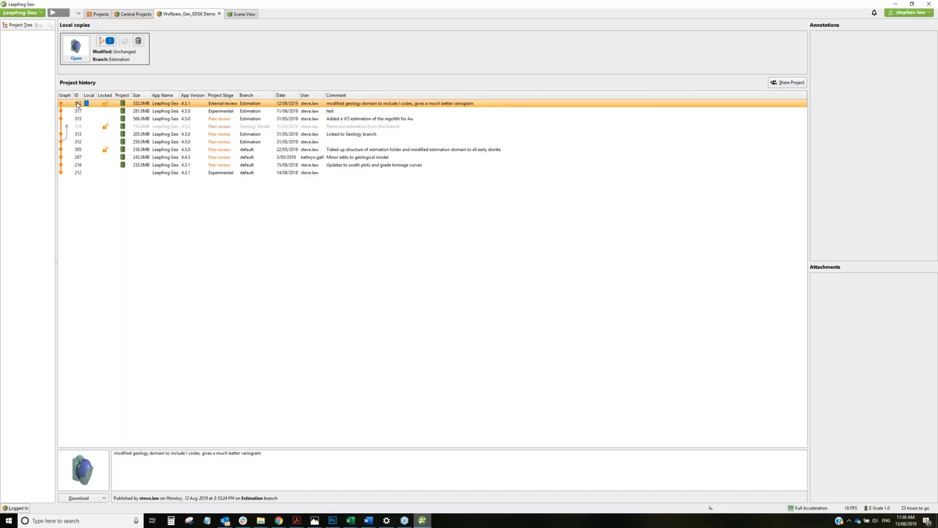
- Open the local copy of the Estimation branch of the Wolfpass_Geo_EDGE Demo project
right_click(77, 104)
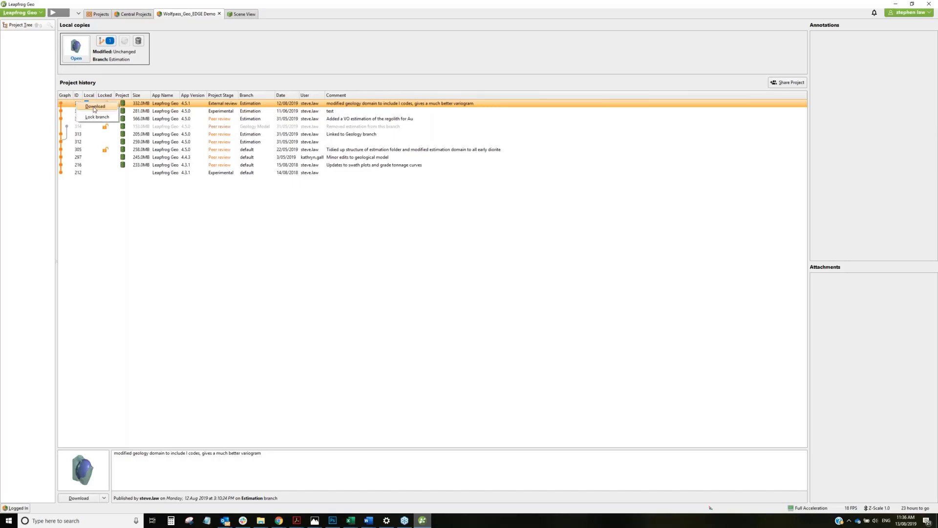
left_click(181, 215)
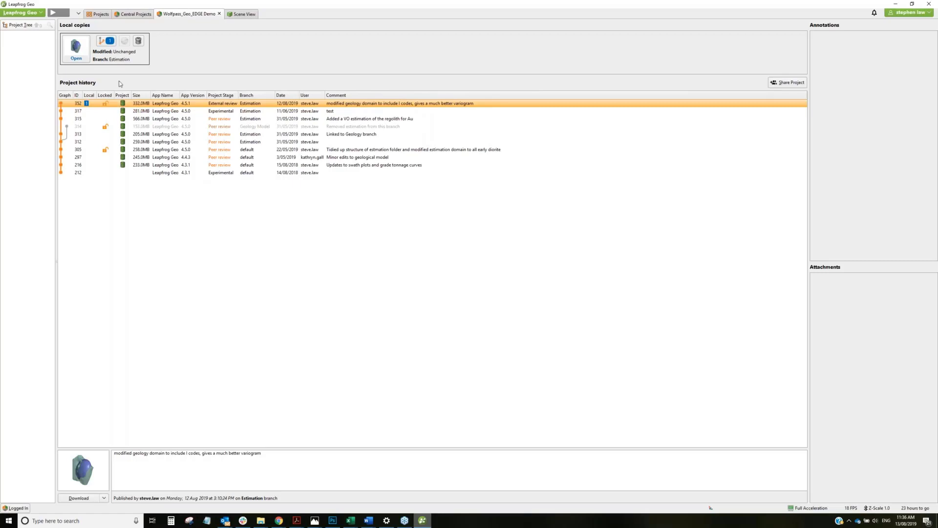
left_click(80, 52)
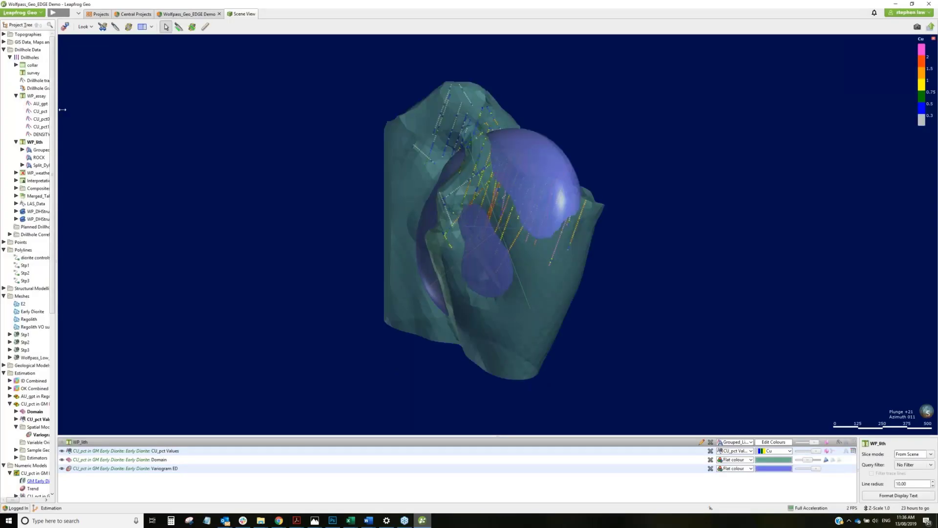
- Widen the project tree enough to read the full object names while keeping most space for the scene
right_click_drag(77, 105, 200, 112)
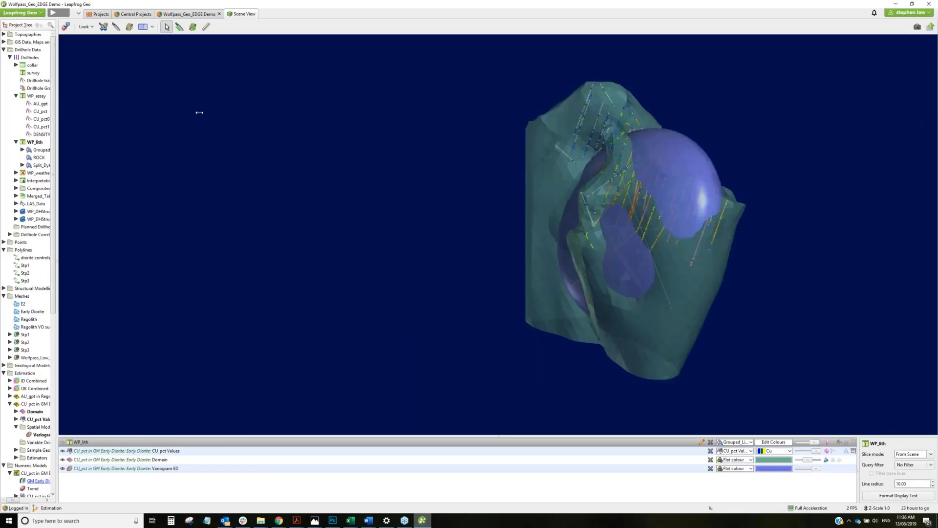
left_click_drag(200, 112, 349, 276)
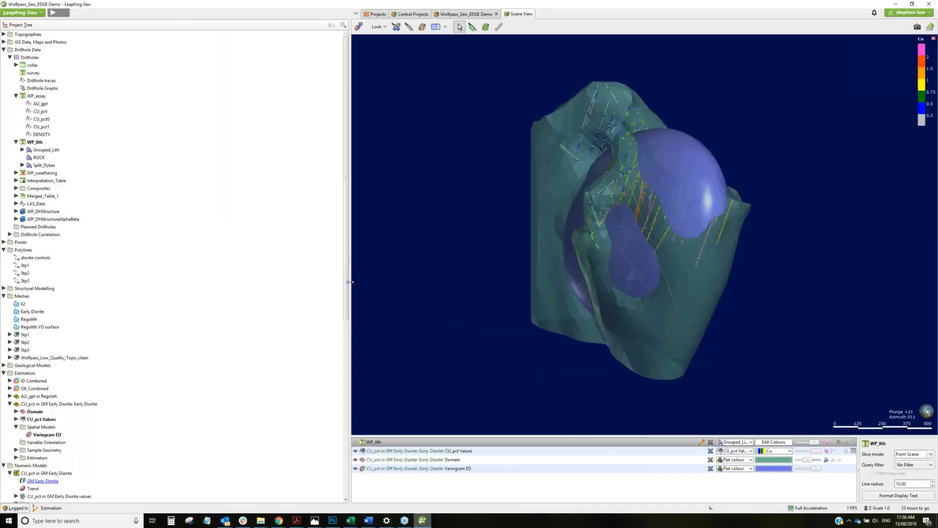
left_click_drag(331, 289, 152, 301)
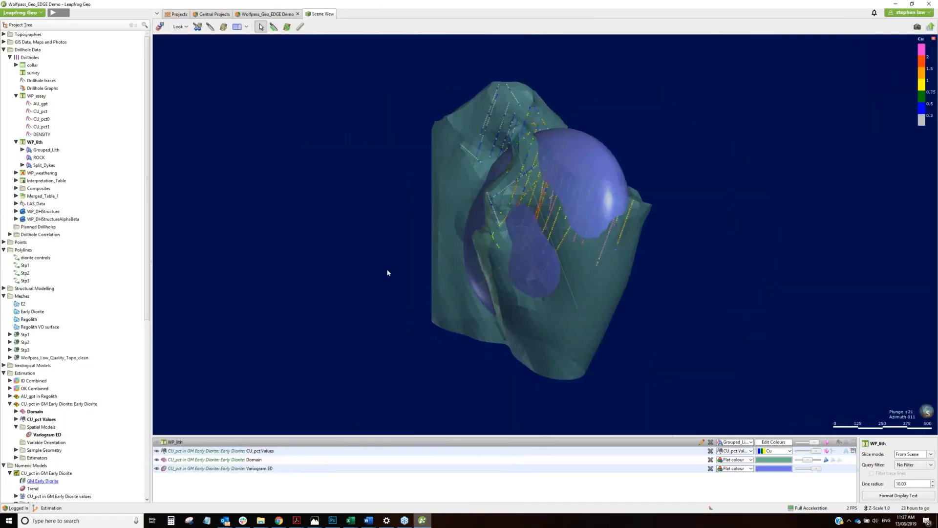
- Hide the Domain and Variogram ED objects, leaving the CU_pct Values points displayed in the scene
left_click_drag(433, 292, 465, 290)
left_click(156, 459)
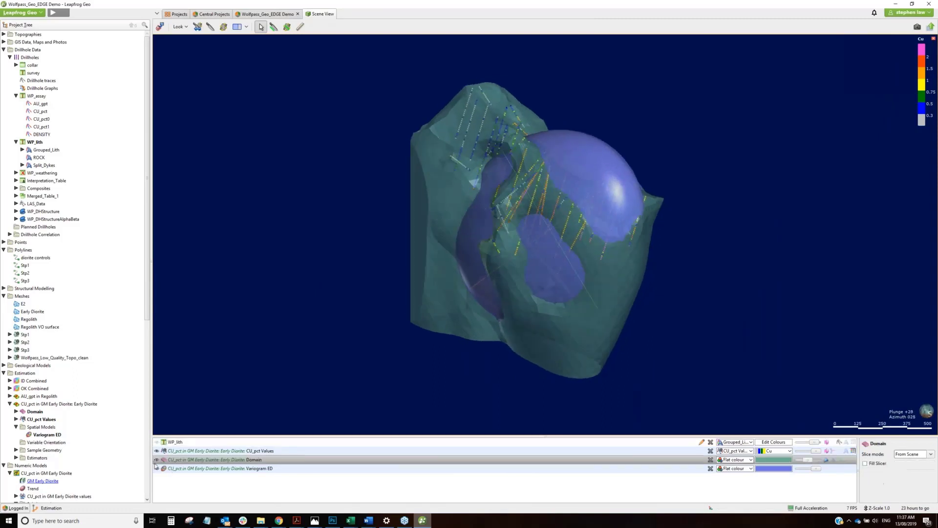
left_click(156, 471)
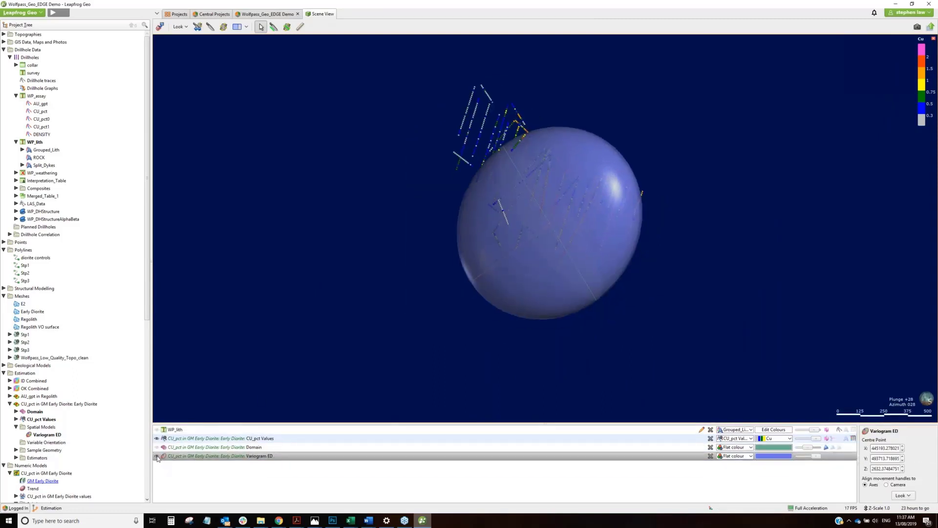
left_click(156, 456)
left_click_drag(555, 247, 568, 322)
scroll(568, 323, "up", 5)
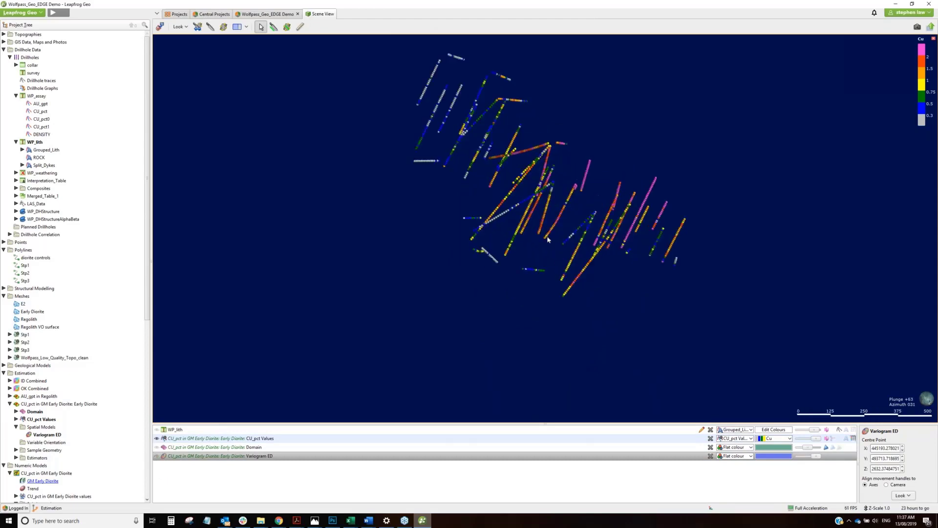
left_click(738, 440)
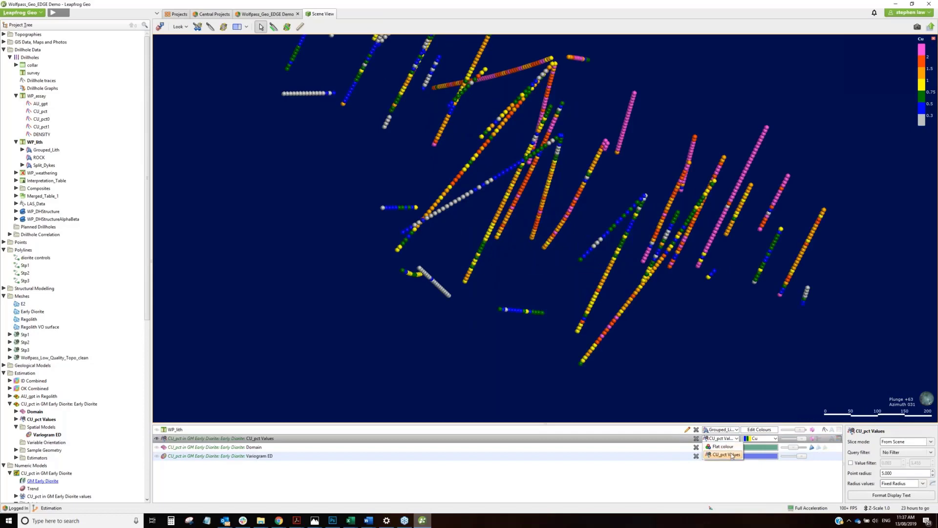
left_click(736, 439)
left_click(641, 337)
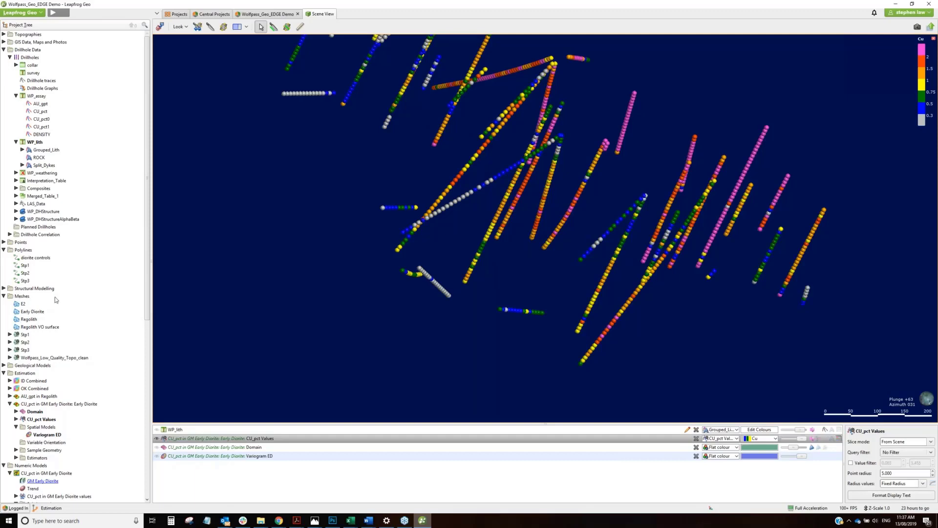
- Expand the Geological Models folder in the project tree and hide the CU_pct Values points in the scene
left_click(4, 366)
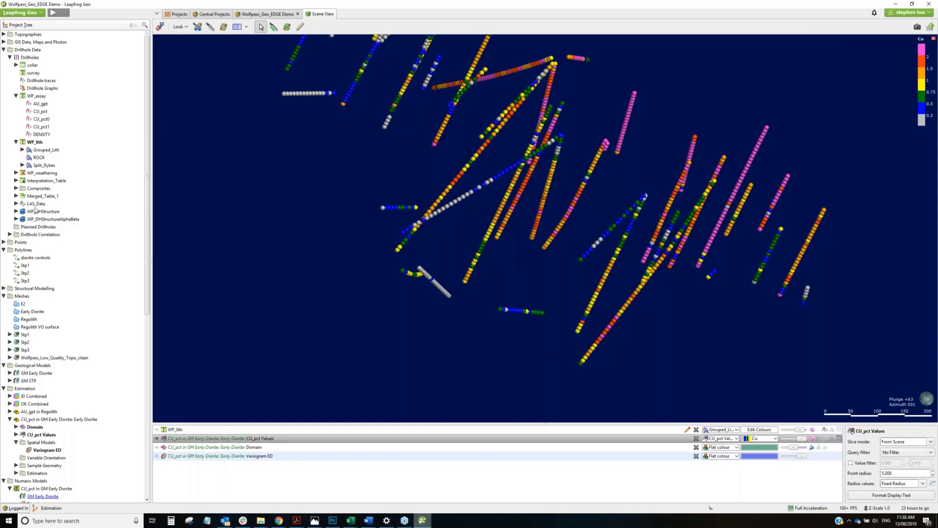
left_click(157, 438)
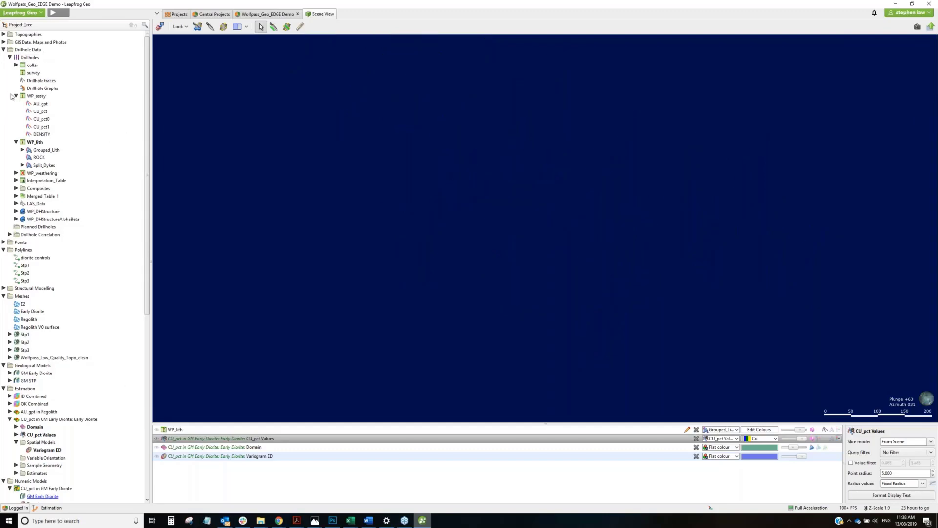
- Open the univariate statistics histogram for CU_pct in WP_assay and detach it into its own window over the scene
left_click(42, 113)
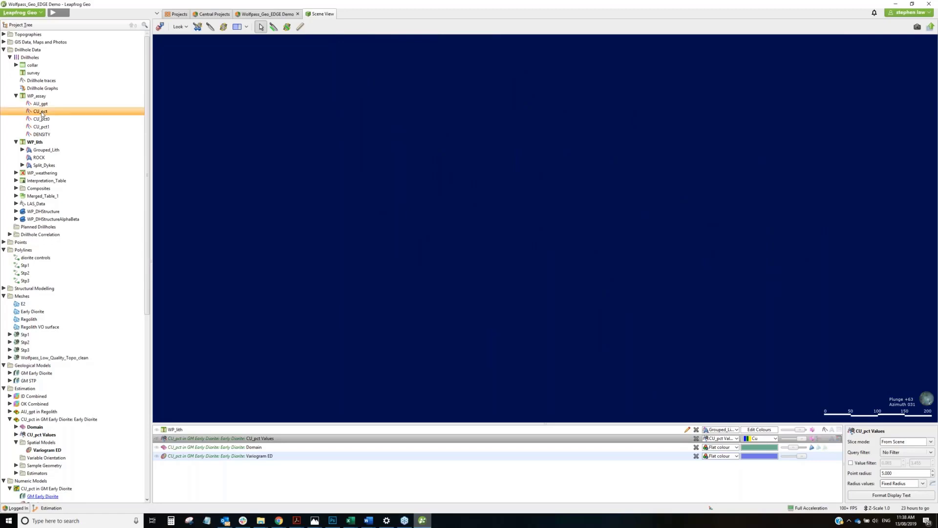
right_click(39, 113)
left_click(45, 135)
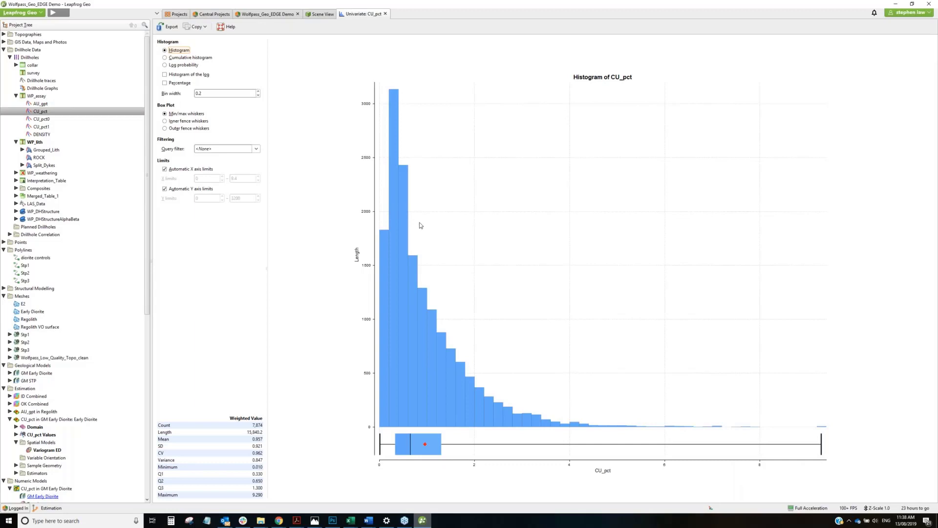
key("alt+Tab")
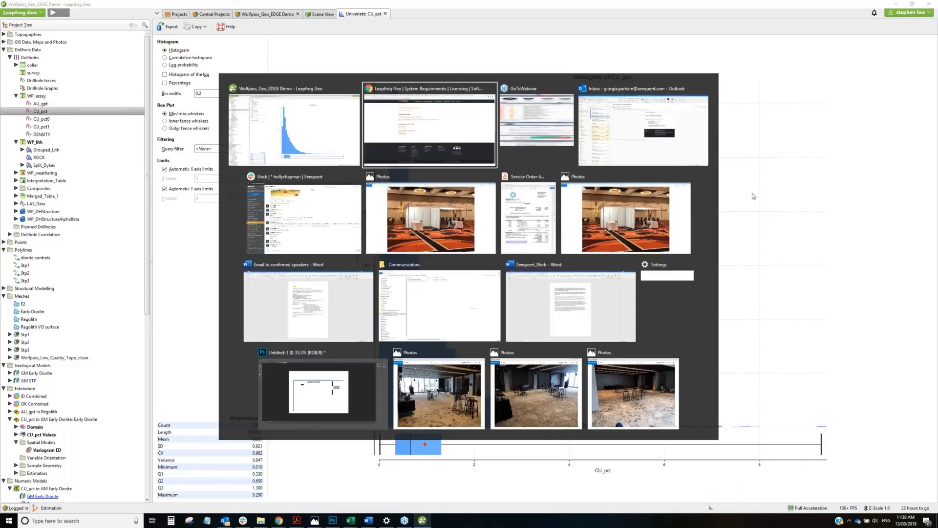
key("Escape")
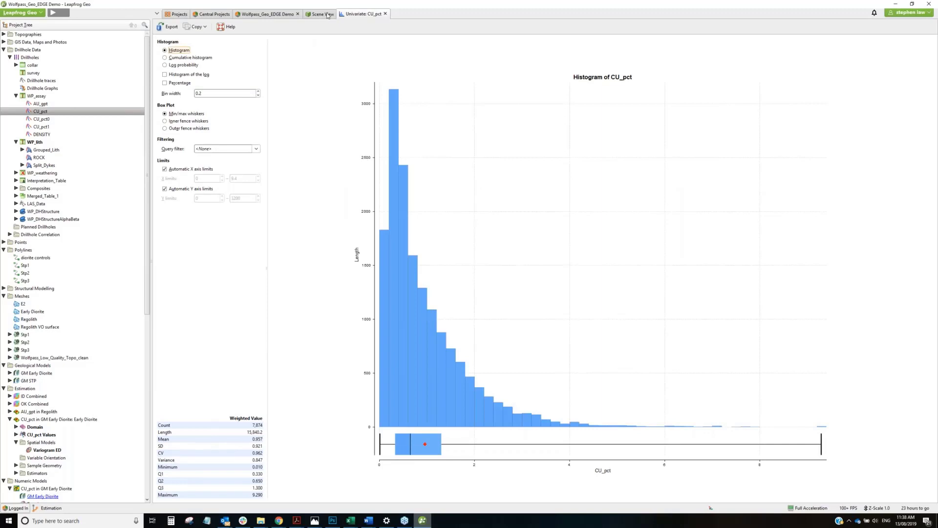
left_click_drag(390, 39, 541, 119)
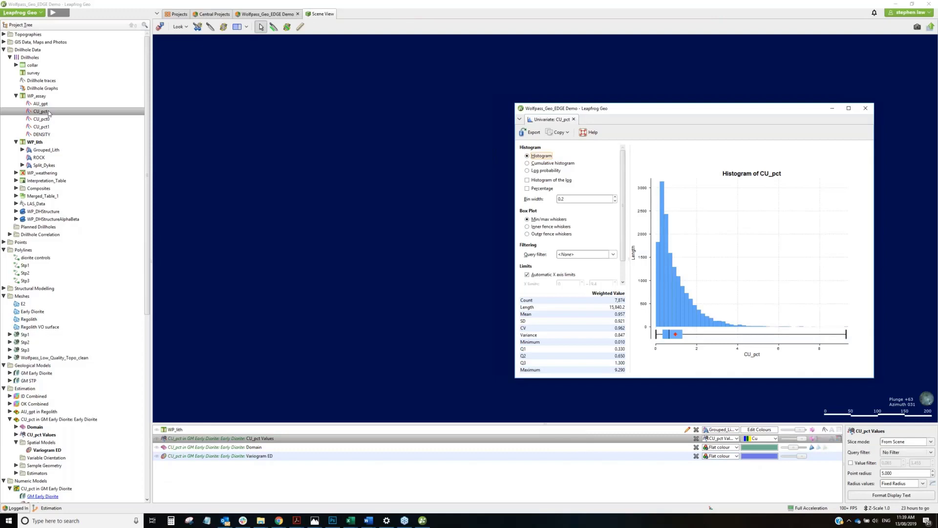
- Add the CU_pct column of the WP_assay table to the scene
left_click(49, 112)
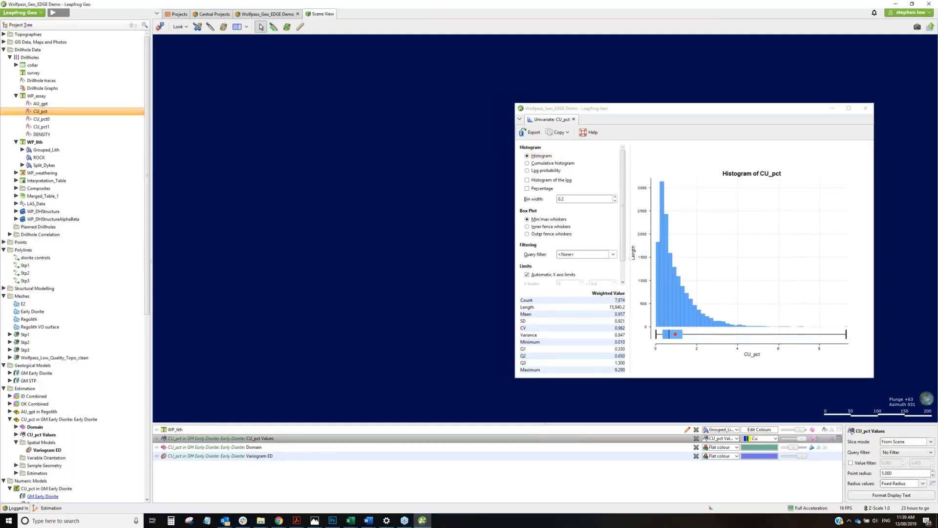
left_click_drag(40, 111, 442, 291)
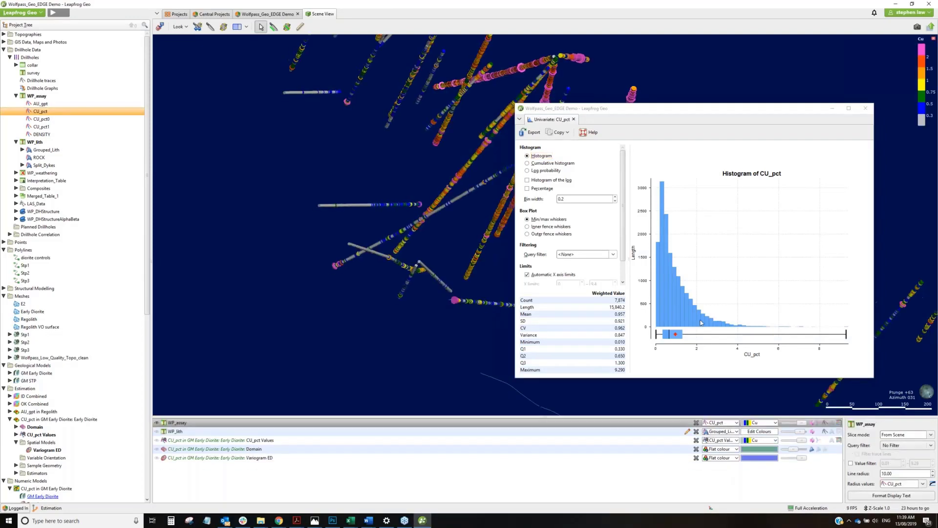
- Filter the displayed assays through the histogram by CU_pct 2 to 7 and by the 0.2 to 0.4 bin, and close the histogram
left_click_drag(699, 322, 800, 254)
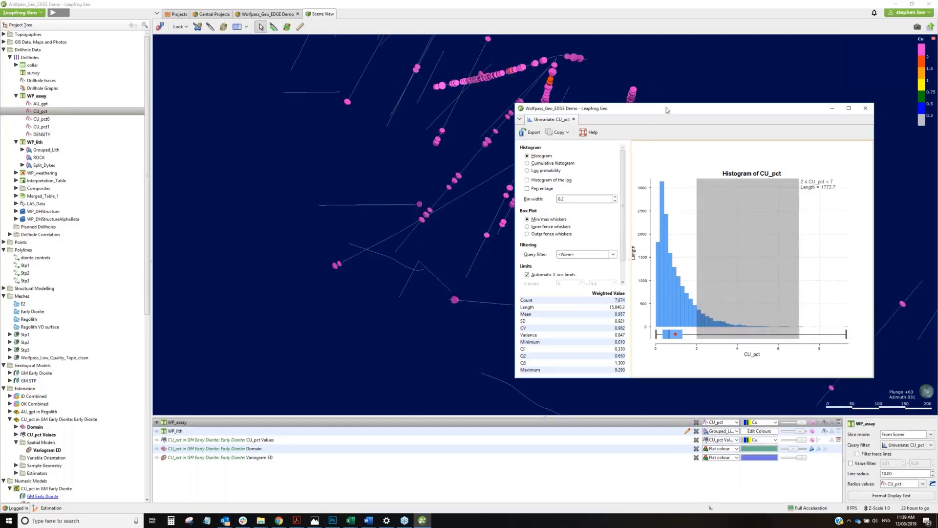
left_click_drag(690, 109, 752, 106)
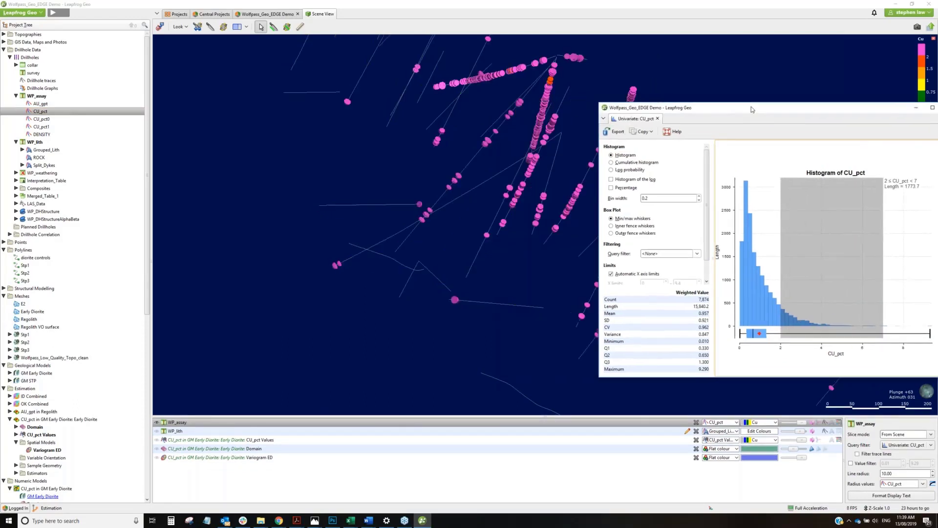
left_click(749, 230)
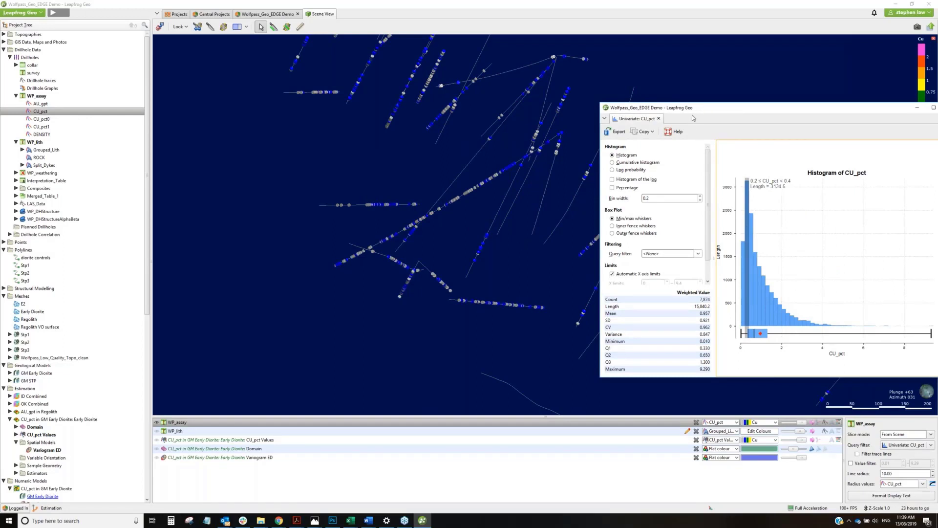
left_click_drag(702, 109, 480, 124)
left_click(752, 124)
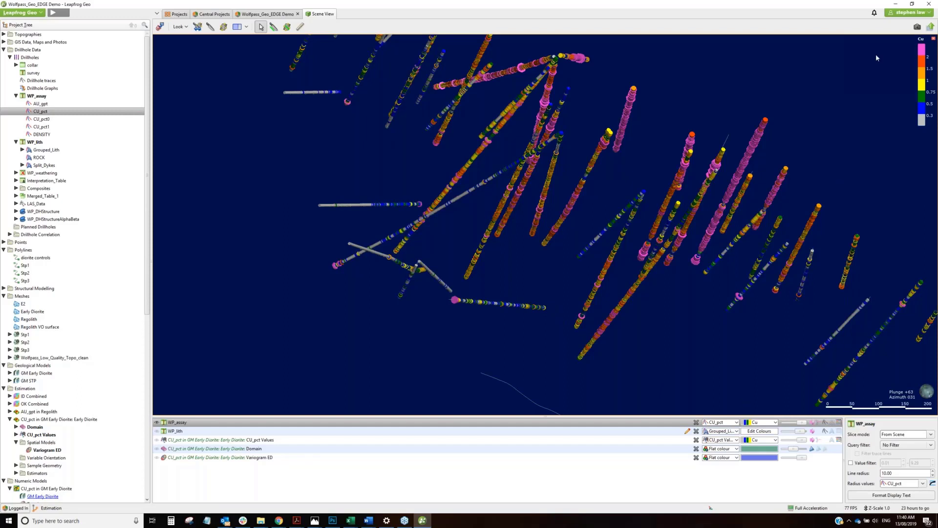
- Set the radius values of the WP_assay drillhole intervals to Fixed Radius
left_click(688, 299)
left_click_drag(689, 298, 699, 268)
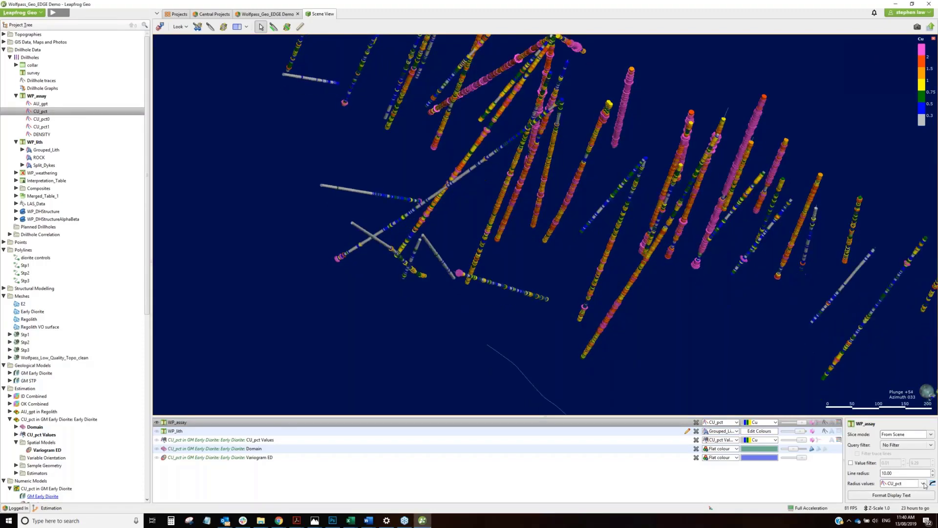
left_click(924, 485)
left_click(902, 435)
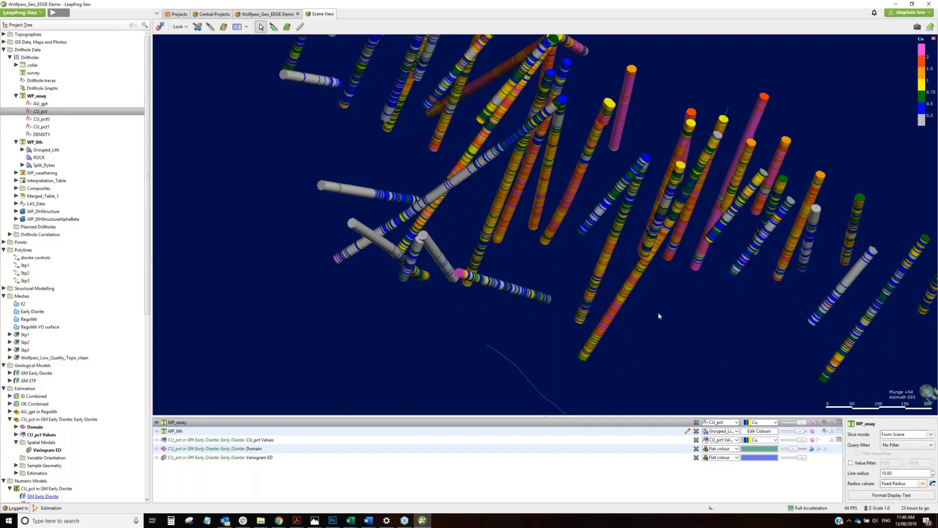
- Switch the WP_assay intervals from solid cylinders to flat lines and back again
left_click(813, 424)
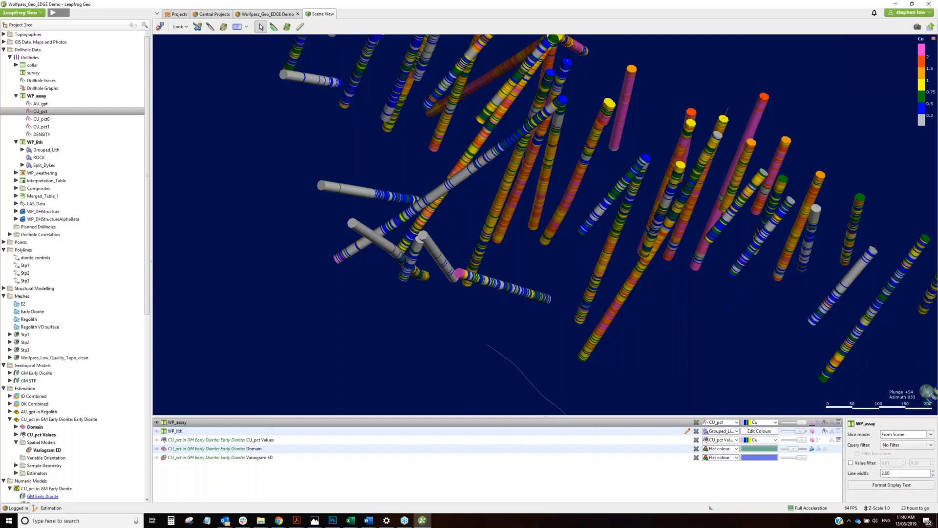
left_click(813, 423)
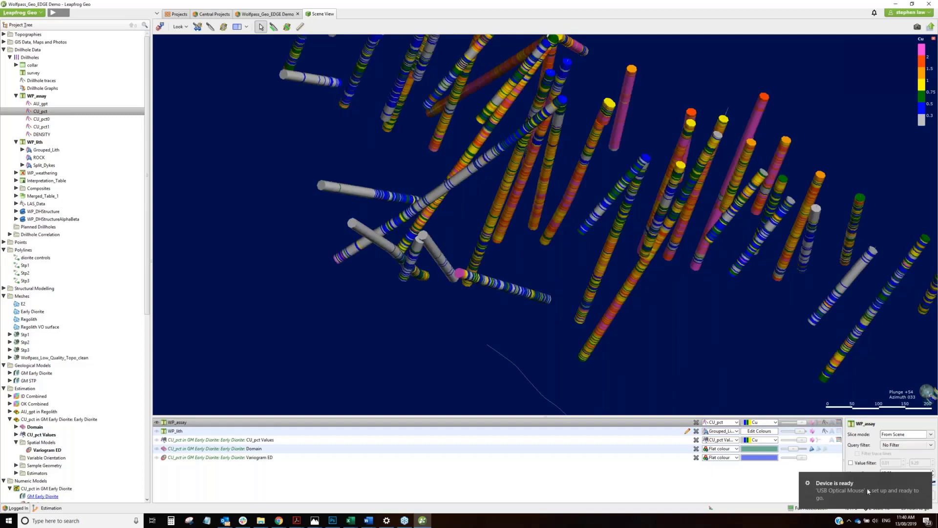
left_click(903, 477)
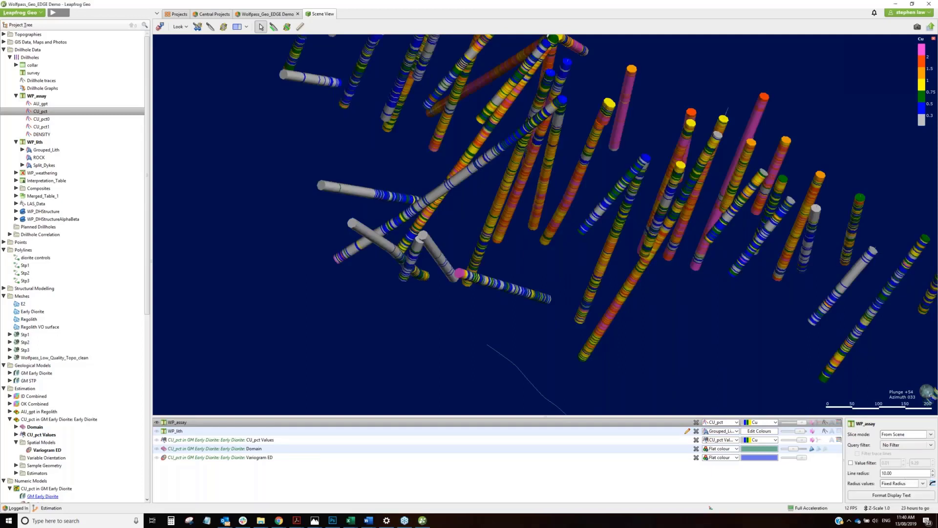
left_click(776, 376)
- Scale the radius of the WP_assay intervals by AU_gpt and examine the drillholes up close
left_click(885, 473)
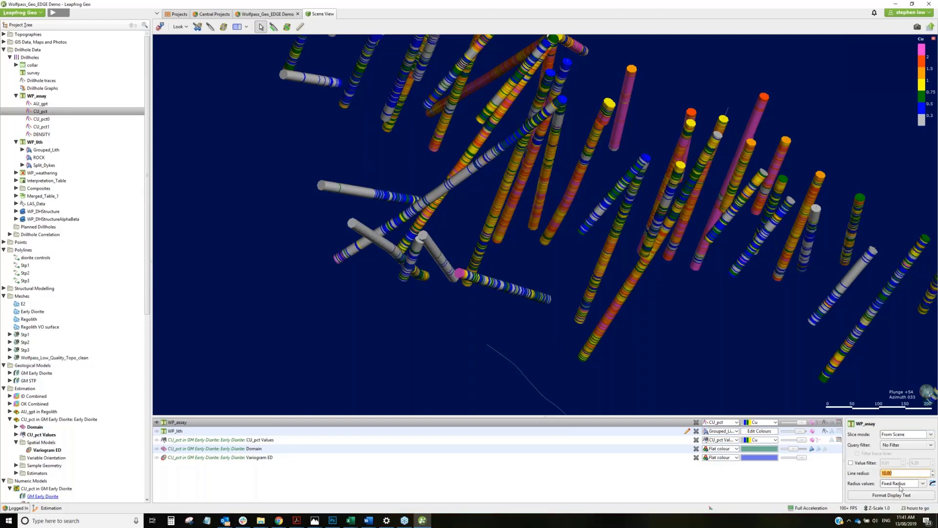
left_click(924, 484)
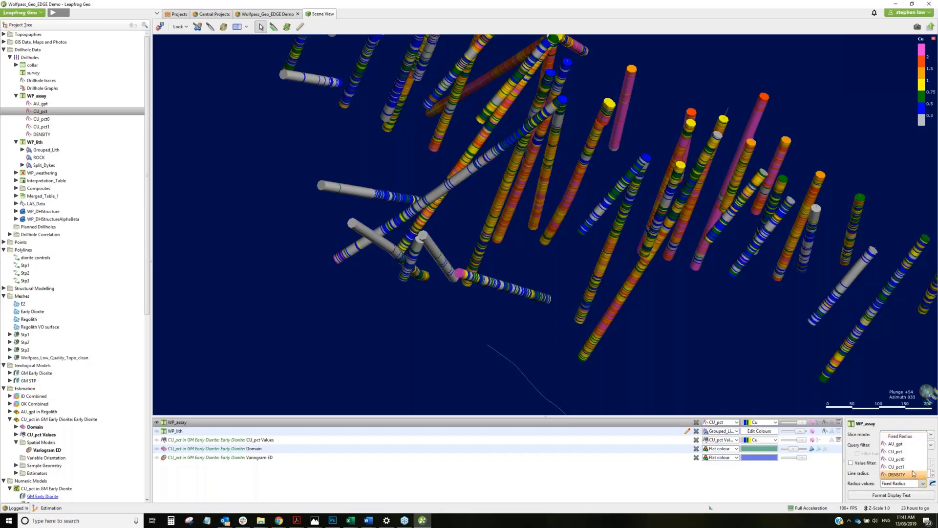
left_click(898, 445)
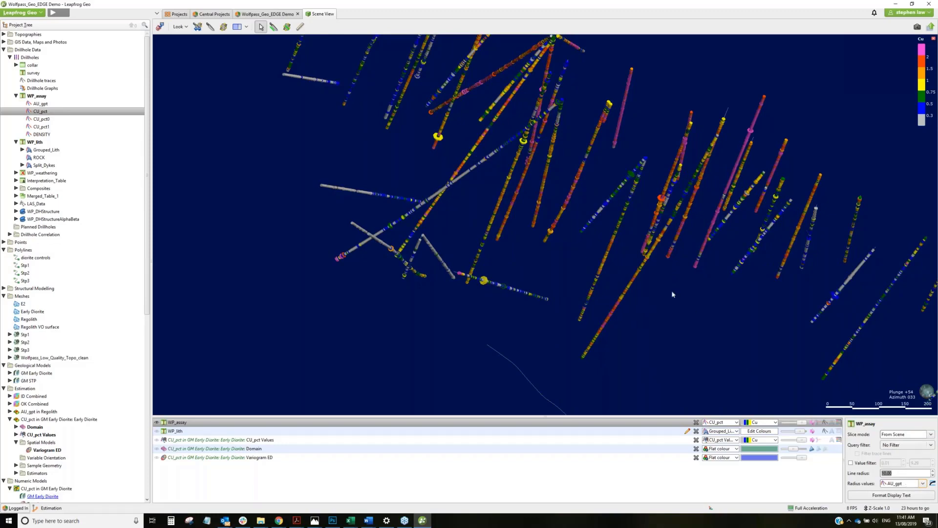
scroll(672, 291, "up", 2)
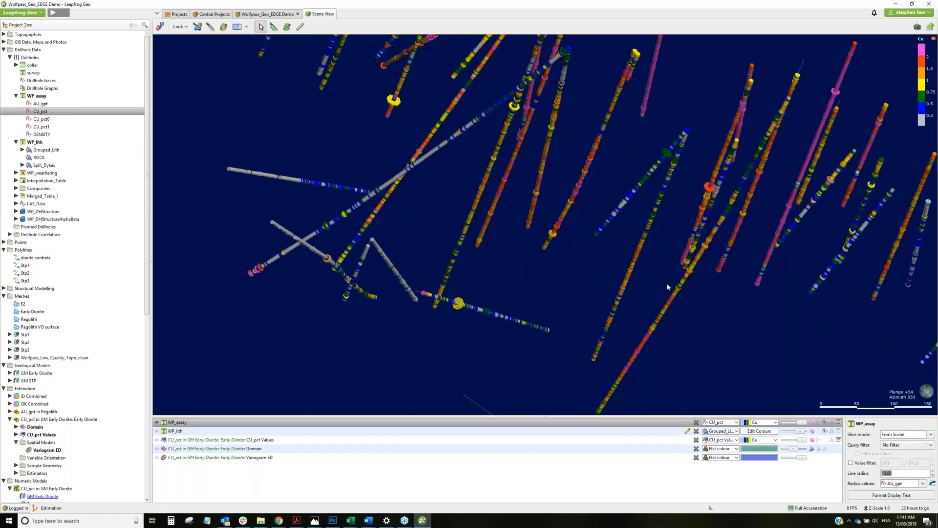
scroll(668, 287, "up", 2)
scroll(666, 282, "up", 3)
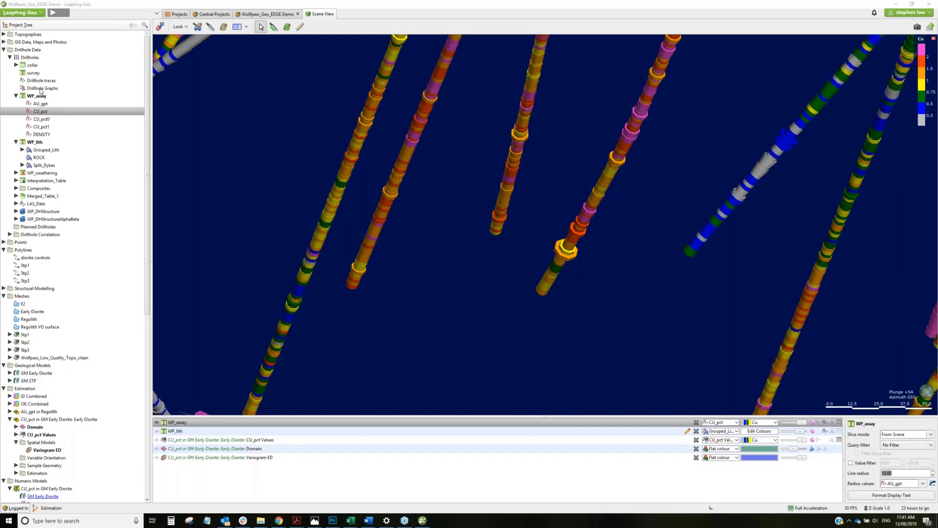
- Add the drillhole graphs to the scene with AU_gpt from WP_assay plotted beside the traces, and enlarge the graph scale
left_click_drag(40, 91, 184, 119)
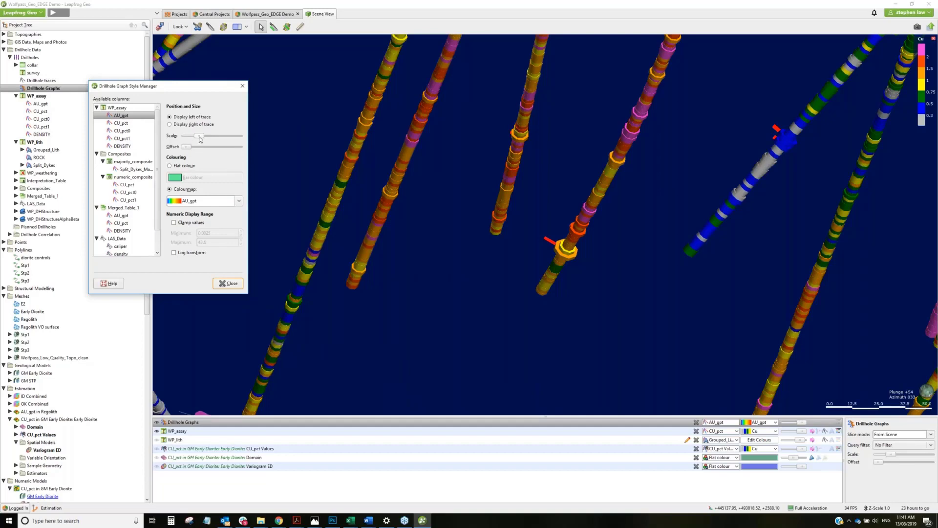
left_click_drag(213, 138, 219, 141)
left_click(217, 138)
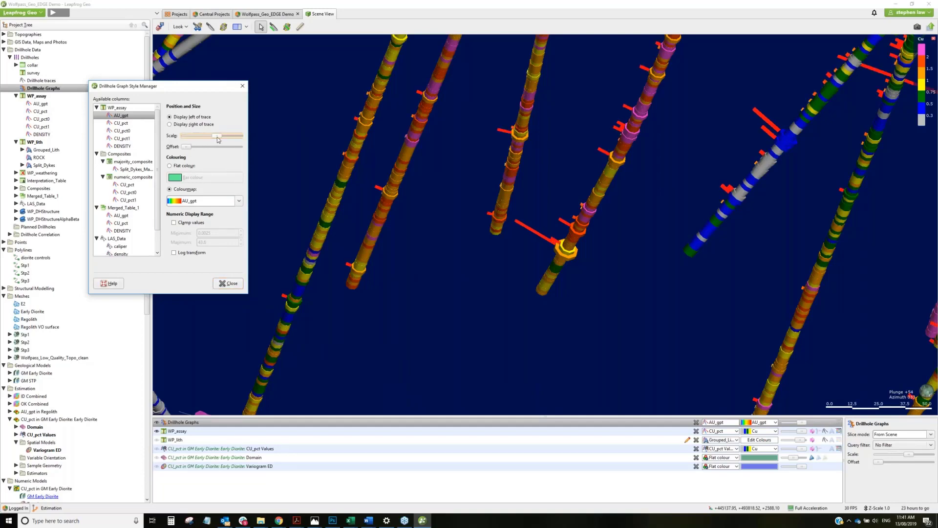
scroll(218, 139, "down", 2)
scroll(421, 249, "down", 3)
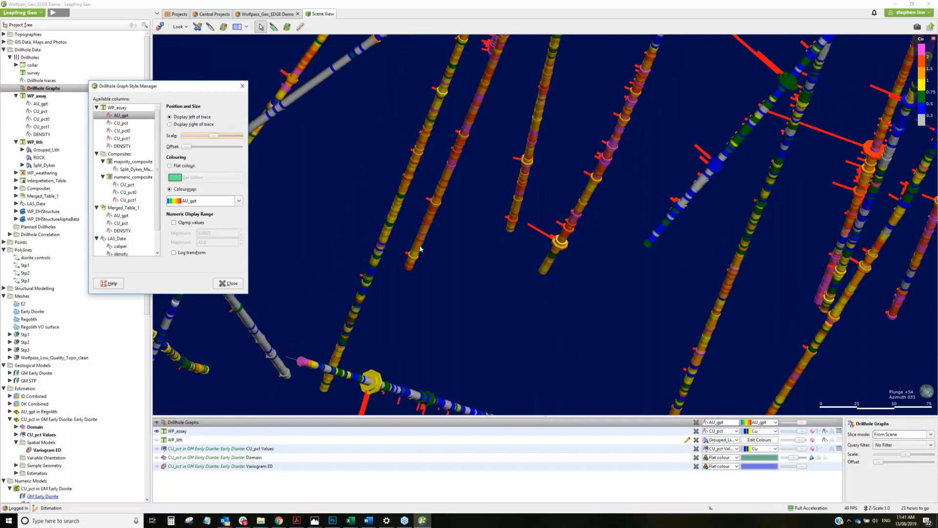
scroll(530, 262, "down", 3)
scroll(529, 261, "down", 2)
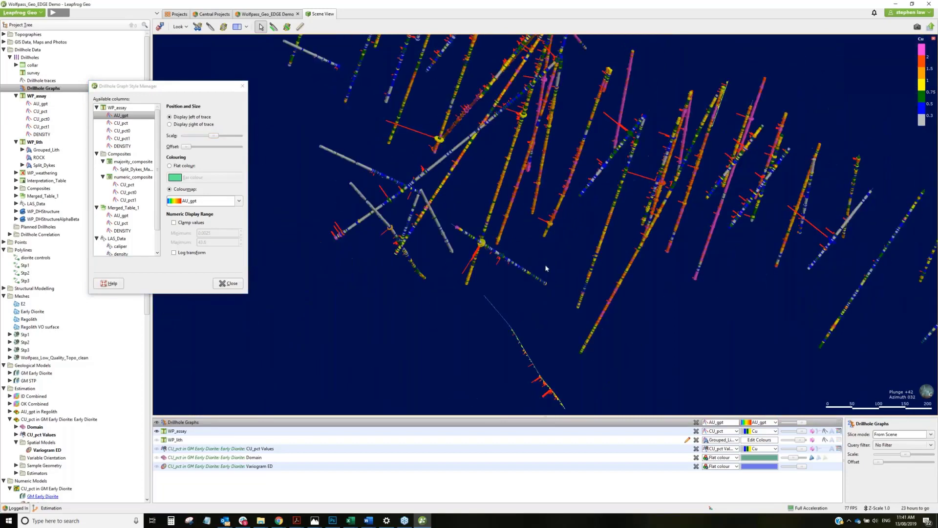
- Increase the offset of the AU_gpt graphs slightly so they stand clear of the drillhole traces
left_click(188, 147)
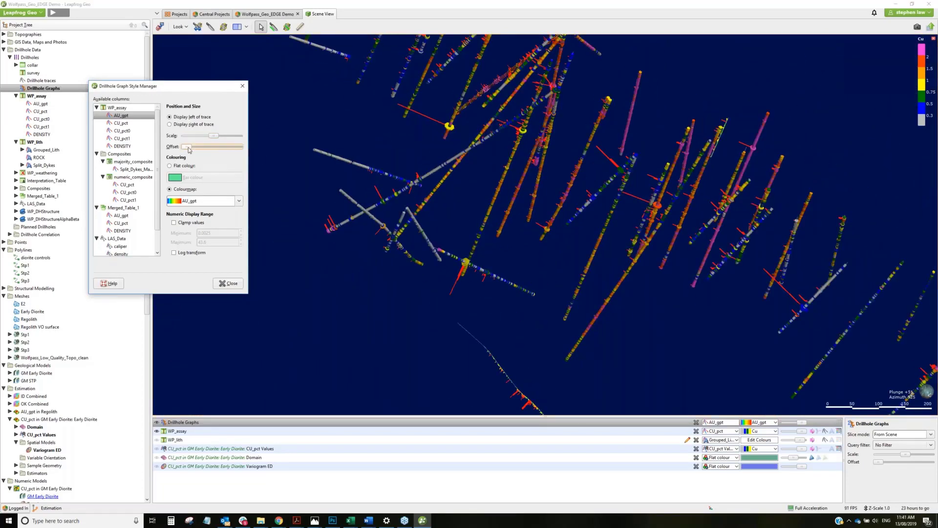
left_click_drag(189, 150, 192, 149)
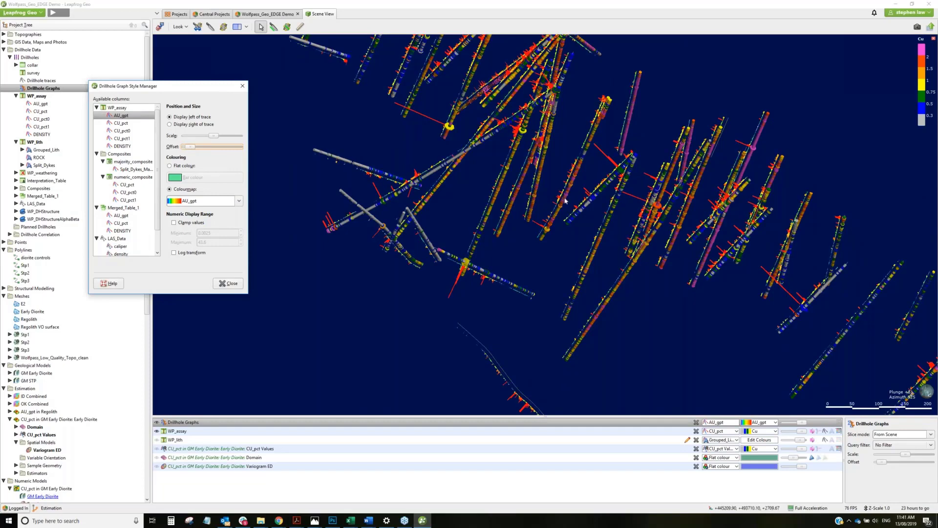
scroll(565, 200, "up", 2)
scroll(566, 200, "down", 2)
left_click(562, 247)
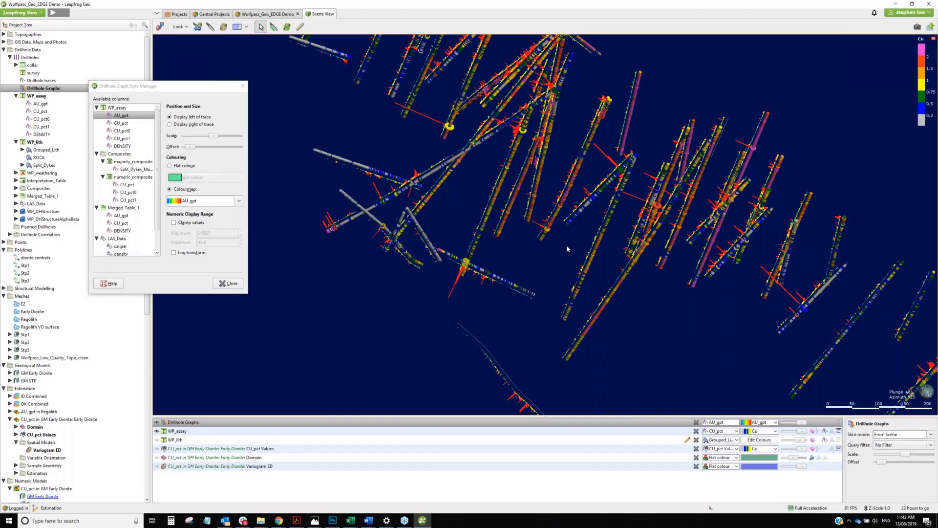
scroll(567, 248, "up", 2)
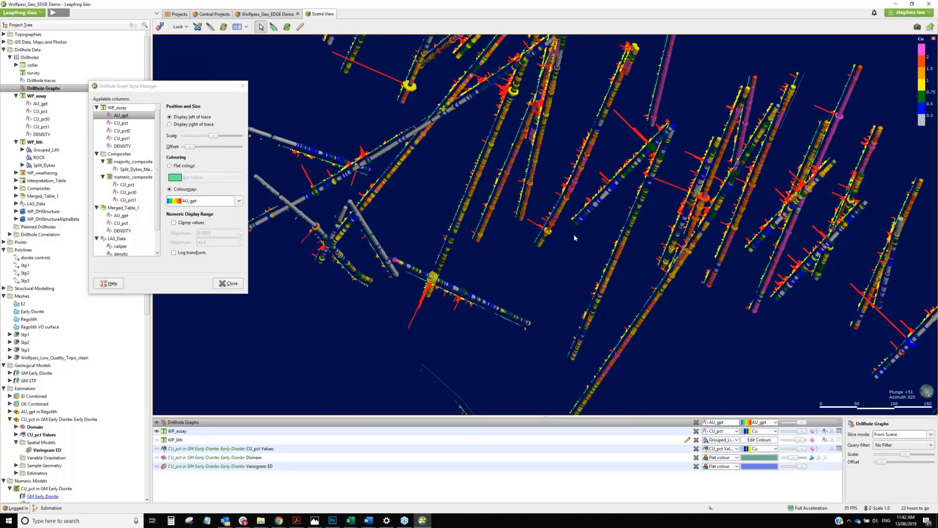
- Cut a vertical slice with a dip azimuth of about 359° across the drillholes from plan view, and close the graph style manager
key("d")
left_click(274, 27)
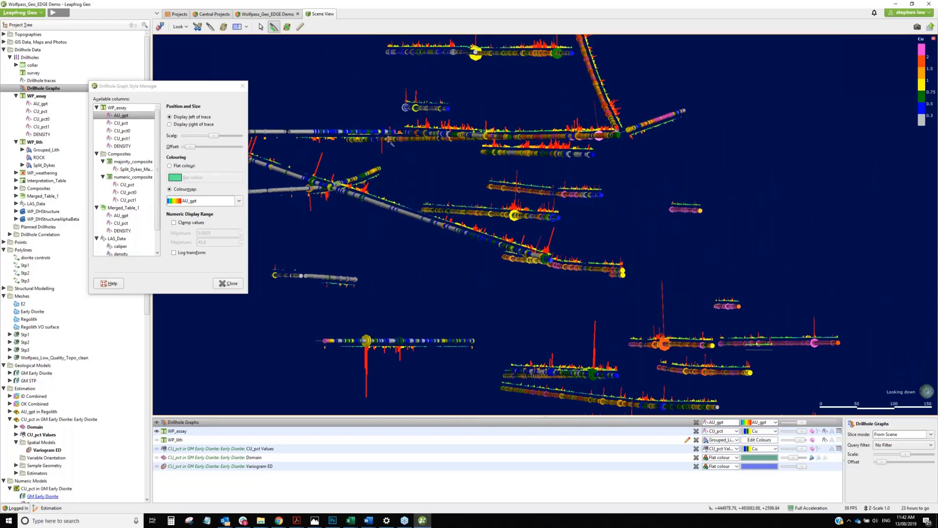
left_click_drag(478, 145, 521, 137)
left_click_drag(637, 133, 705, 133)
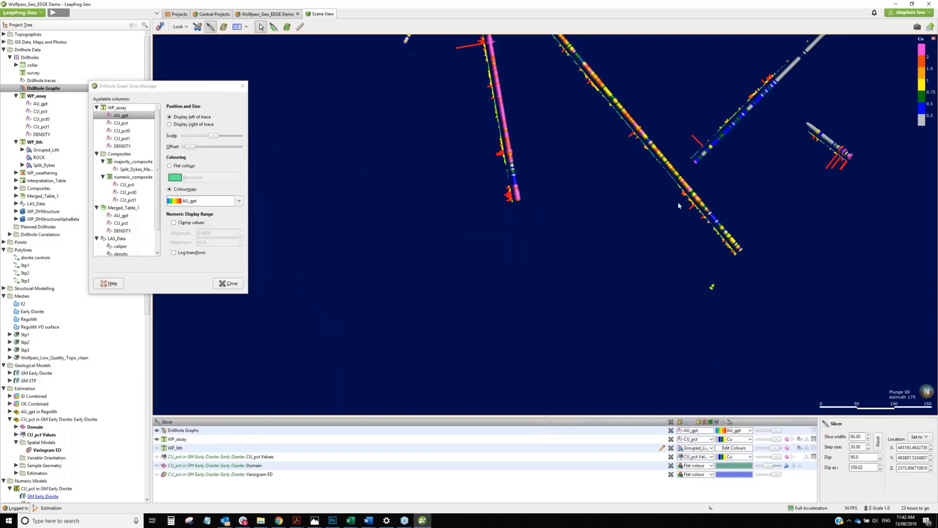
right_click_drag(678, 205, 618, 264)
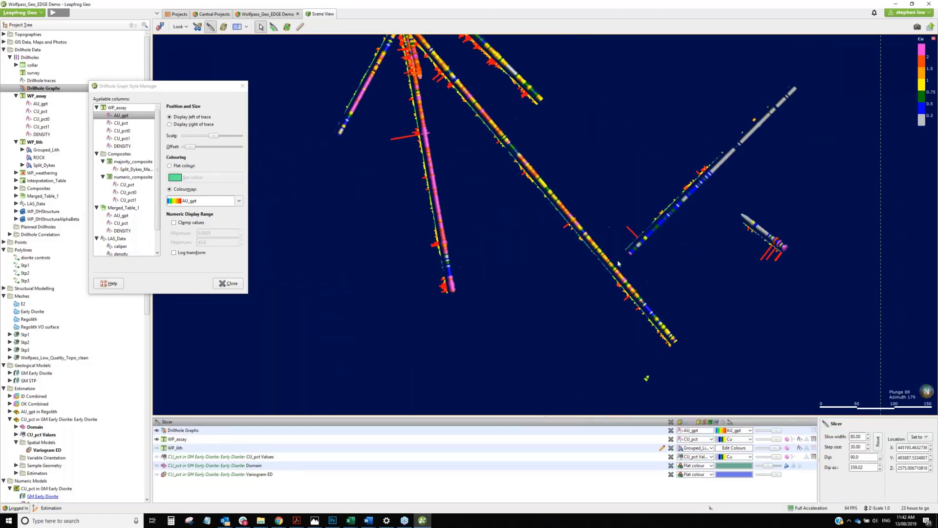
scroll(618, 264, "up", 2)
scroll(619, 264, "up", 2)
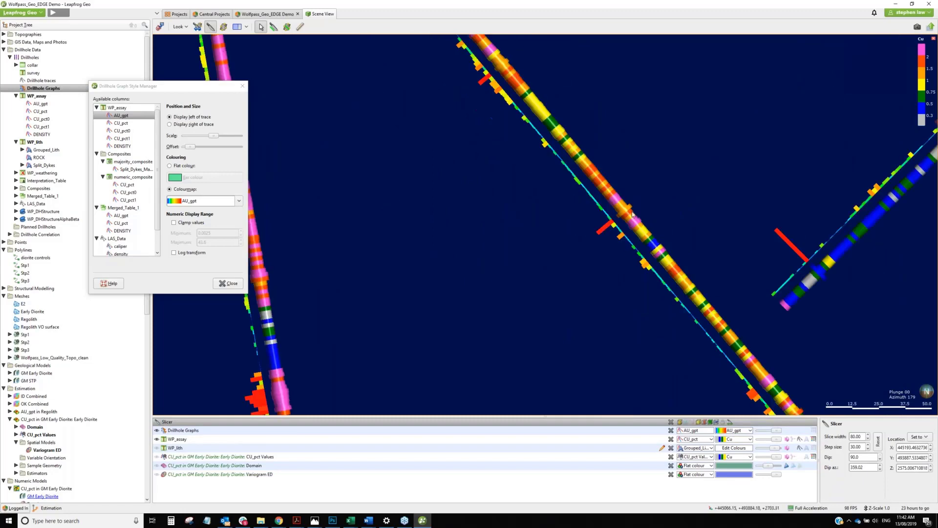
left_click(232, 284)
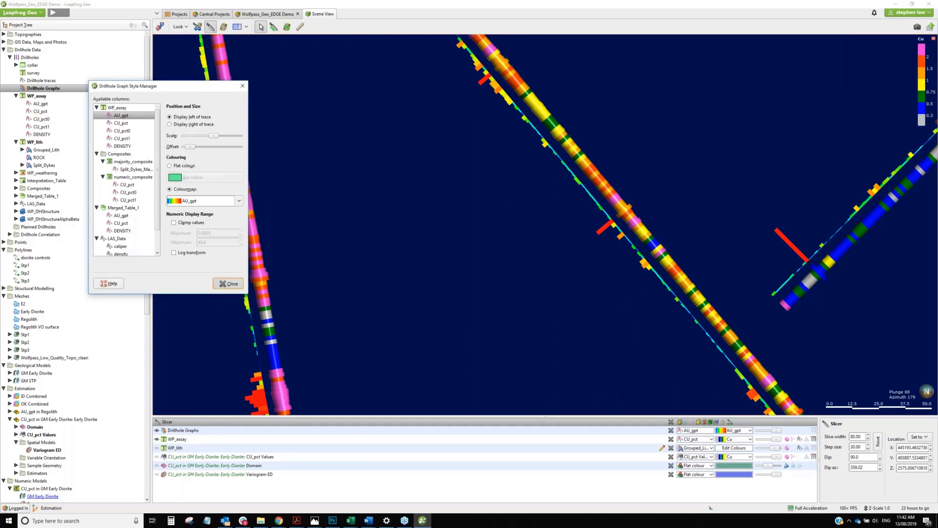
left_click(228, 283)
- Open Merged_Table_1 for editing to review its available and selected columns, and close it without changes
scroll(282, 277, "down", 2)
scroll(51, 154, "down", 2)
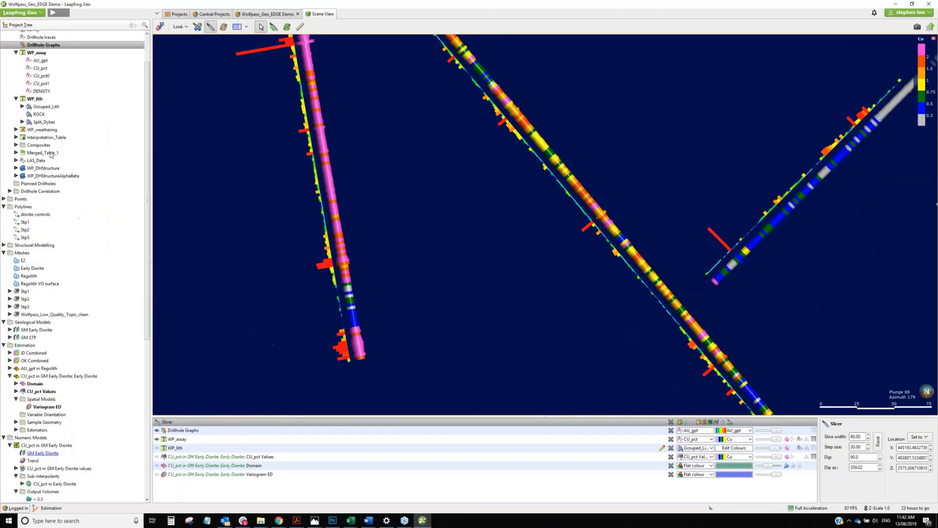
right_click(51, 153)
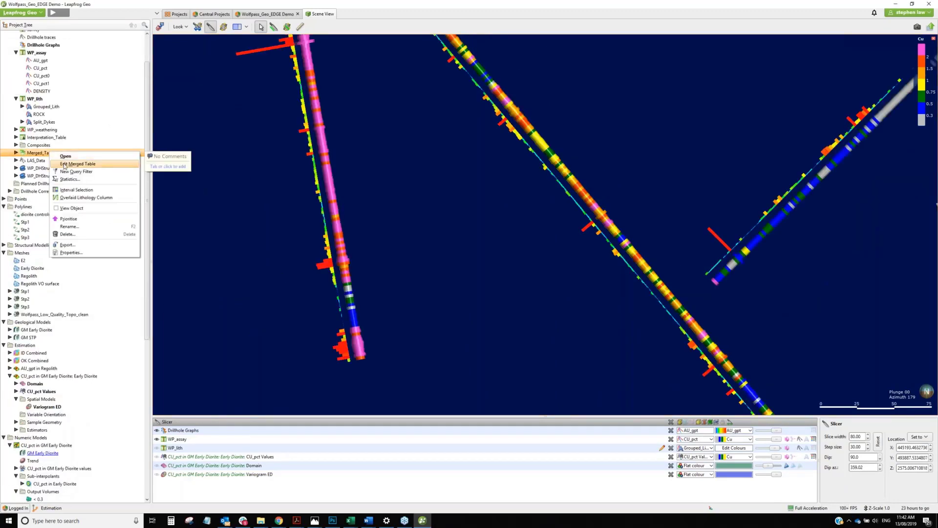
left_click(272, 168)
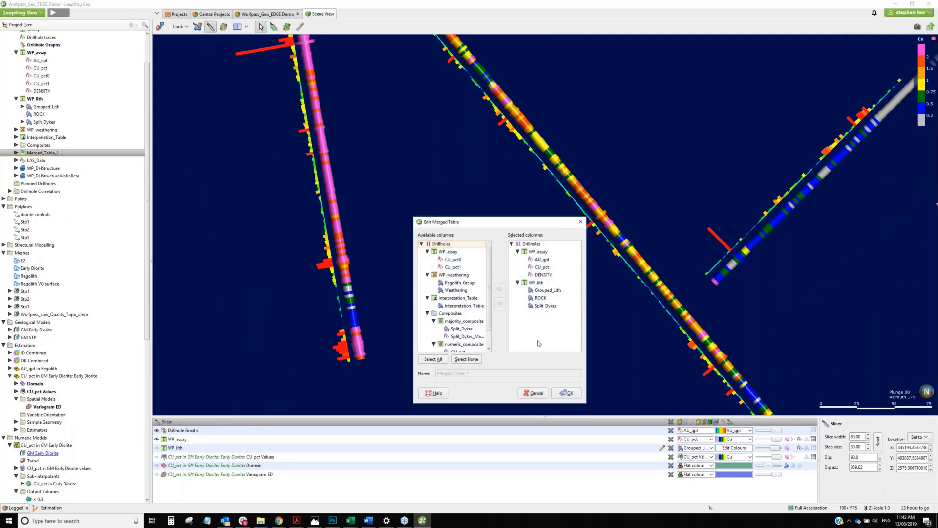
left_click(537, 394)
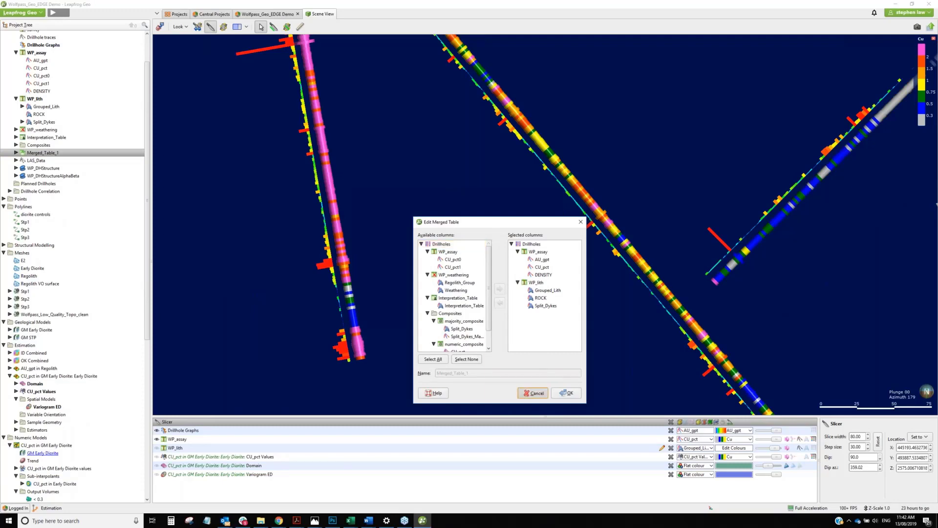
- View the Merged_Table_1 box plot of CU_pct grouped by ROCK, and close it
right_click(48, 153)
left_click(60, 182)
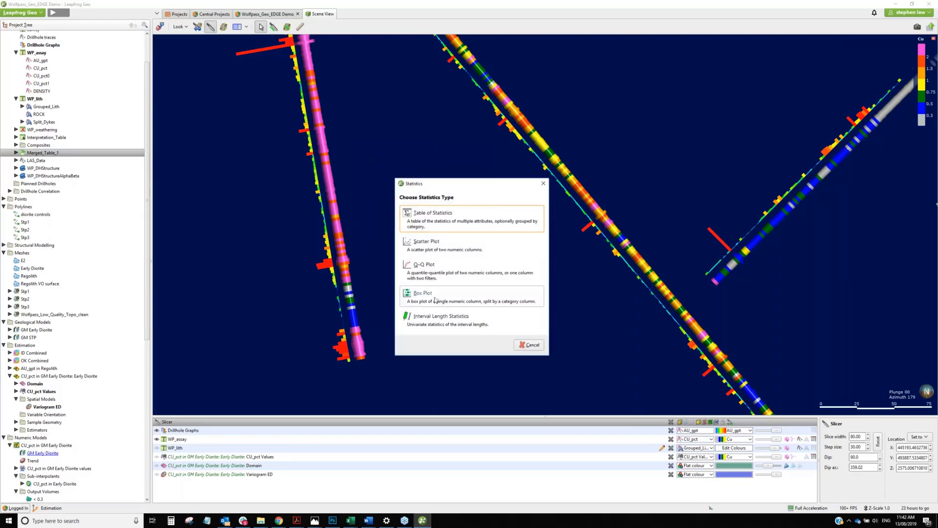
left_click(436, 299)
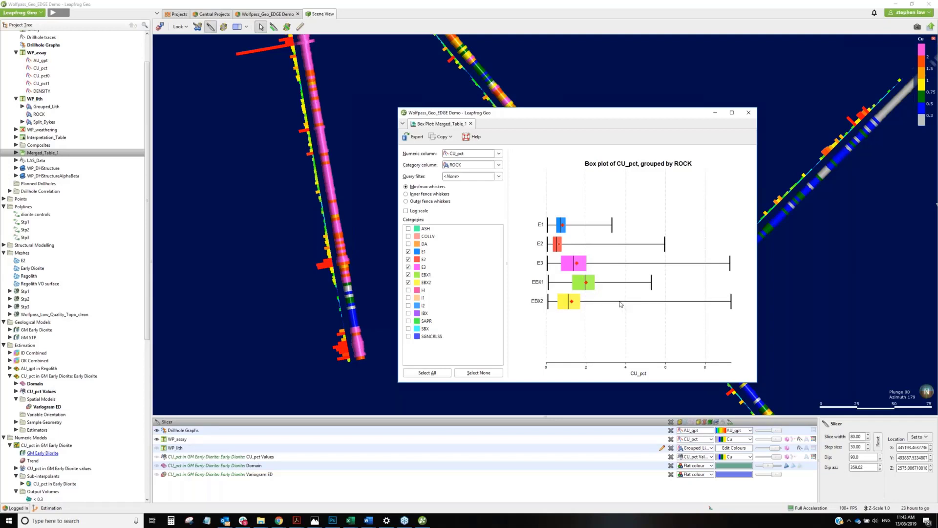
left_click(753, 114)
- View the Merged_Table_1 table of statistics for AU_gpt and CU_pct grouped by ROCK, and close it
right_click(45, 153)
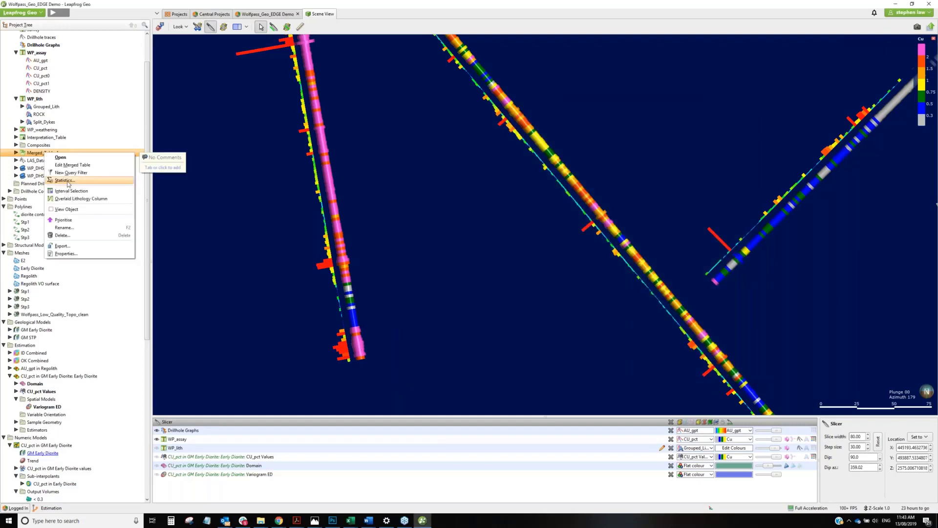
left_click(65, 180)
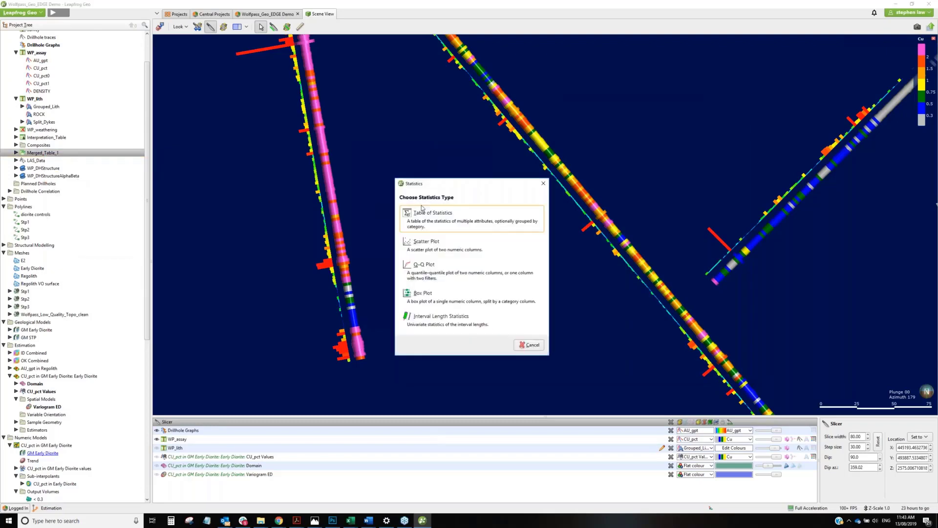
left_click(436, 221)
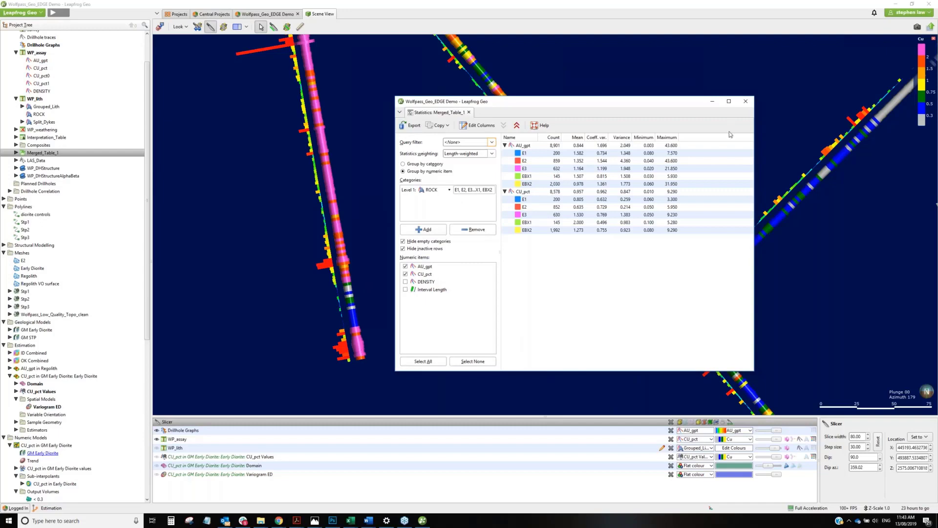
left_click(747, 101)
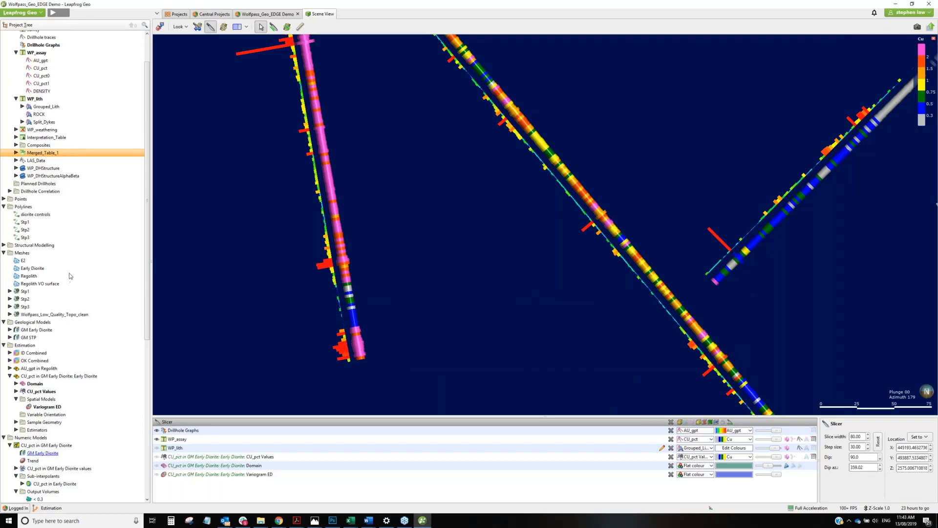
right_click(52, 29)
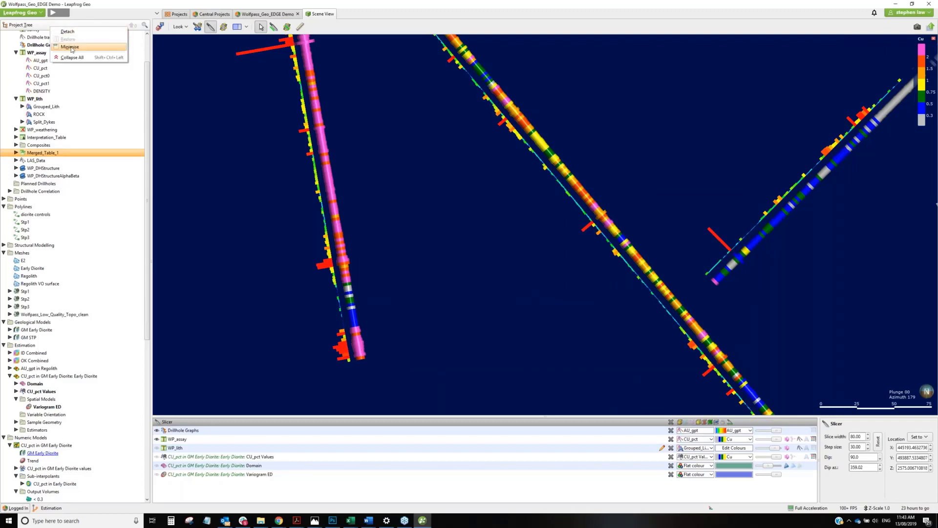
left_click(69, 47)
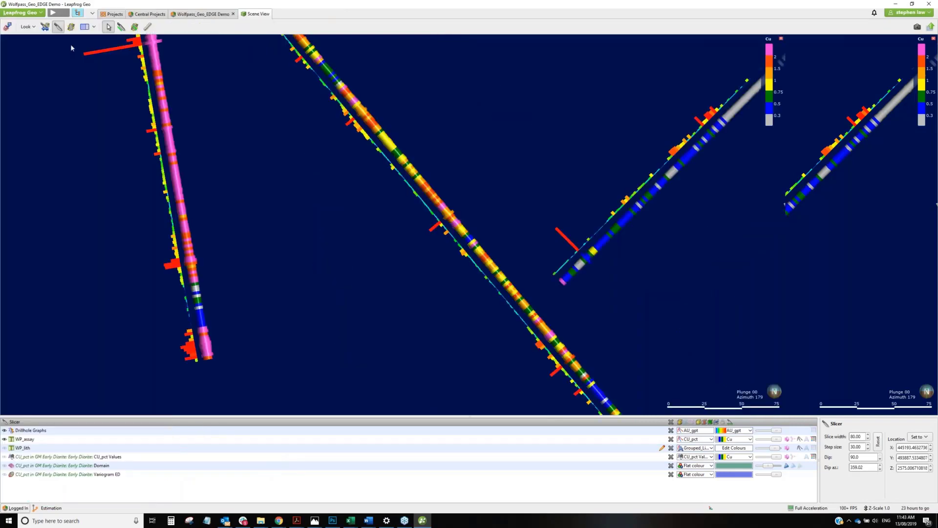
left_click(77, 13)
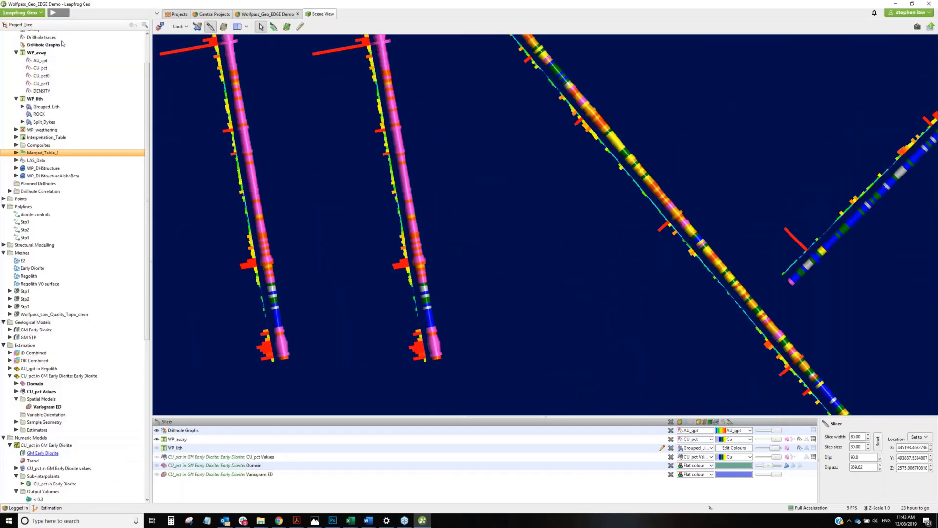
- Collapse all folders of the project tree and clear every object from the scene
right_click(56, 25)
left_click(72, 54)
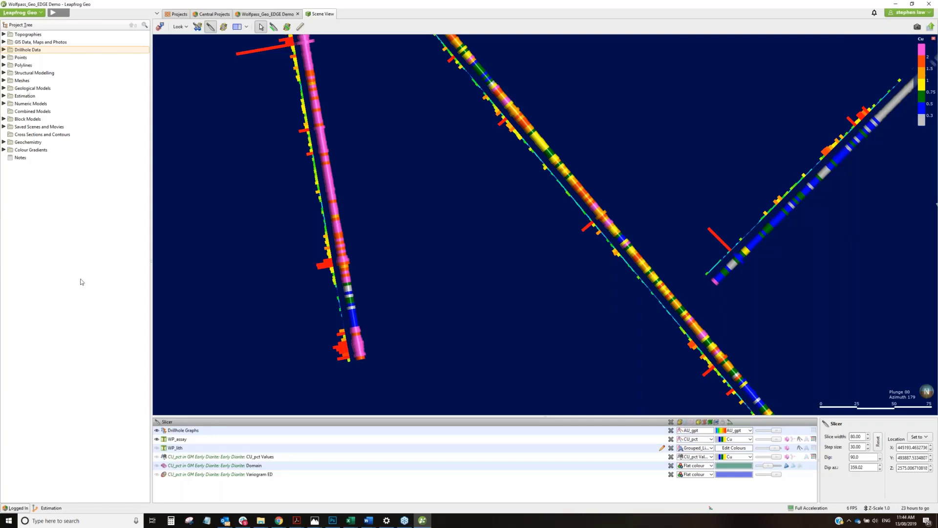
left_click(163, 29)
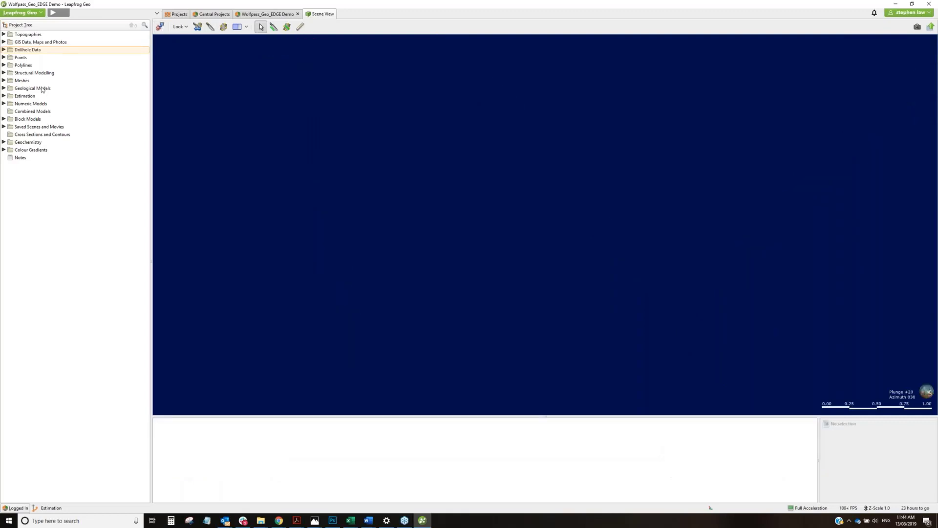
- Start a new domained estimation and open the selection of its domain
left_click(27, 97)
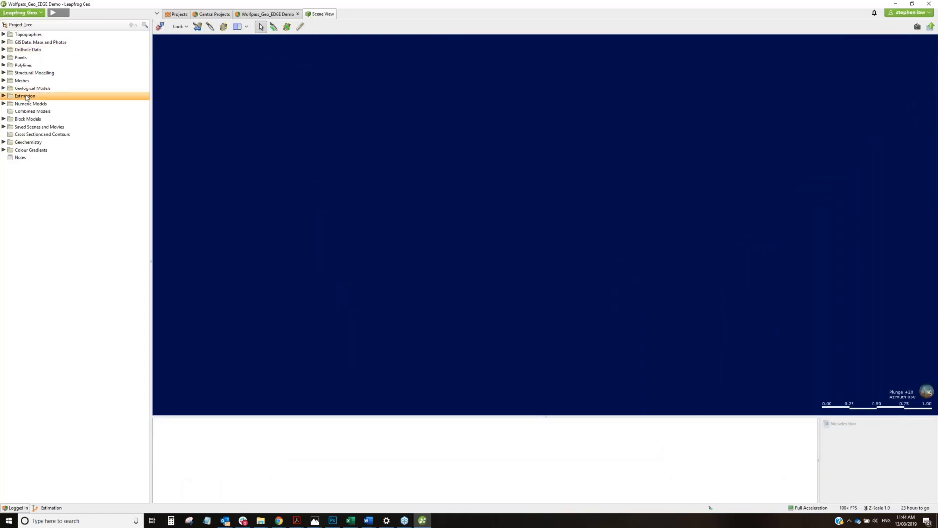
right_click(27, 97)
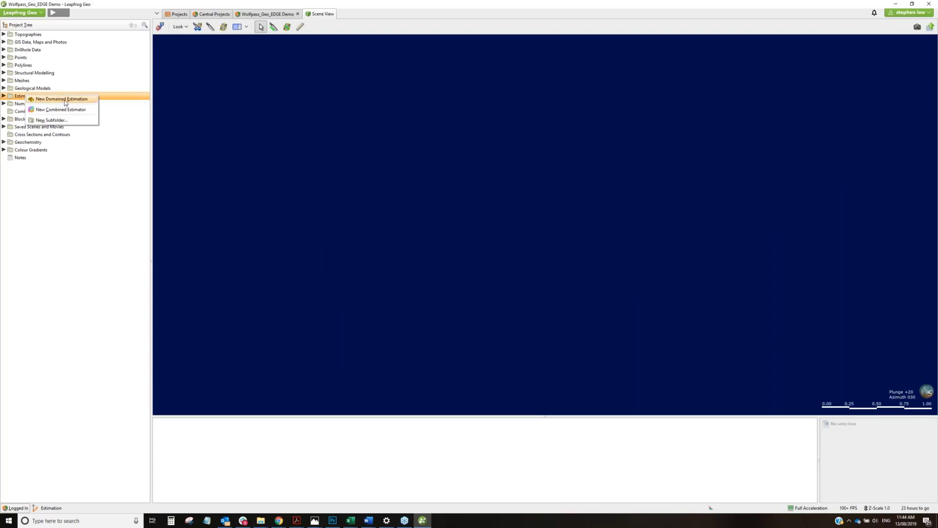
left_click(215, 106)
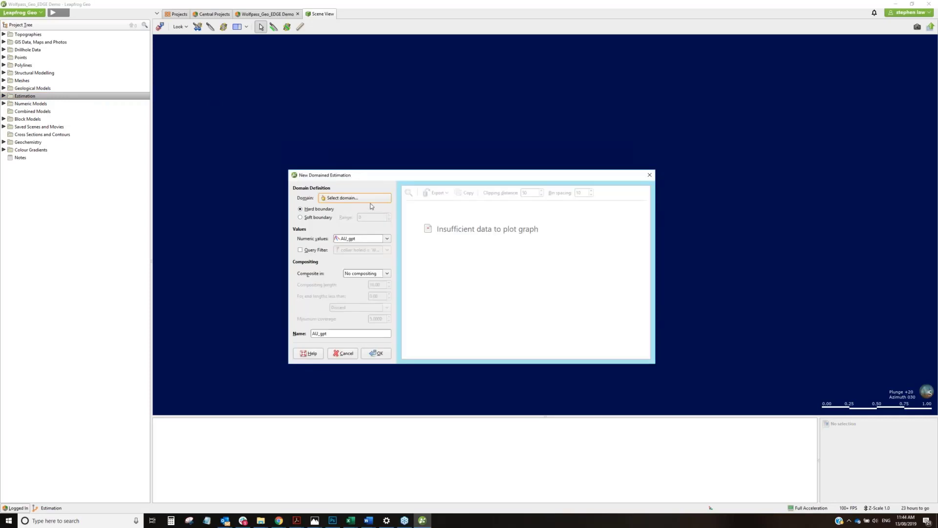
left_click(367, 199)
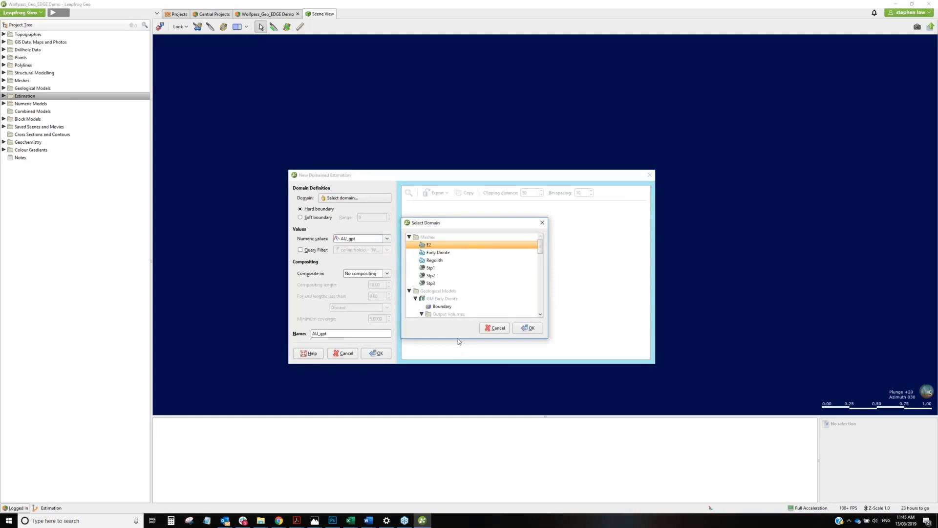
- Review the available closed volumes and choose the Early Diorite output volume of GM Early Diorite as the domain
left_click_drag(459, 339, 461, 480)
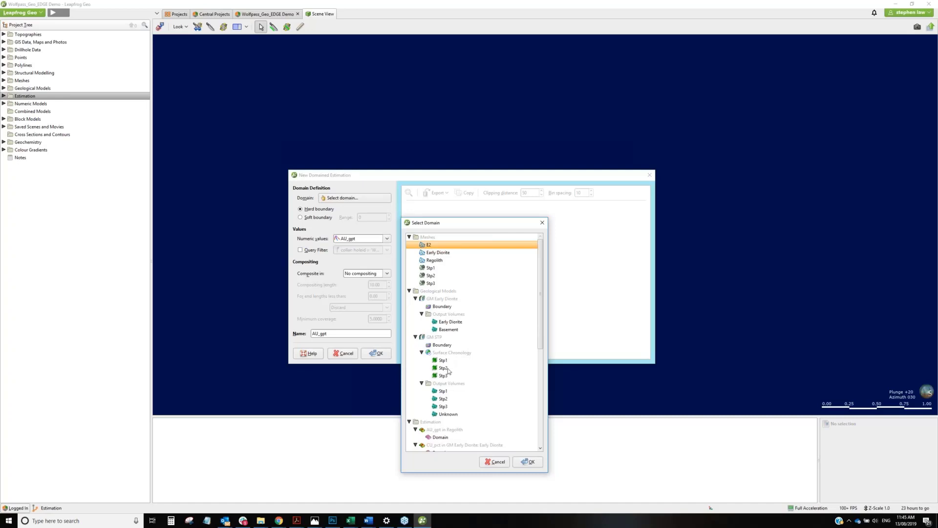
scroll(471, 414, "down", 1)
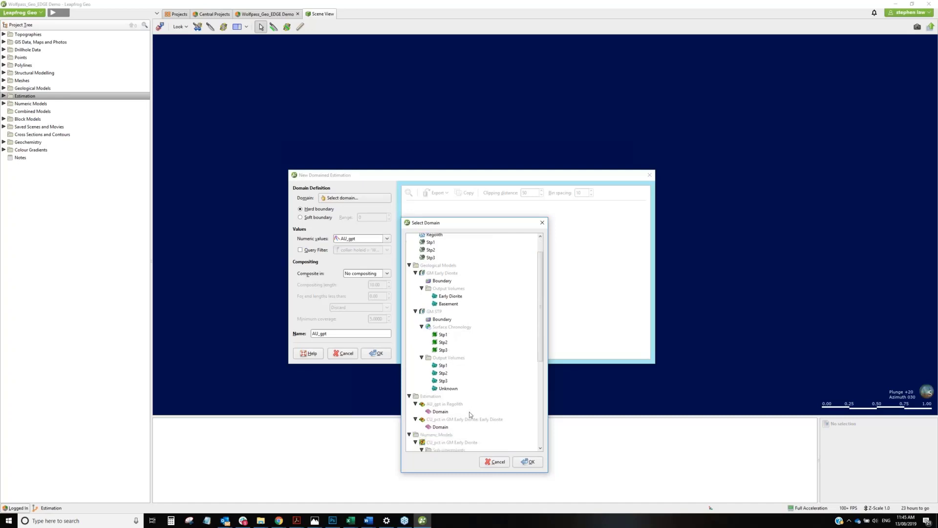
scroll(471, 414, "down", 5)
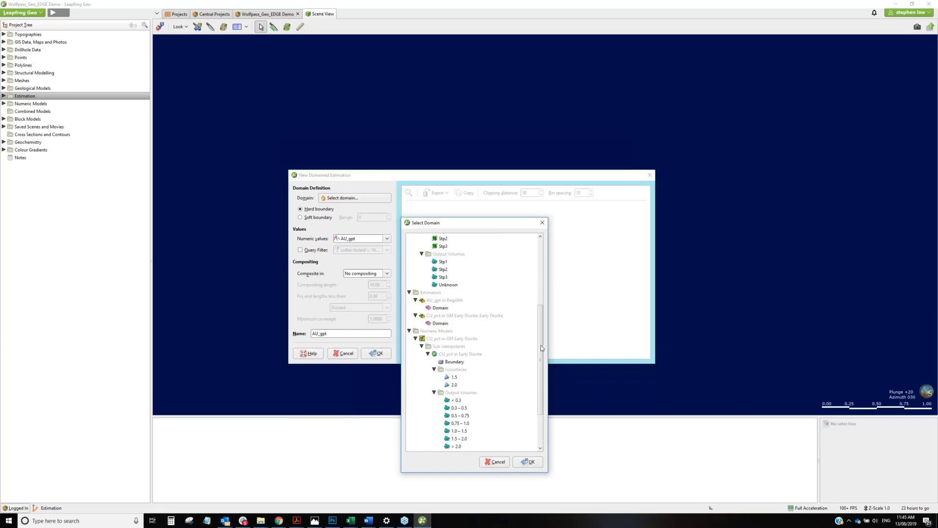
left_click_drag(541, 348, 539, 295)
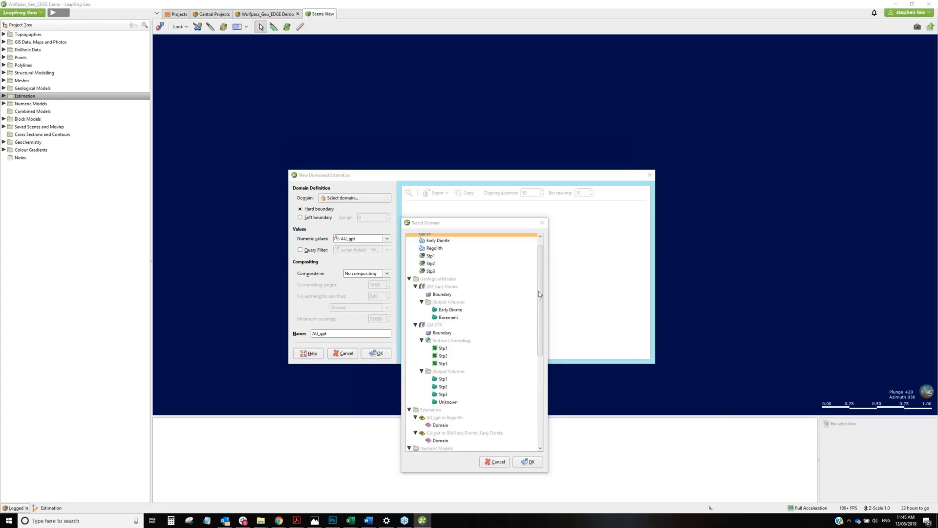
key("alt+Tab")
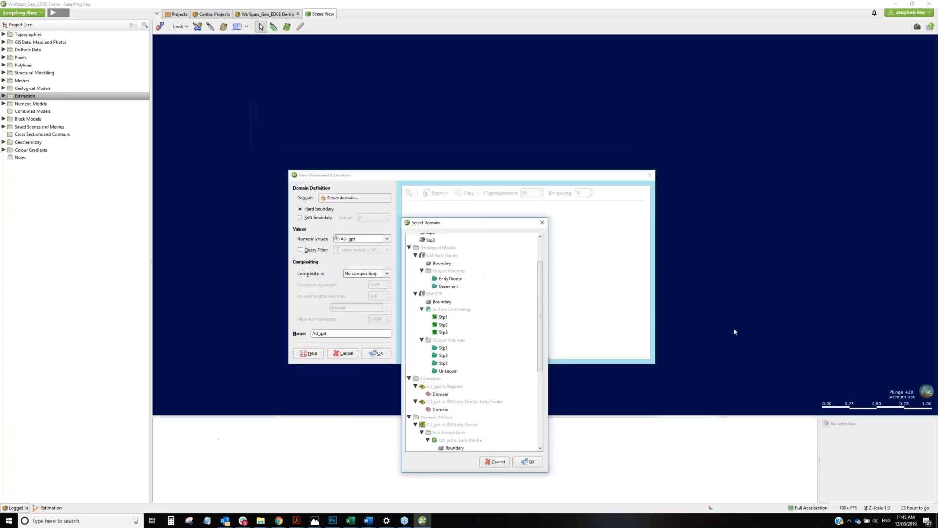
scroll(453, 322, "up", 4)
scroll(446, 334, "down", 6)
scroll(452, 320, "up", 3)
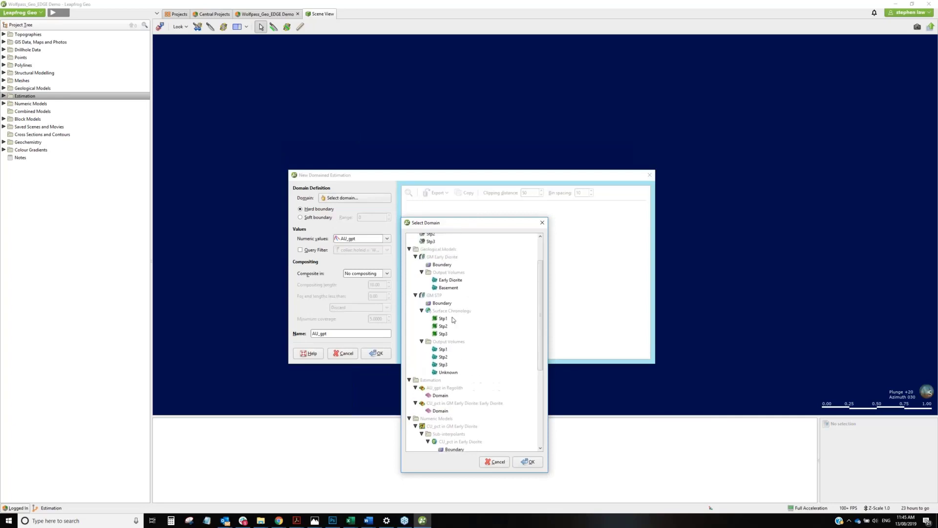
scroll(452, 323, "down", 3)
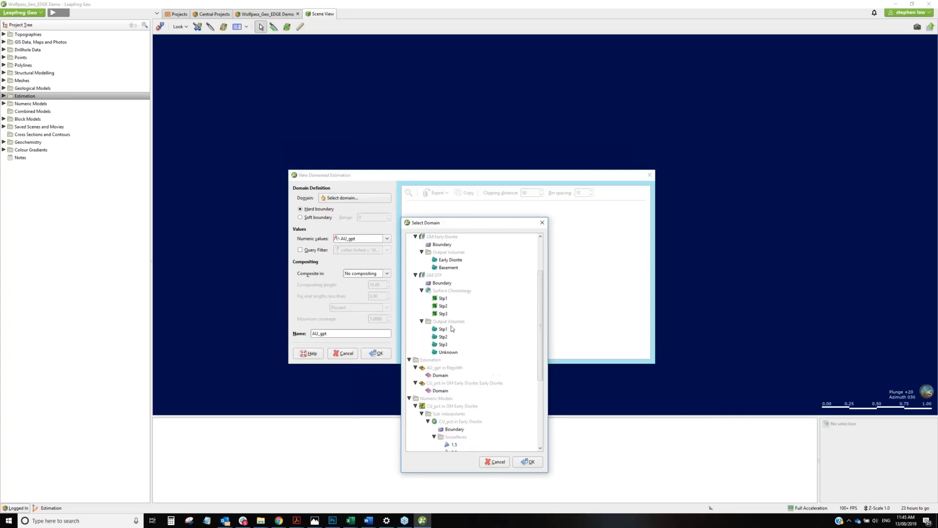
scroll(451, 328, "down", 4)
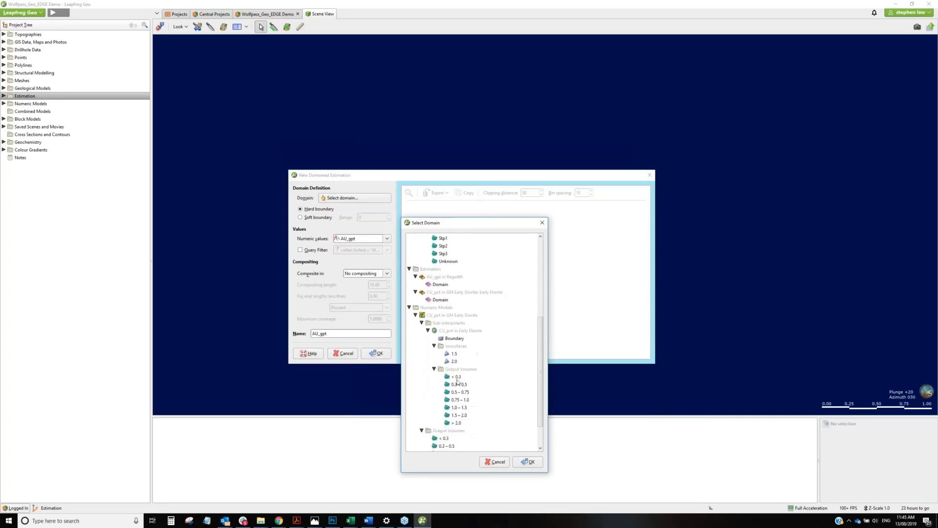
scroll(456, 342, "up", 6)
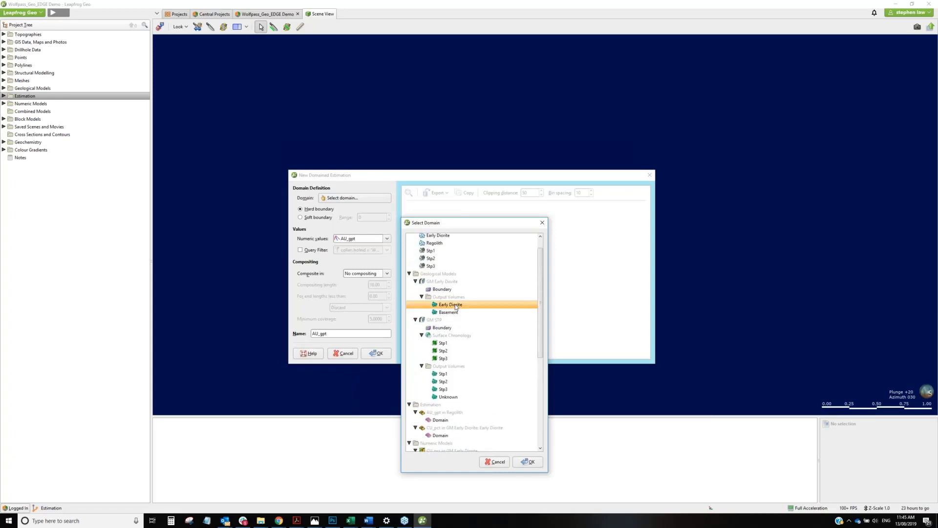
left_click(528, 461)
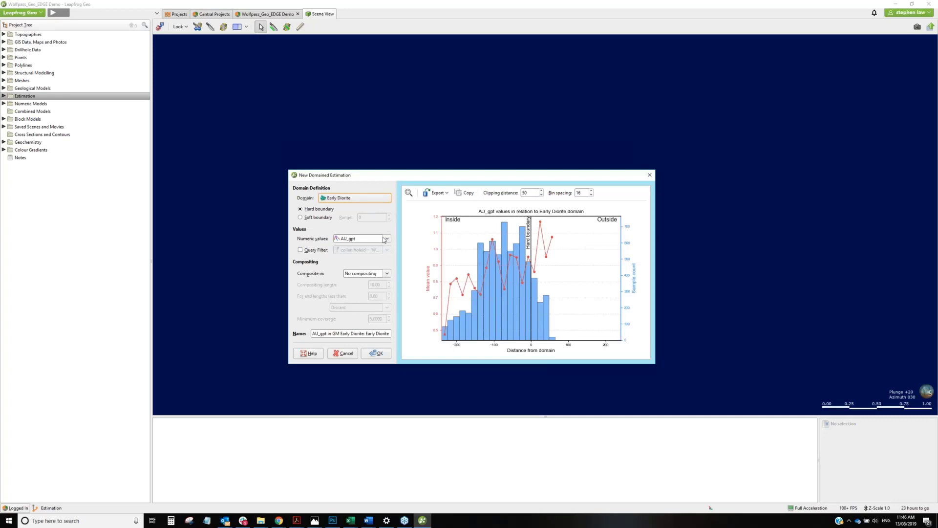
- Use the CU_pct assay column as the estimation's numeric values and composite it within the boundary
left_click(385, 239)
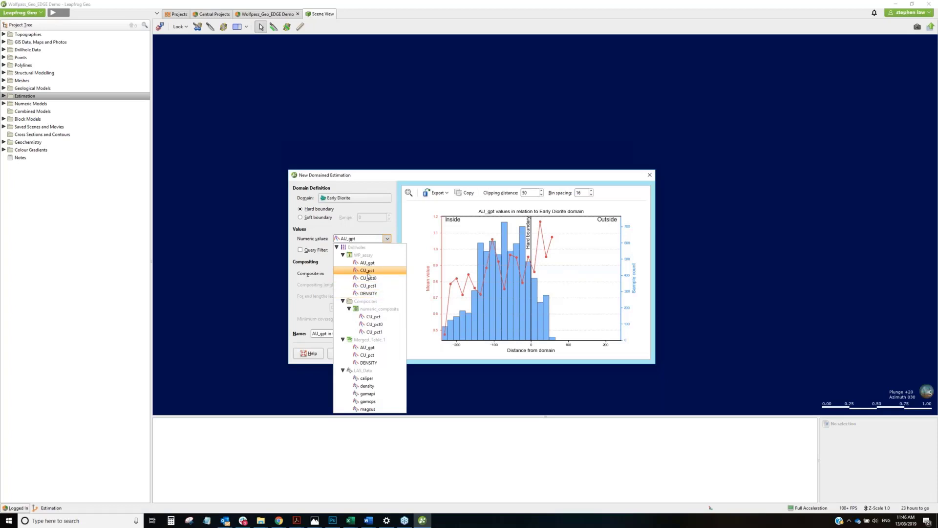
left_click(368, 271)
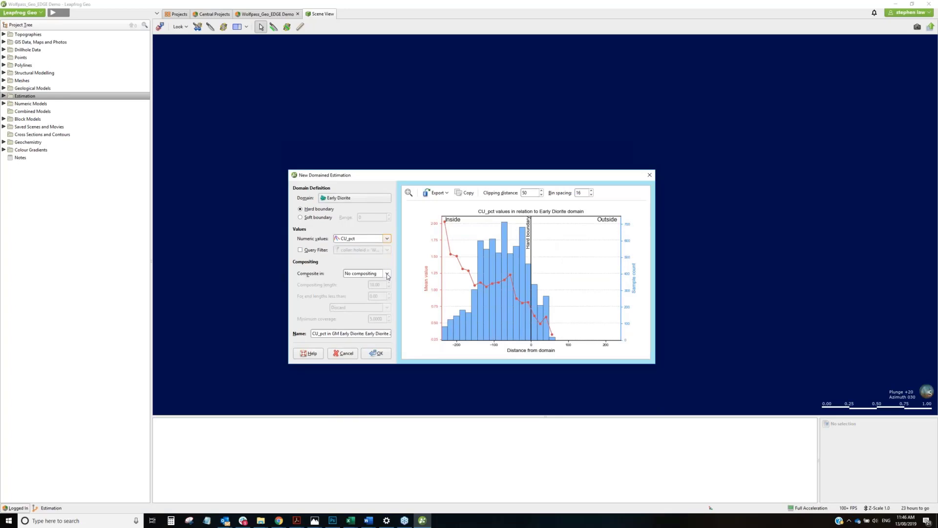
left_click(387, 275)
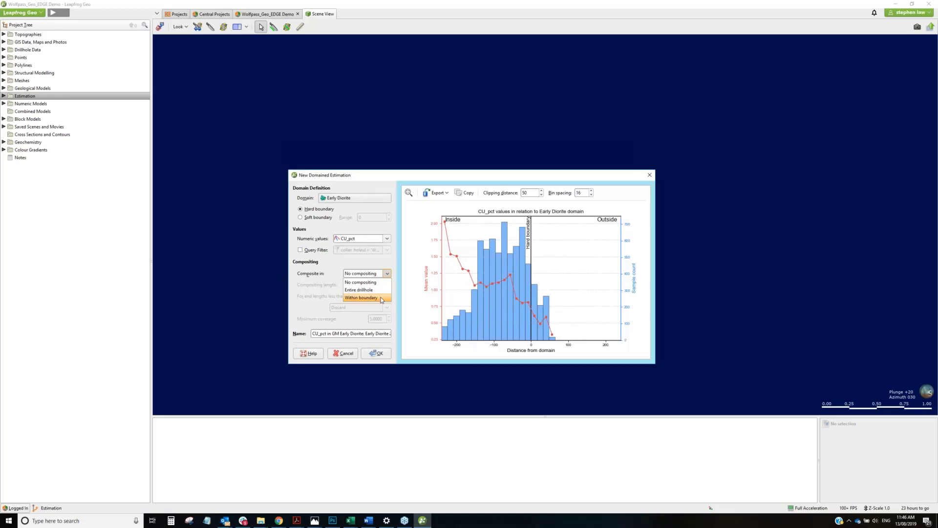
left_click(382, 298)
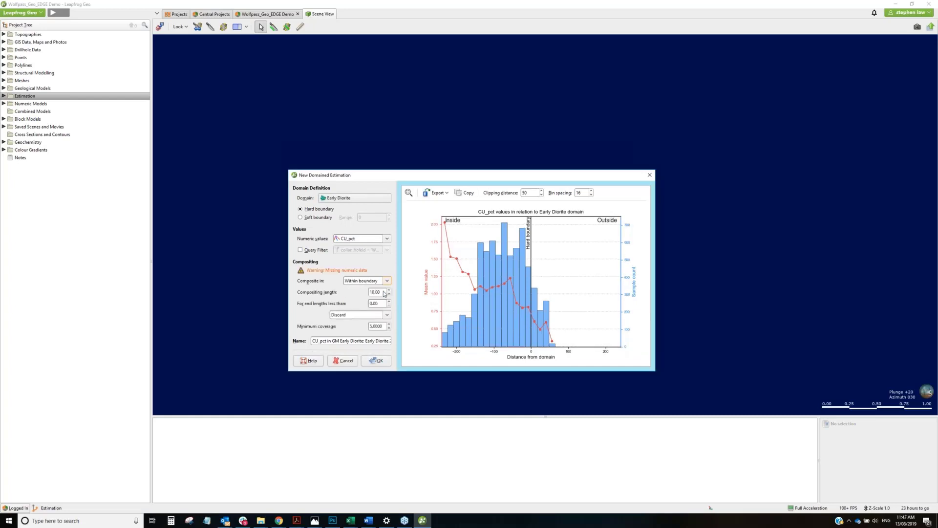
- Add end lengths less than 5 to the previous interval, and create the domained estimation
double_click(376, 292)
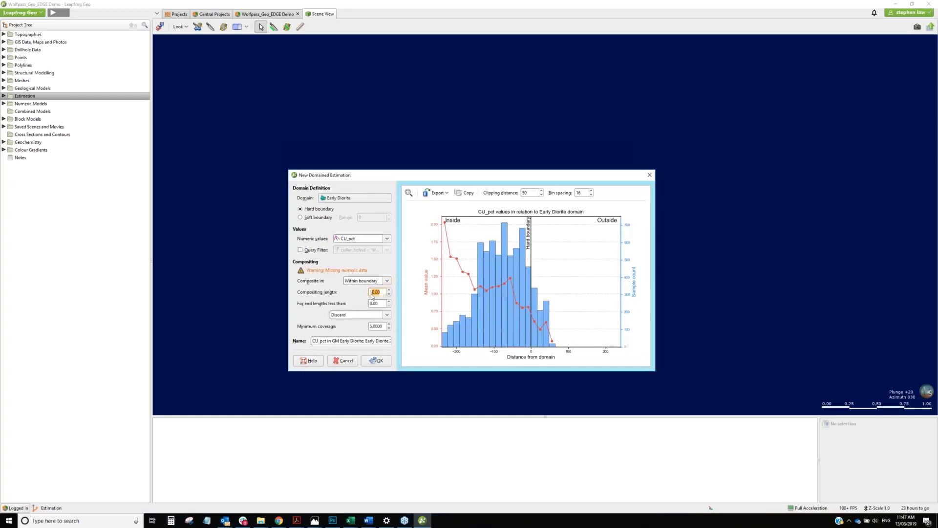
key("Tab")
type("5")
left_click(388, 316)
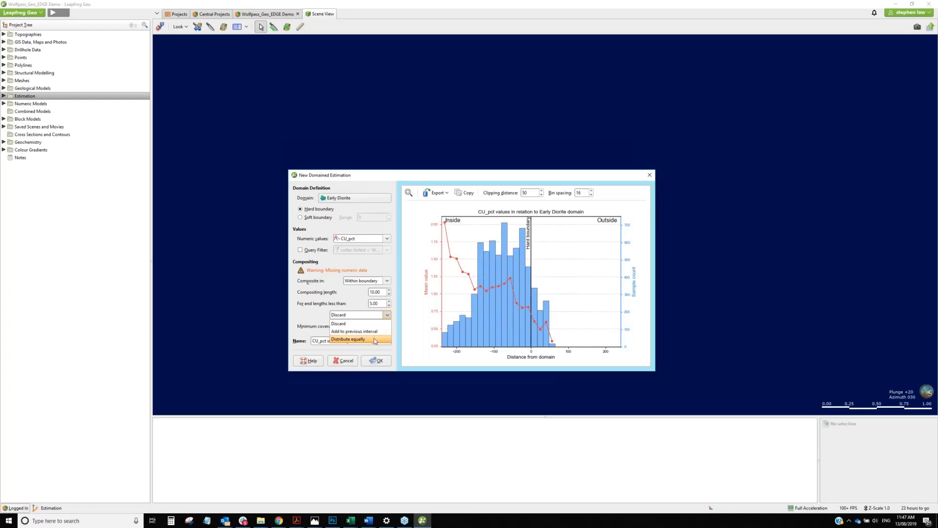
left_click(365, 331)
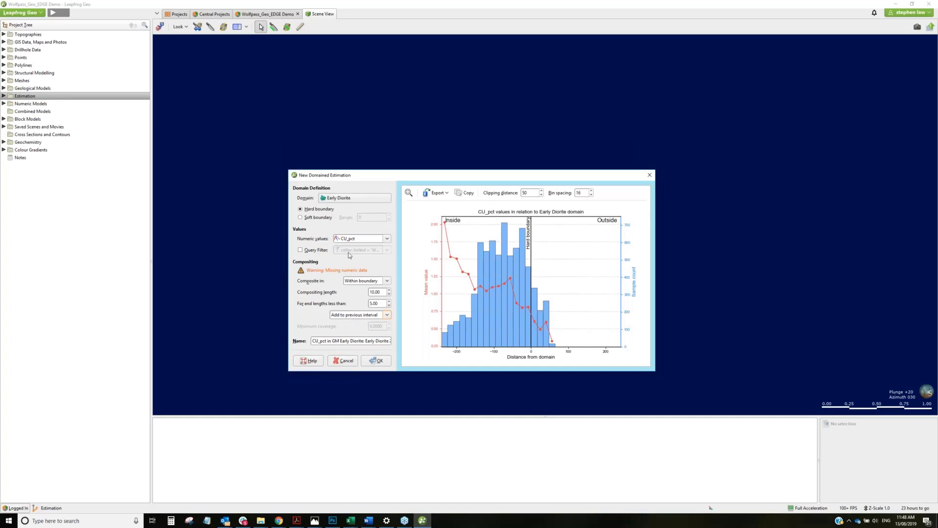
left_click(384, 363)
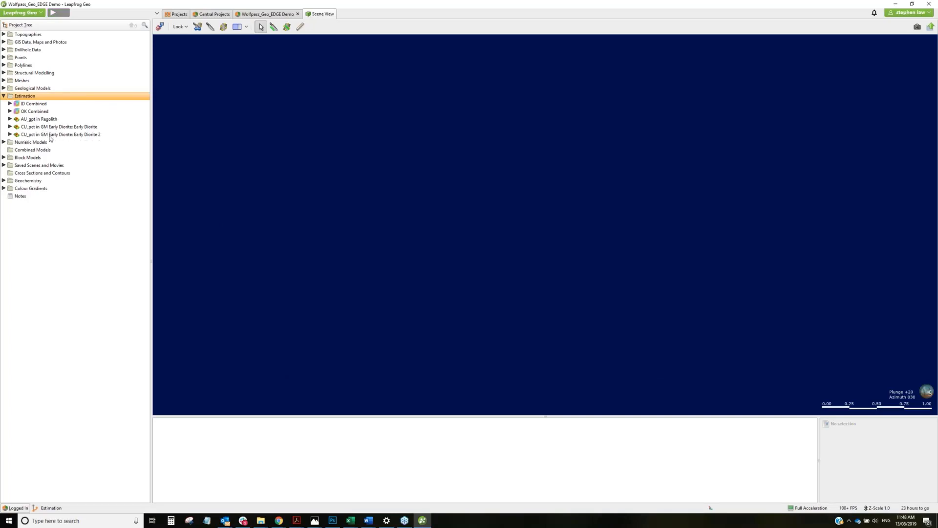
- Delete the duplicate estimation CU_pct in GM Early Diorite: Early Diorite 2
right_click(50, 138)
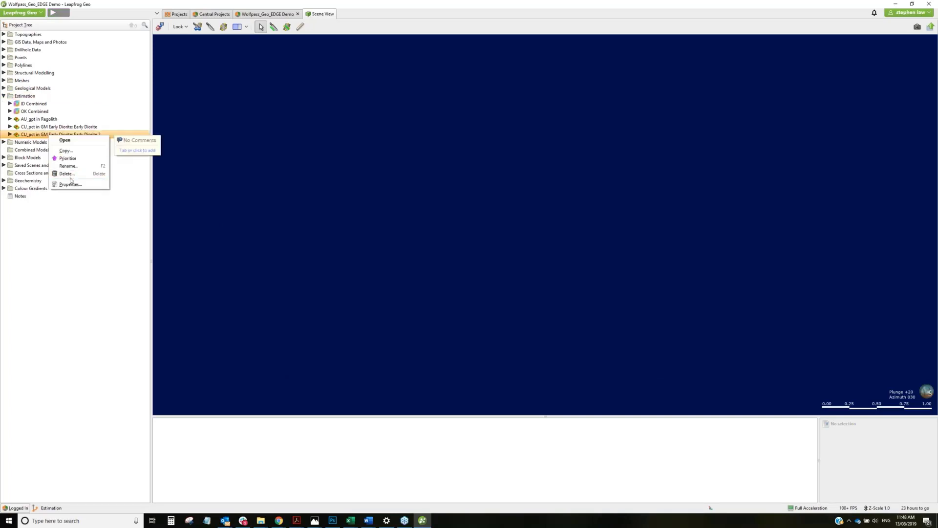
left_click(71, 178)
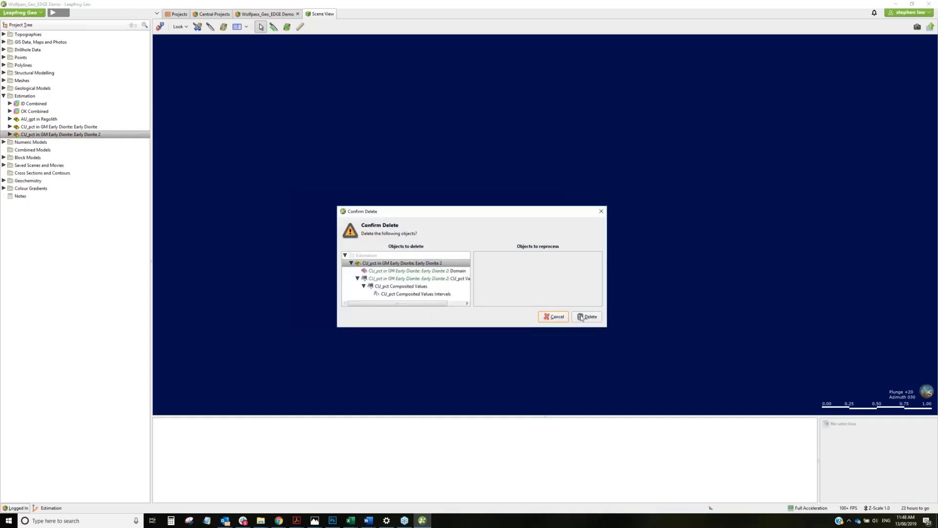
left_click(589, 317)
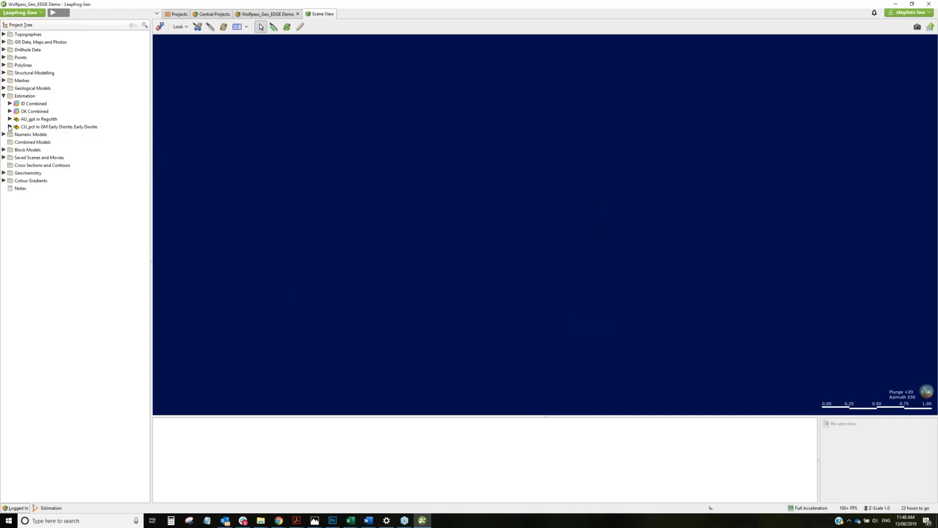
- Display the Domain of the CU_pct in GM Early Diorite: Early Diorite estimation in the scene and inspect its shape
left_click(9, 127)
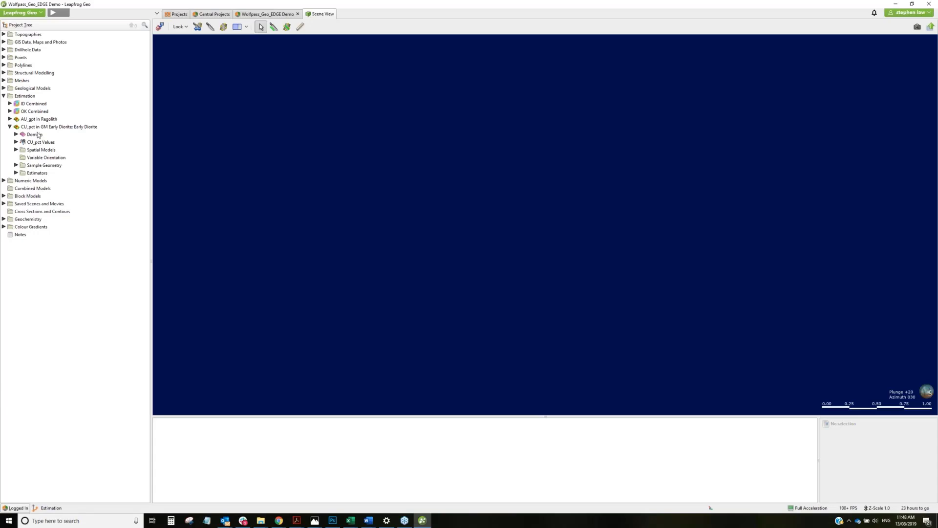
left_click_drag(38, 137, 386, 155)
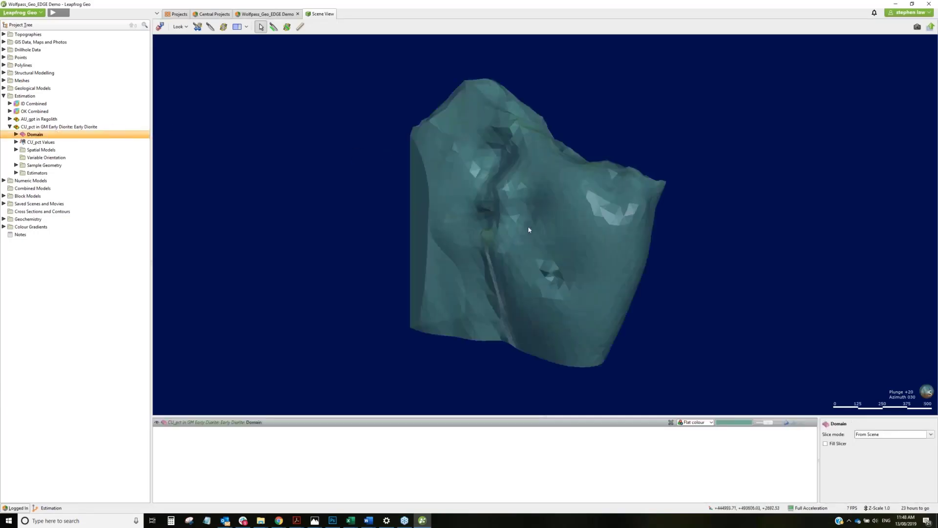
left_click_drag(529, 230, 117, 180)
key("alt+Tab")
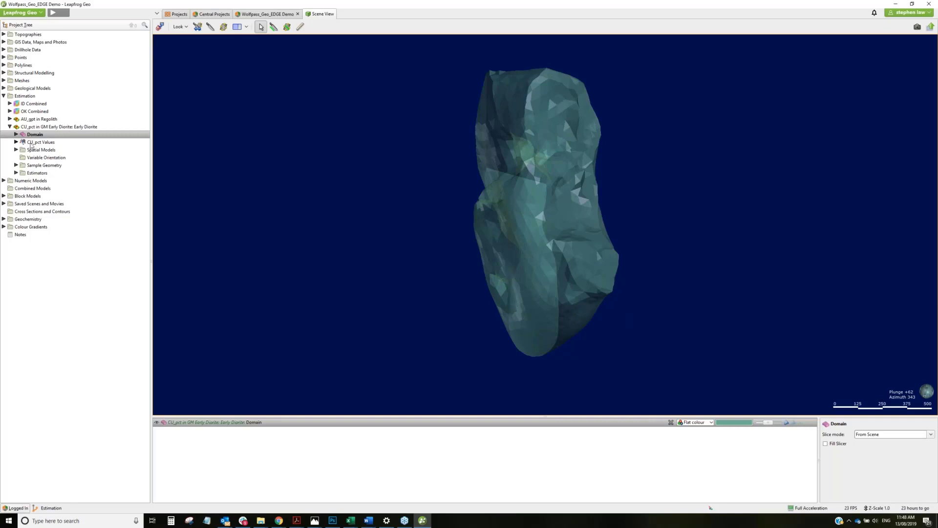
- Add the estimation's CU_pct Values to the scene and hide the Domain to inspect the composited points
left_click_drag(31, 143, 306, 185)
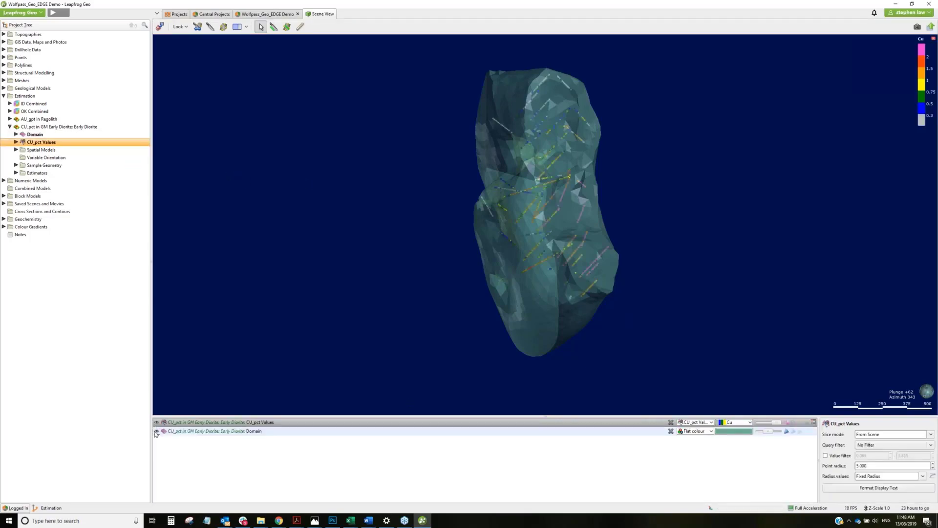
left_click(157, 432)
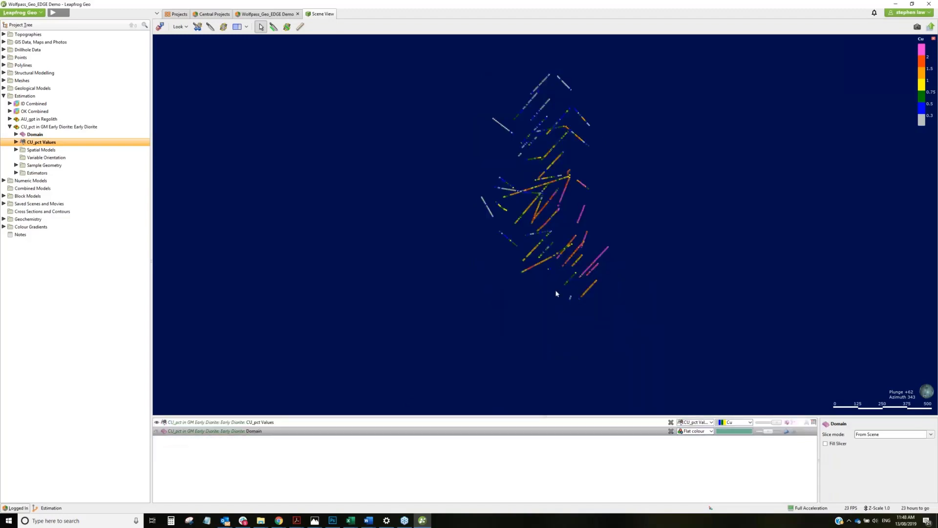
left_click_drag(639, 237, 530, 212)
scroll(530, 212, "up", 5)
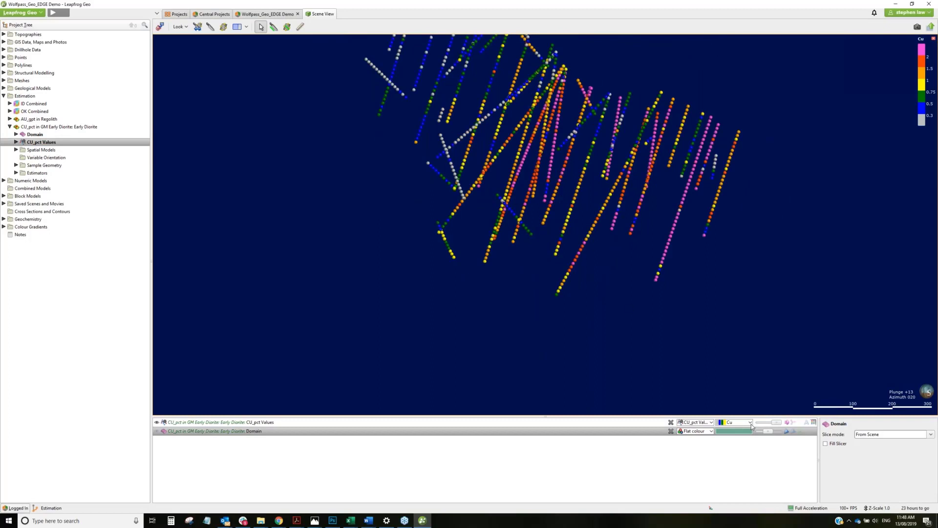
- Open the univariate graphs of the estimation's CU_pct Values and show them as a histogram
right_click(49, 143)
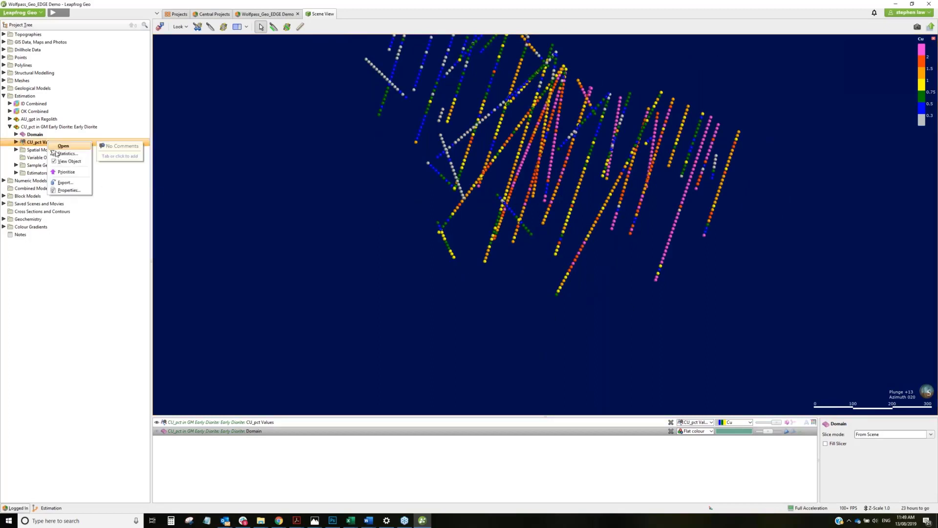
key("Return")
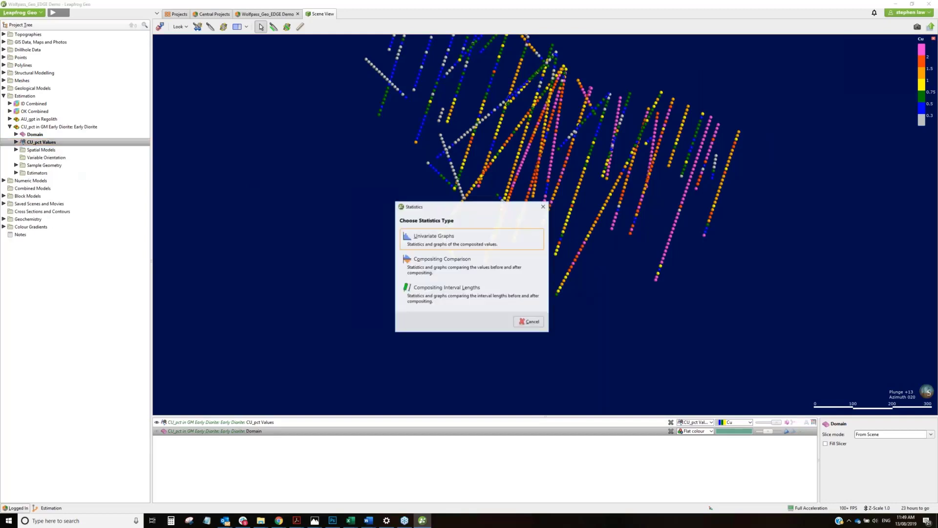
left_click(429, 245)
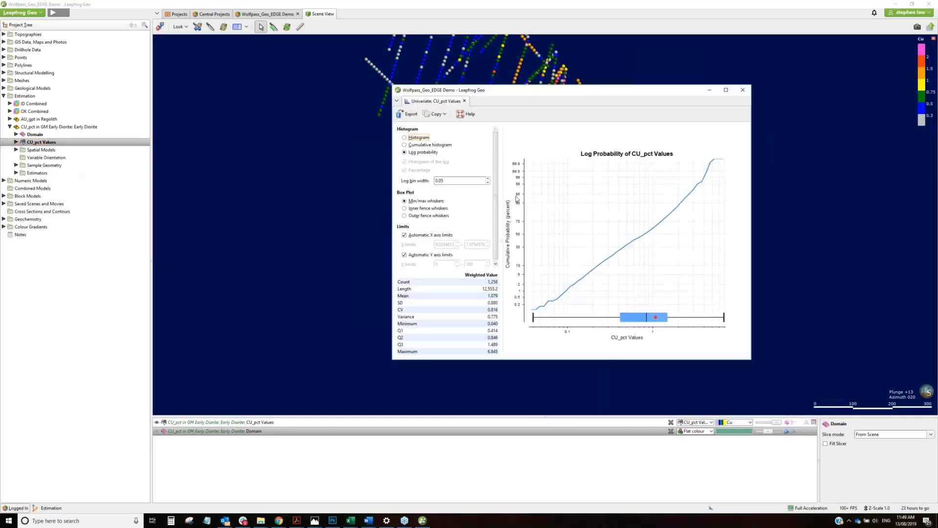
left_click(403, 138)
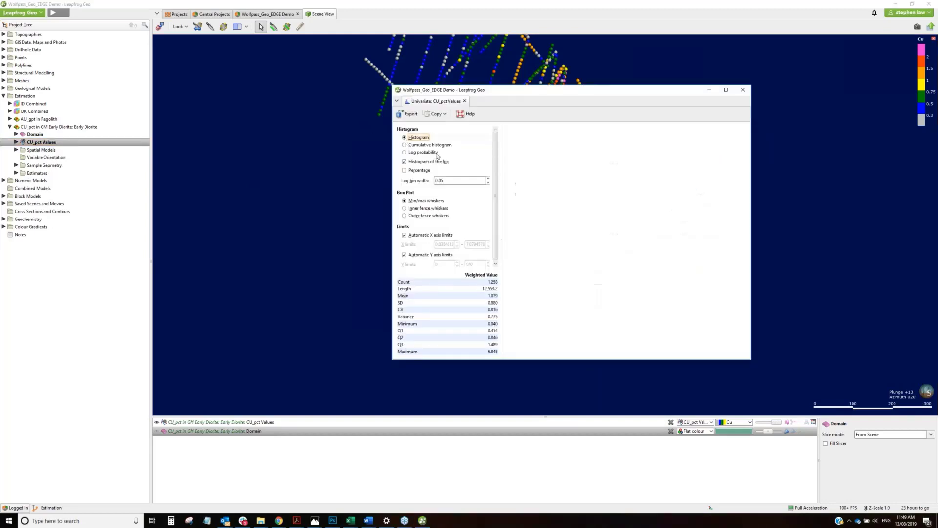
- Select the high-grade tail, a low bin and a high bin of the CU_pct histogram to inspect those points in the scene
left_click_drag(565, 95, 114, 105)
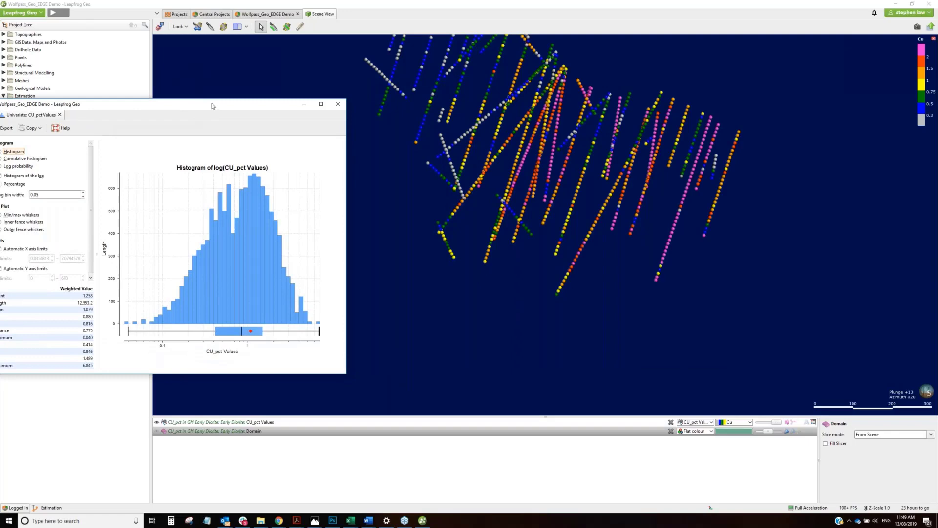
left_click_drag(212, 106, 236, 109)
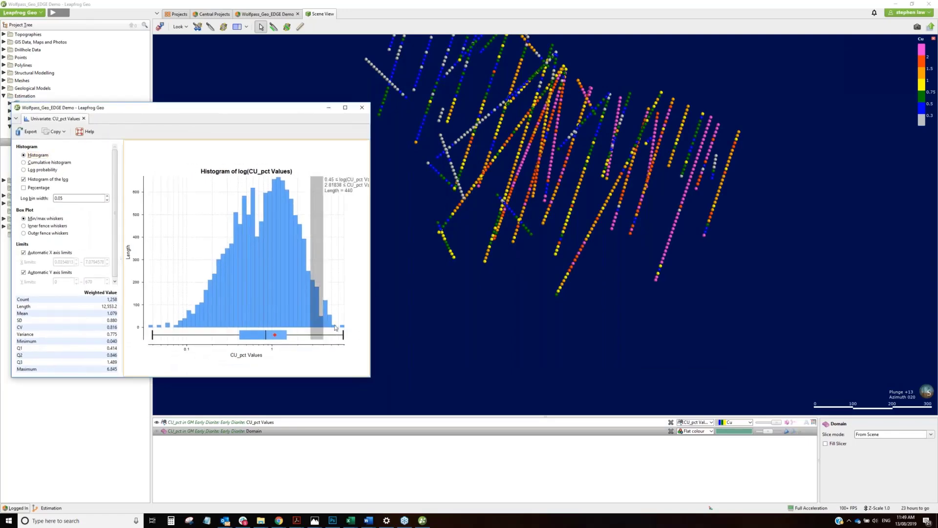
left_click_drag(352, 329, 354, 328)
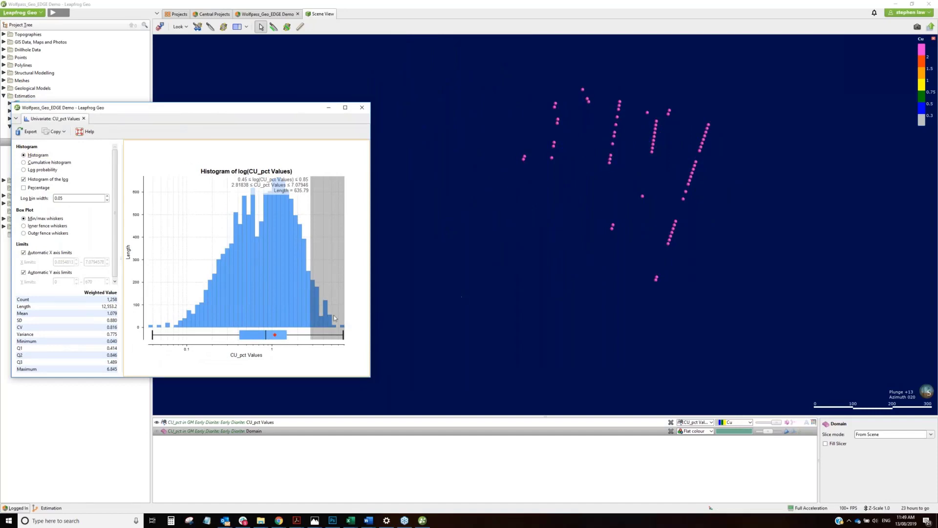
left_click(202, 252)
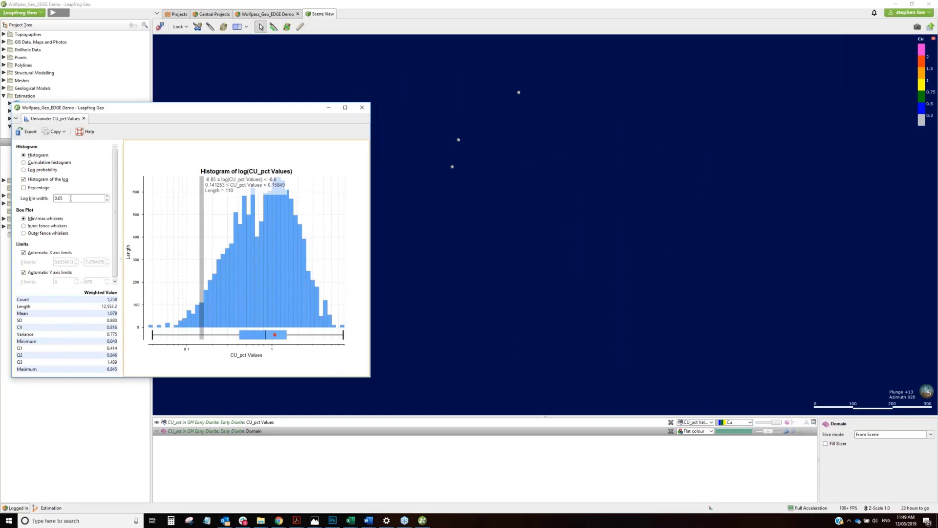
left_click(296, 238)
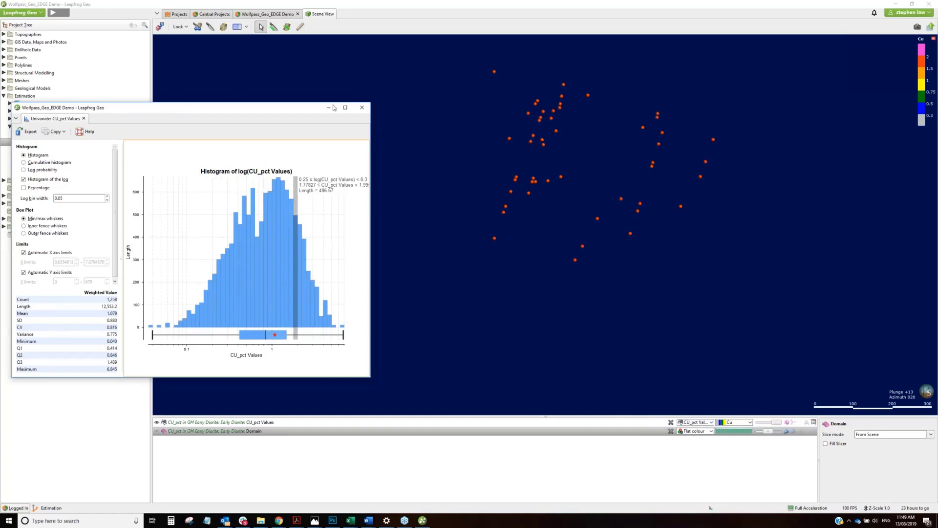
left_click_drag(191, 109, 288, 95)
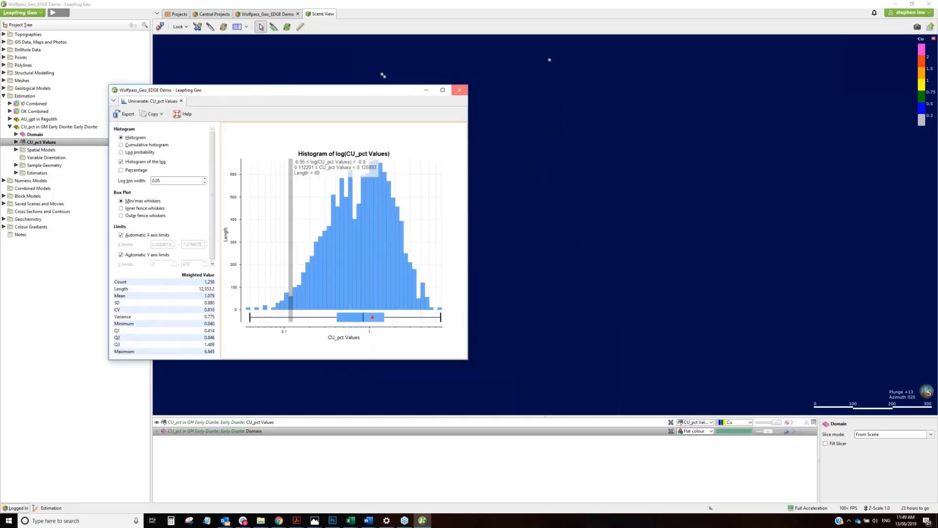
left_click(460, 90)
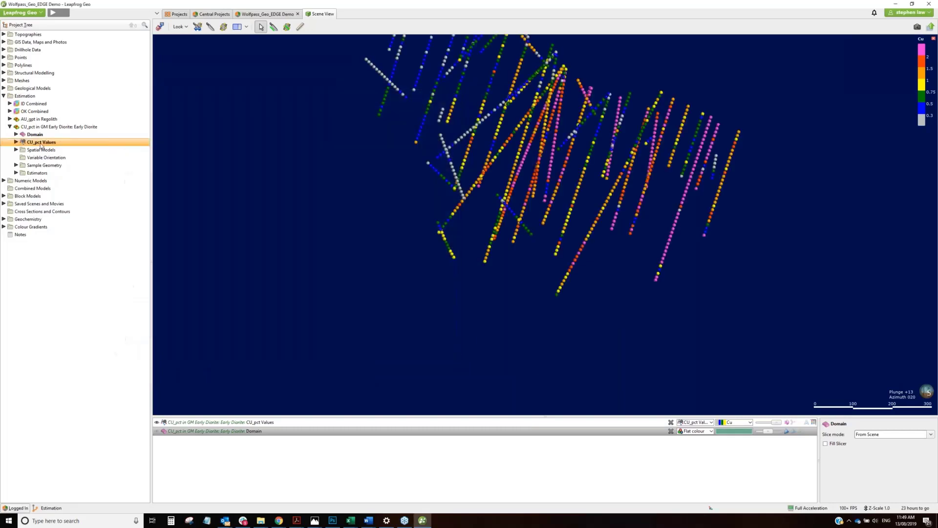
- Trace the CU_pct Values through the composited values and intervals to the source CU_pct column in the WP_assay table
left_click(16, 142)
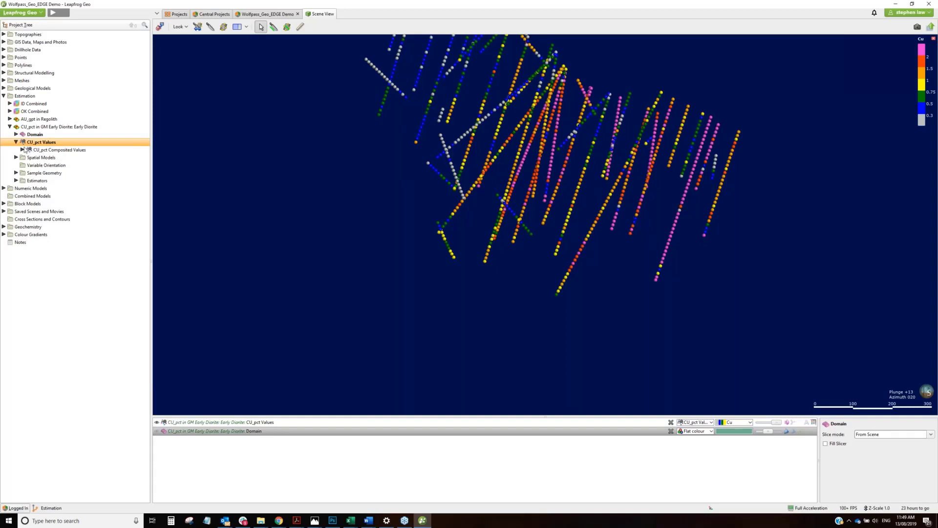
left_click(22, 150)
left_click(52, 159)
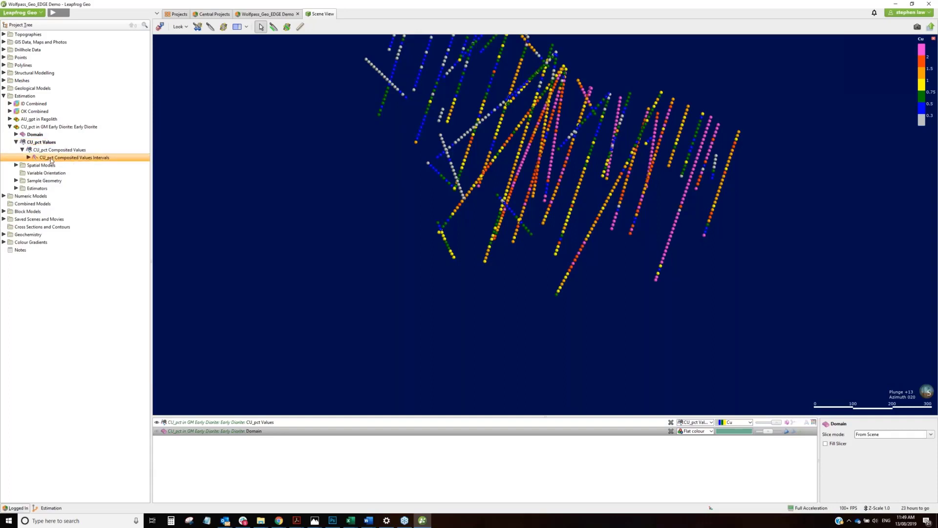
left_click(28, 157)
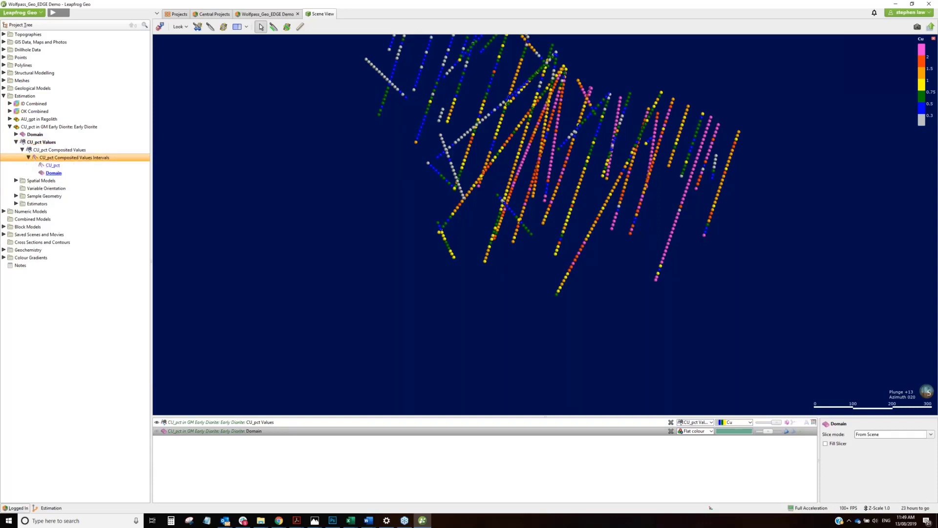
left_click(53, 165)
left_click(53, 165)
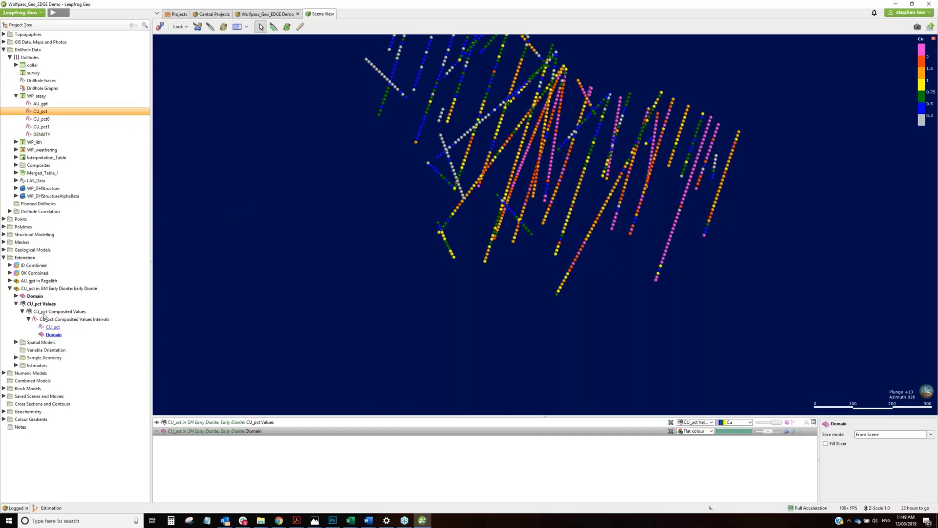
left_click(16, 304)
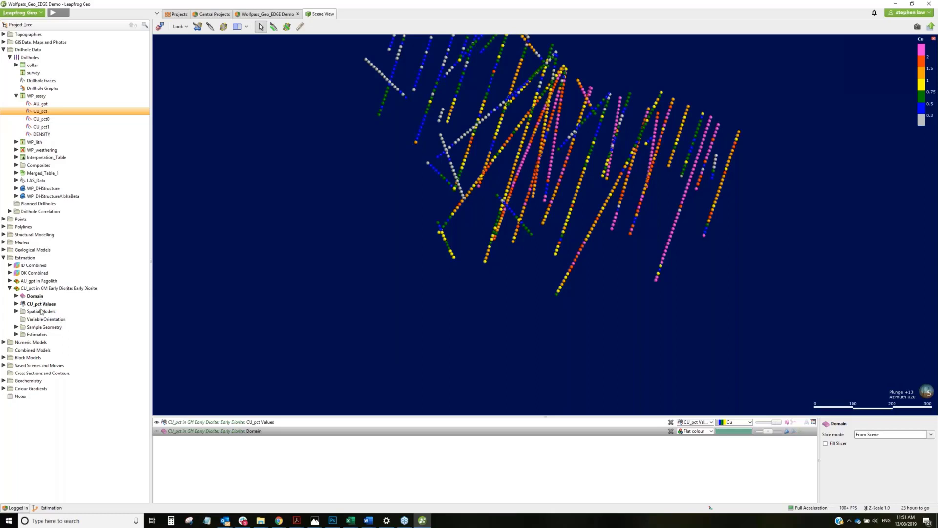
- Open Variogram ED from the estimation's Spatial Models and examine its Axis Aligned Variograms beside the ellipsoid in the scene
left_click(16, 312)
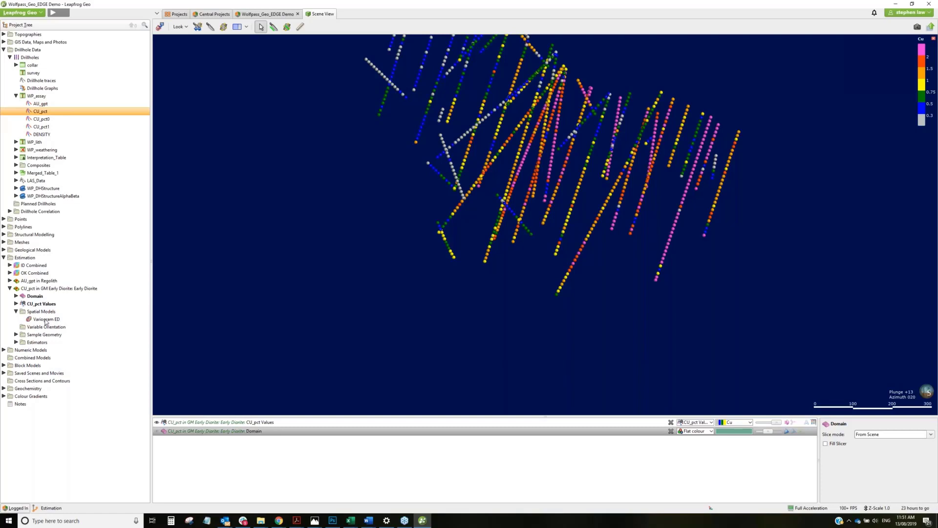
left_click(45, 321)
right_click(45, 320)
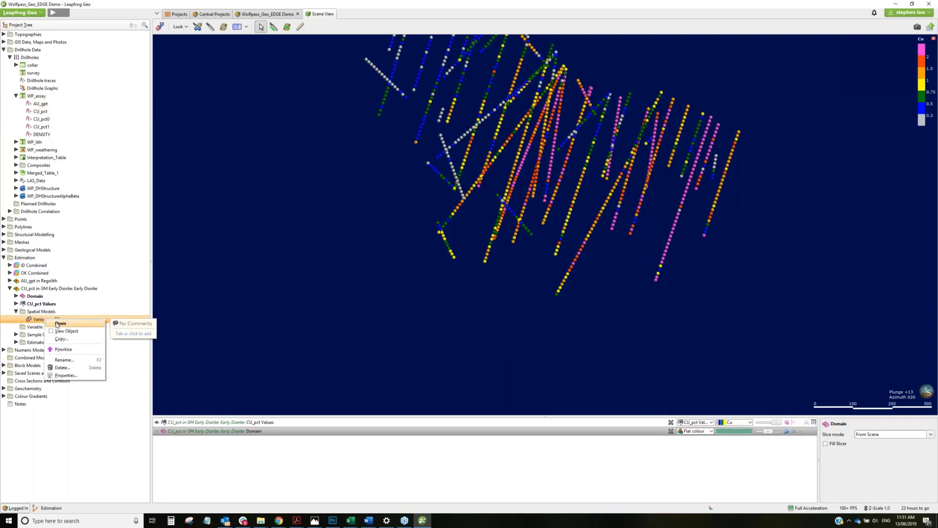
left_click(59, 324)
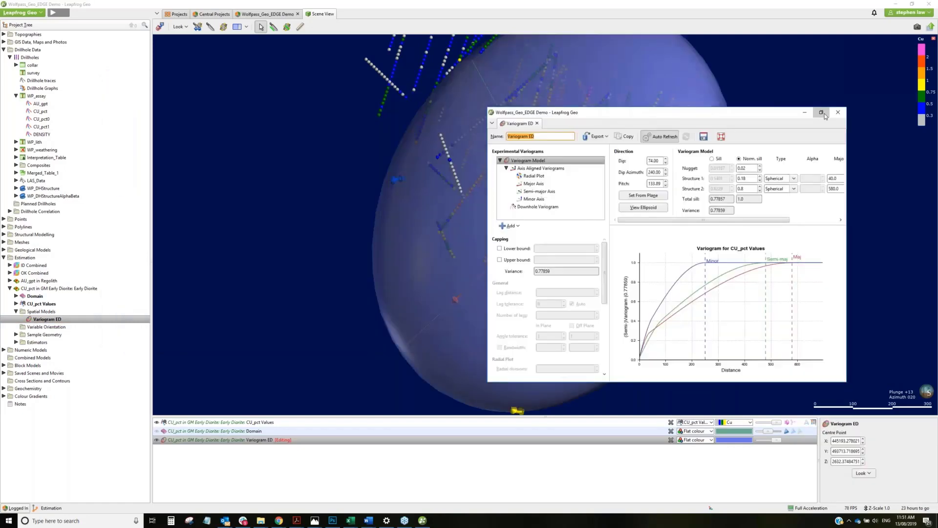
left_click(822, 113)
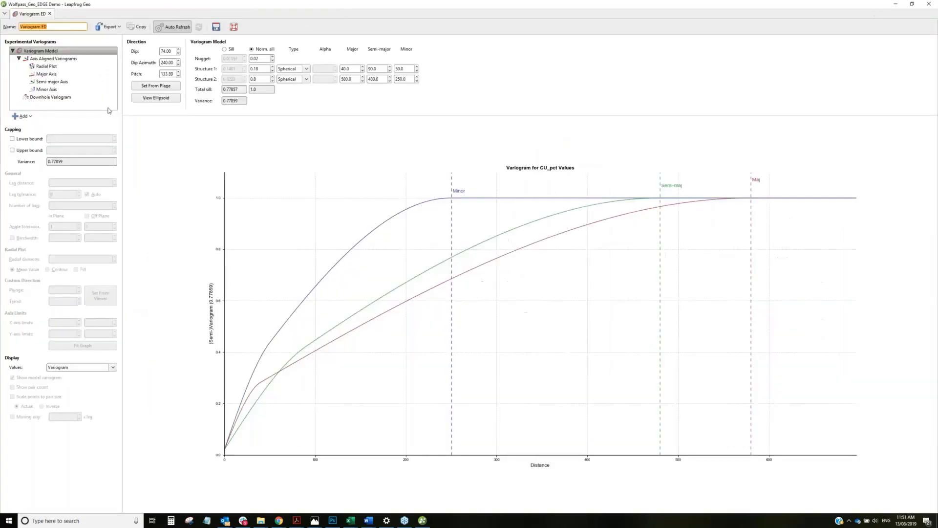
left_click(44, 59)
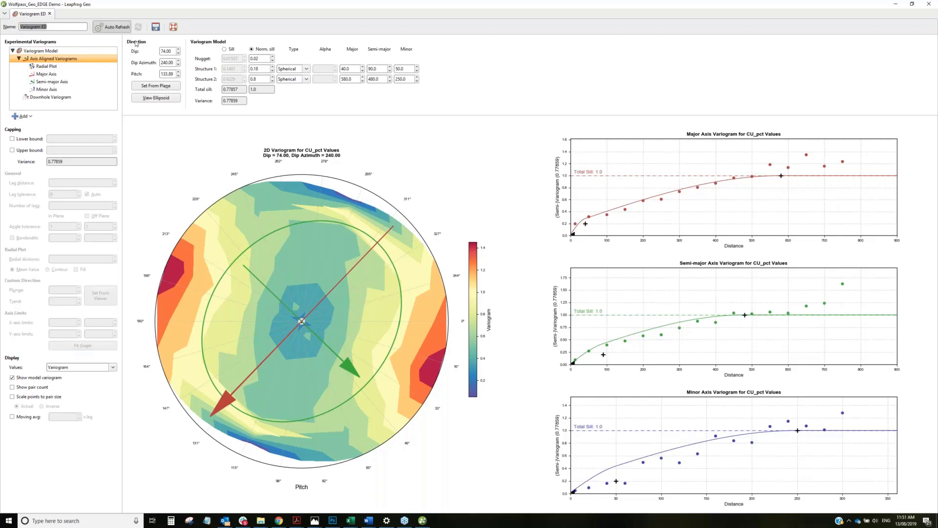
left_click_drag(37, 14, 685, 160)
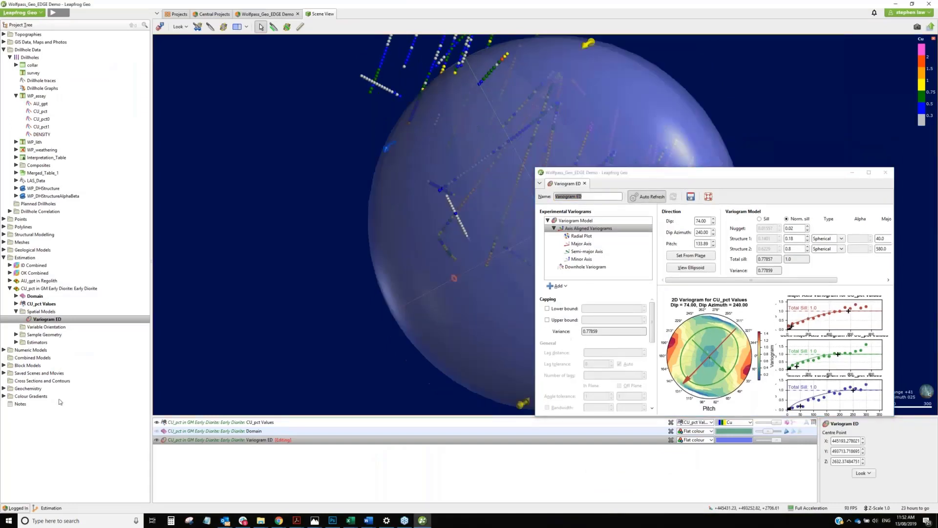
- Duplicate Variogram ED as Variogram ED copy, closing the original's editor, and open the copy
double_click(47, 319)
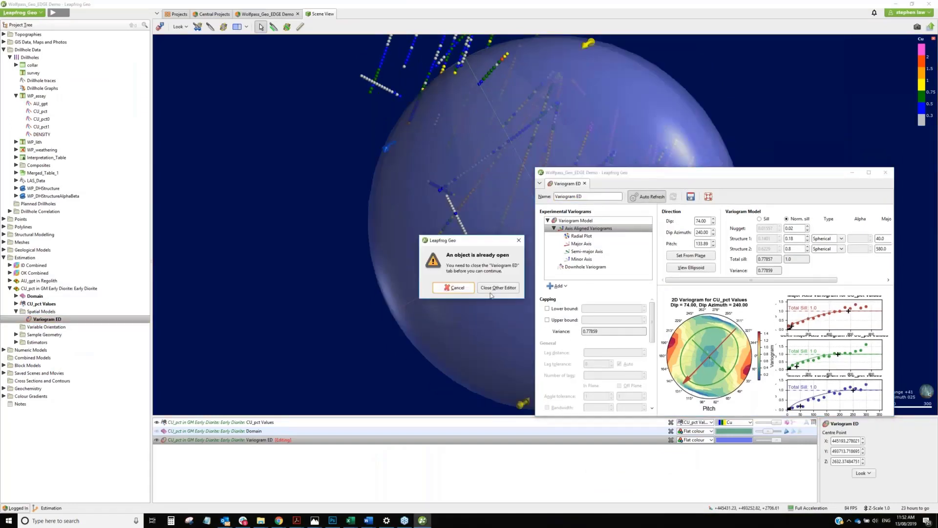
left_click(493, 293)
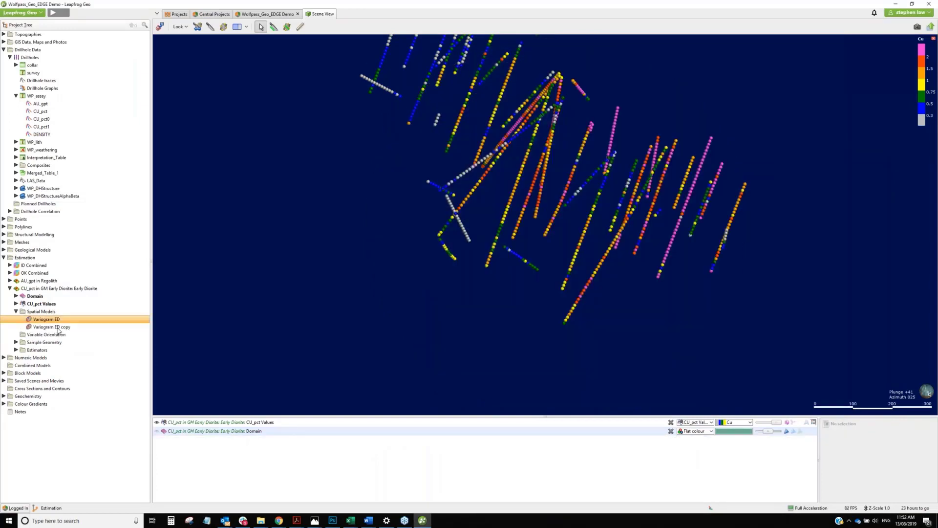
left_click(57, 328)
right_click(57, 327)
left_click(283, 318)
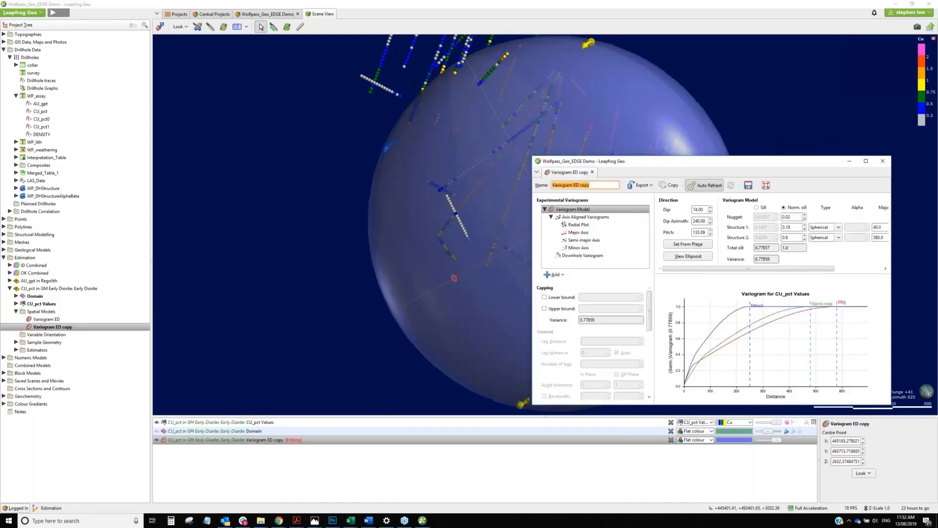
- Examine the variogram ellipsoid from several angles, temporarily showing the Early Diorite Domain to compare their shapes
left_click_drag(682, 165, 738, 171)
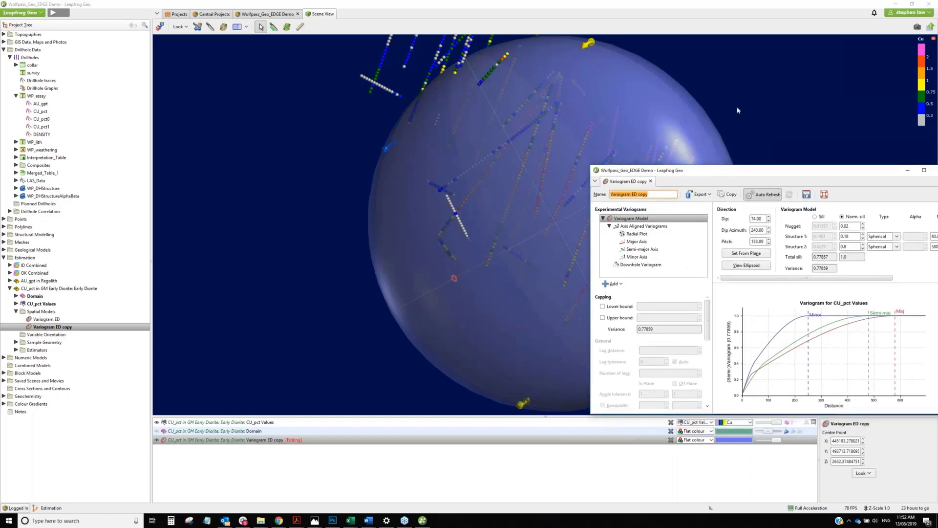
right_click_drag(738, 110, 479, 201)
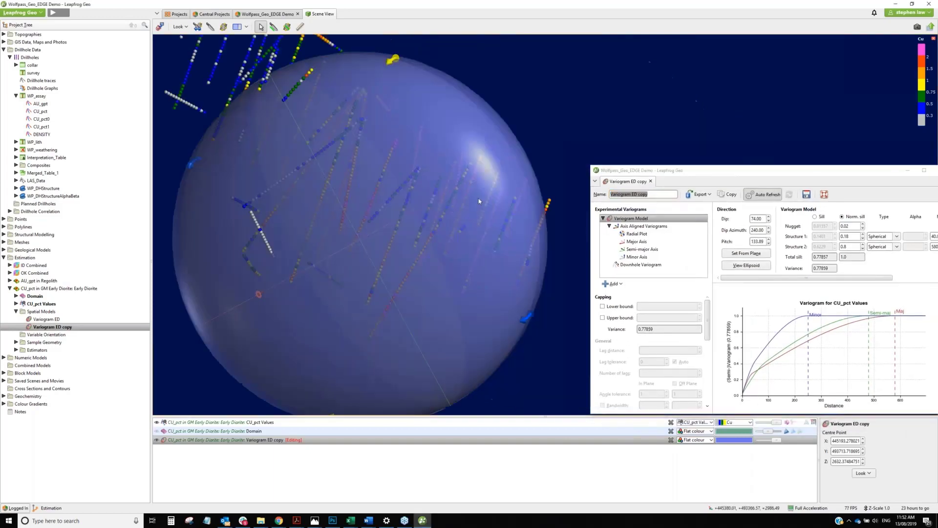
left_click_drag(479, 201, 370, 196)
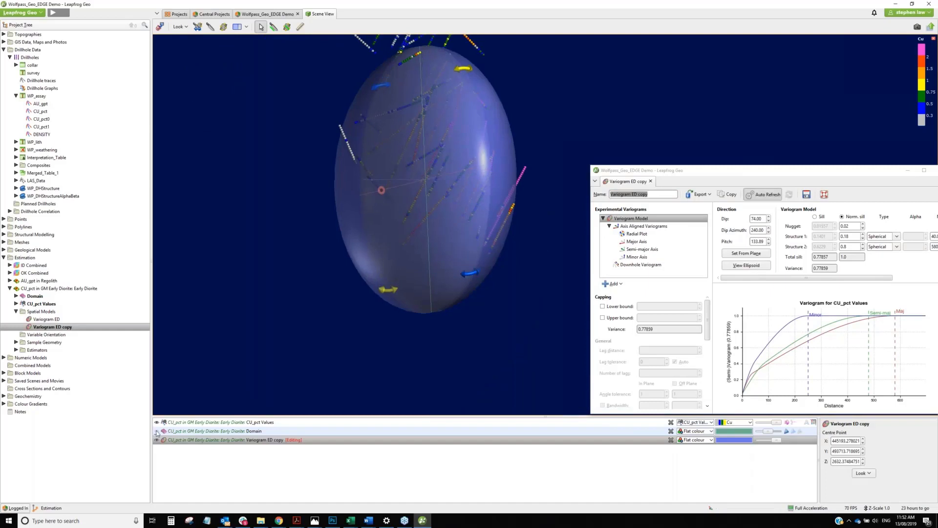
left_click(157, 431)
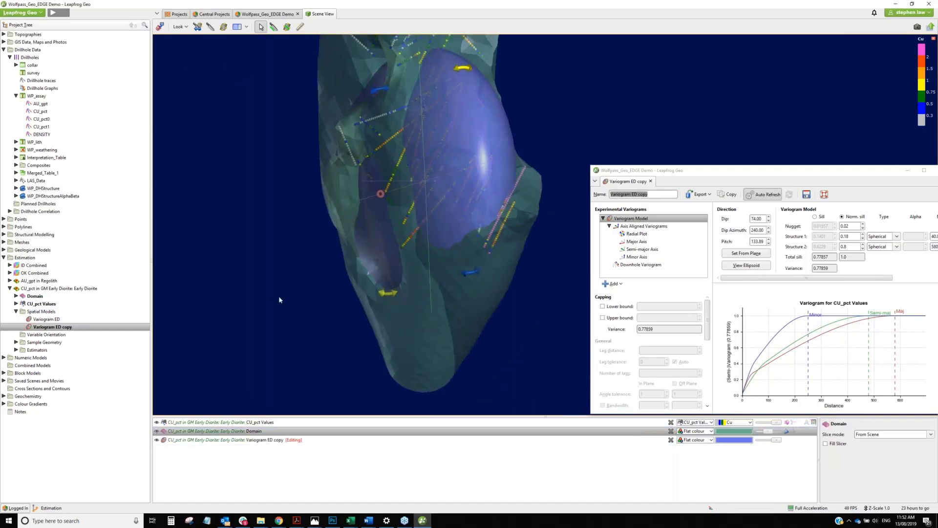
mouse_move(279, 295)
left_mouse_down()
mouse_move(281, 282)
mouse_move(258, 252)
mouse_move(281, 269)
mouse_move(277, 292)
left_mouse_up()
left_click(157, 431)
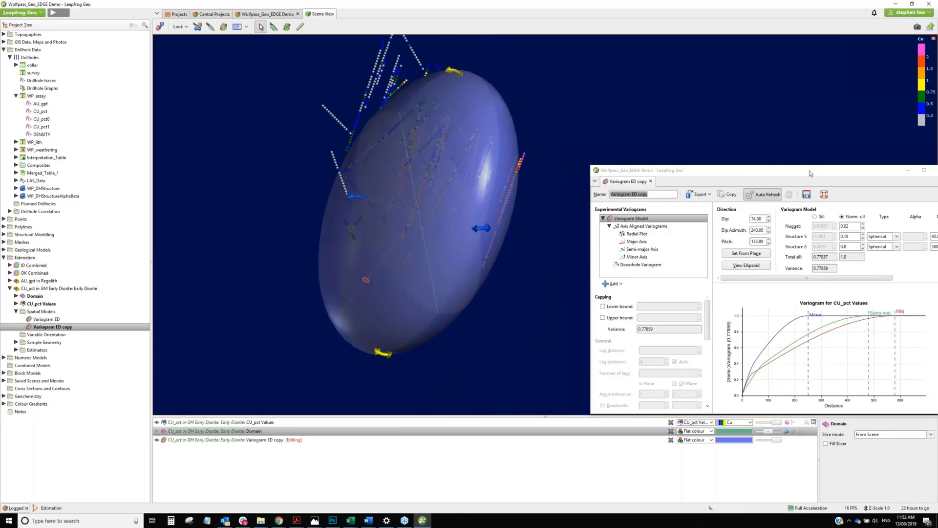
- Enlarge the Variogram ED copy window and examine the Axis Aligned Variograms, the Radial Plot and the Major Axis variogram
left_click_drag(810, 173, 719, 92)
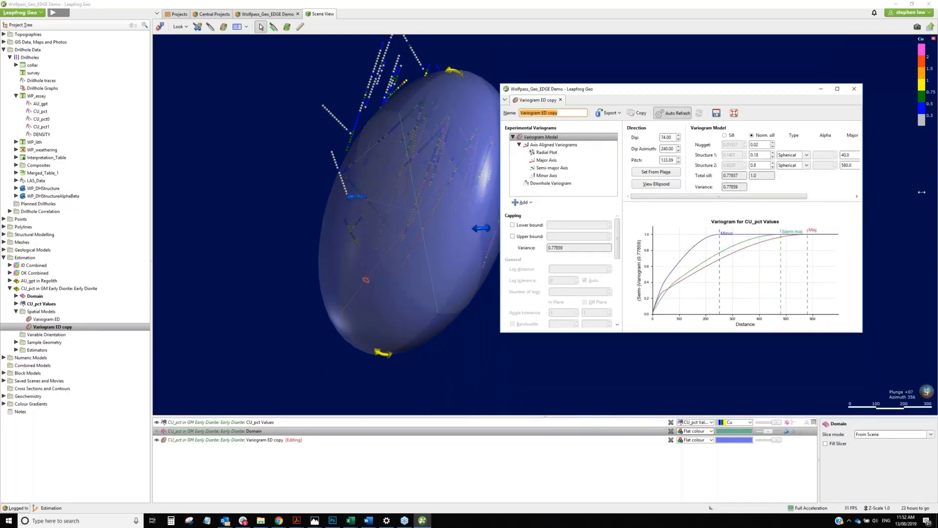
left_click_drag(934, 193, 937, 193)
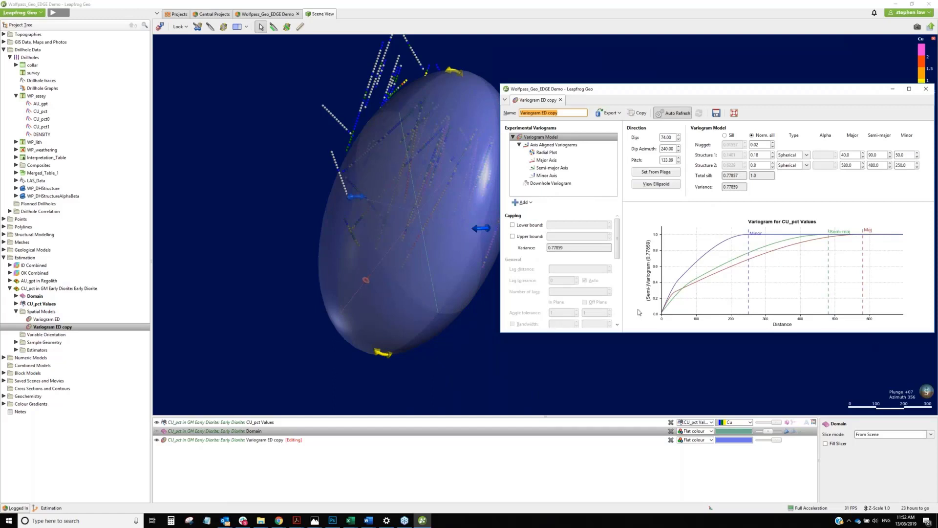
left_click(557, 147)
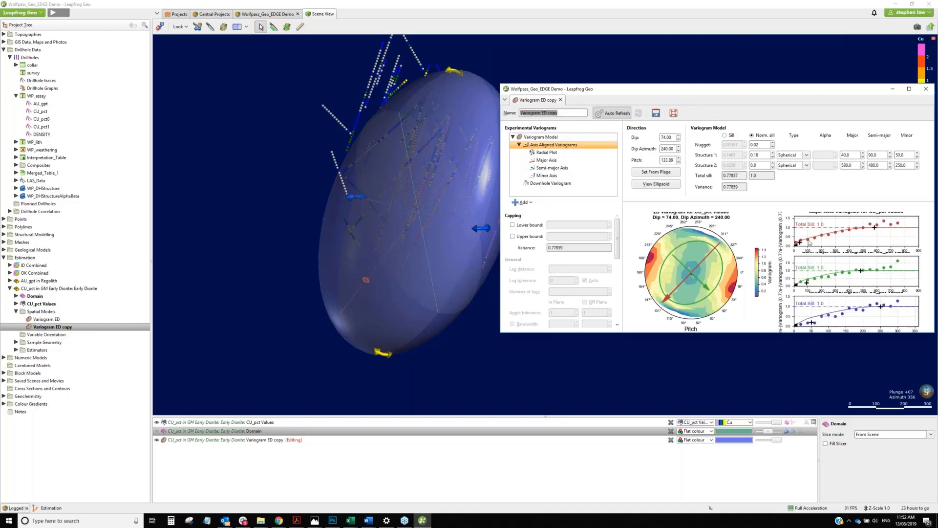
left_click(547, 153)
left_click(546, 160)
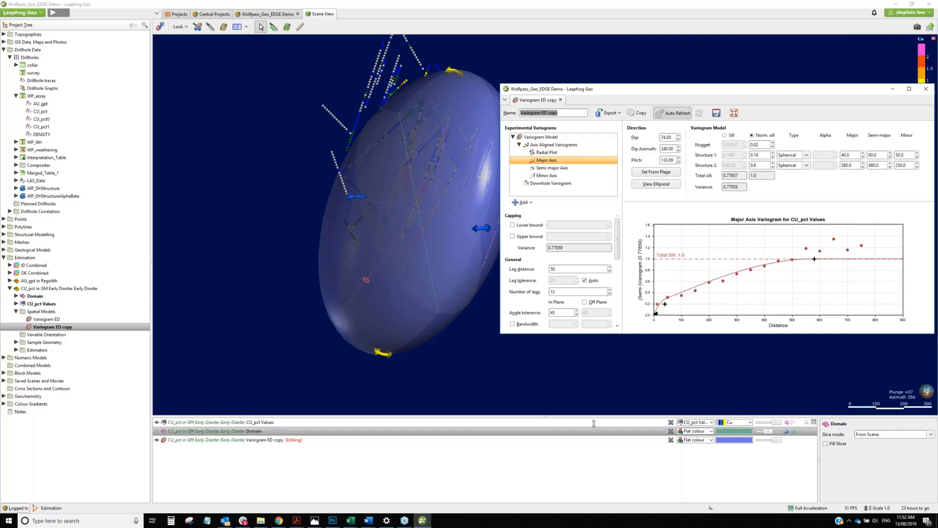
left_click_drag(602, 332, 587, 479)
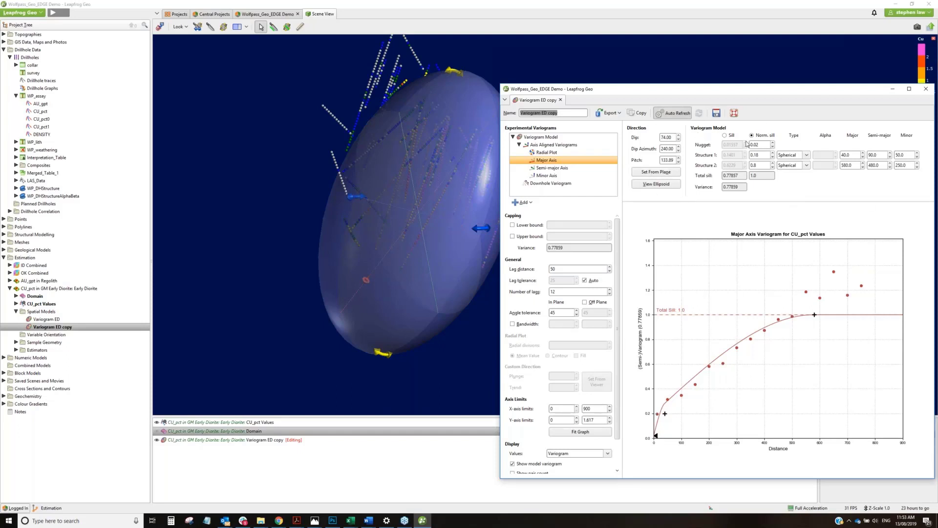
- Compare the Major Axis model's Sill and Norm. sill settings, and its Correlogram and Pair-wise Variogram displays, ending with Norm. sill and Variogram
left_click(725, 136)
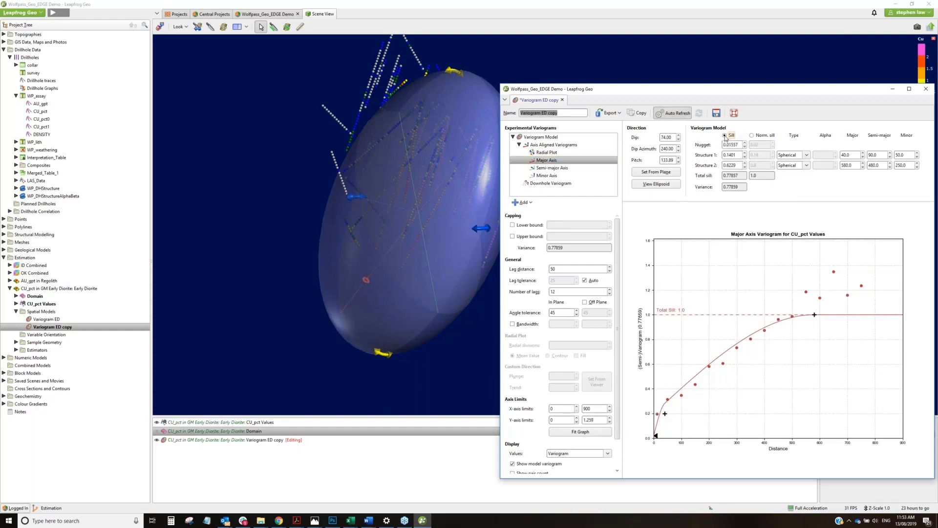
left_click(752, 138)
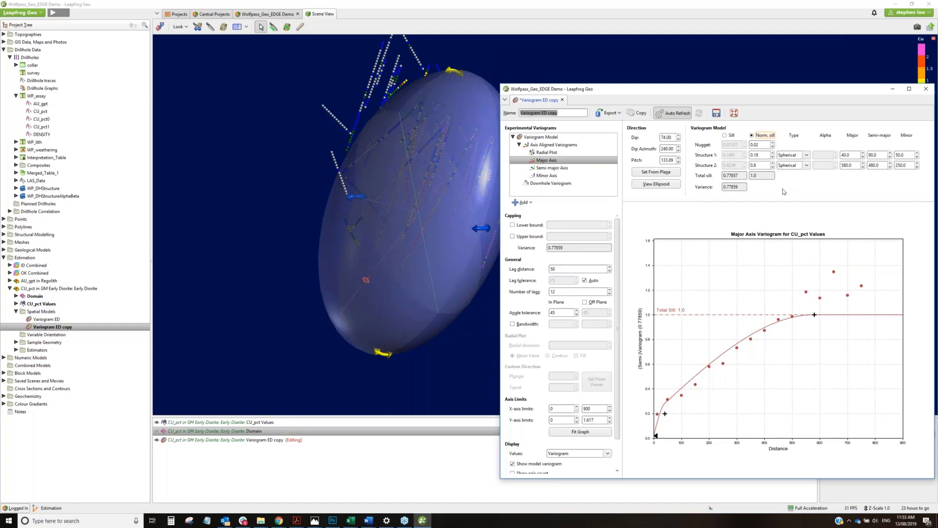
scroll(592, 460, "down", 2)
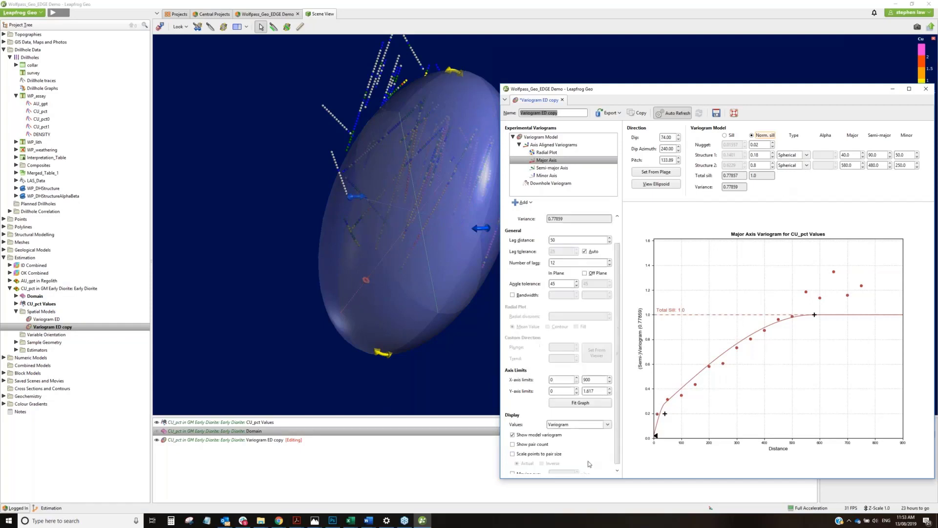
left_click(608, 421)
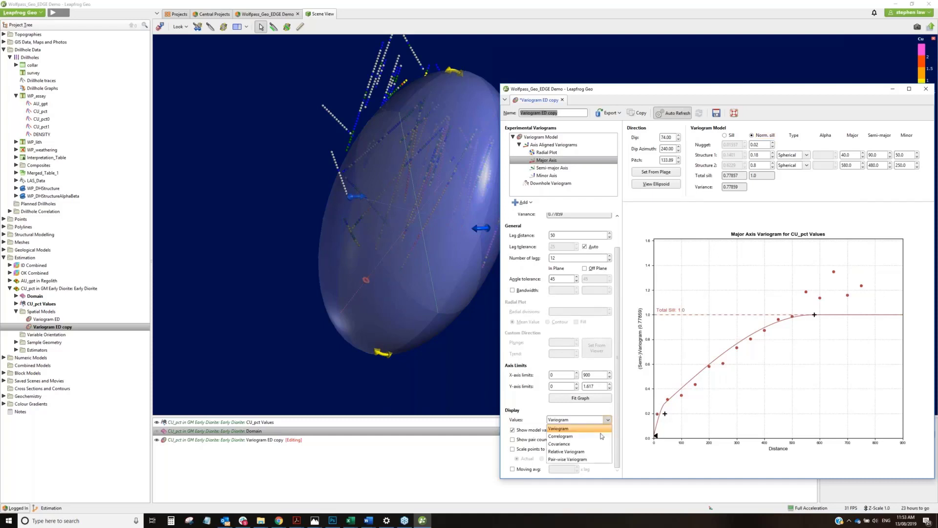
left_click(571, 437)
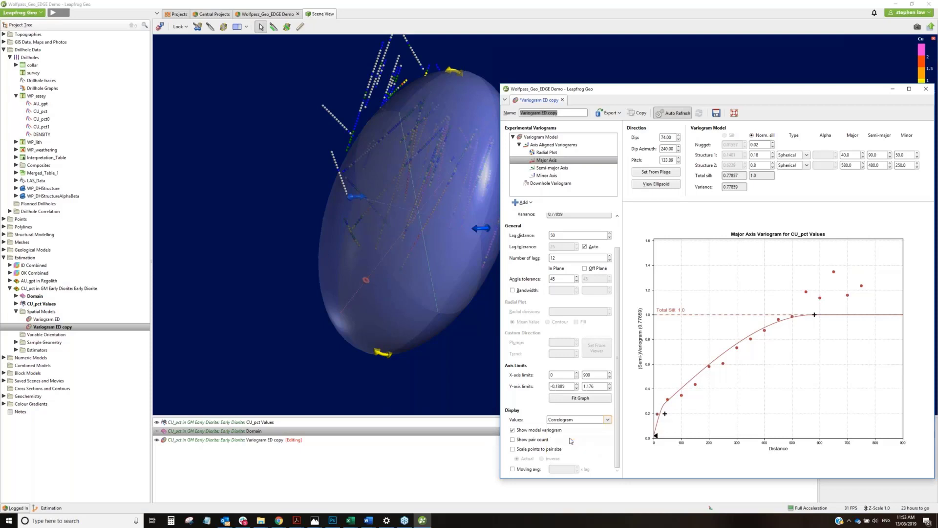
left_click(609, 420)
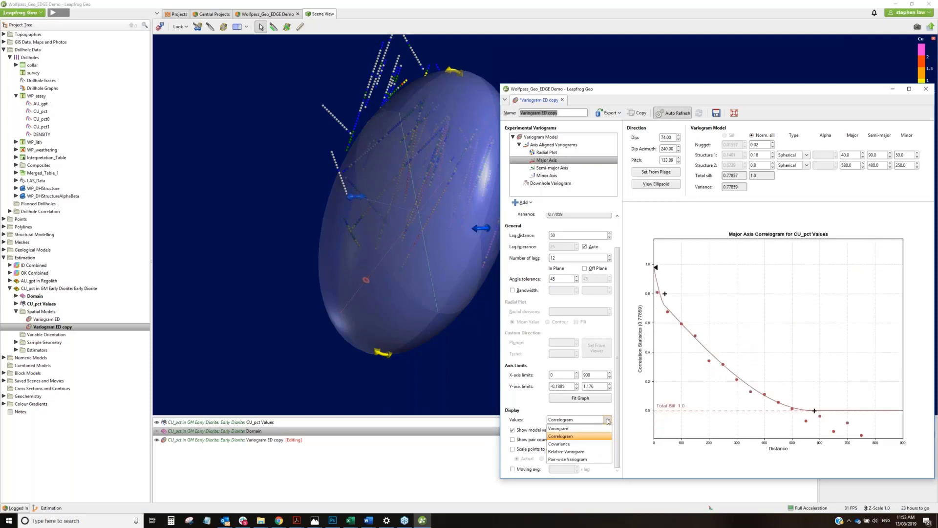
left_click(593, 460)
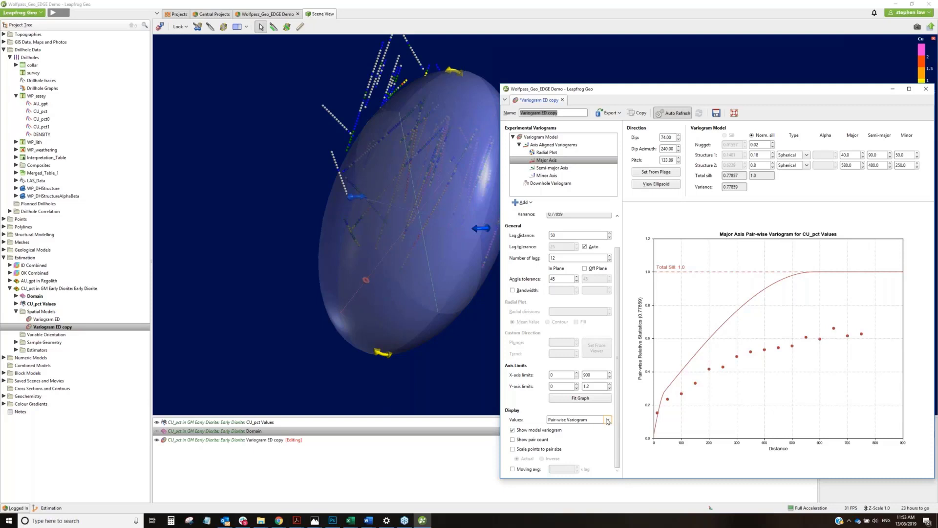
left_click(608, 420)
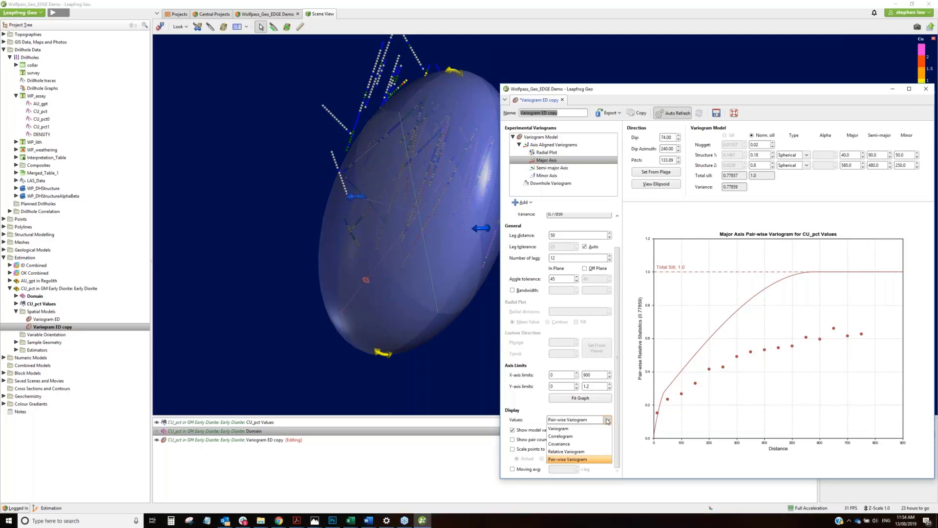
left_click(579, 429)
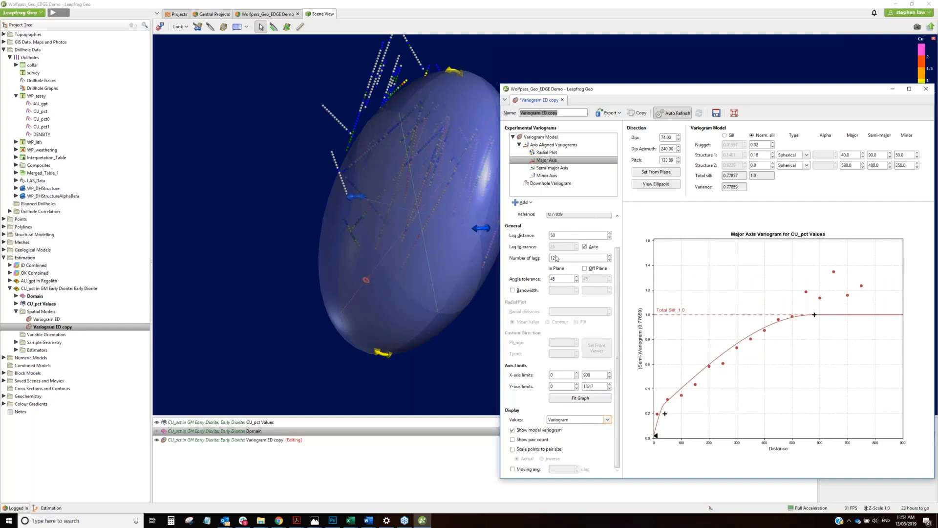
- Try 20 lags for the Major Axis experimental variogram and restore the number of lags to 12
double_click(561, 261)
type("20")
key("Return")
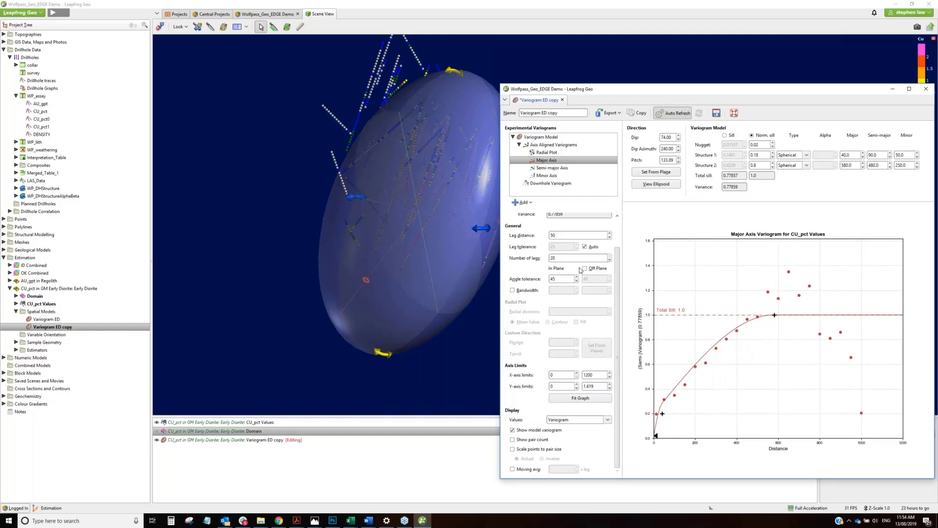
left_click_drag(561, 258, 540, 256)
type("1")
key("Return")
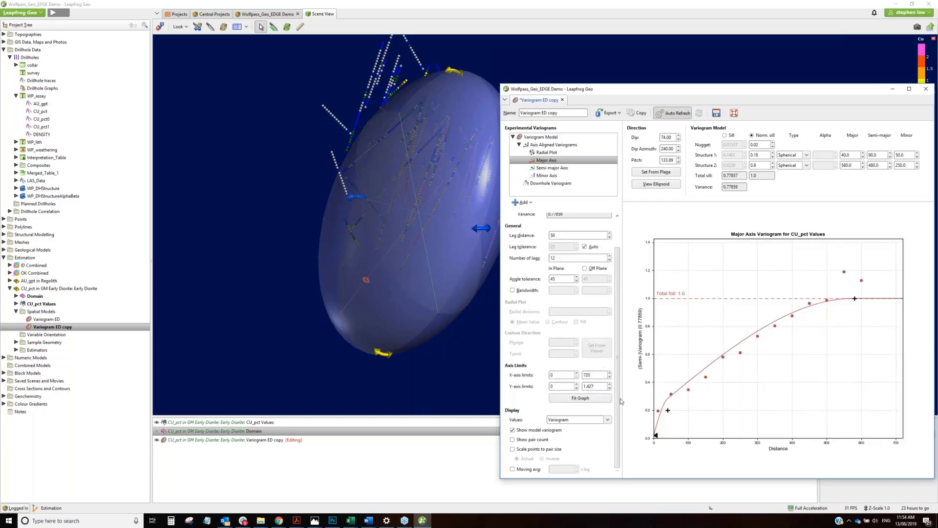
- Display the Radial Plot, uncover the scene beside it and hide the Variogram ED copy ellipsoid
left_click(550, 153)
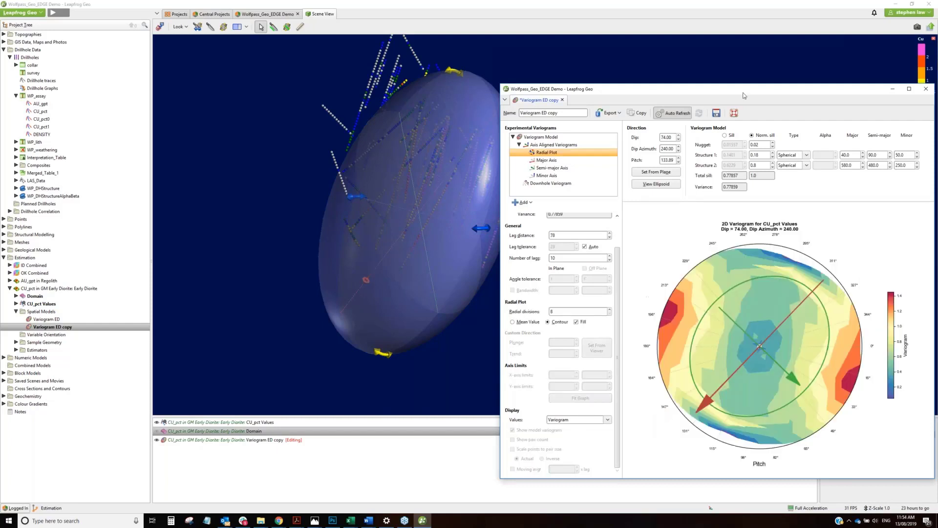
left_click_drag(777, 98, 854, 117)
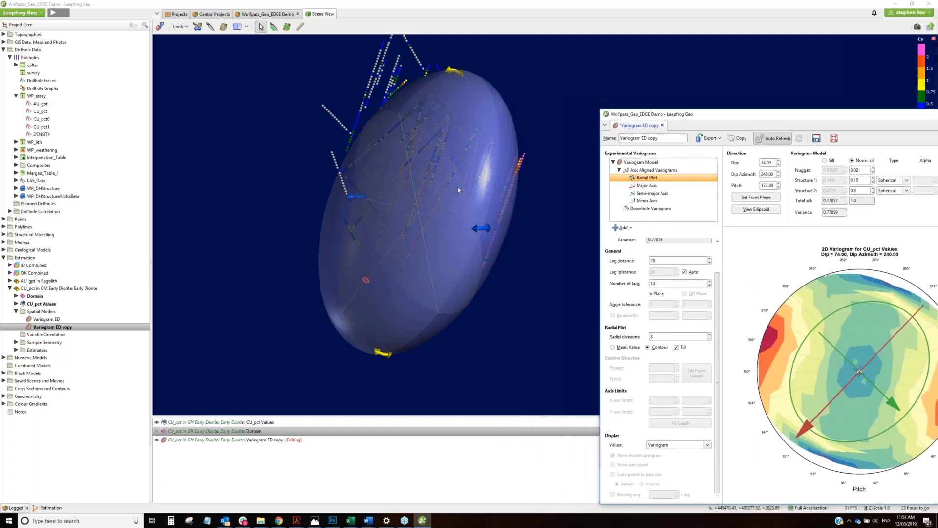
left_click_drag(458, 189, 464, 337)
left_click(156, 441)
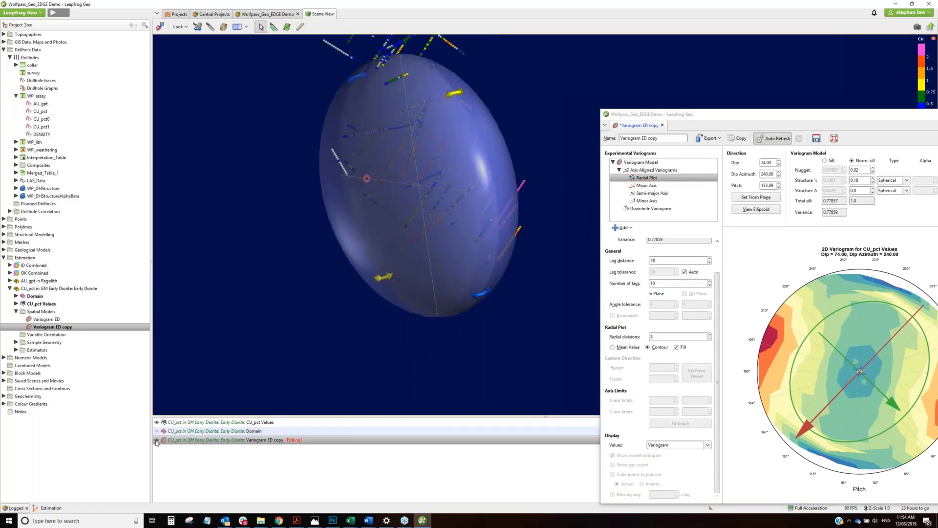
- Draw a vertical plane in plan view along the trend of the CU_pct composites, with a dip azimuth of about 66.5°
left_click_drag(370, 318, 376, 396)
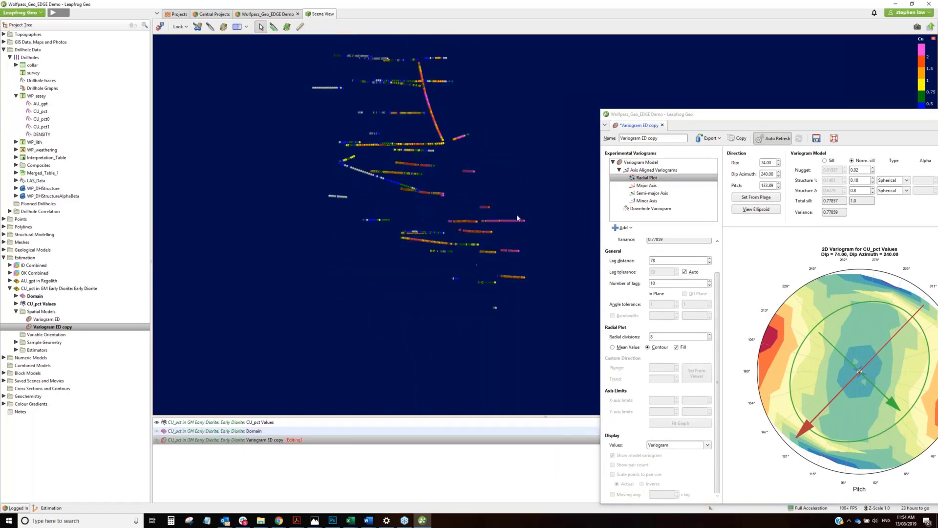
middle_click_drag(519, 219, 470, 291)
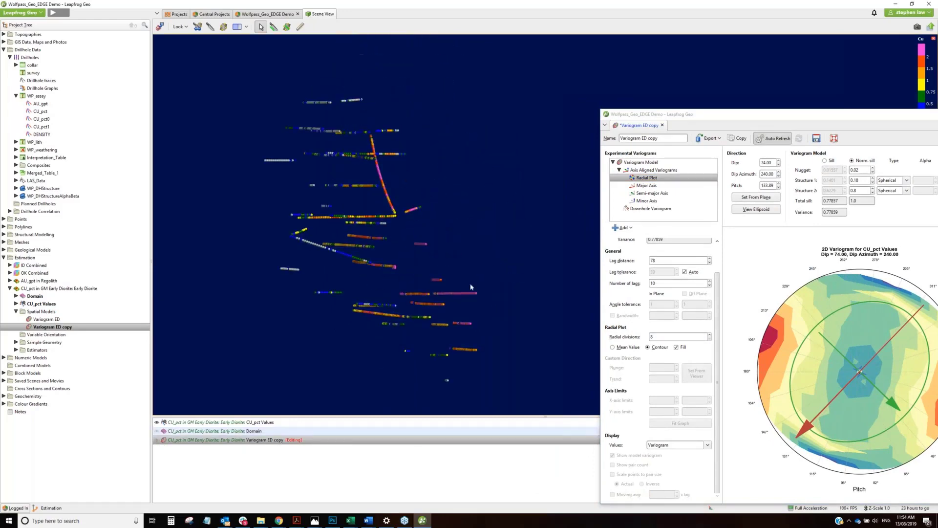
left_click(286, 27)
mouse_move(330, 79)
left_mouse_down()
mouse_move(490, 432)
mouse_move(470, 404)
left_mouse_up()
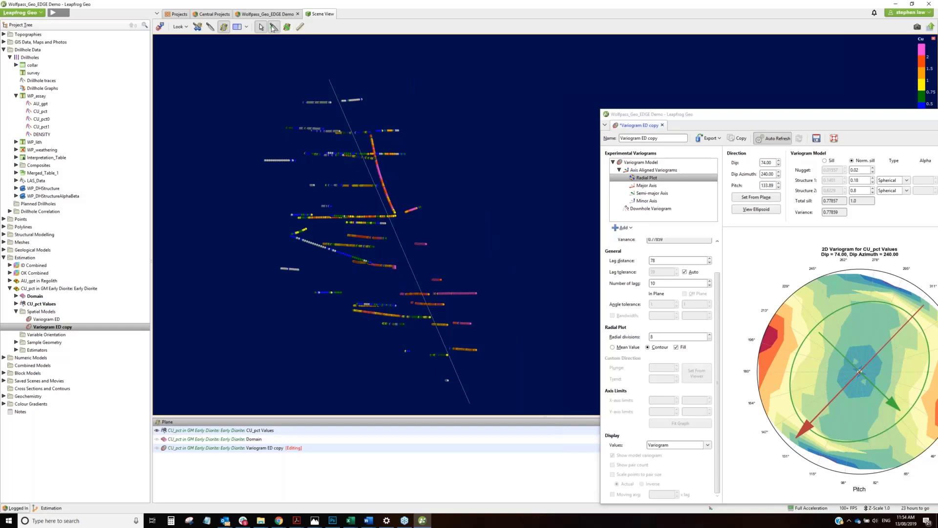
- Draw a slice across the plane, view it side-on and set the slice width to 200
left_click(274, 27)
mouse_move(319, 218)
left_mouse_down()
mouse_move(516, 202)
mouse_move(509, 143)
left_mouse_up()
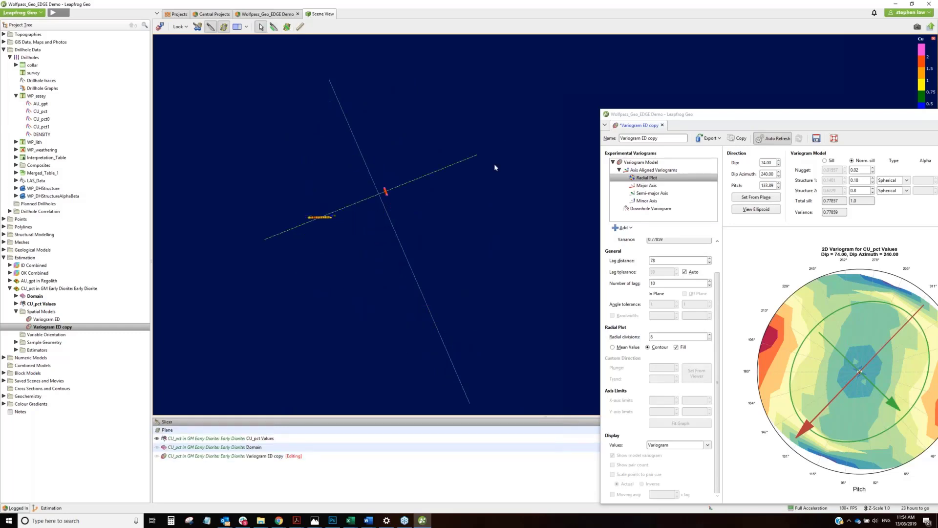
key("l")
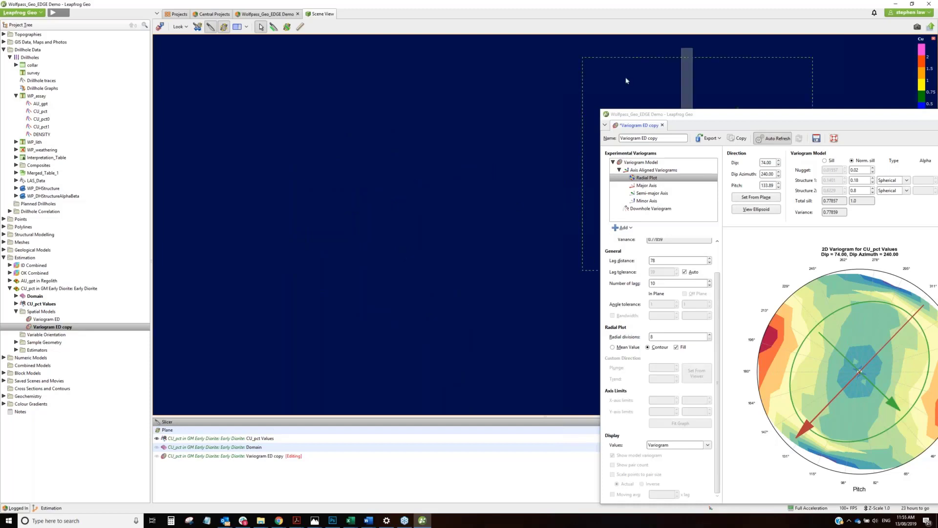
middle_click_drag(626, 81, 309, 141)
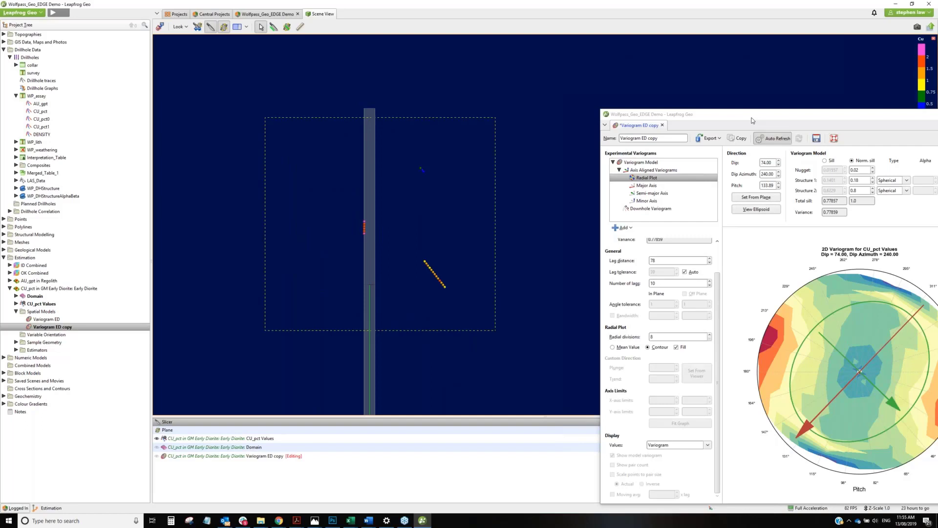
double_click(768, 114)
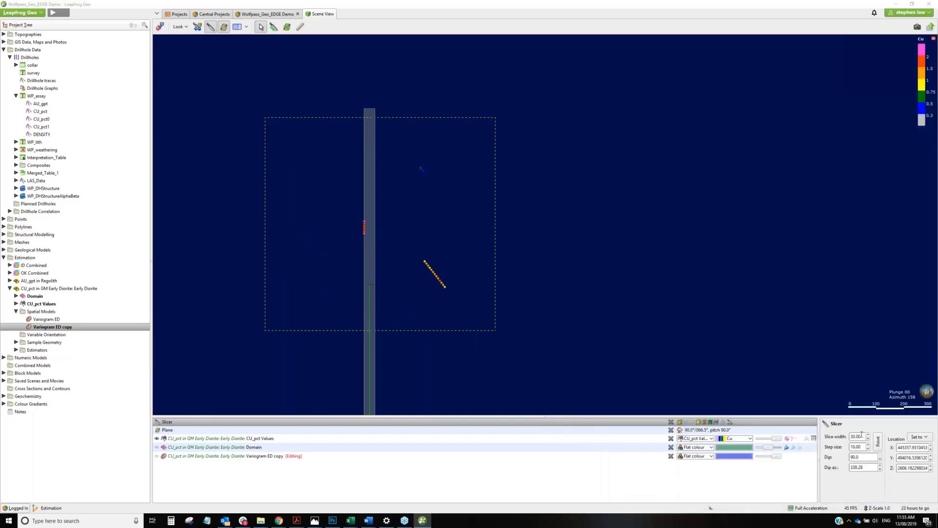
left_click_drag(864, 436, 825, 436)
type("2")
middle_click_drag(458, 276, 479, 222)
- Tilt the plane to about 77.9° dip and 246.5° azimuth along the high-grade composites, and remove the slice
left_click_drag(419, 327, 398, 327)
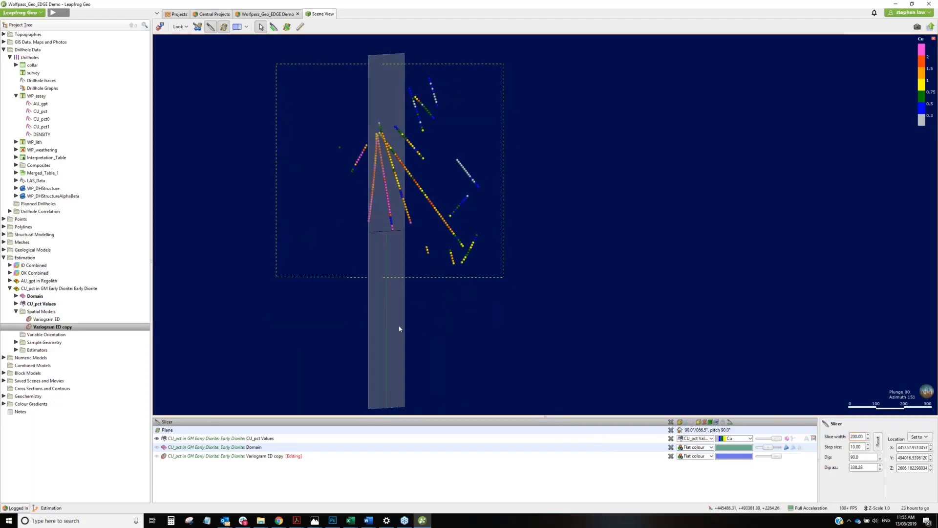
left_click_drag(394, 406, 426, 404)
left_click_drag(651, 312, 438, 368)
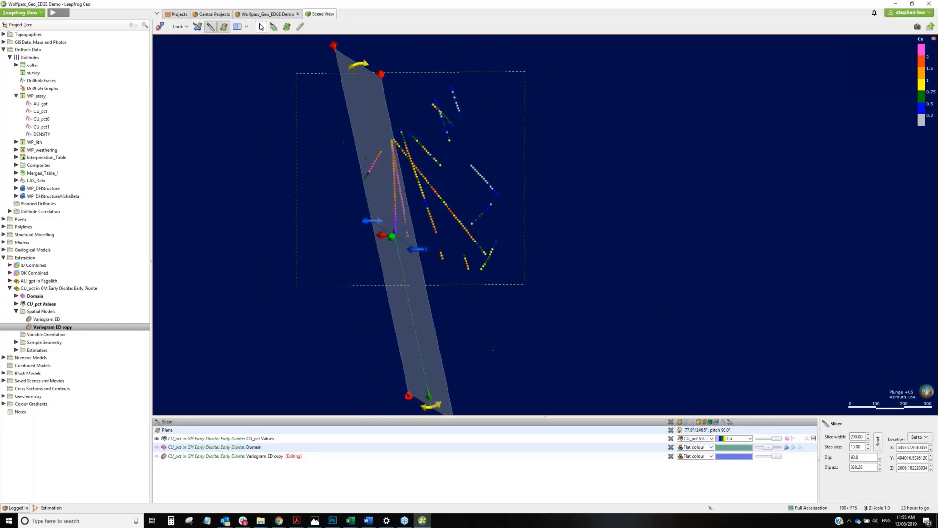
left_click(211, 27)
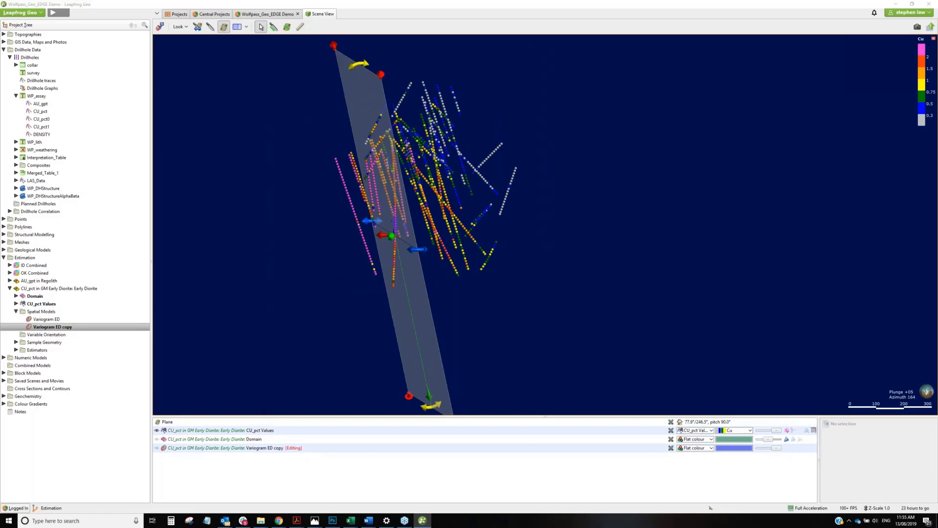
- Set the variogram direction from the plane and rotate the major axis on the Radial Plot to a pitch of about 116°
left_click_drag(937, 62, 494, 34)
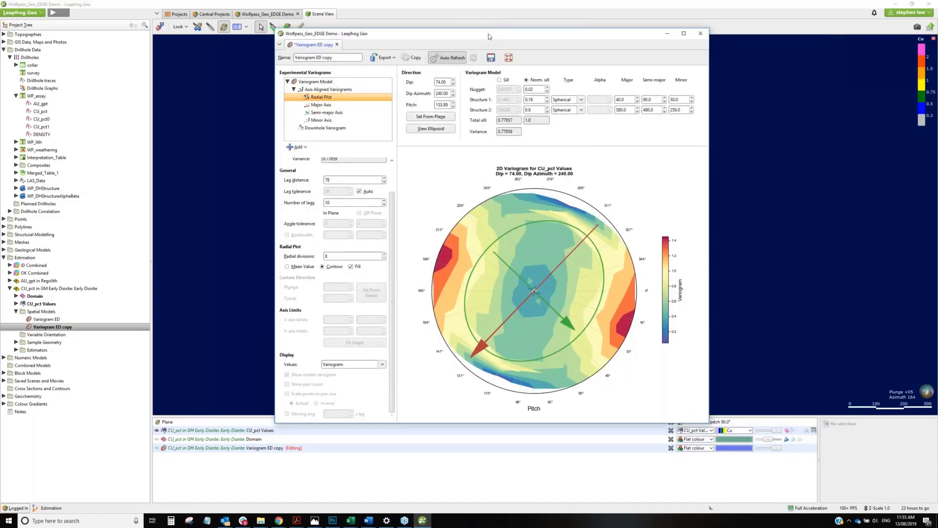
left_click_drag(582, 35, 767, 25)
left_click(616, 106)
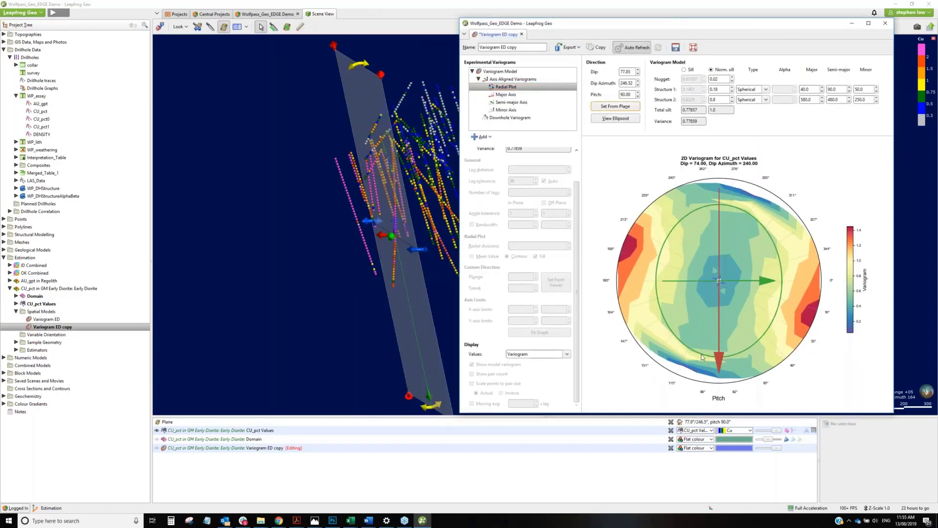
left_click_drag(724, 358, 683, 356)
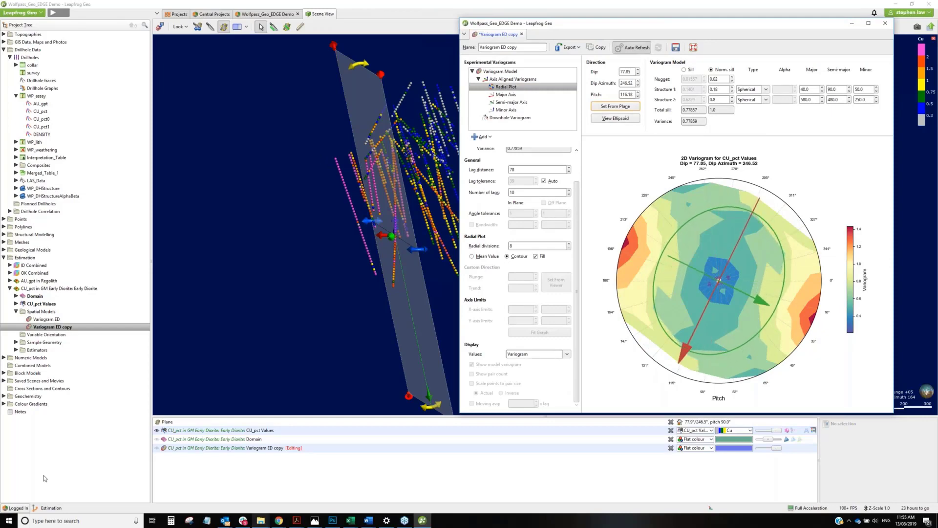
- Show the Variogram ED copy ellipsoid in the scene and rotate the major axis to a pitch of about 155°
left_click(158, 449)
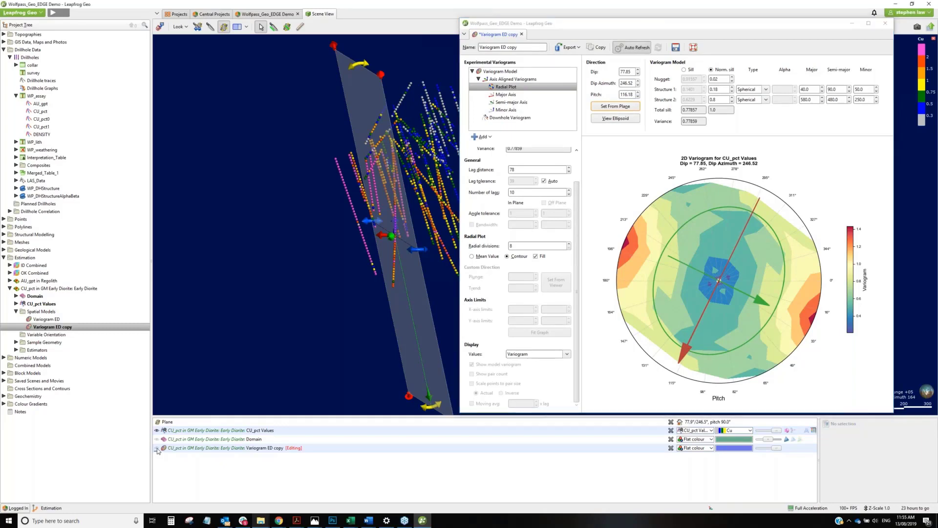
left_click(157, 448)
left_click(678, 356)
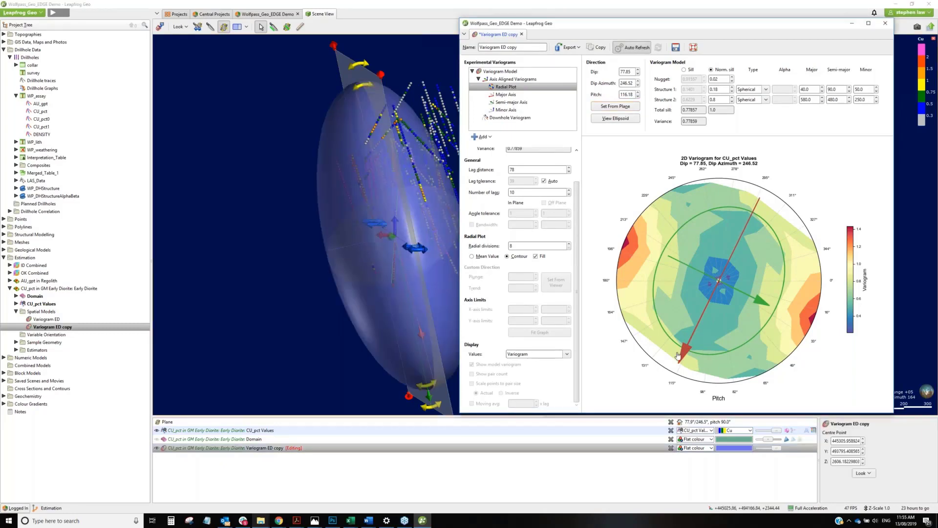
left_click_drag(679, 355, 639, 318)
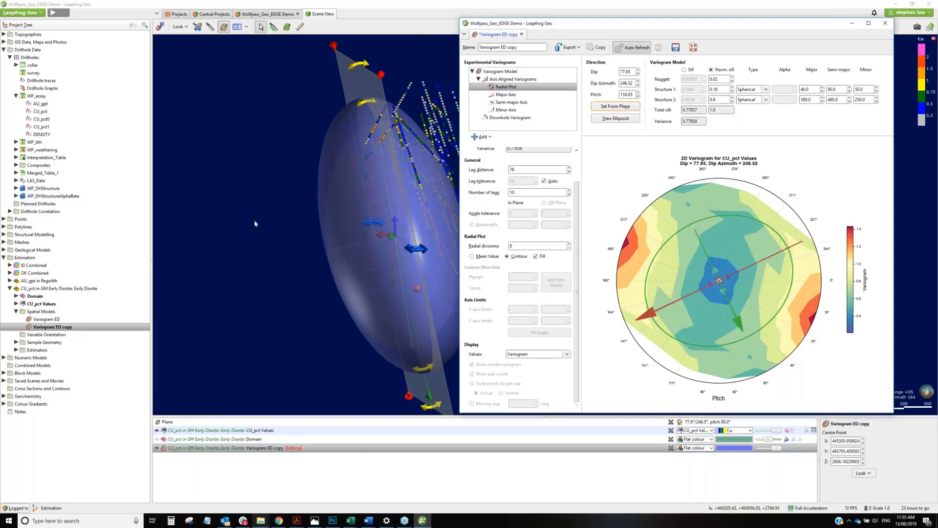
- Rotate the major axis on the Radial Plot to a pitch of about 20° and examine the ellipsoid against the plane and composites
left_click_drag(254, 220, 220, 223)
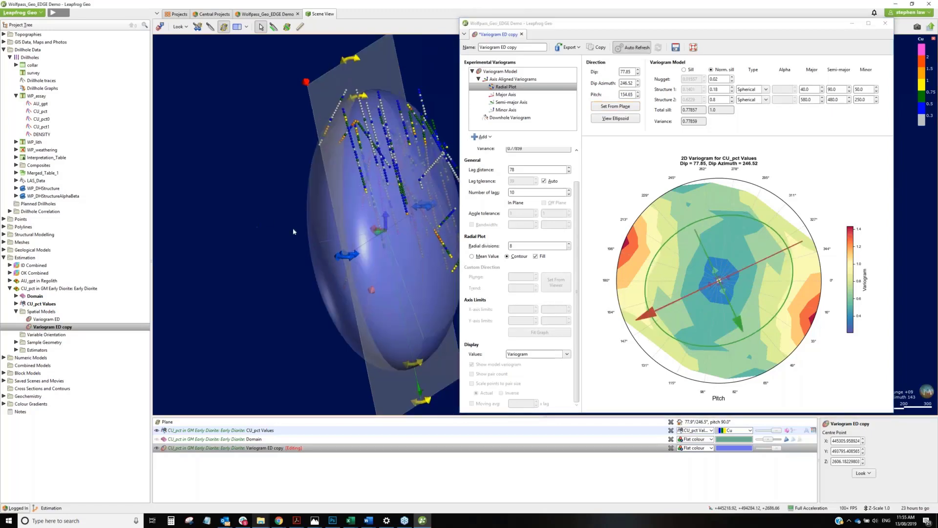
left_click_drag(293, 228, 272, 232)
left_click_drag(645, 316, 635, 250)
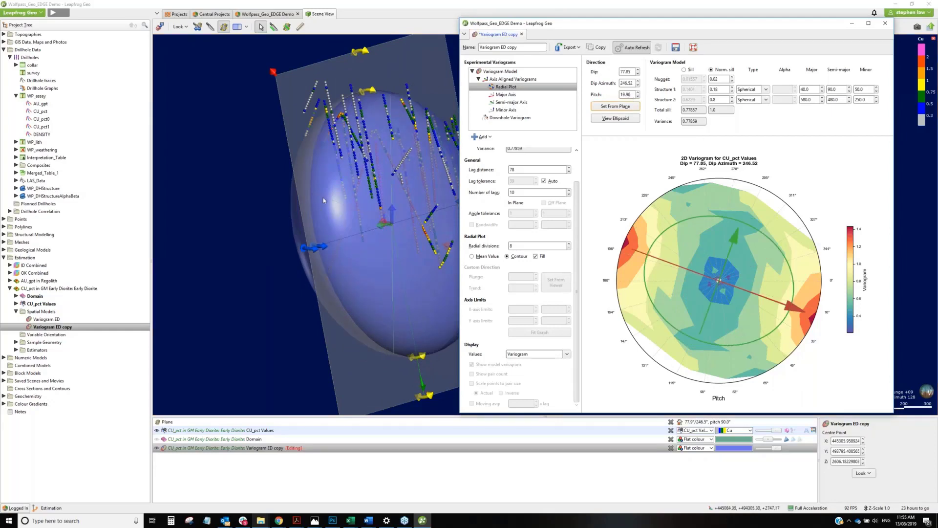
left_click(378, 231)
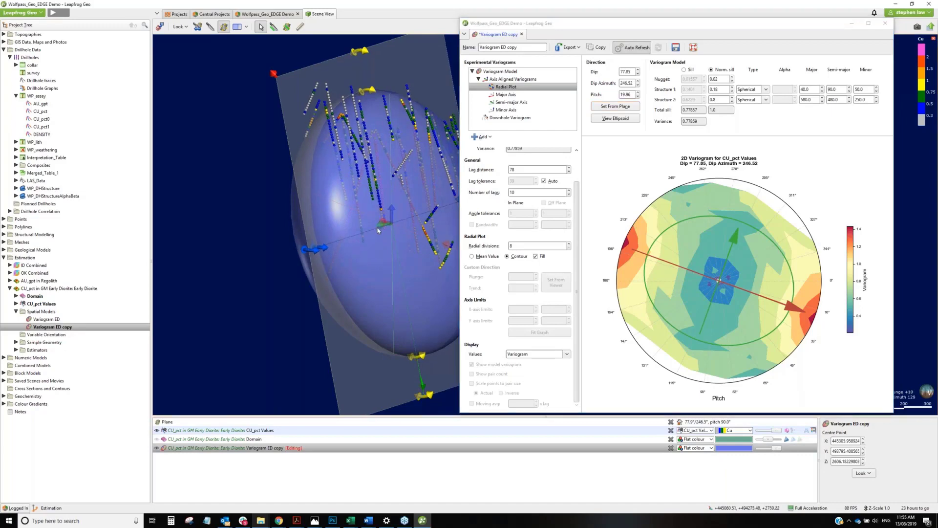
left_click_drag(378, 231, 396, 244)
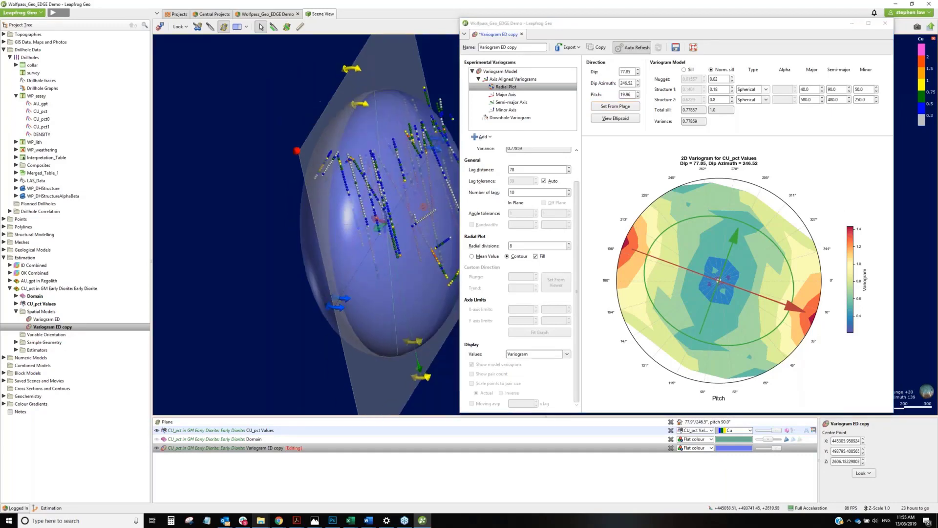
- Set the Structure 2 type of the variogram model to None and hide the plane in the scene
left_click(767, 101)
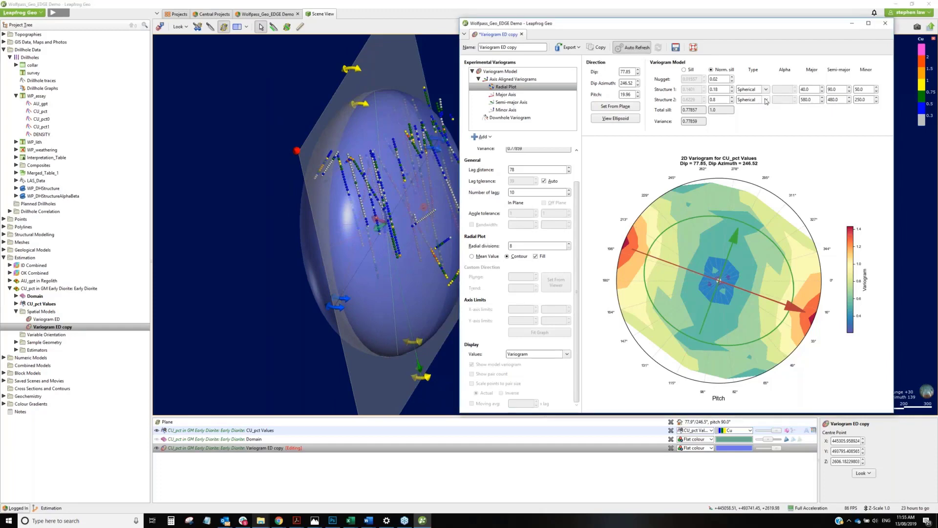
left_click(767, 100)
left_click(748, 107)
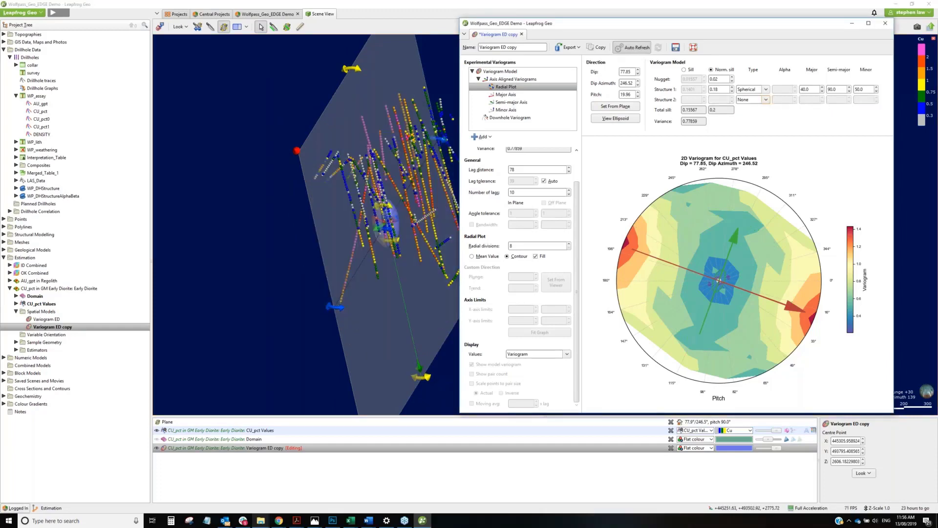
left_click(224, 27)
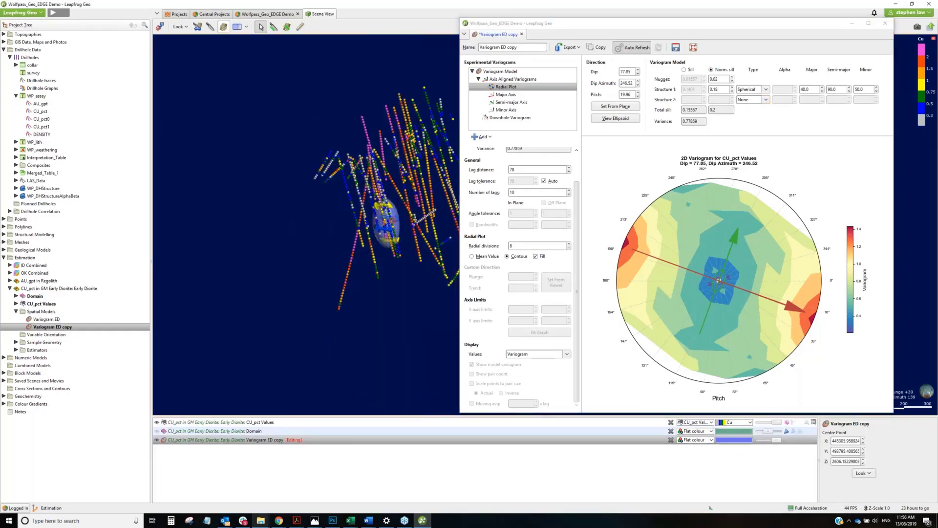
- Stretch the ellipsoid in the scene to Structure 1 ranges of about 395 major, 244 semi-major and 198 minor
left_click_drag(385, 250, 394, 244)
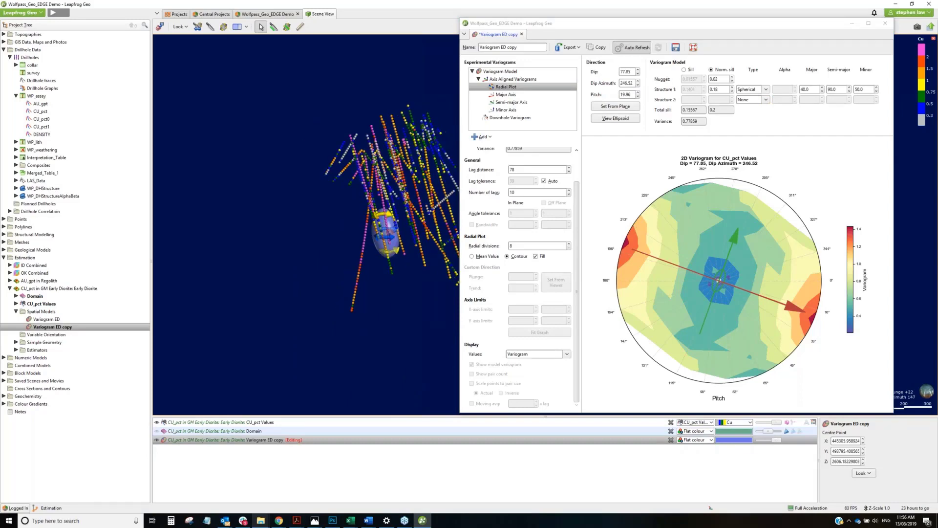
scroll(359, 242, "up", 5)
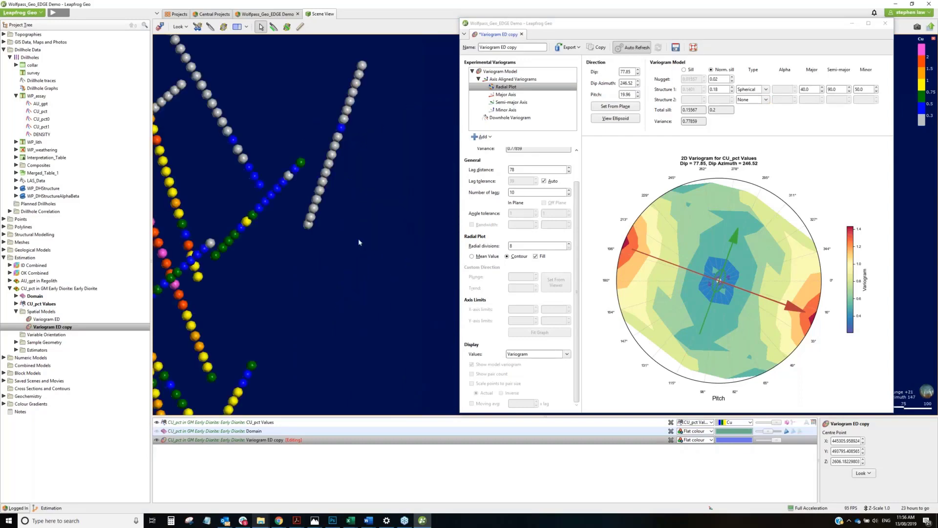
scroll(249, 262, "down", 3)
left_click_drag(235, 296, 244, 344)
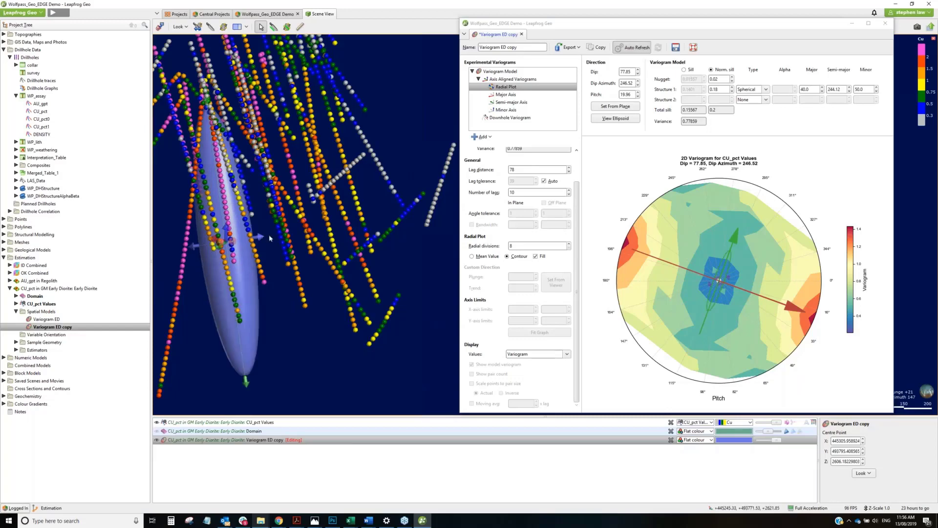
left_click_drag(267, 237, 282, 237)
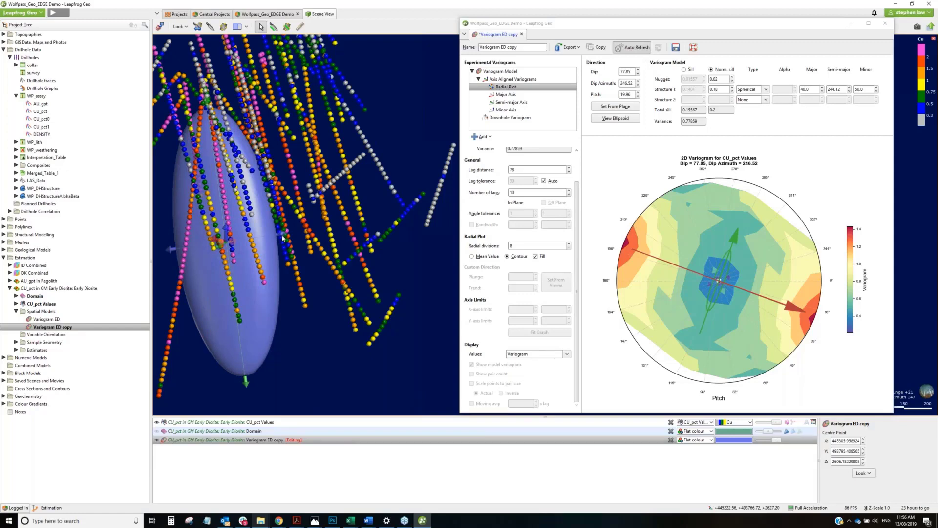
left_click_drag(283, 238, 339, 225)
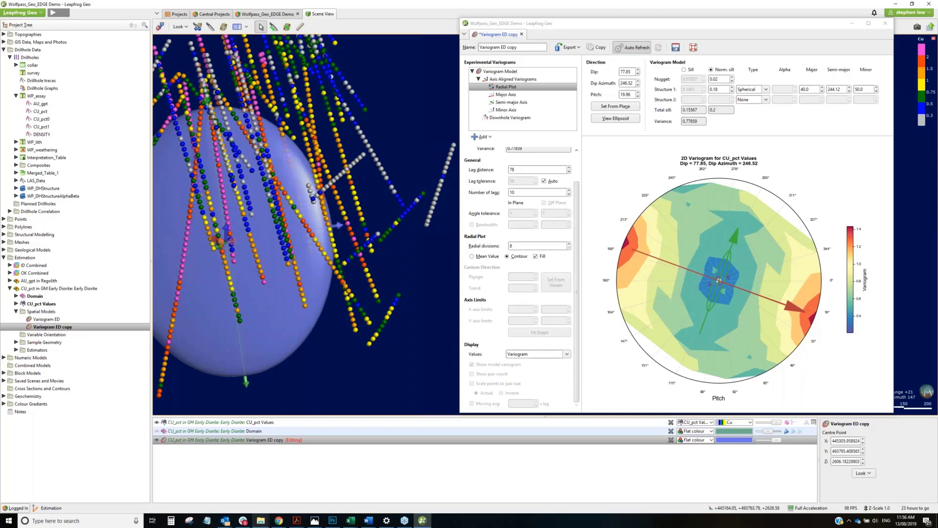
left_click_drag(337, 226, 338, 226)
left_click_drag(214, 250, 804, 83)
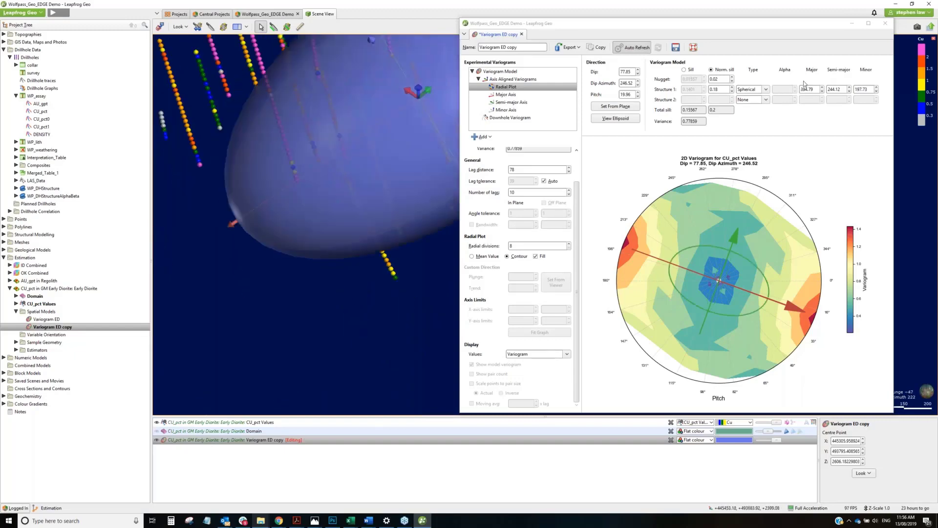
- Display the axis aligned variograms and fit the major axis model at a range of about 545 and a Structure 1 sill of about 1.014
left_click_drag(742, 27, 632, 39)
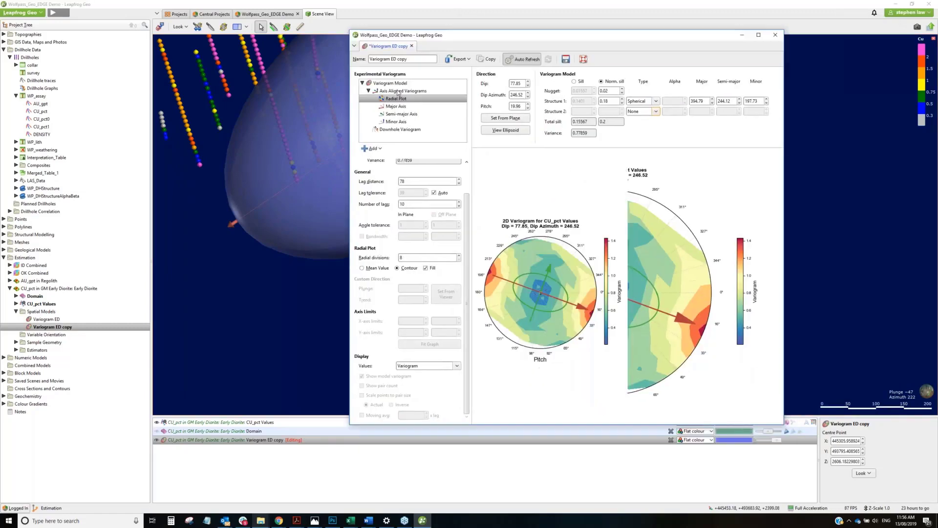
left_click(398, 91)
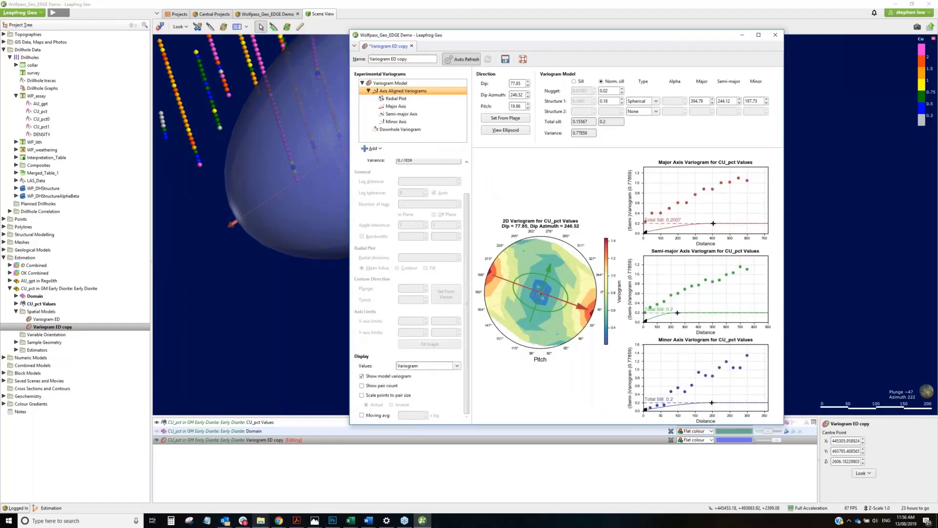
left_click_drag(713, 223, 738, 181)
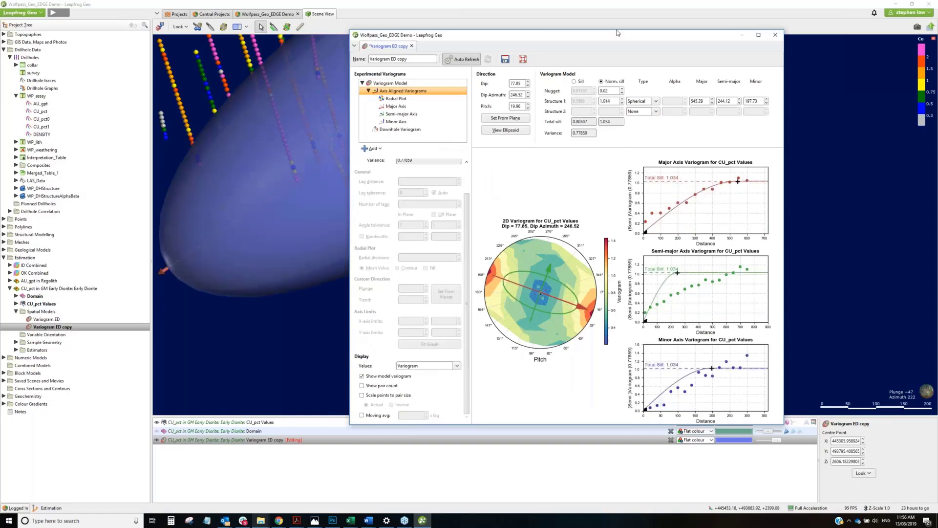
left_click_drag(617, 32, 814, 27)
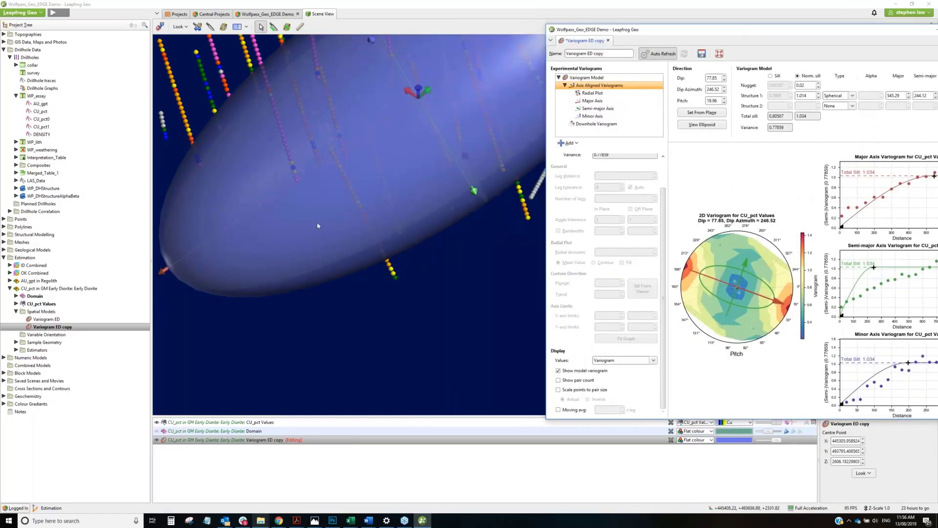
left_click_drag(370, 195, 447, 179)
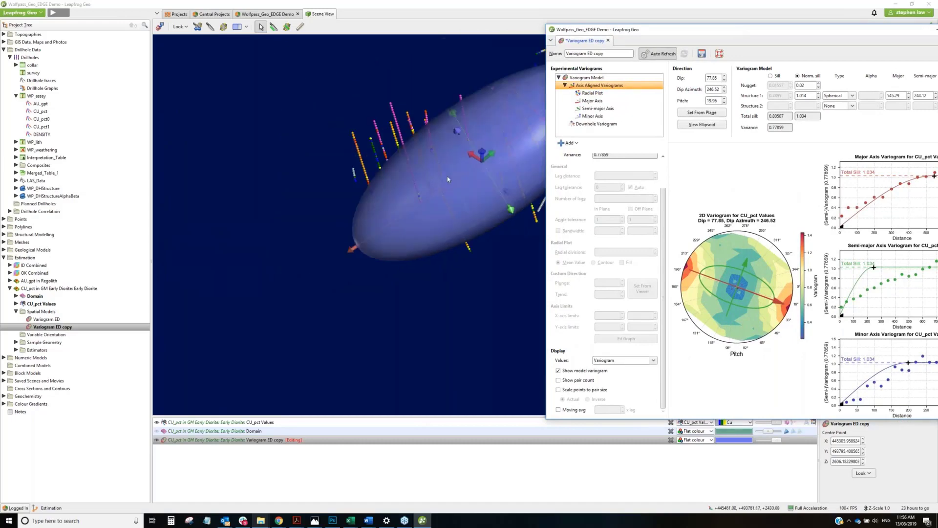
middle_click_drag(448, 180, 317, 222)
- Fit the semi-major axis to a range of about 335 and the minor axis to 171, with a Structure 1 sill of about 0.75
left_click_drag(830, 34, 734, 43)
mouse_move(778, 277)
left_mouse_down()
mouse_move(838, 274)
mouse_move(790, 288)
left_mouse_up()
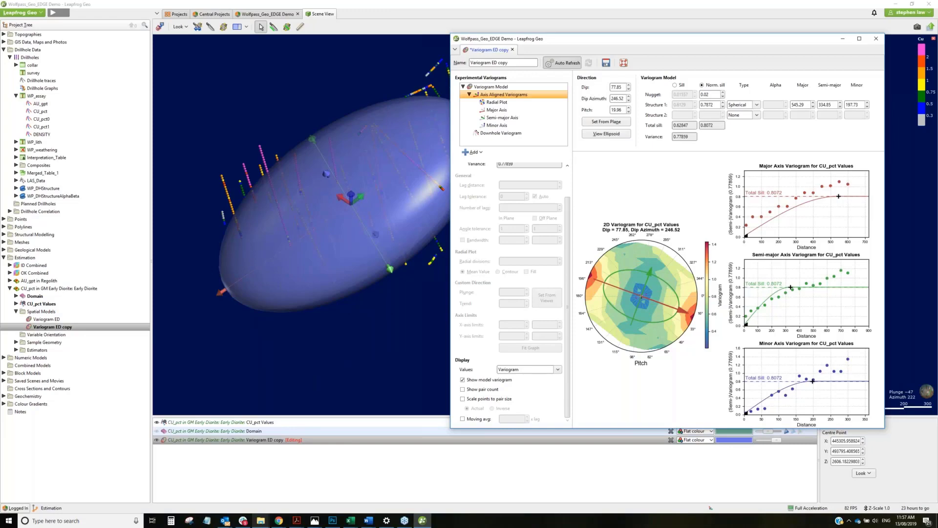
mouse_move(813, 380)
left_mouse_down()
mouse_move(845, 382)
mouse_move(804, 383)
left_mouse_up()
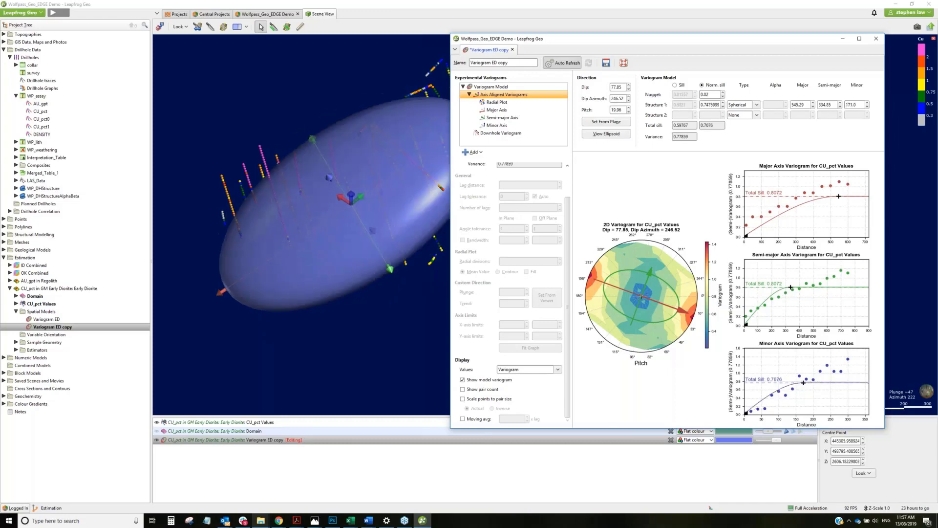
- Add a Spherical second structure to the variogram model and examine the enlarged ellipsoid
left_click(757, 115)
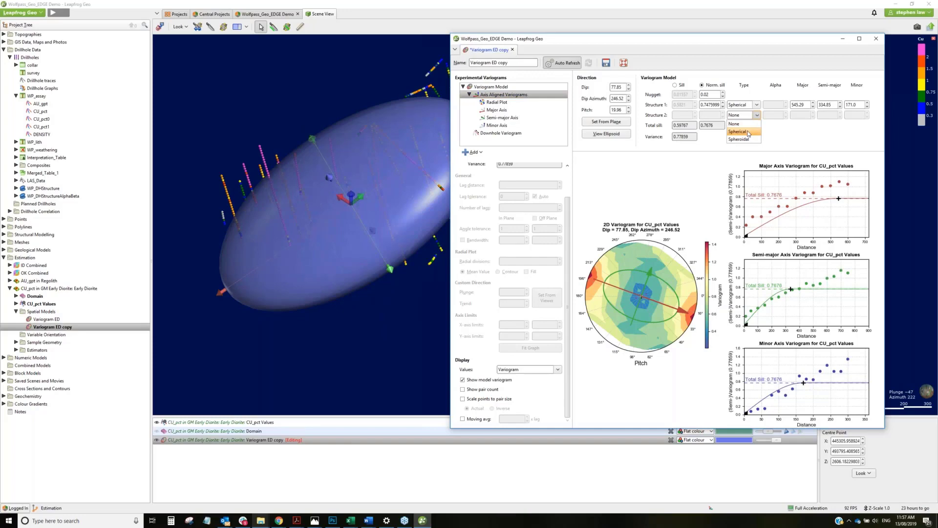
left_click(748, 132)
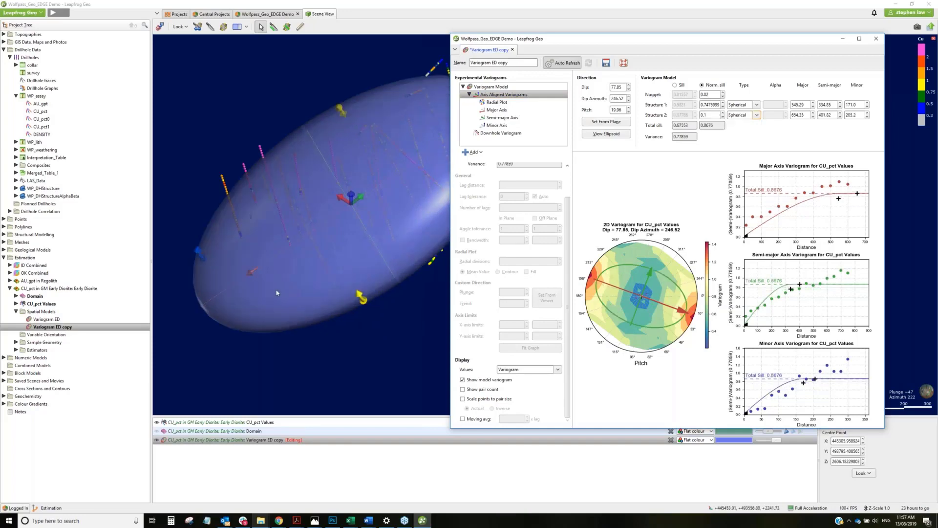
left_click(283, 278)
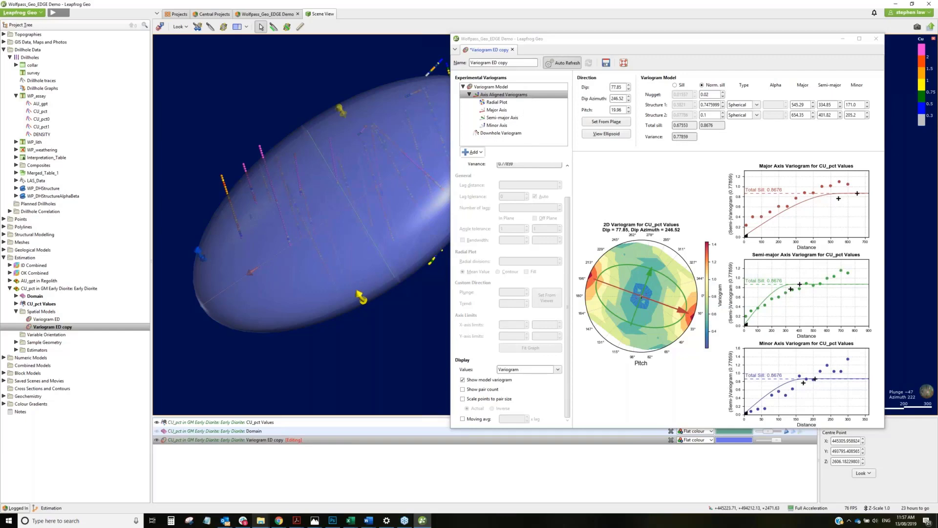
- Check the options for adding a variogram, display the Downhole Variogram and try adjusting the nugget on its graph
left_click(473, 153)
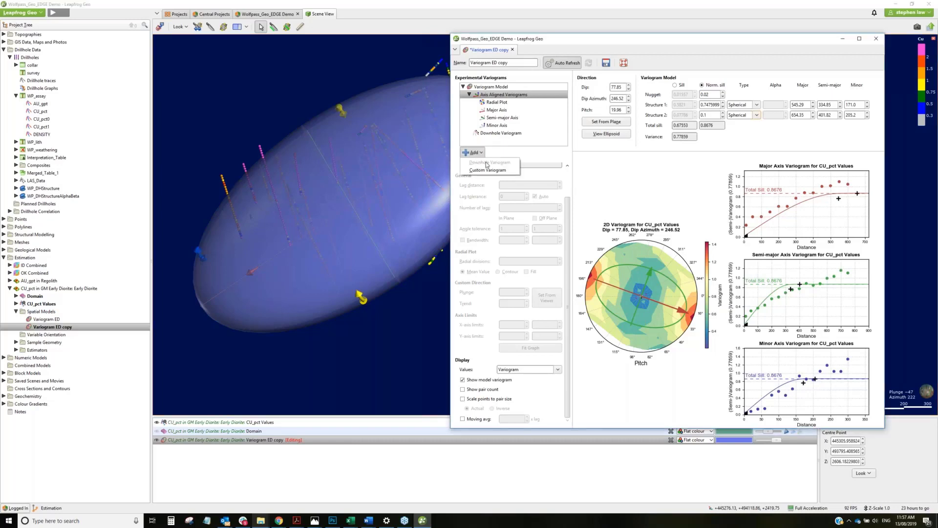
left_click(499, 135)
left_click(499, 133)
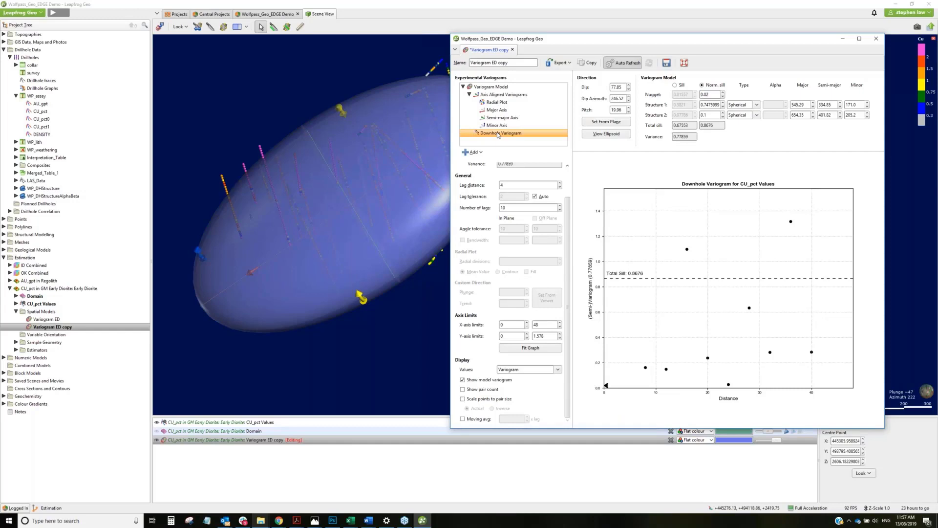
left_click_drag(606, 386, 606, 372)
key("alt+Tab")
left_click(190, 252)
- Set the normalised sill of Structure 1 to 0.75 and change the normalised sill of Structure 2
double_click(703, 104)
type("0")
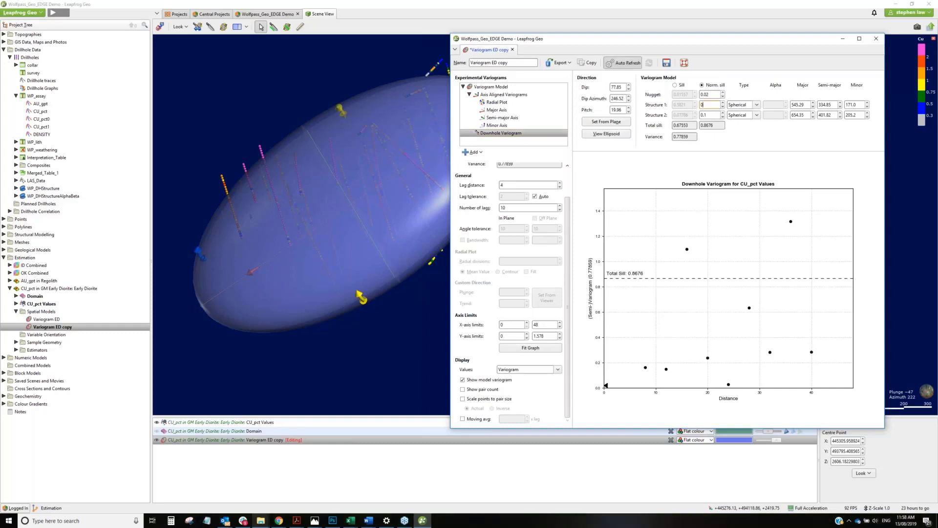
type(".75")
left_click(708, 115)
key("BackSpace")
key("BackSpace")
key("BackSpace")
type("2")
- Close the variogram editor and delete Variogram ED copy from the Spatial Models of the Early Diorite estimation
left_click(876, 40)
left_click(661, 260)
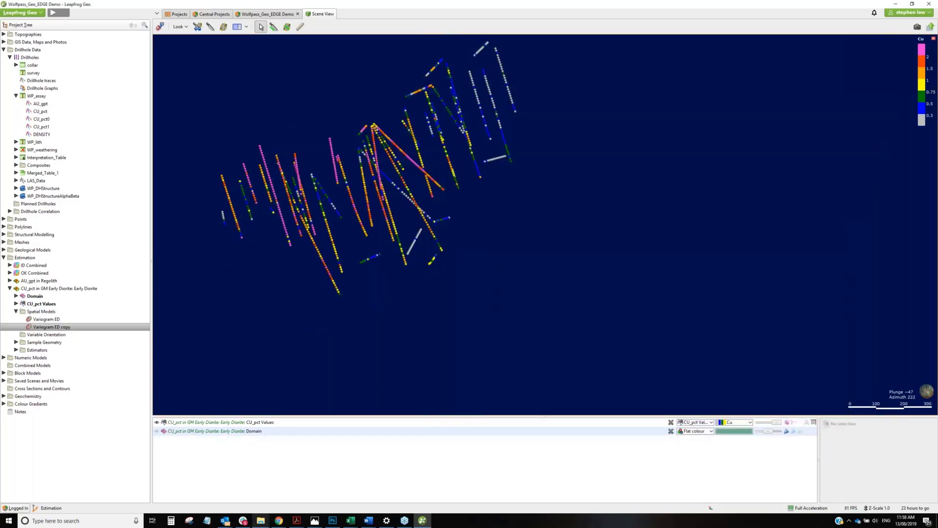
right_click(68, 326)
left_click(103, 372)
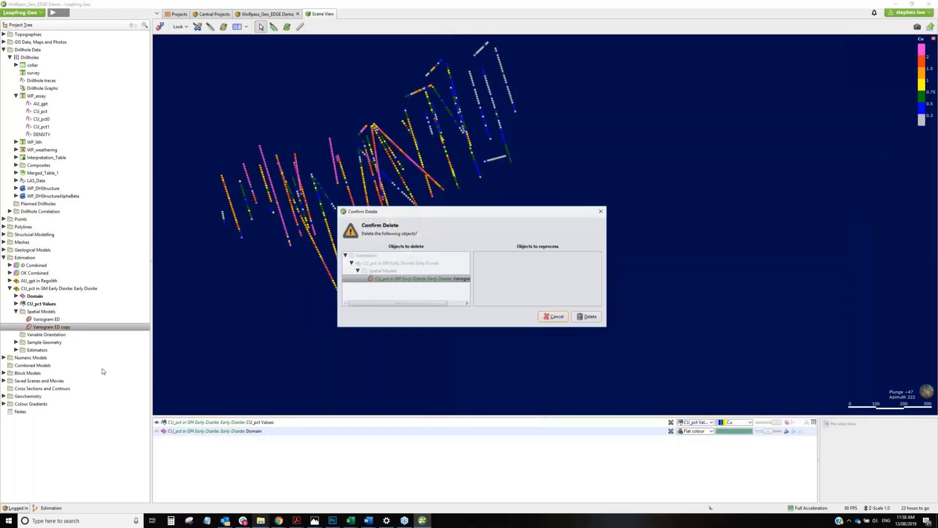
left_click(591, 318)
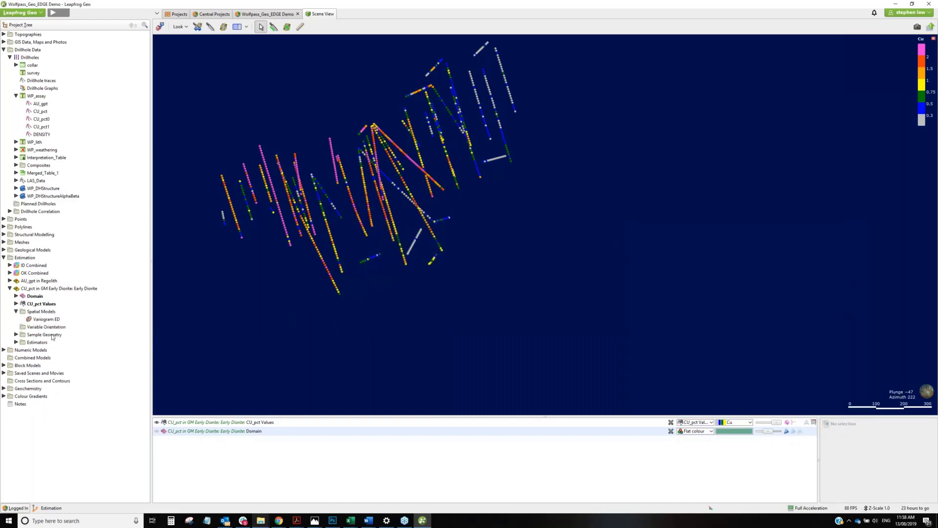
- Start a new declustering object in the Sample Geometry of the Early Diorite copper estimation, keeping its window clear of the drillholes
left_click(52, 335)
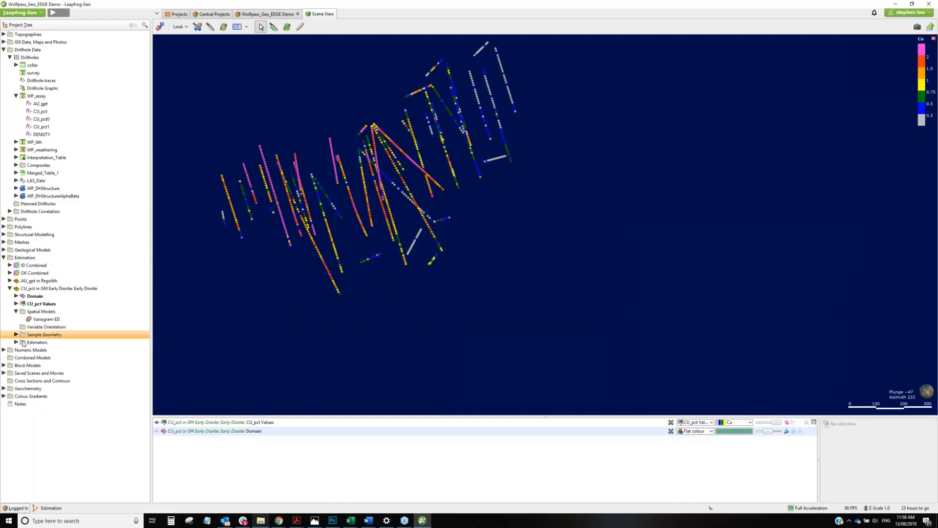
right_click(37, 337)
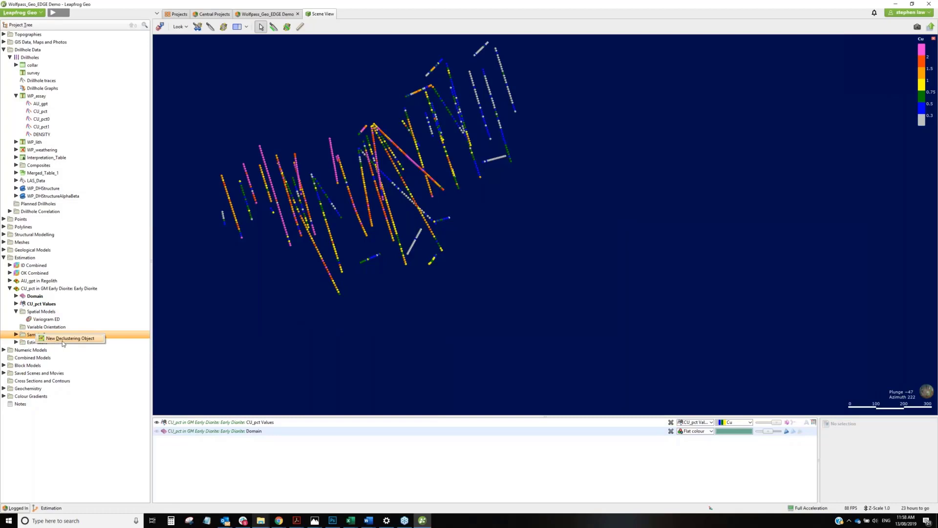
left_click(62, 340)
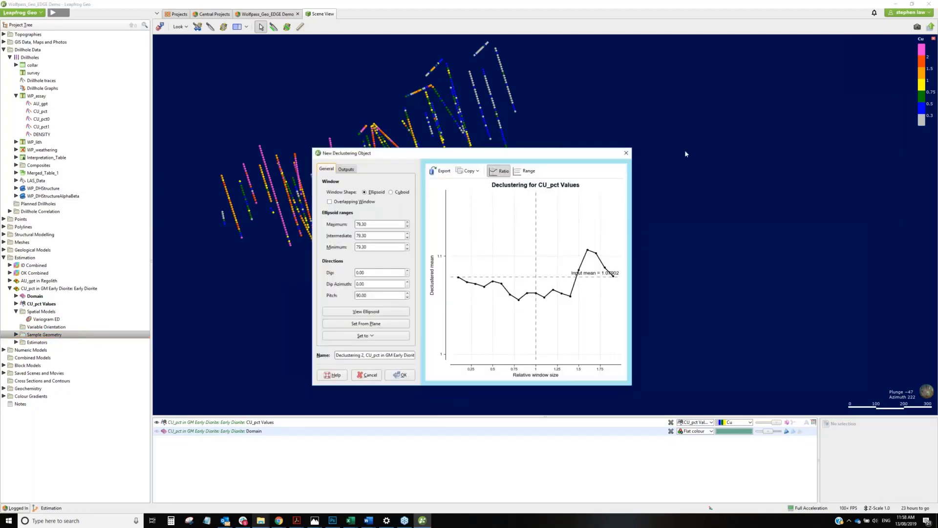
left_click_drag(545, 151, 825, 127)
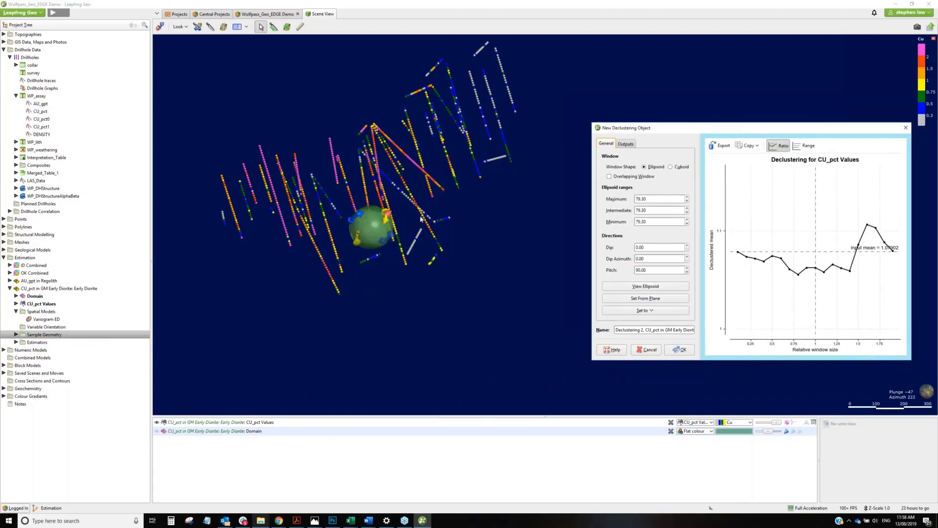
- Set the declustering window's maximum, intermediate and minimum ellipsoid ranges to 120 each, judging its size against the drillholes from above
left_click(421, 220)
key("d")
scroll(429, 230, "down", 10)
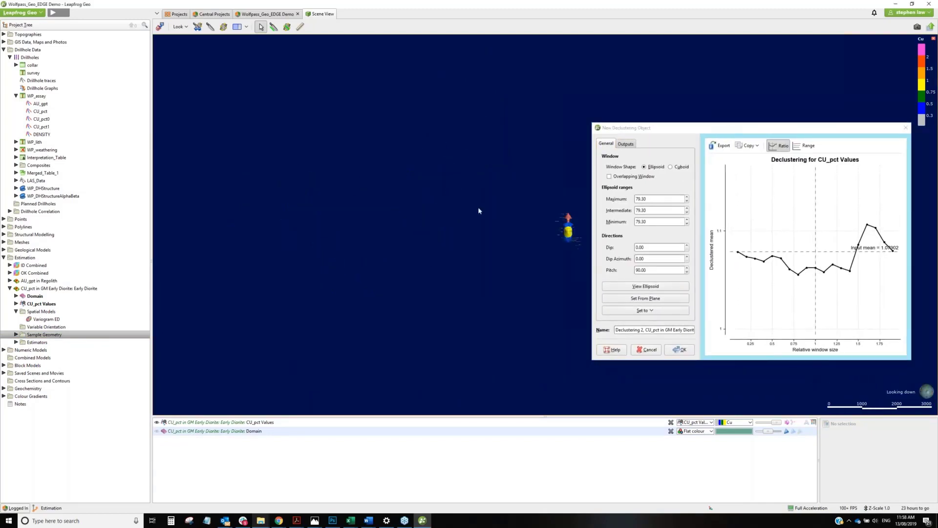
middle_click_drag(562, 225, 413, 237)
scroll(413, 237, "up", 5)
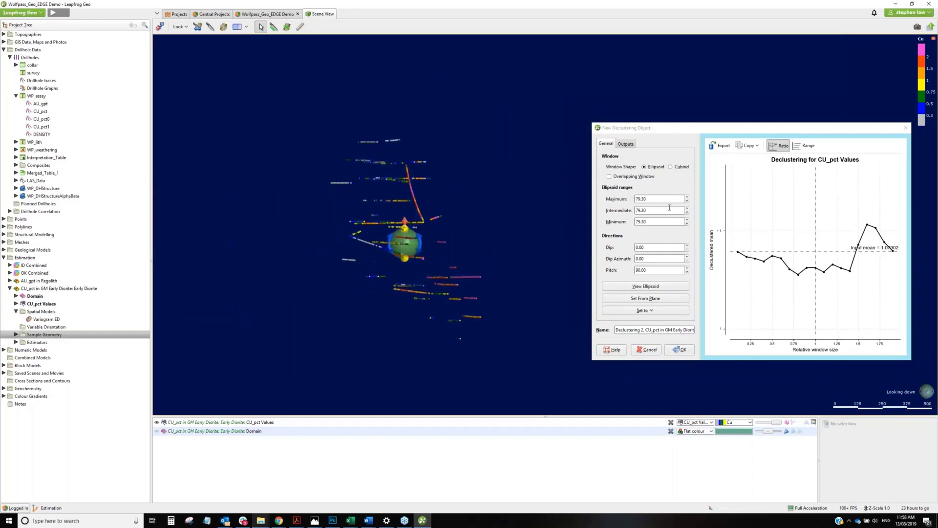
left_click_drag(657, 198, 624, 202)
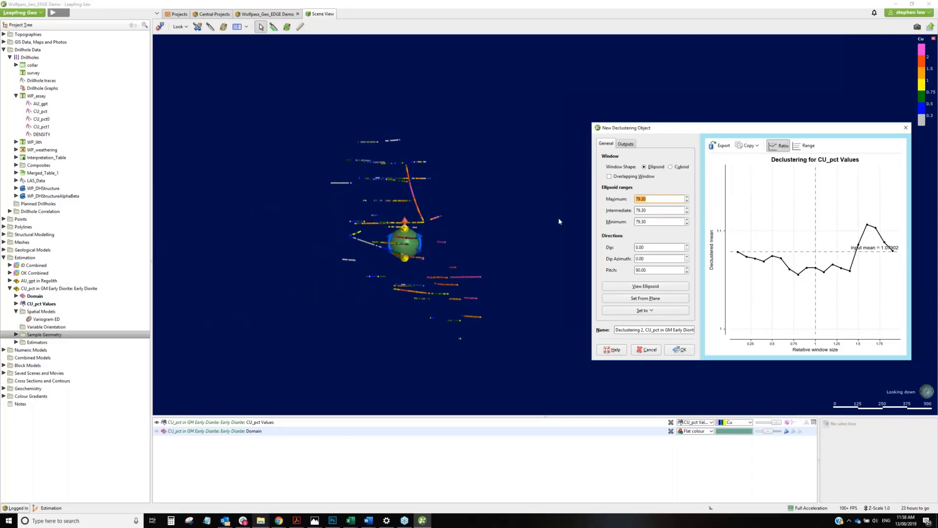
type("120")
key("Tab")
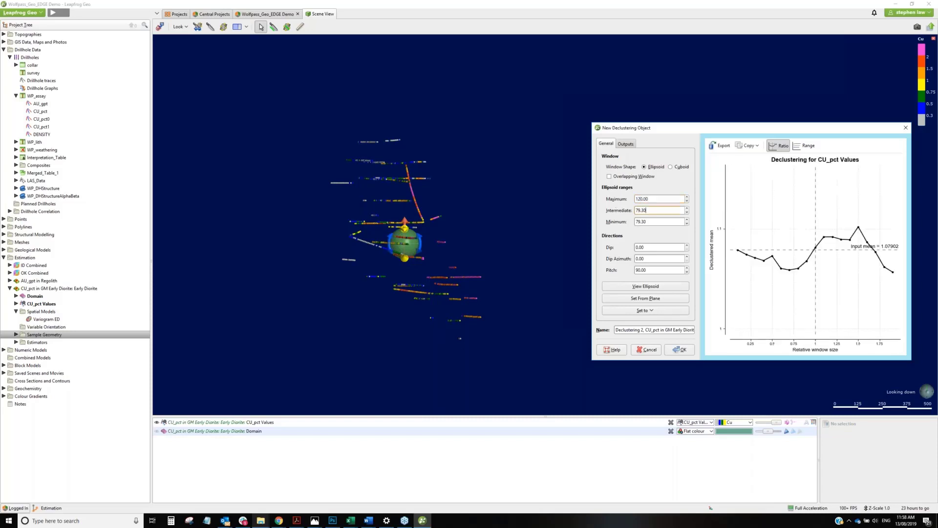
type("120")
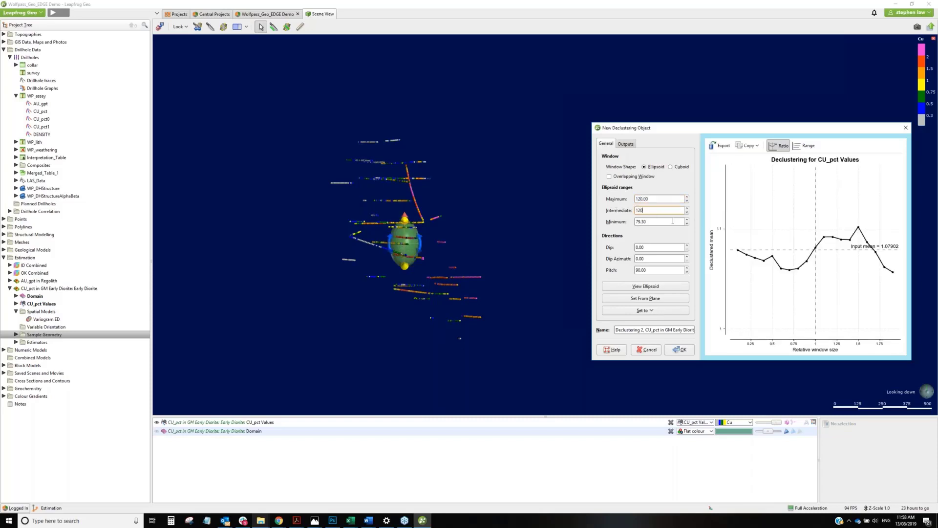
key("Tab")
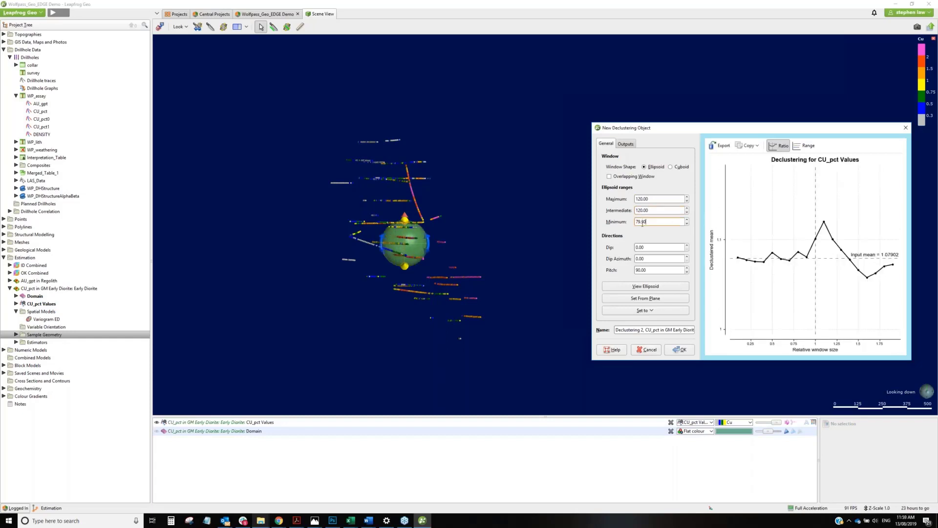
type("12")
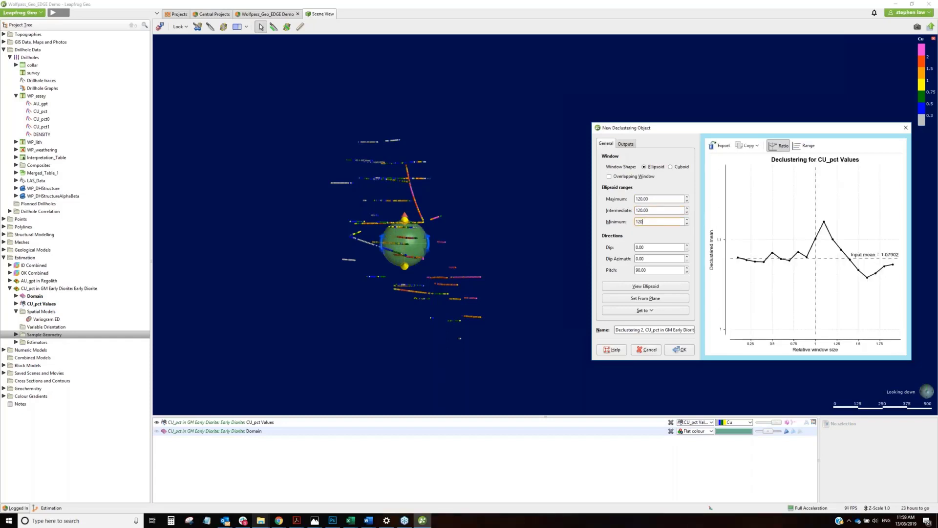
type("0")
left_click(652, 213)
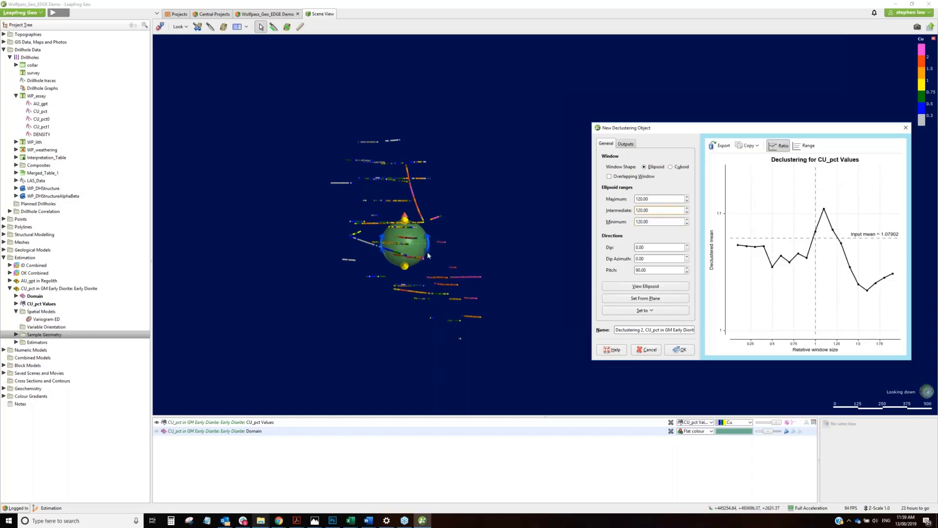
- Inspect the declustering ellipsoid against the drillhole spacing and enable the overlapping window option
left_click_drag(428, 255, 412, 265)
scroll(412, 266, "up", 5)
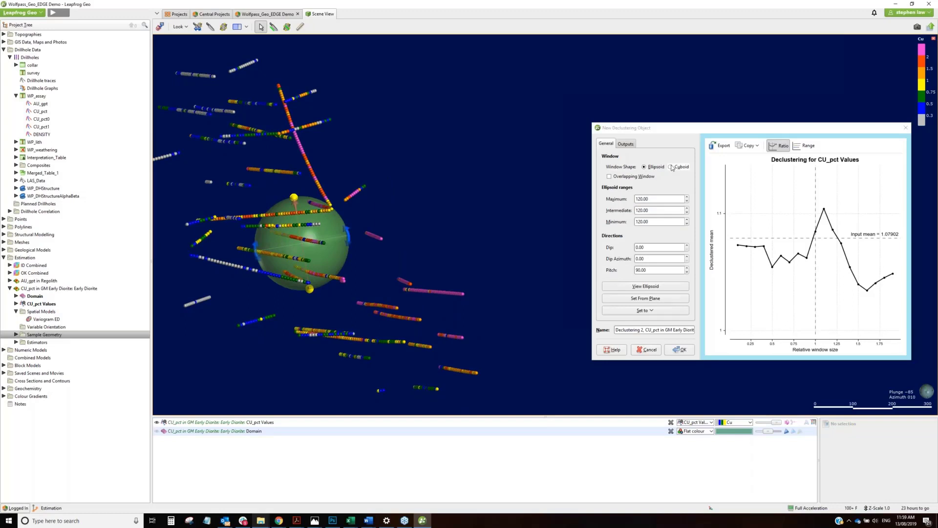
left_click(610, 177)
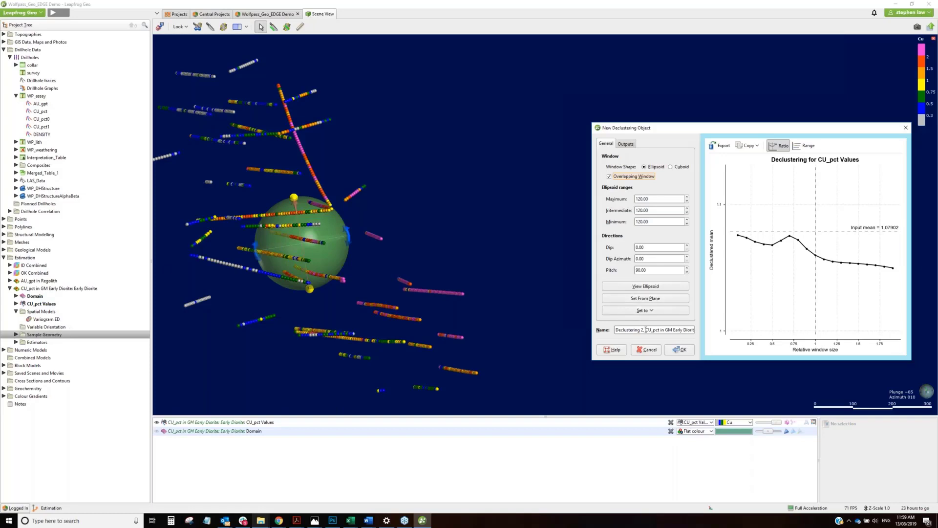
- Name the declustering object "Declustering 2, 120m" and create it
left_click_drag(646, 330, 704, 330)
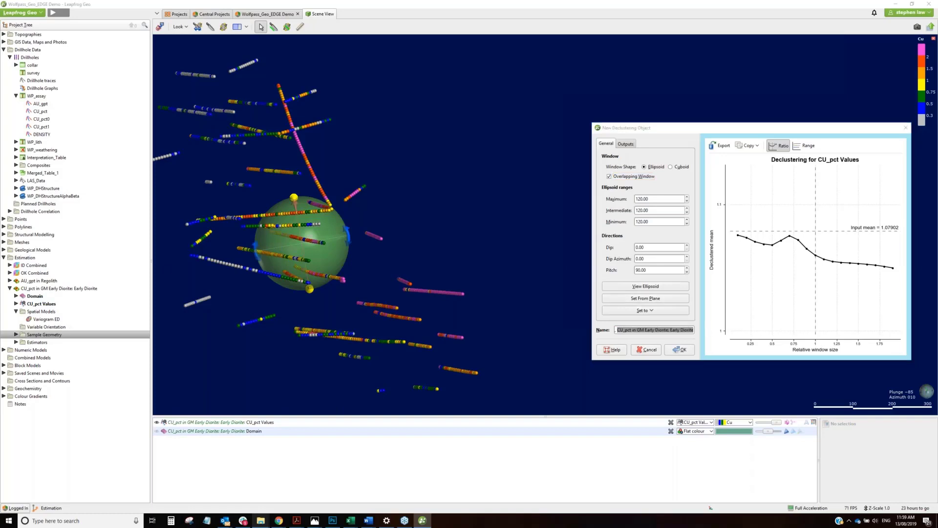
key("alt+Tab")
key("Escape")
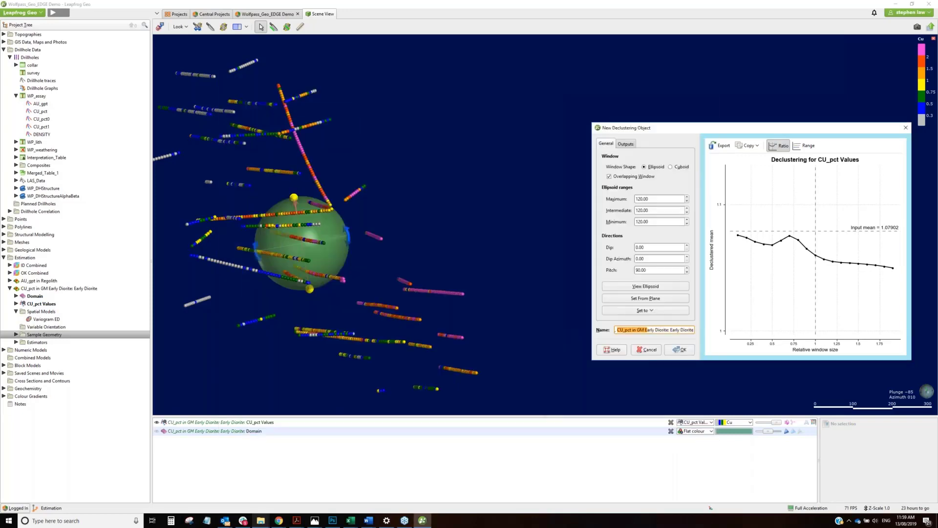
type("120")
key("Delete")
key("Delete")
key("Delete")
key("Delete")
key("Delete")
key("Delete")
key("Delete")
key("Delete")
key("Delete")
key("Delete")
key("Delete")
key("Delete")
key("Delete")
key("Delete")
key("Delete")
key("Delete")
key("Delete")
key("Delete")
key("Delete")
key("Delete")
type("m")
left_click(679, 350)
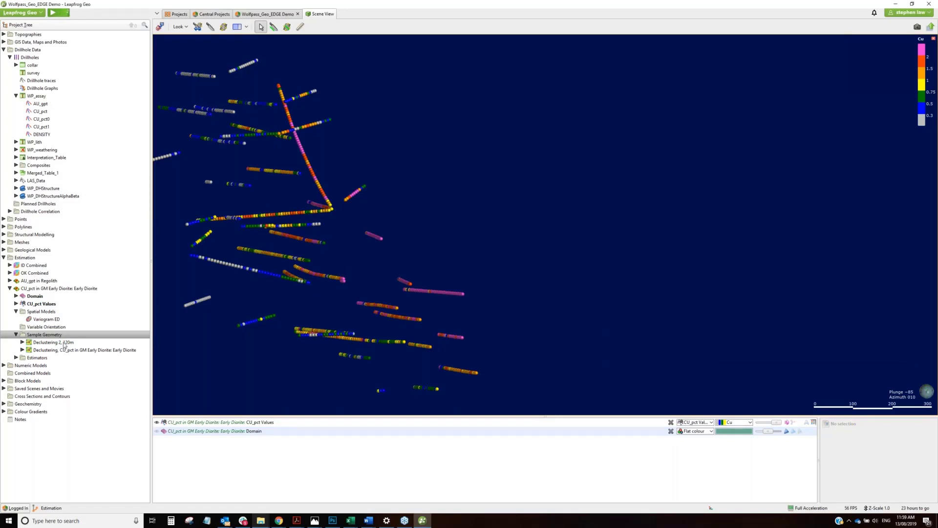
- Create a copy of Declustering 2, 120m with maximum, intermediate and minimum ellipsoid ranges of 180 each
left_click(64, 344)
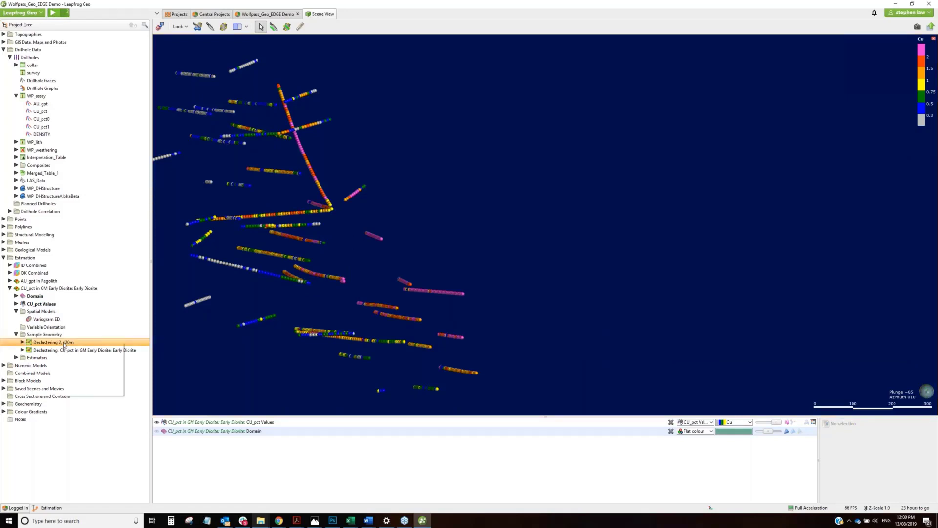
right_click(64, 343)
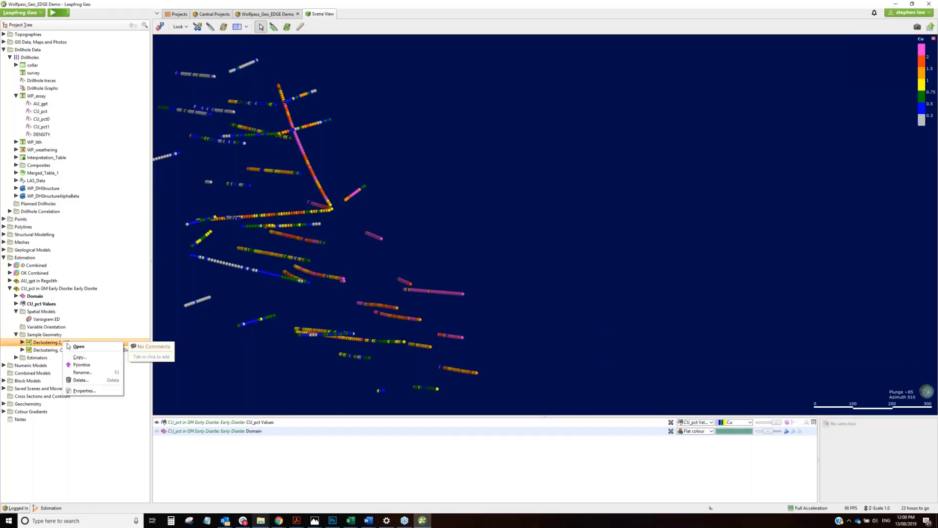
left_click(159, 329)
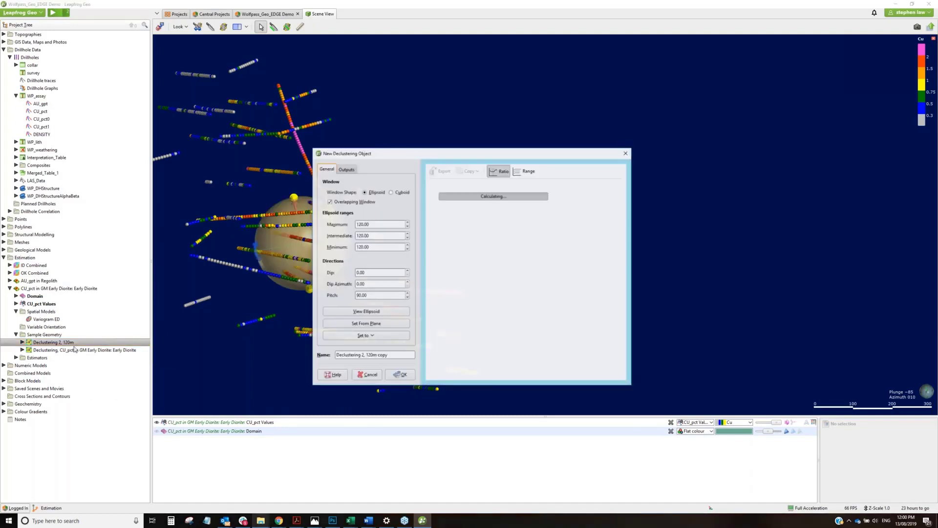
type("180")
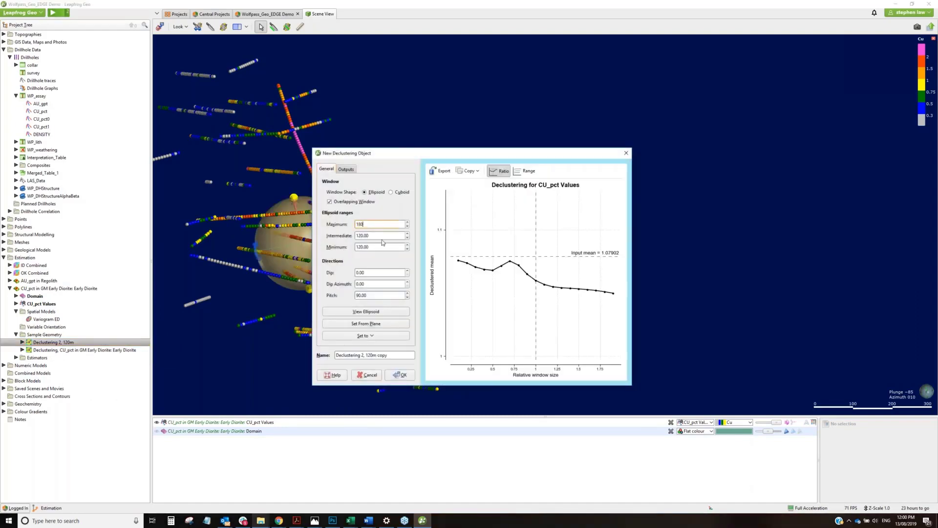
key("Tab")
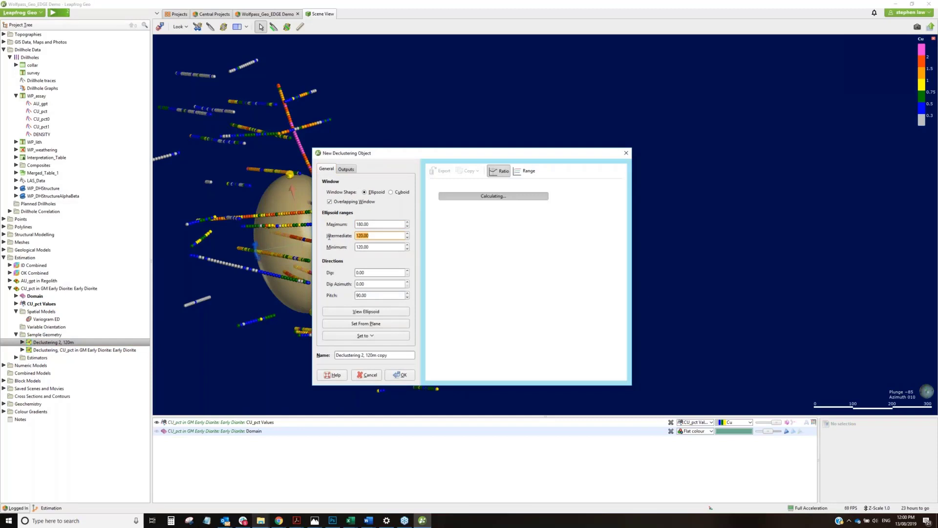
type("180")
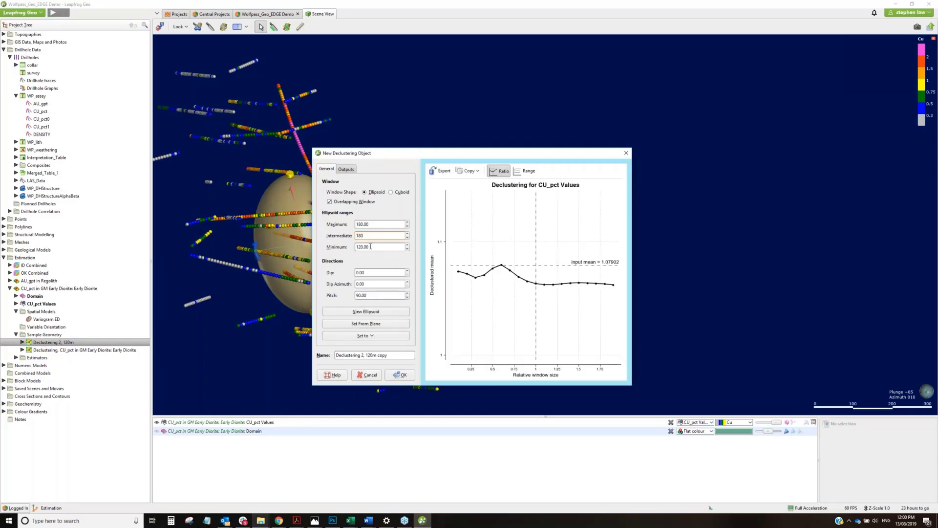
key("Tab")
type("180")
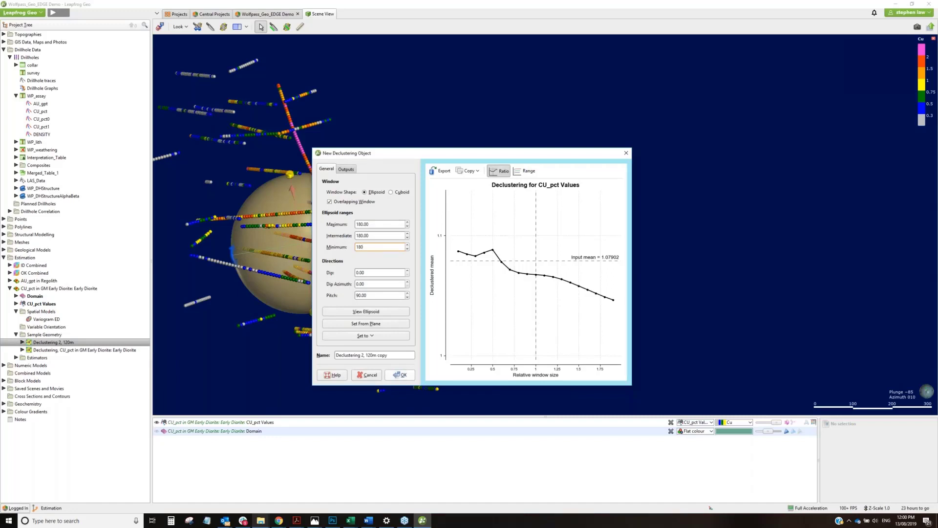
left_click(401, 375)
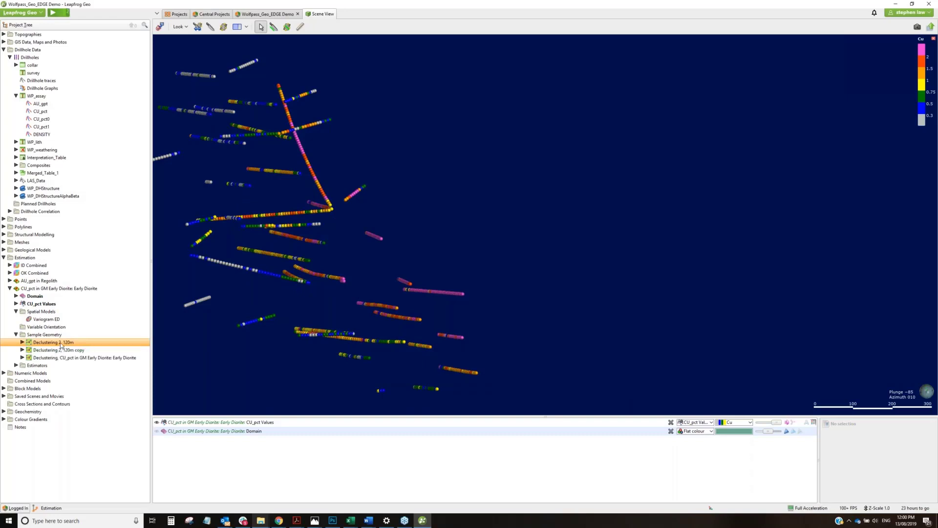
- Compare the declustered means in the properties of Declustering 2, 120m and its copy
right_click(62, 346)
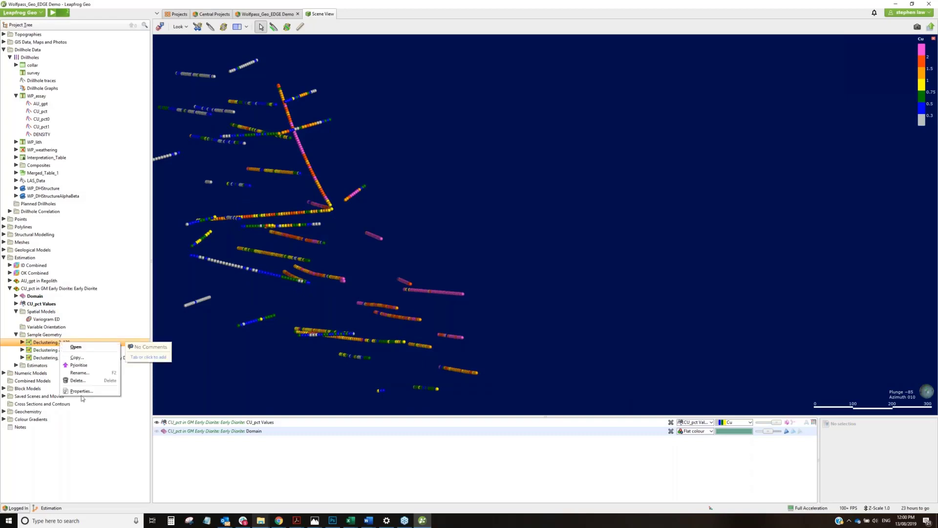
left_click(81, 391)
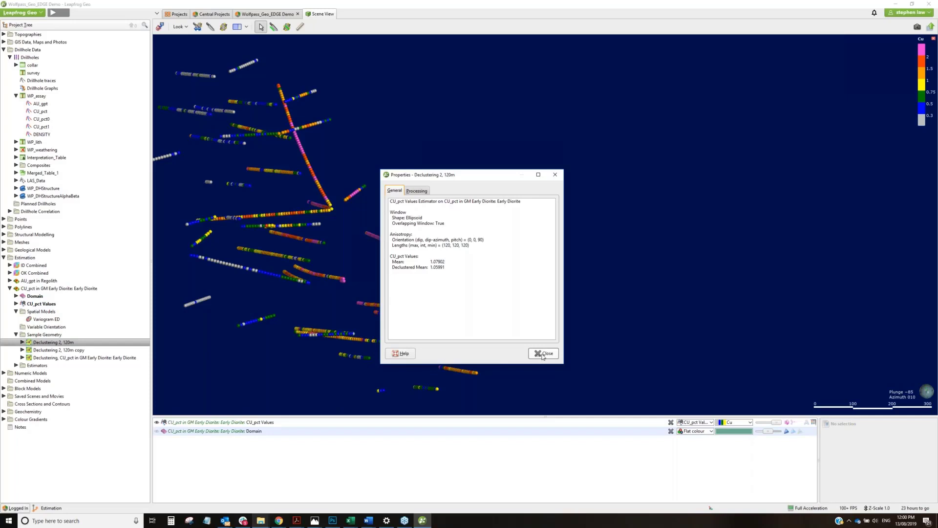
right_click(62, 352)
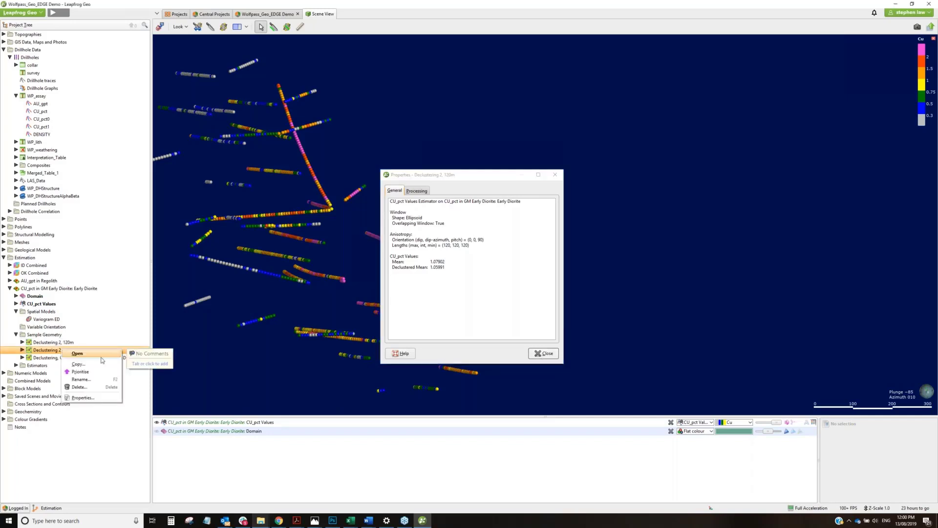
left_click(82, 401)
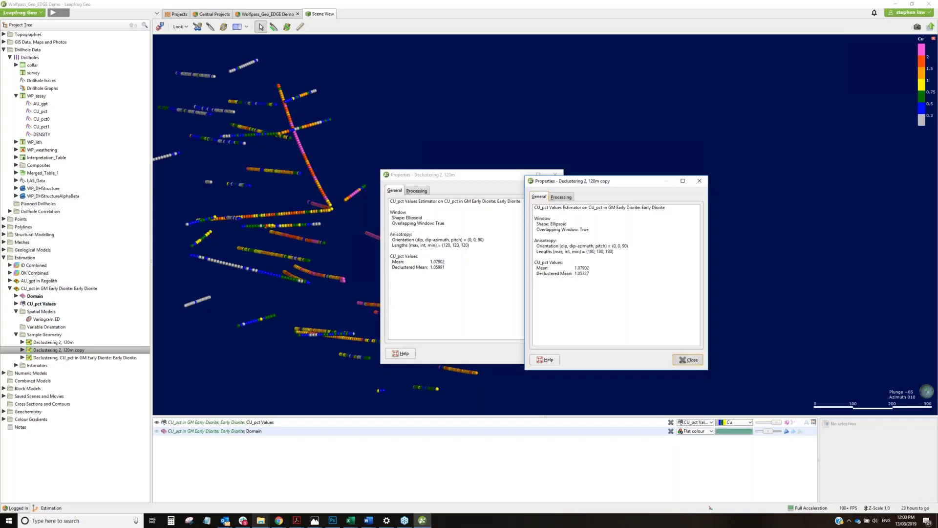
left_click(688, 360)
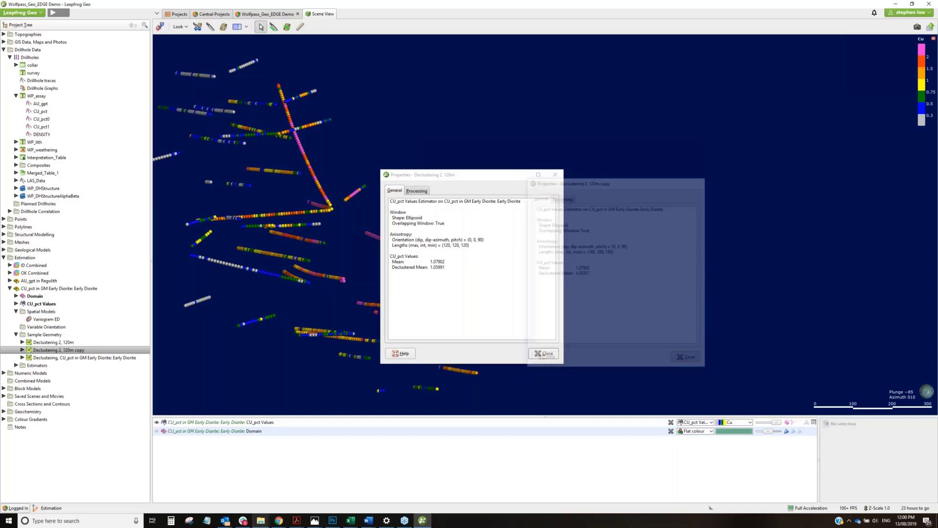
left_click(544, 356)
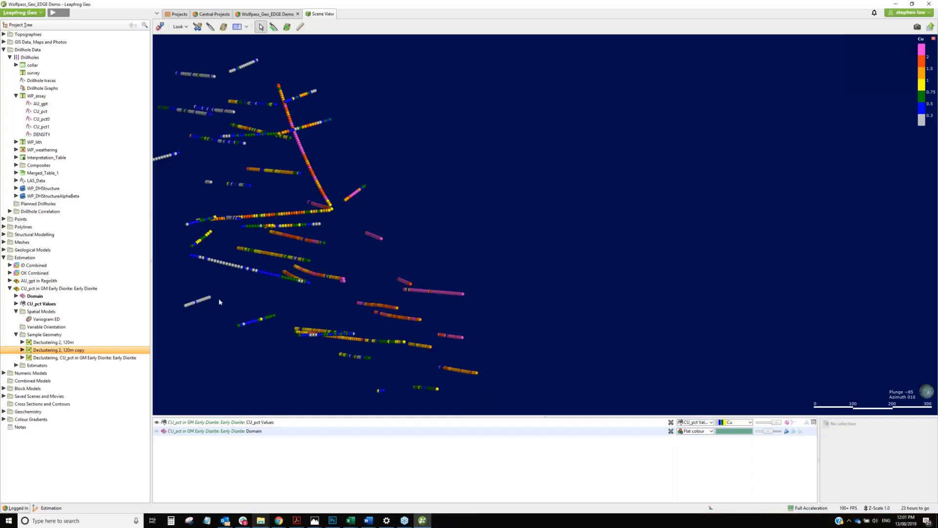
- Start a new inverse distance estimator for the Early Diorite copper estimation and check which declustering objects its interpolant can use
right_click(40, 367)
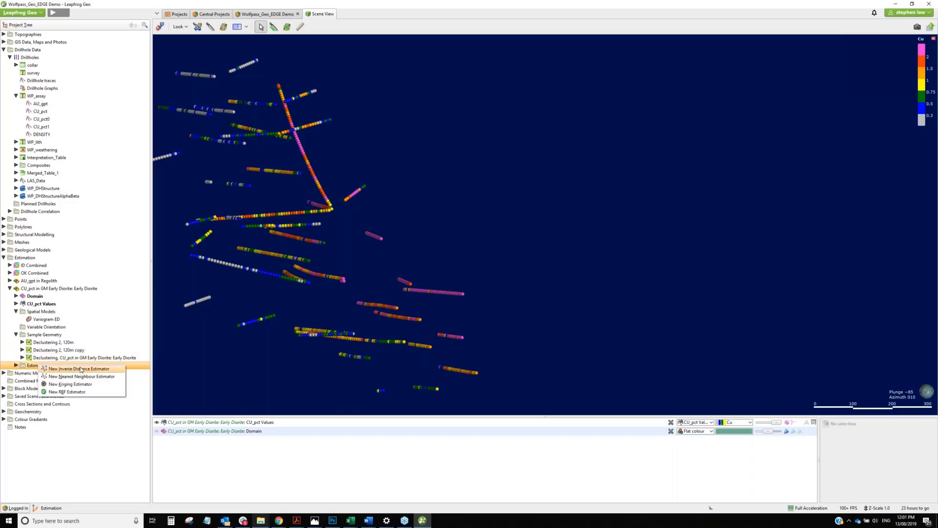
left_click(82, 370)
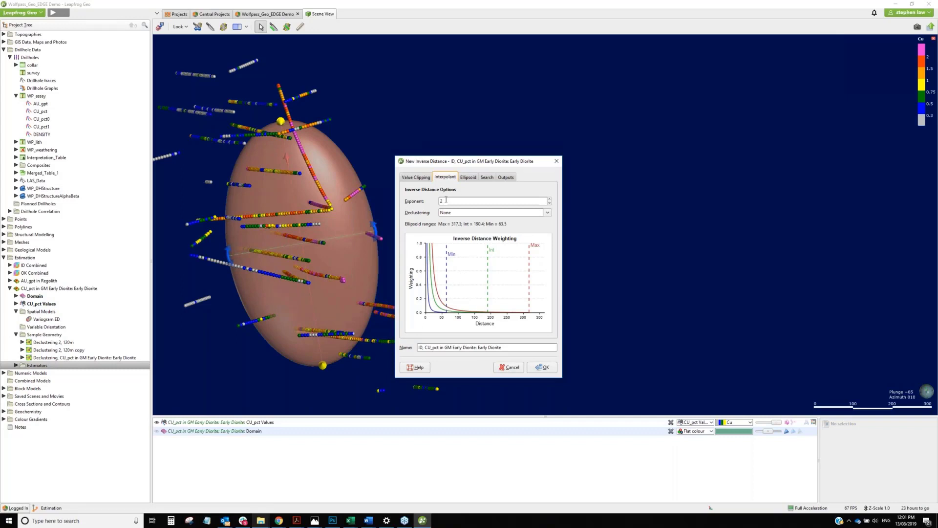
left_click(548, 216)
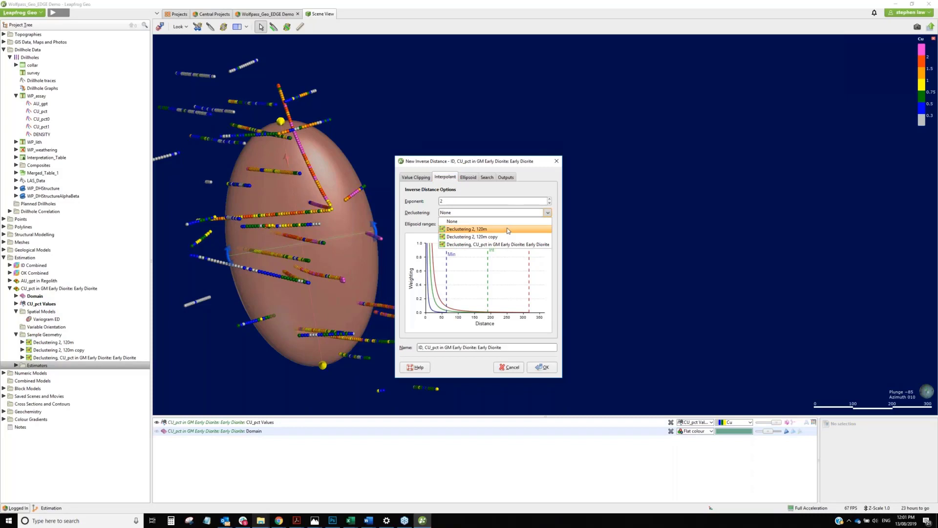
left_click(469, 179)
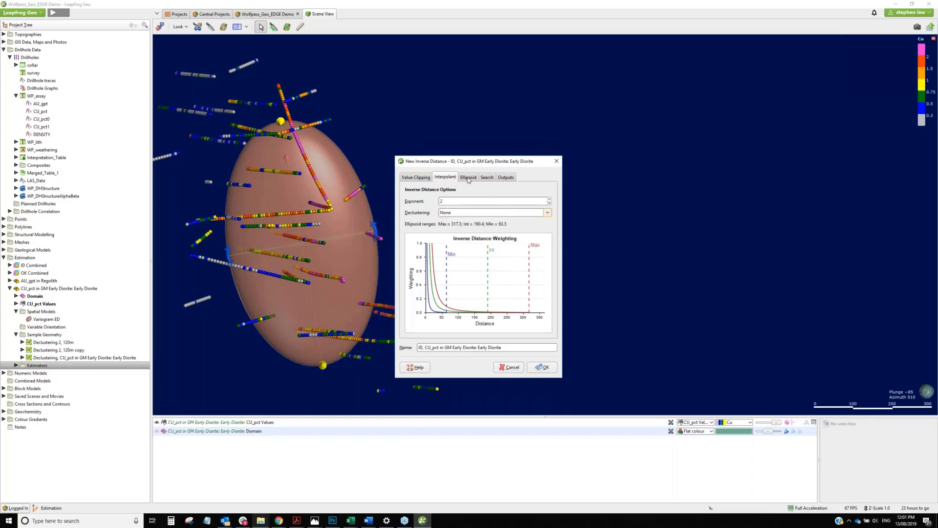
- Set the inverse distance ellipsoid to the search of ID CU_pct in Early Diorite pass 1 and inspect it against the drillholes
left_click(469, 178)
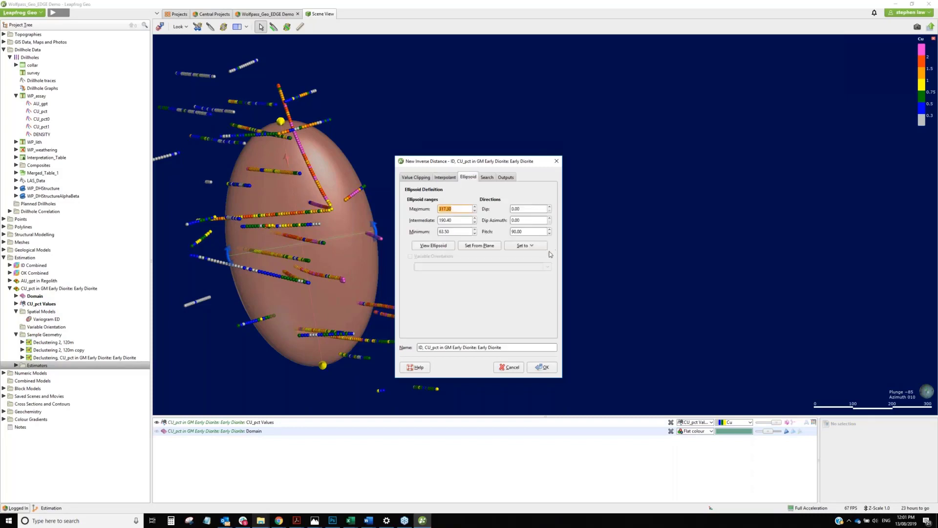
left_click(525, 247)
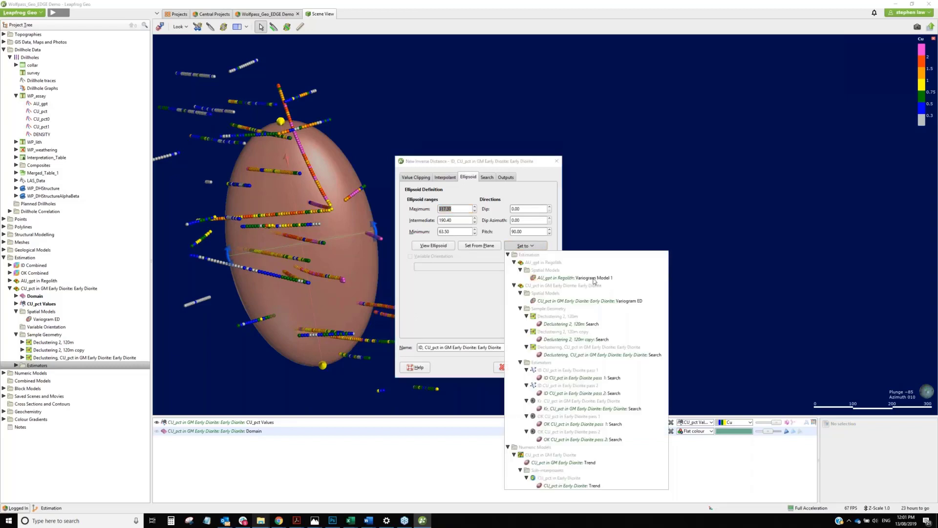
left_click(597, 379)
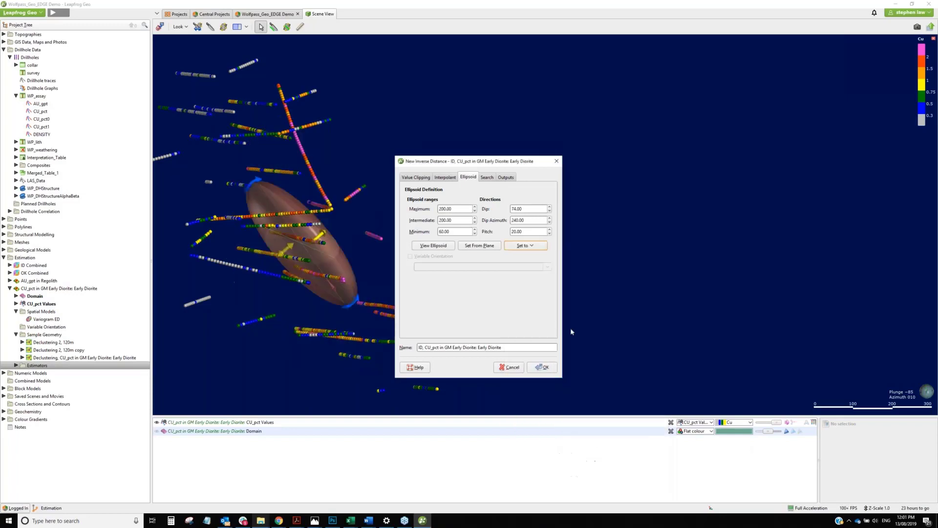
left_click_drag(343, 225, 347, 269)
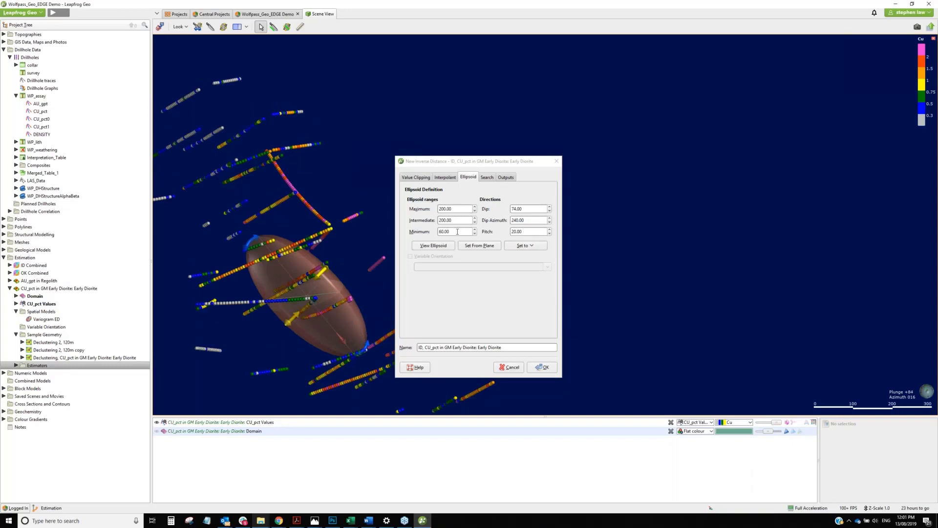
- Enable the outlier restriction in the new inverse distance search, clamping at 50% of the search distance with a value threshold of 5
left_click(486, 178)
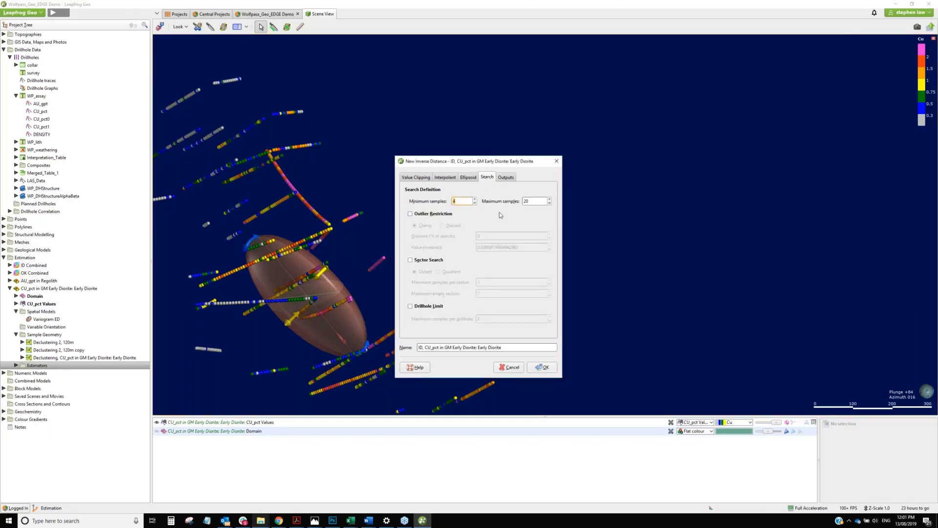
left_click(457, 201)
left_click(411, 214)
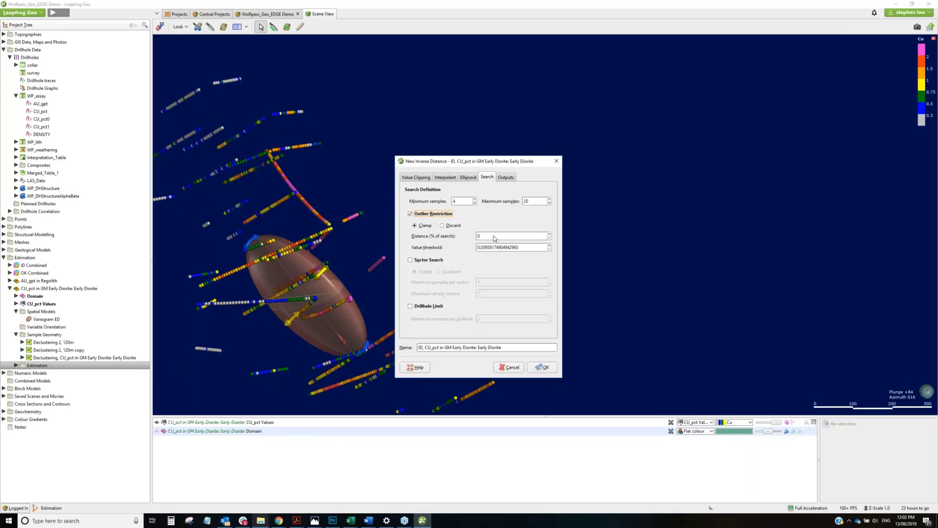
left_click_drag(491, 239, 470, 241)
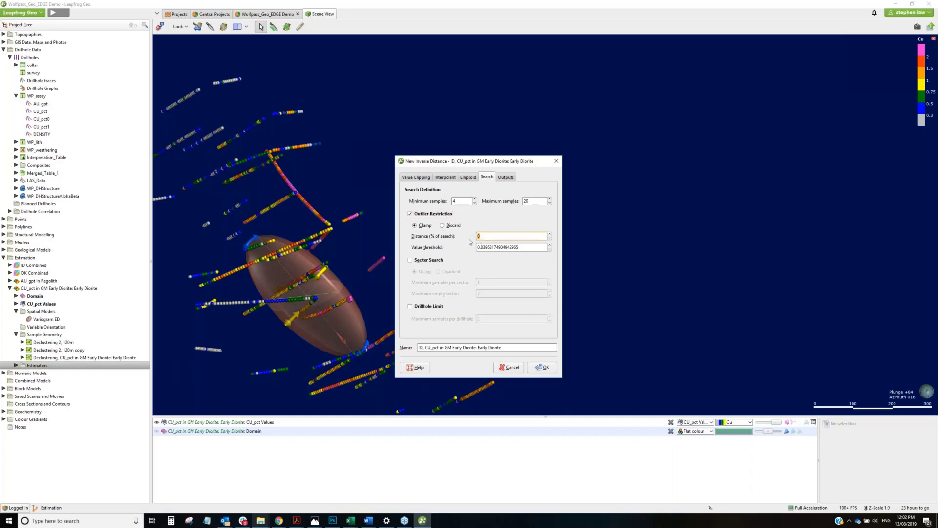
left_click(469, 179)
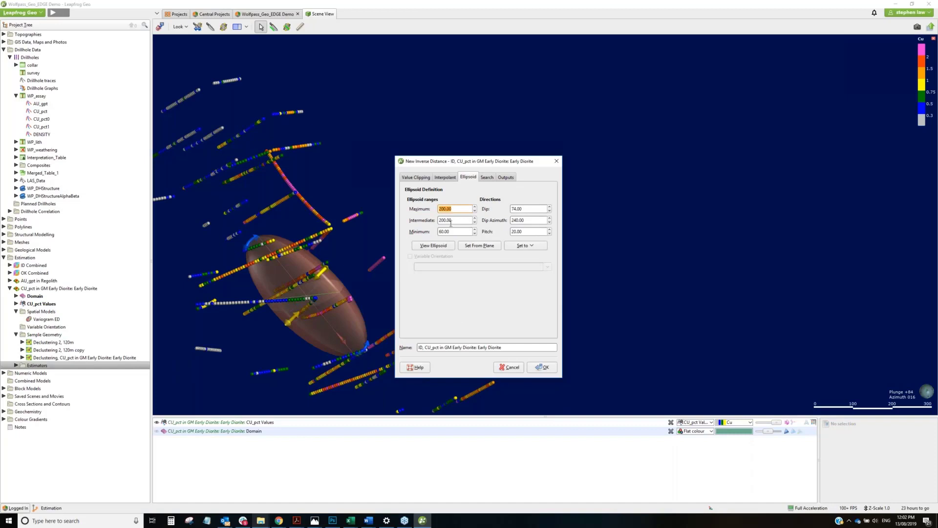
left_click(486, 177)
double_click(479, 236)
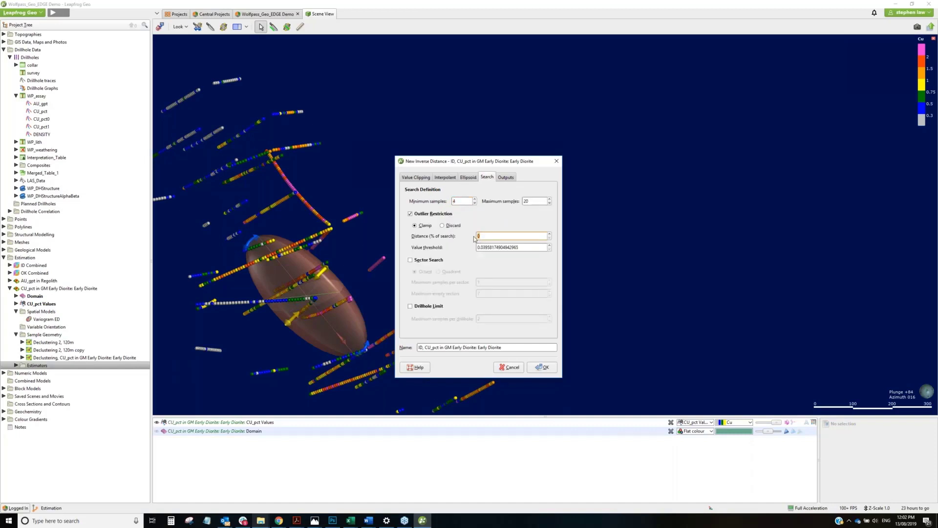
left_click(520, 247)
left_click_drag(520, 248, 472, 246)
type("5")
- Try the octant sector search, then replace it with a drillhole limit of maximum 2 samples per drillhole
left_click(410, 260)
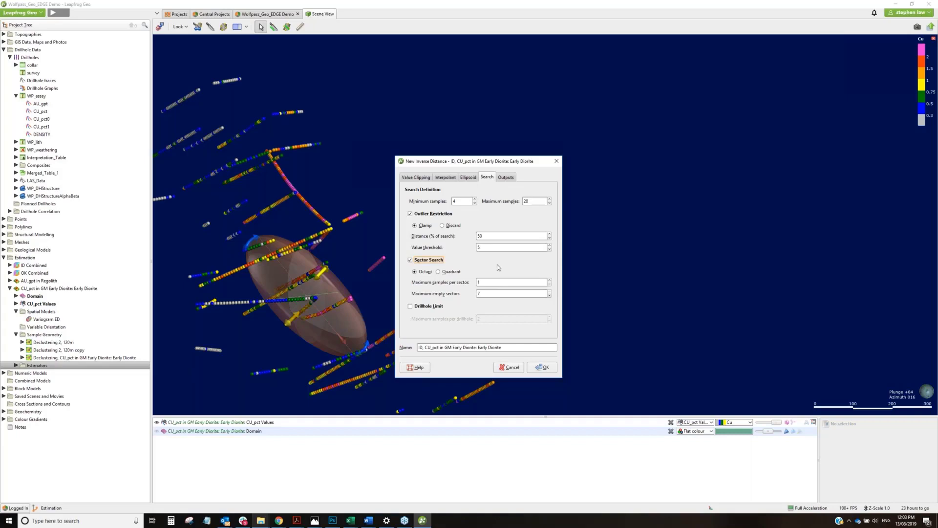
left_click(410, 259)
left_click(410, 306)
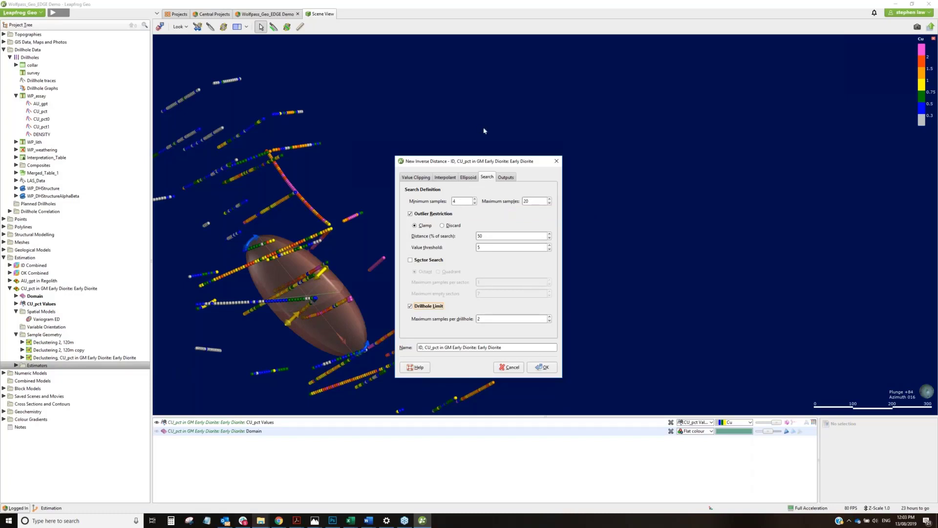
- Add average distance to sample (AvgD) and number of samples (NS) to the attributes the inverse distance estimator calculates
left_click(508, 178)
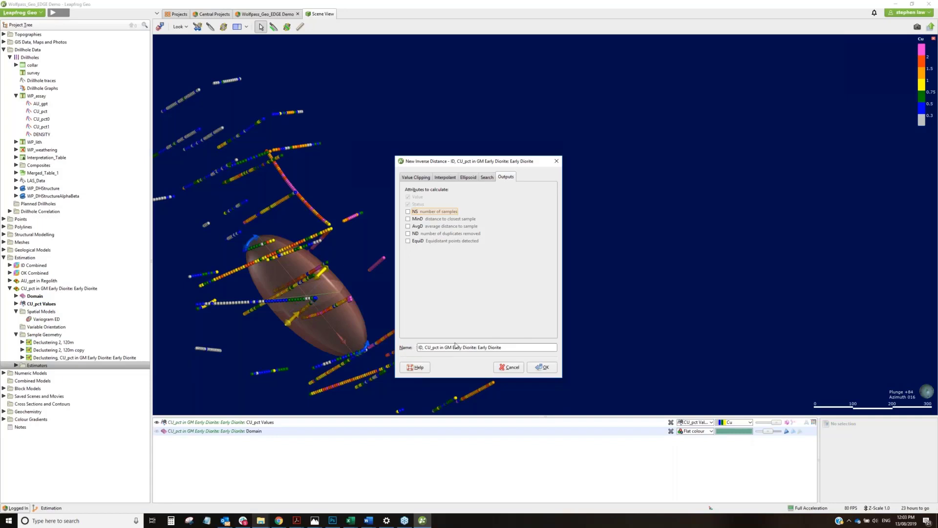
left_click(408, 226)
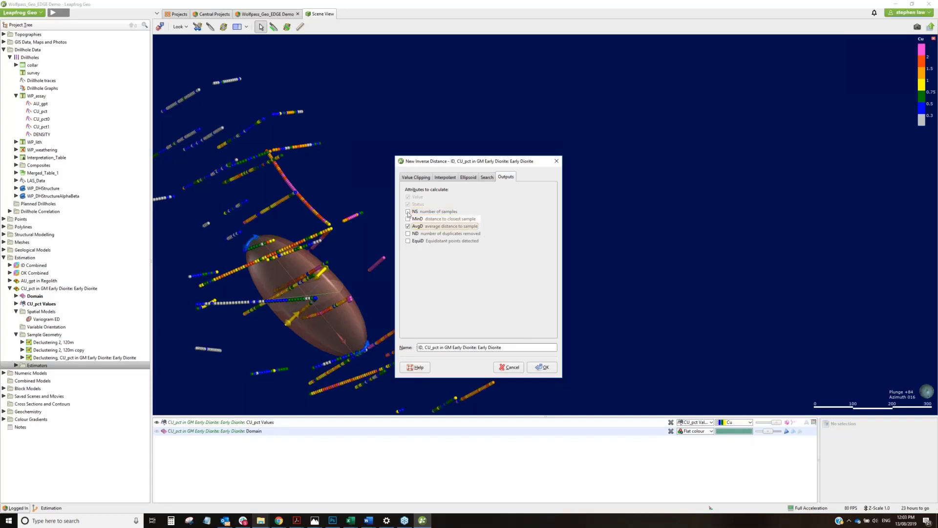
left_click(408, 212)
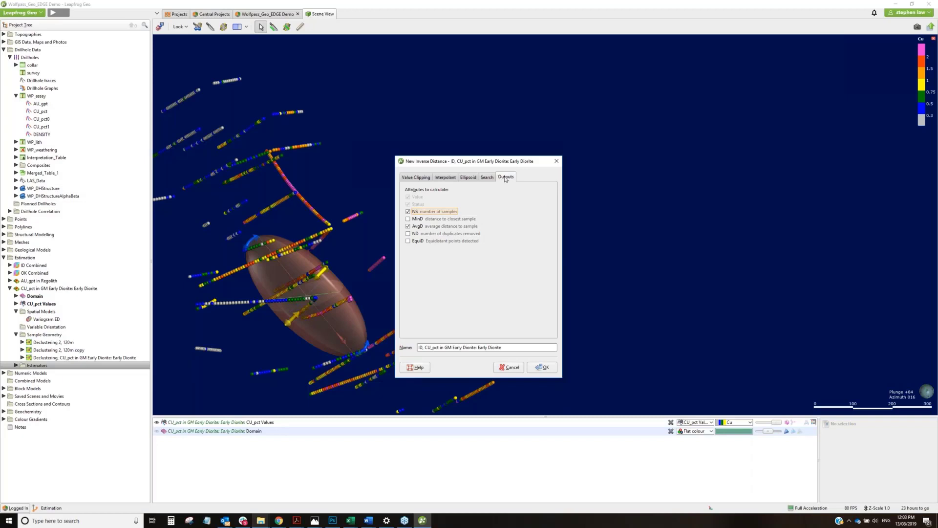
- Try clipping the input values between 0 and 5, then turn clipping off and discard the new inverse distance estimator
left_click(417, 179)
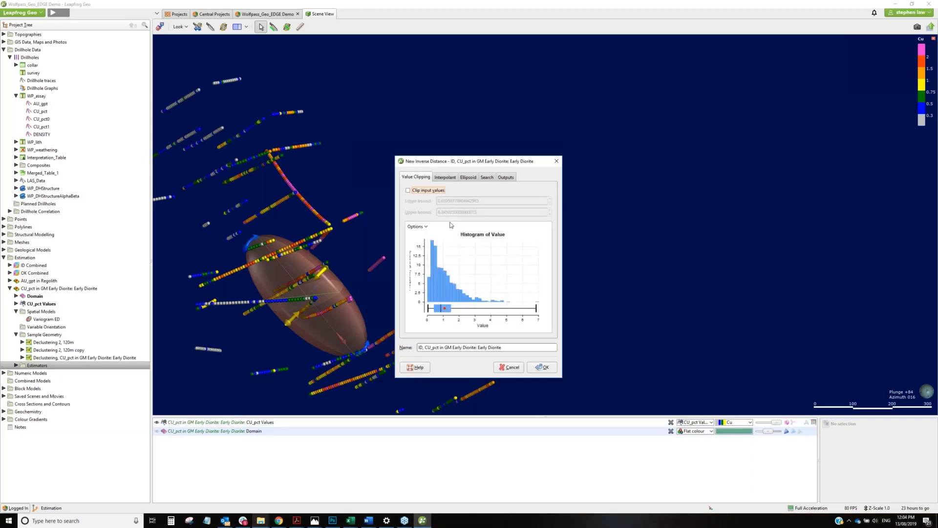
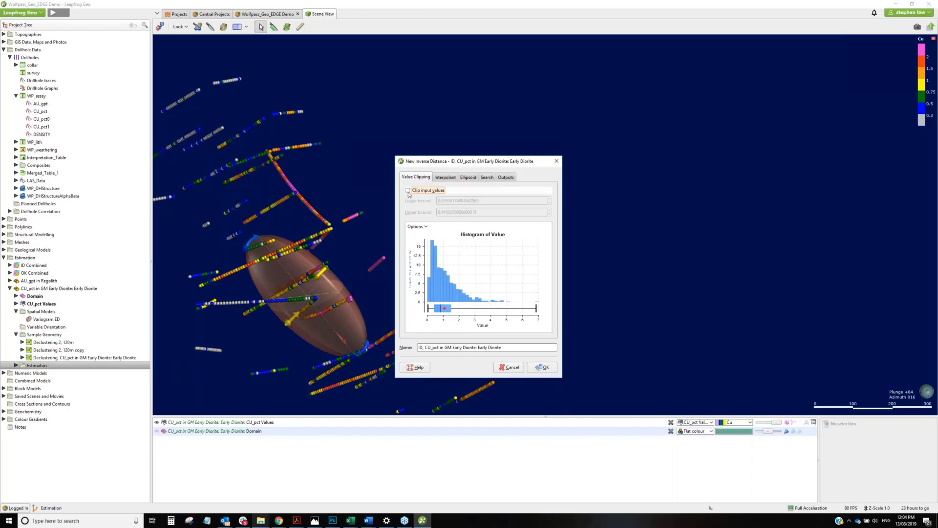
left_click(408, 190)
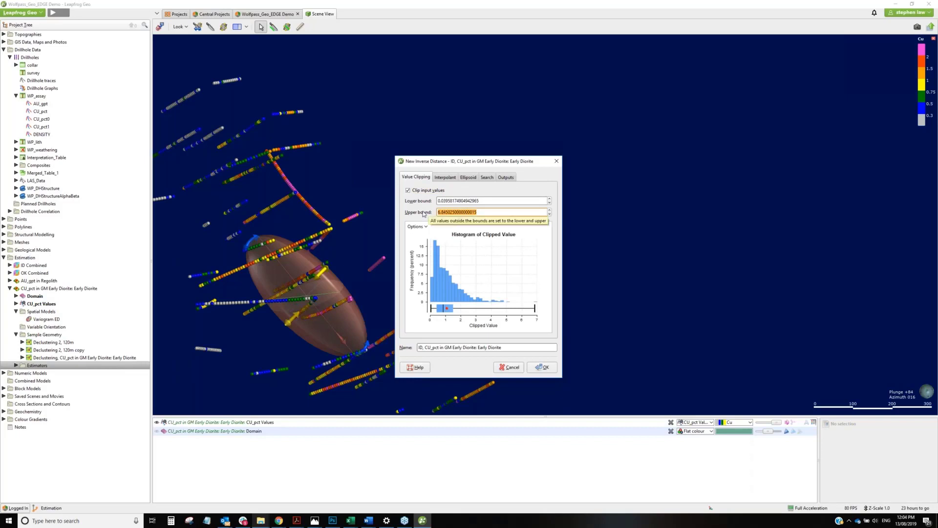
type("5")
left_click(518, 201)
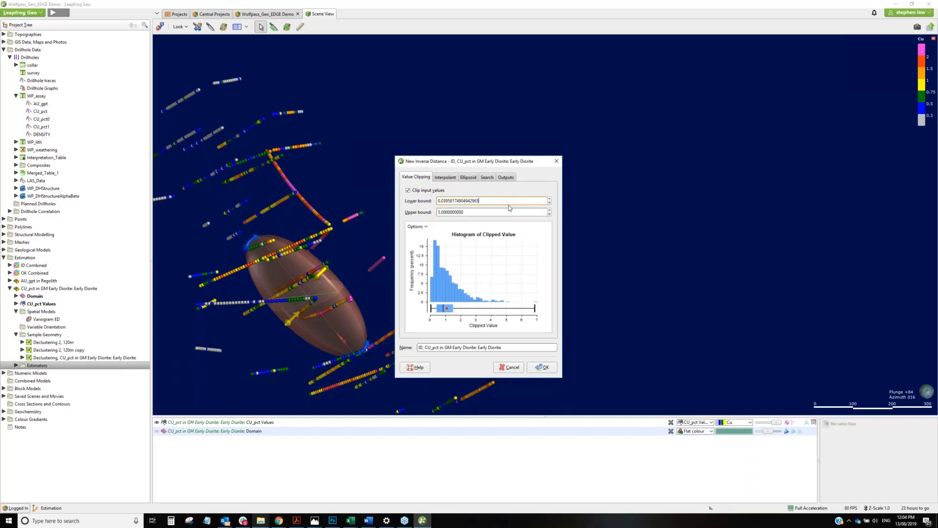
left_click_drag(482, 202, 417, 198)
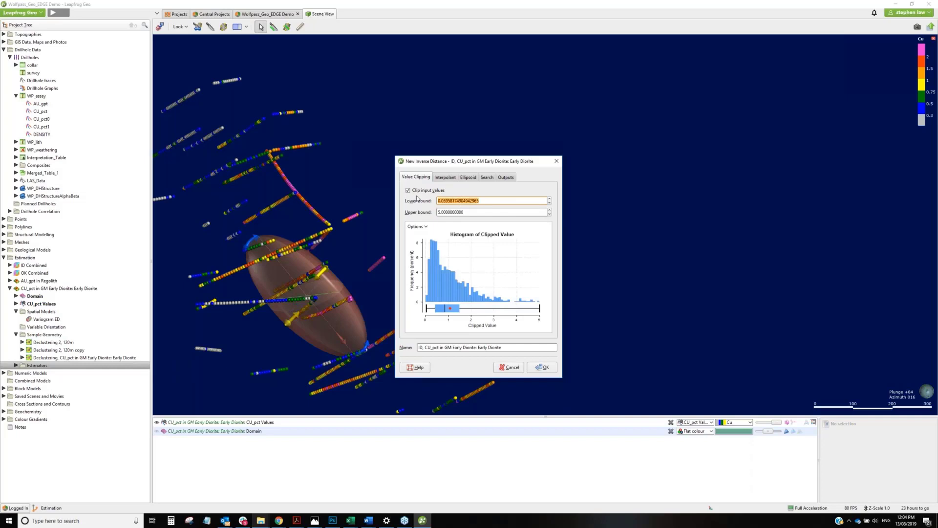
type("0")
left_click(445, 211)
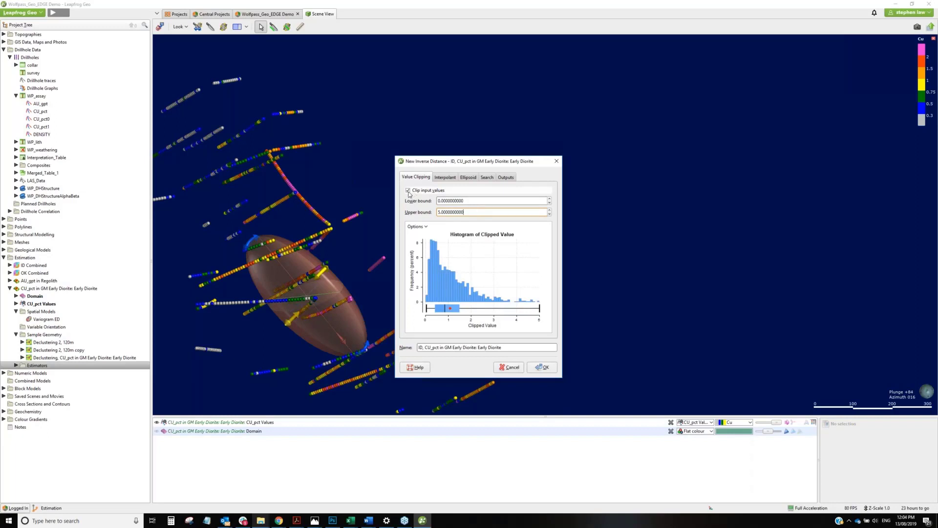
left_click(408, 192)
left_click(513, 372)
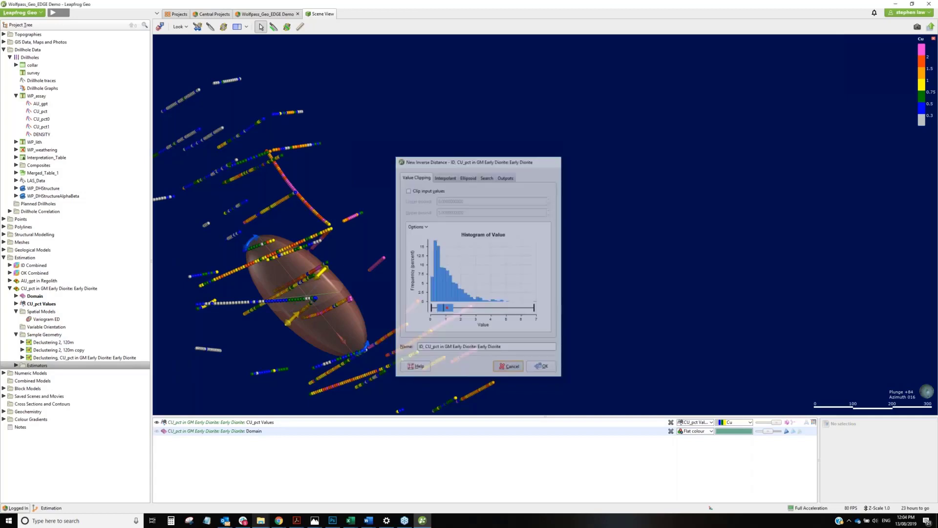
- Open the kriging estimators OK CU_pct in Early Diorite pass 1 and pass 2 and place them side by side
left_click(15, 365)
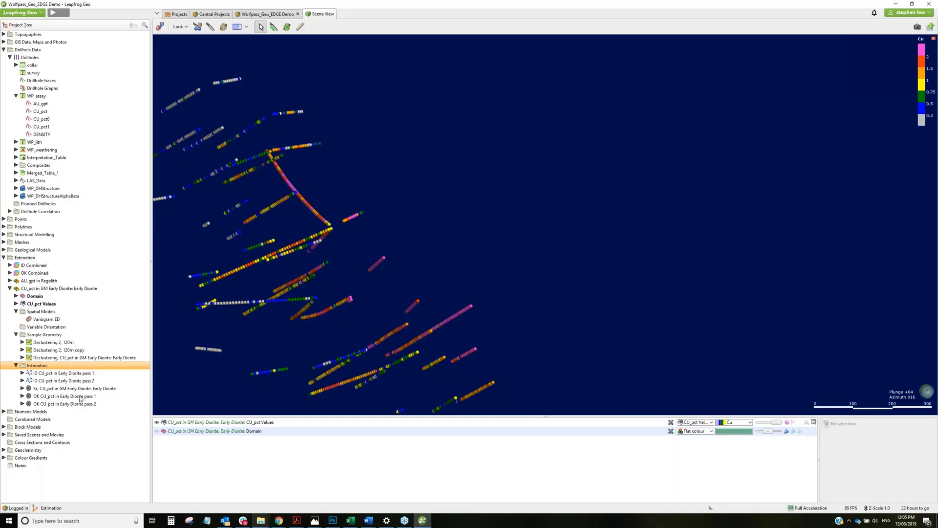
left_click(79, 397)
right_click(80, 397)
left_click(403, 262)
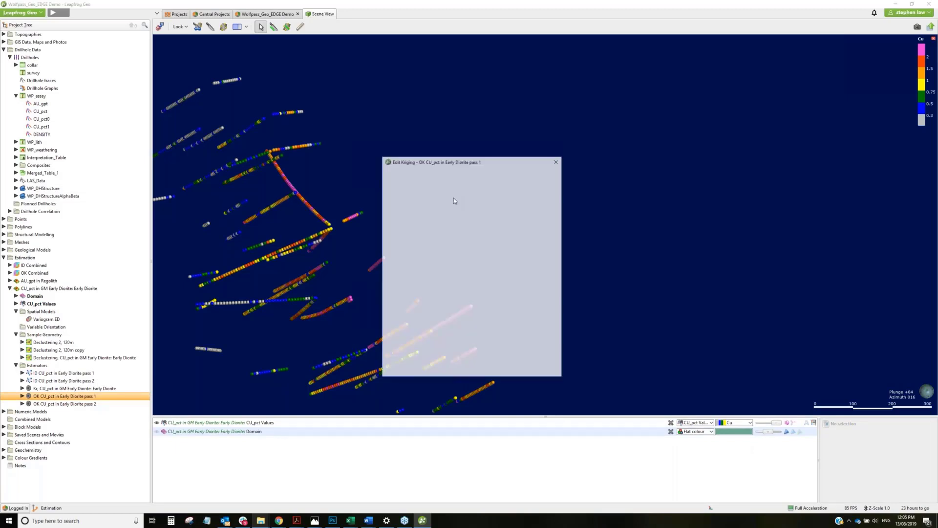
left_click_drag(466, 162, 369, 62)
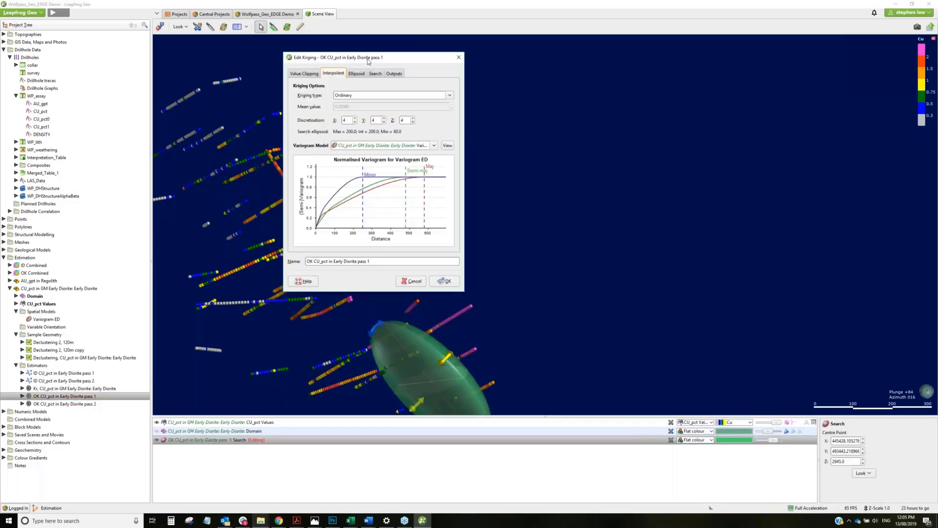
right_click(58, 405)
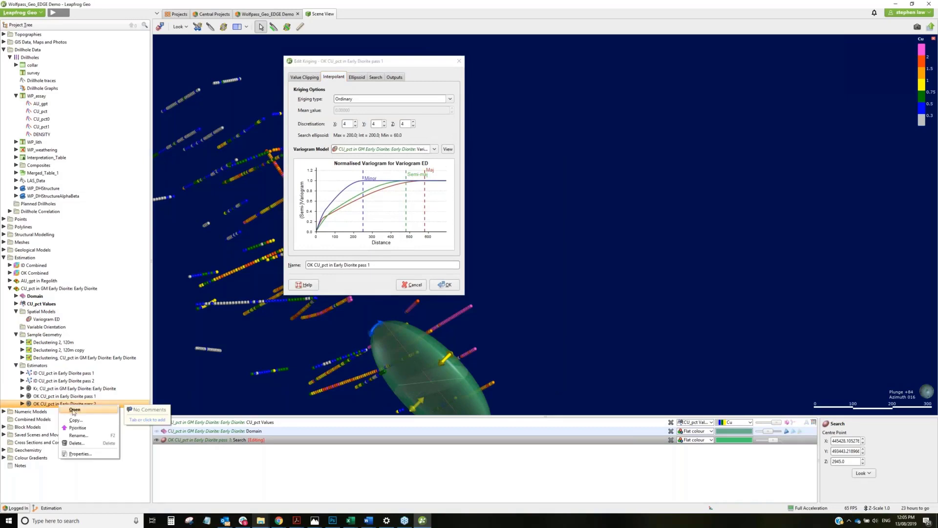
left_click(74, 419)
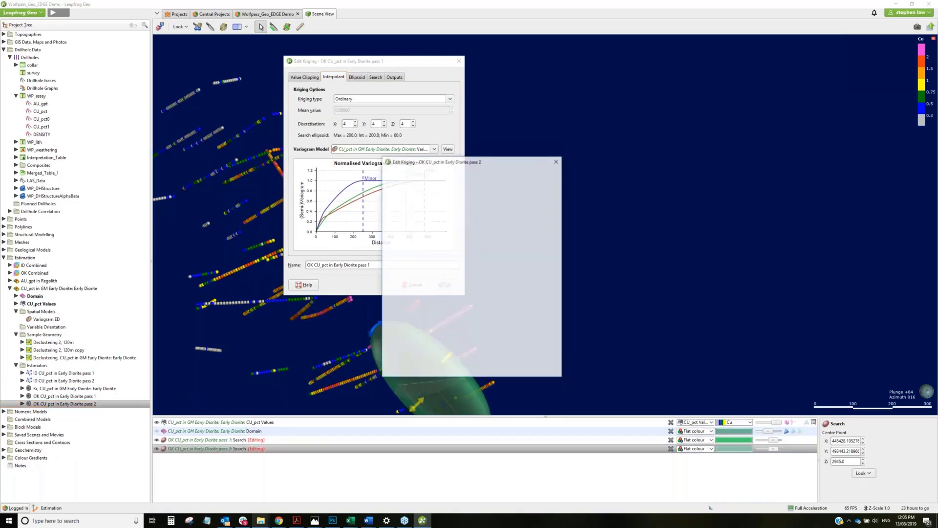
left_click_drag(577, 149, 586, 63)
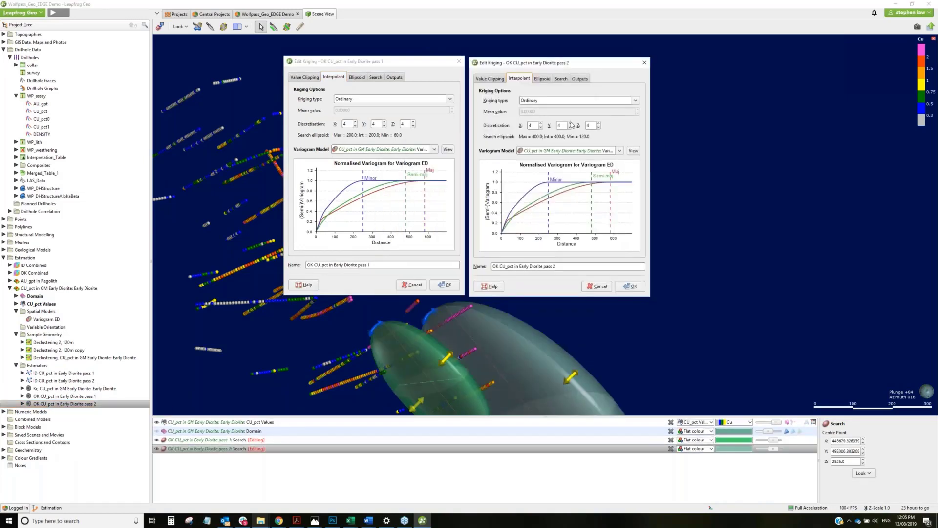
- Check the kriging types and variogram models available to OK CU_pct in Early Diorite pass 1, keeping Ordinary and Variogram ED
left_click(450, 100)
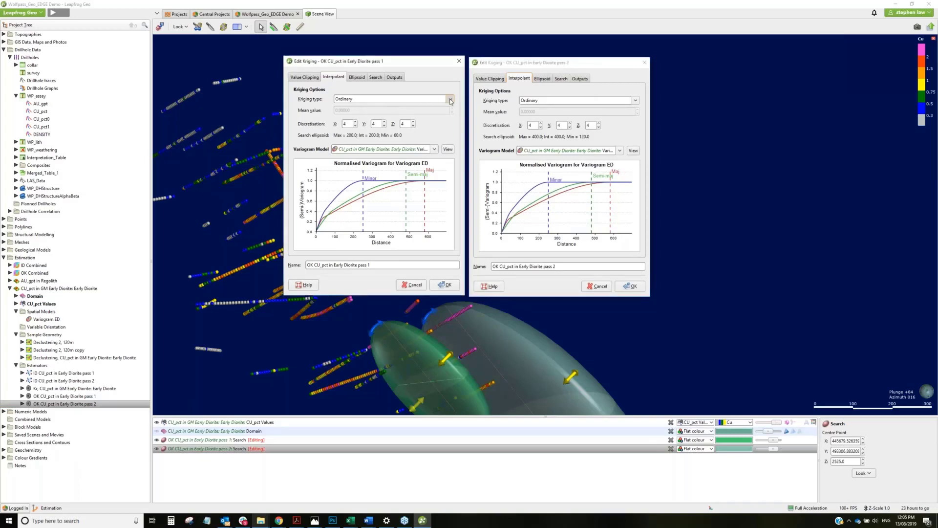
left_click(343, 116)
left_click(434, 151)
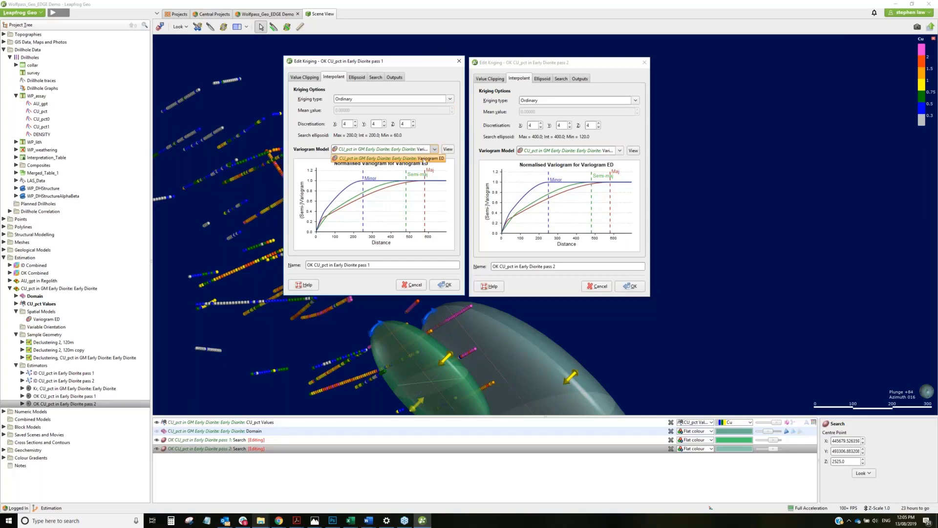
left_click(424, 159)
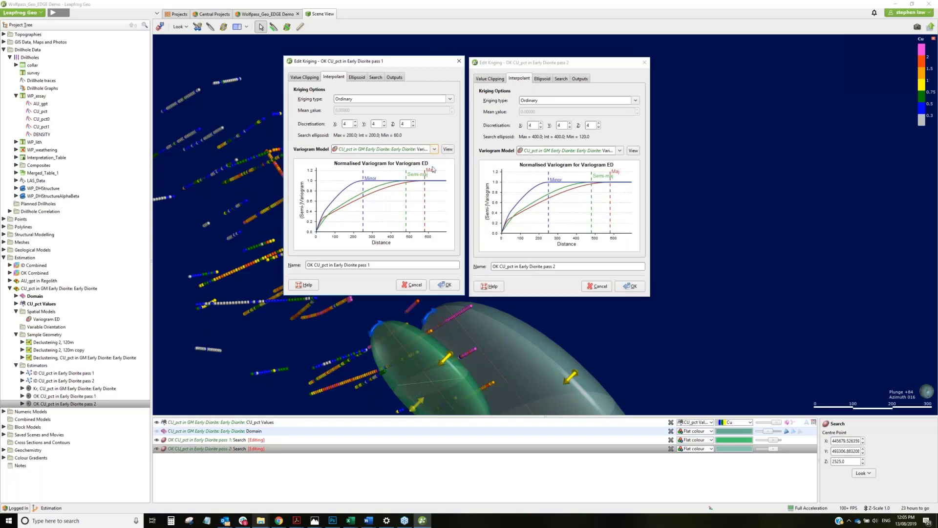
- Hide both kriging search ellipsoids and inspect the Variogram ED ellipsoid against the drillholes in the scene
left_click(158, 444)
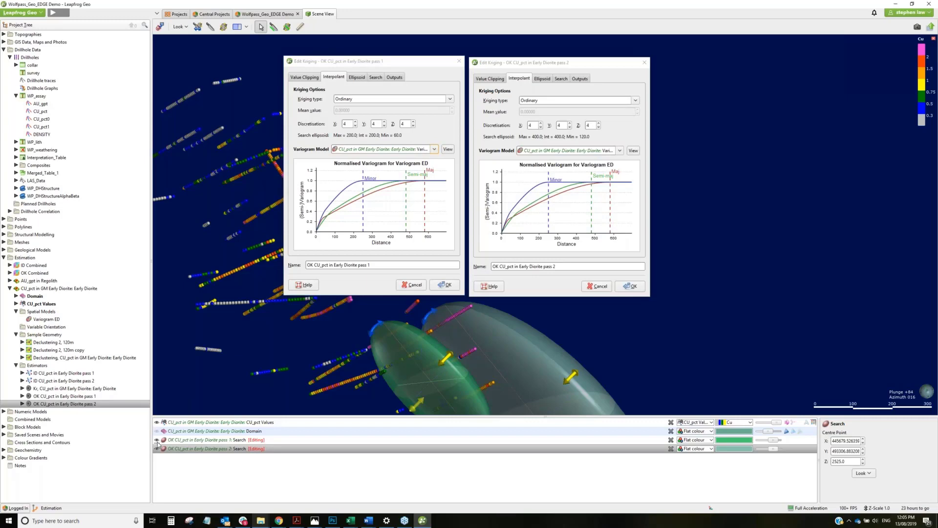
left_click(157, 440)
left_click(157, 449)
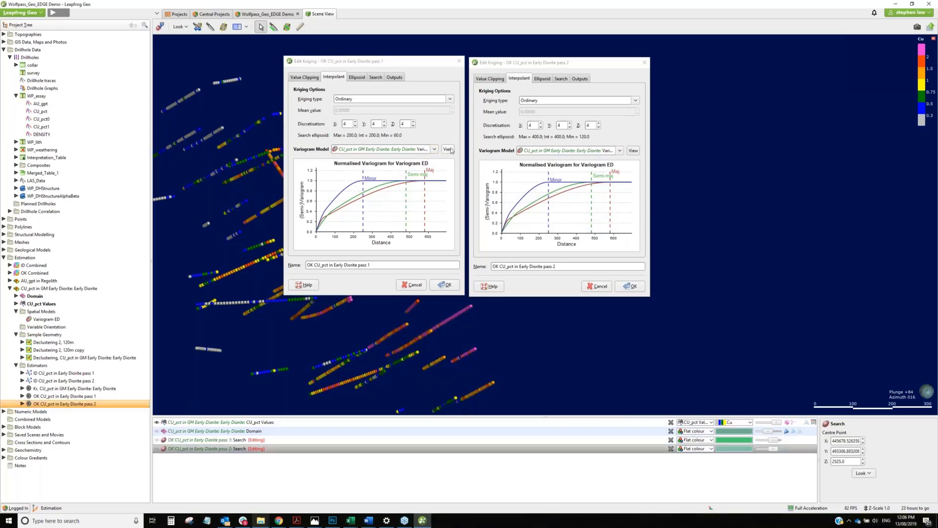
left_click(451, 149)
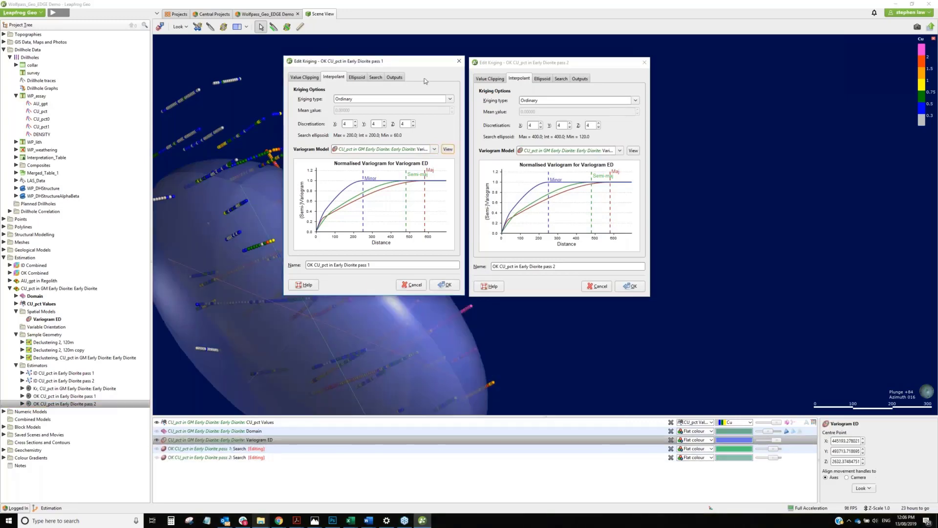
left_click_drag(381, 61, 807, 70)
scroll(341, 249, "down", 5)
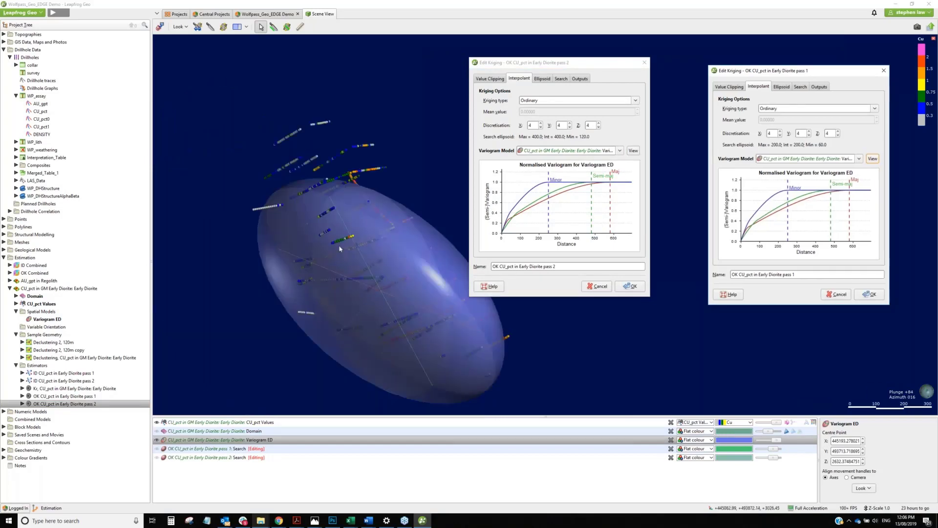
right_click_drag(377, 245, 313, 258)
left_click_drag(314, 259, 315, 213)
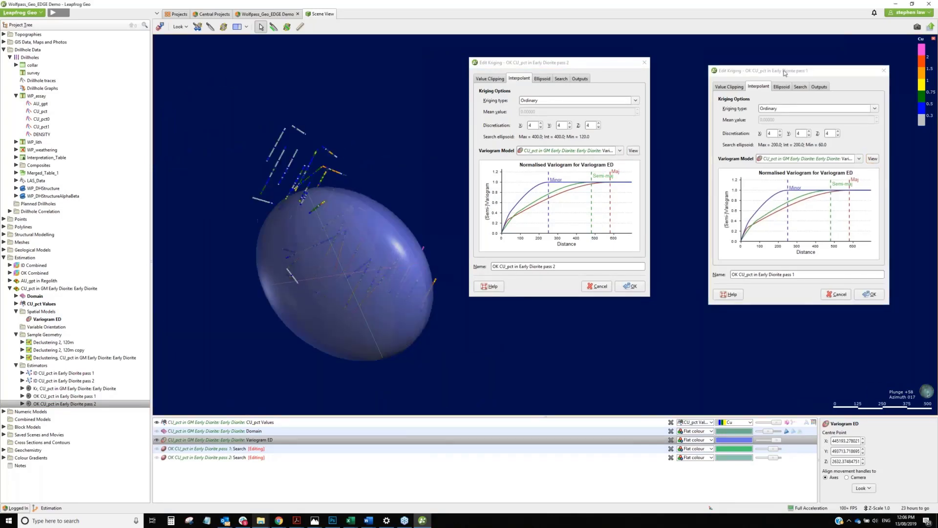
- Compare the search ellipsoid ranges and directions of OK CU_pct in Early Diorite pass 1 and pass 2 side by side
left_click_drag(785, 73, 343, 78)
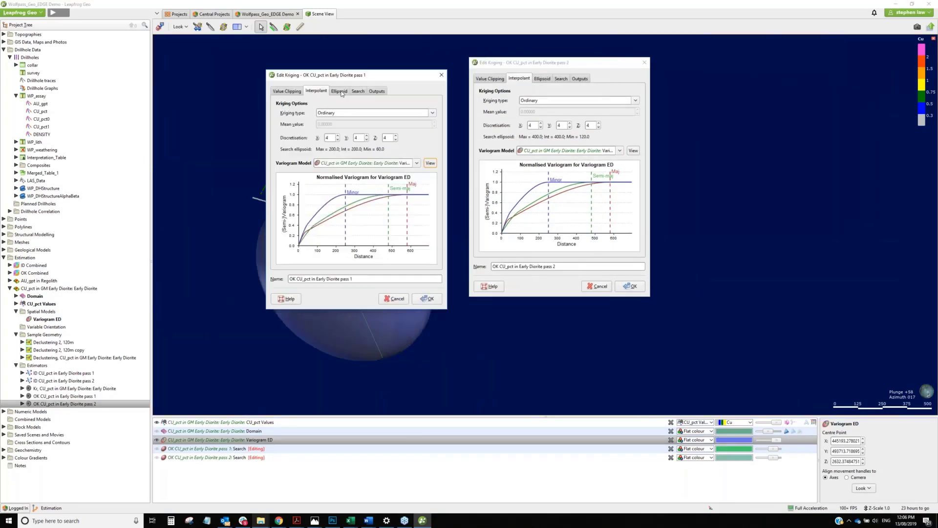
left_click(341, 92)
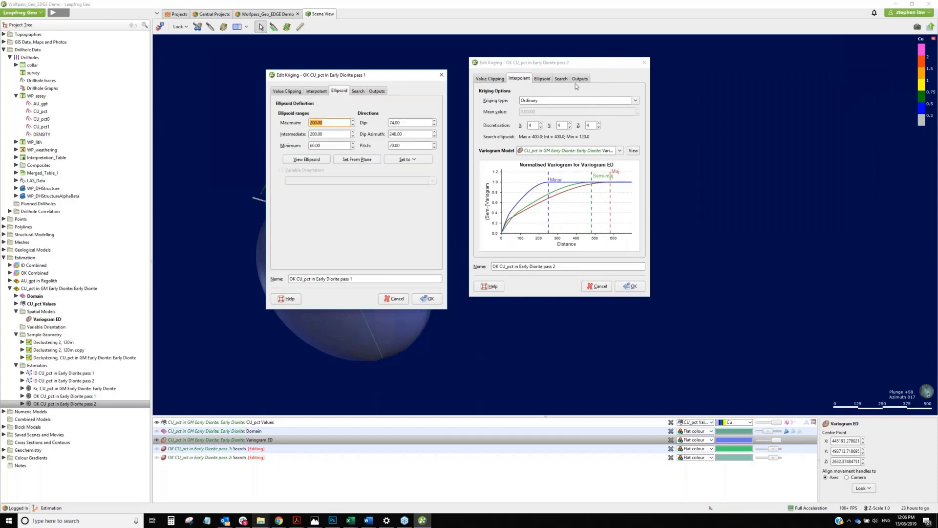
left_click(541, 79)
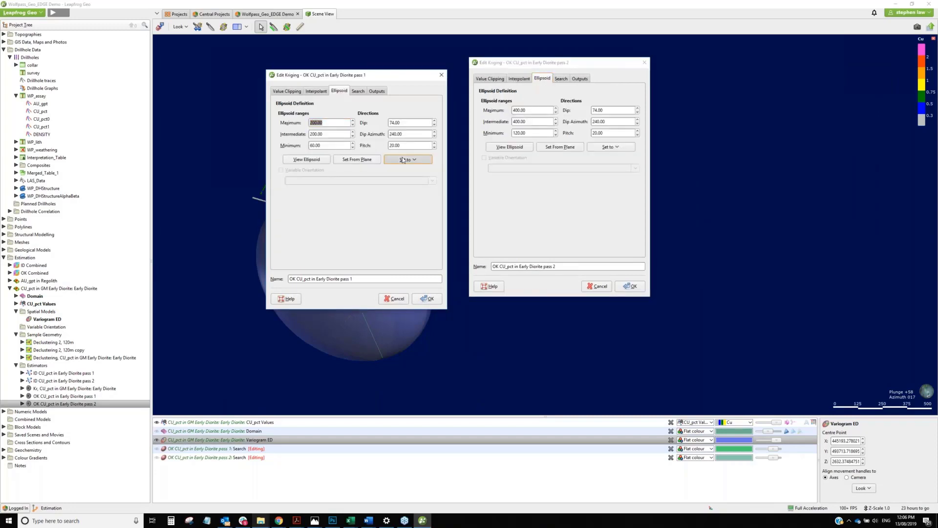
left_click(403, 160)
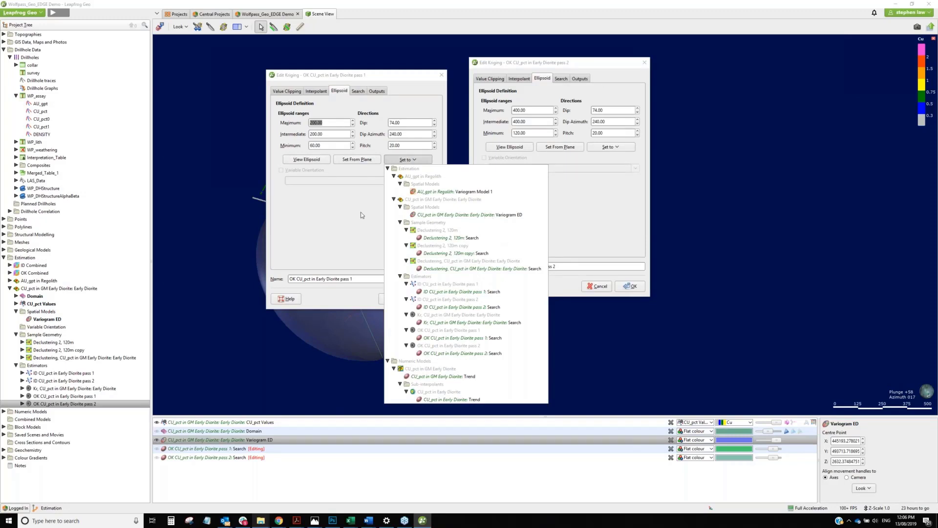
left_click(348, 217)
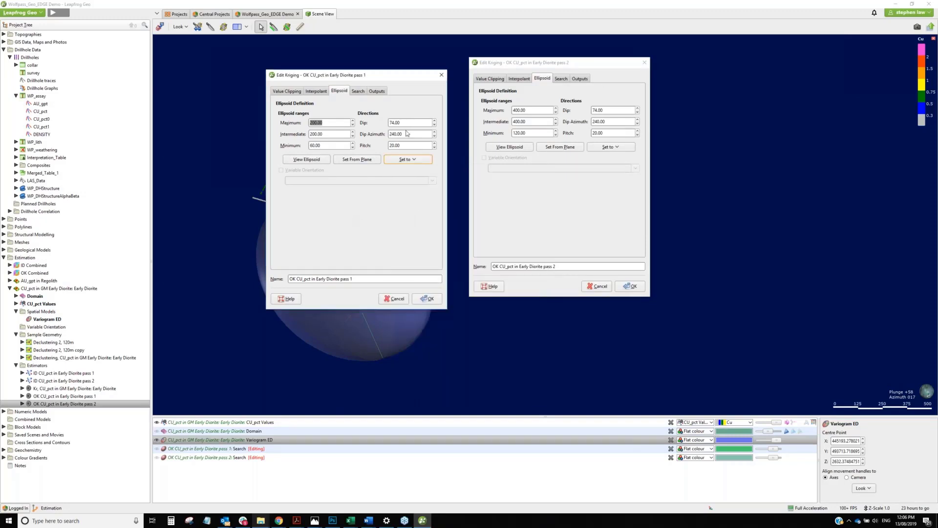
left_click(333, 122)
left_click_drag(504, 65, 488, 79)
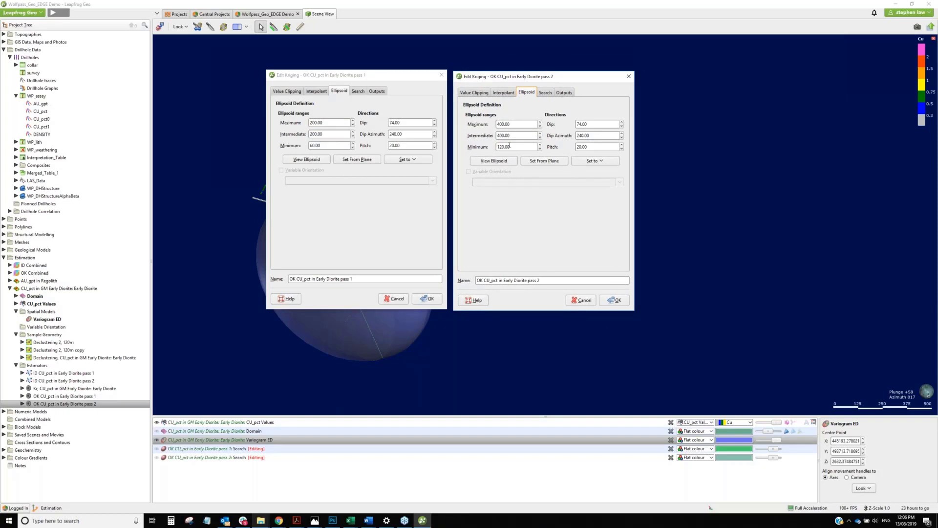
- Compare both passes' sample search settings, toggle pass 2's Drillhole Limit off and on, and close both kriging estimators without saving
left_click(359, 92)
left_click(551, 93)
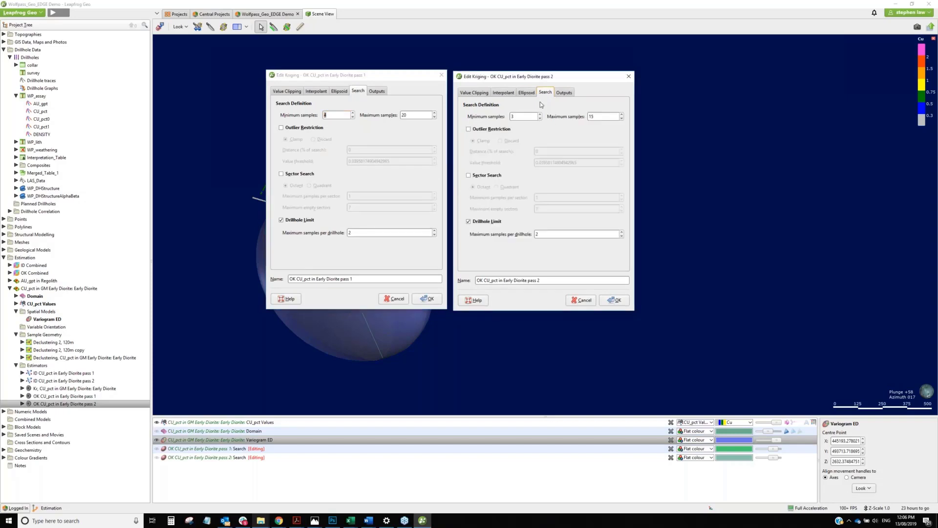
left_click(340, 115)
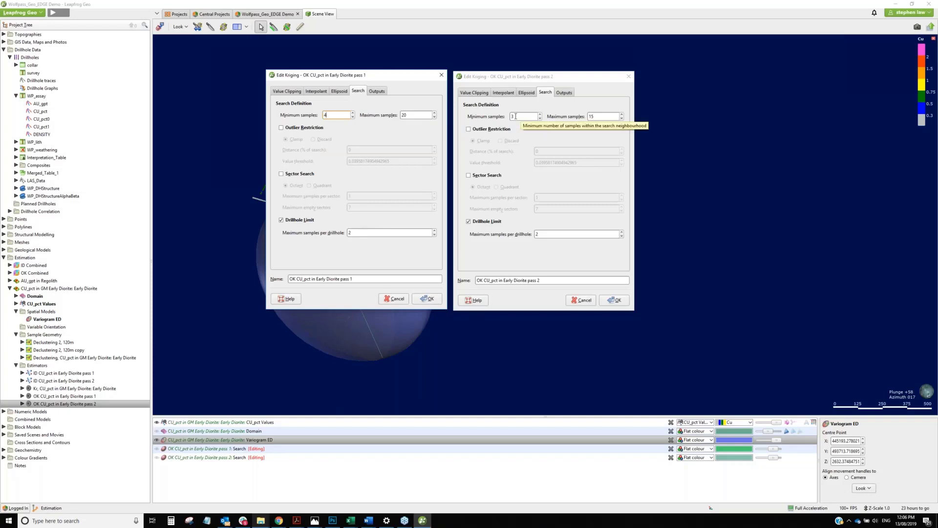
left_click(468, 223)
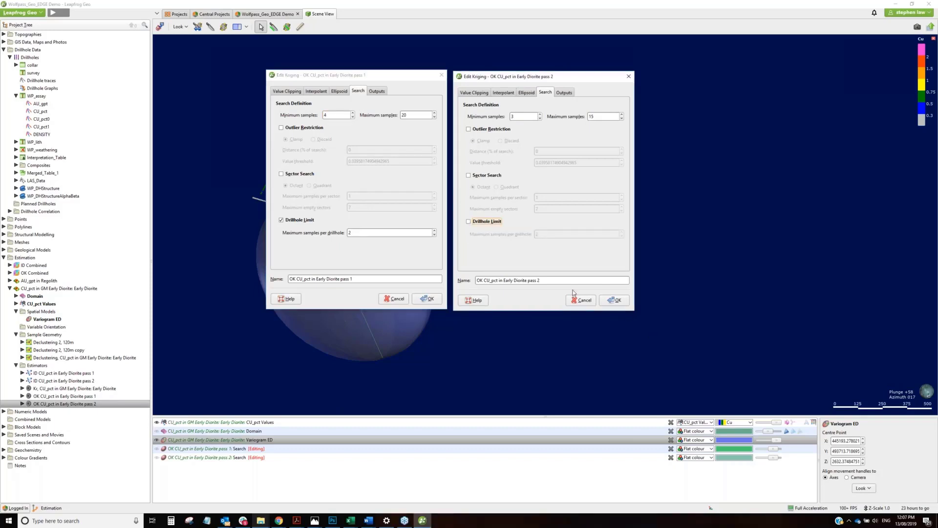
left_click(469, 222)
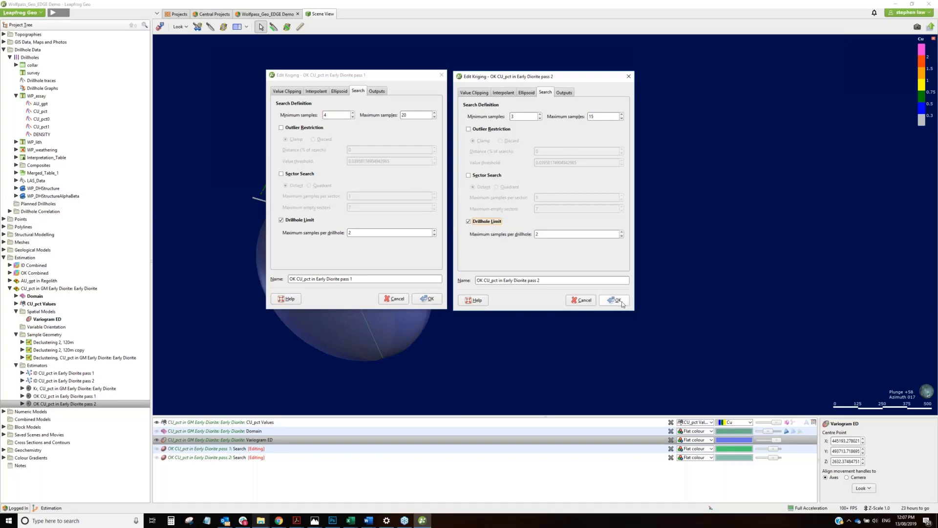
left_click(586, 304)
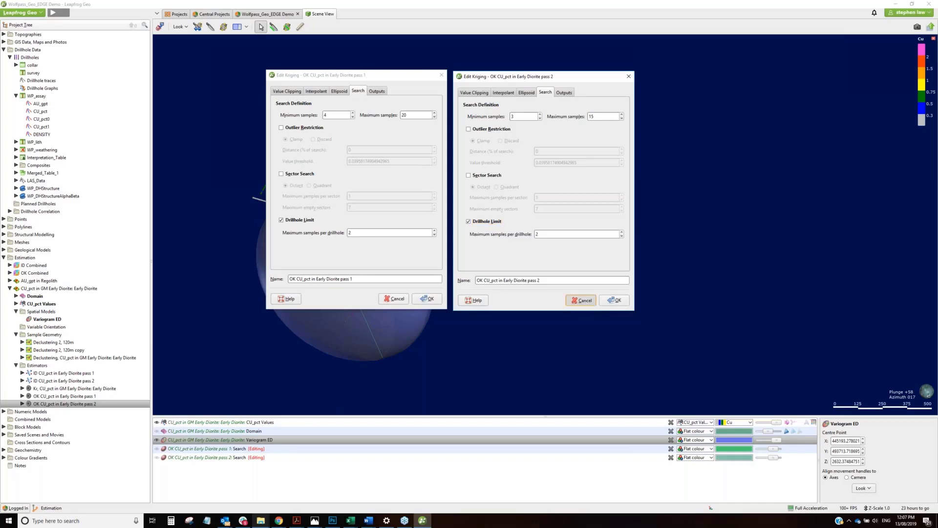
left_click(395, 300)
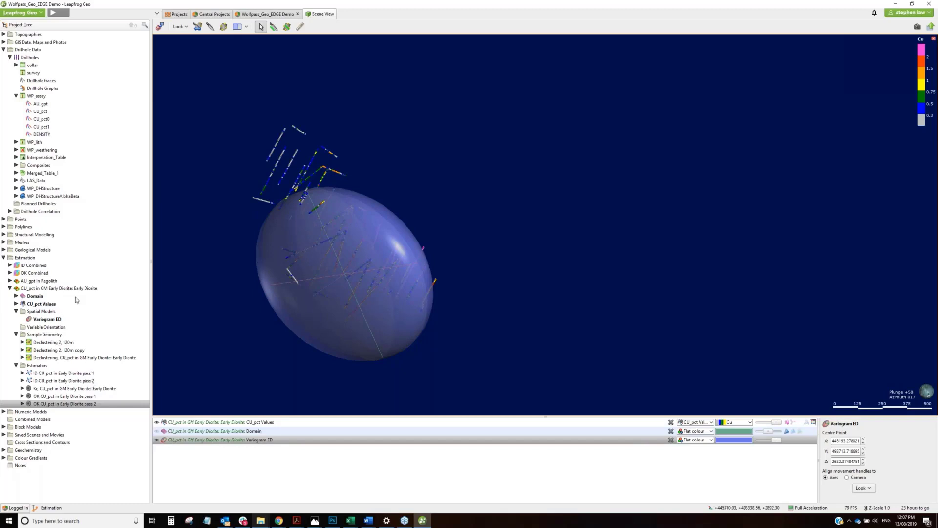
- Start a new combined estimator from ID CU_pct in Early Diorite pass 1 and ID CU_pct in Early Diorite pass 2
left_click(30, 259)
right_click(31, 260)
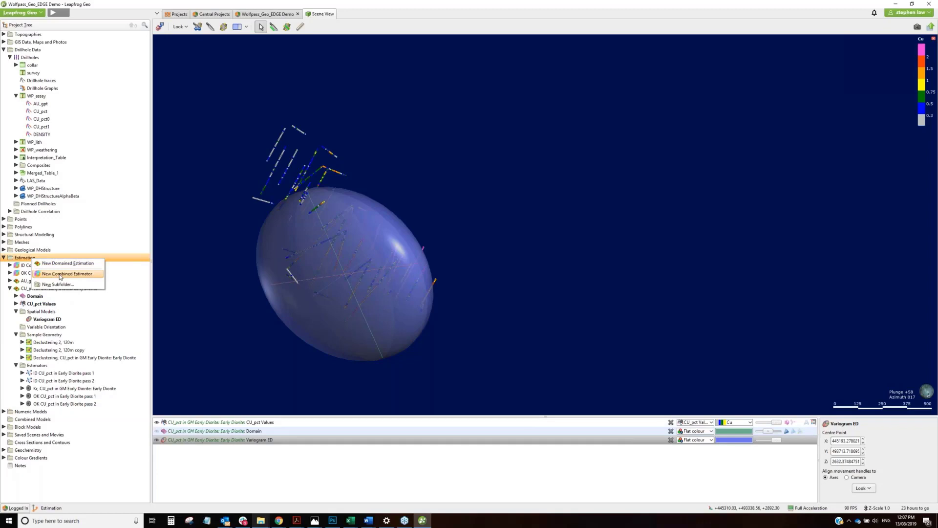
left_click(60, 275)
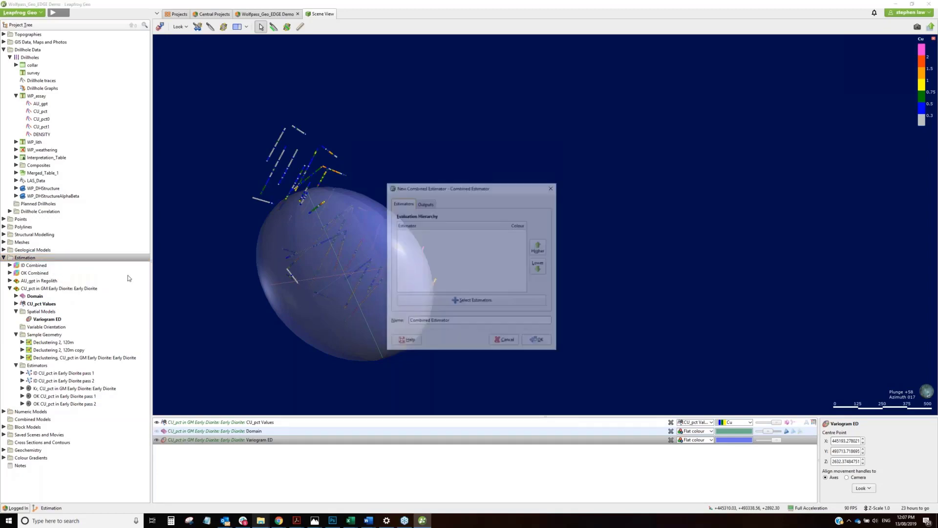
left_click_drag(473, 190, 592, 174)
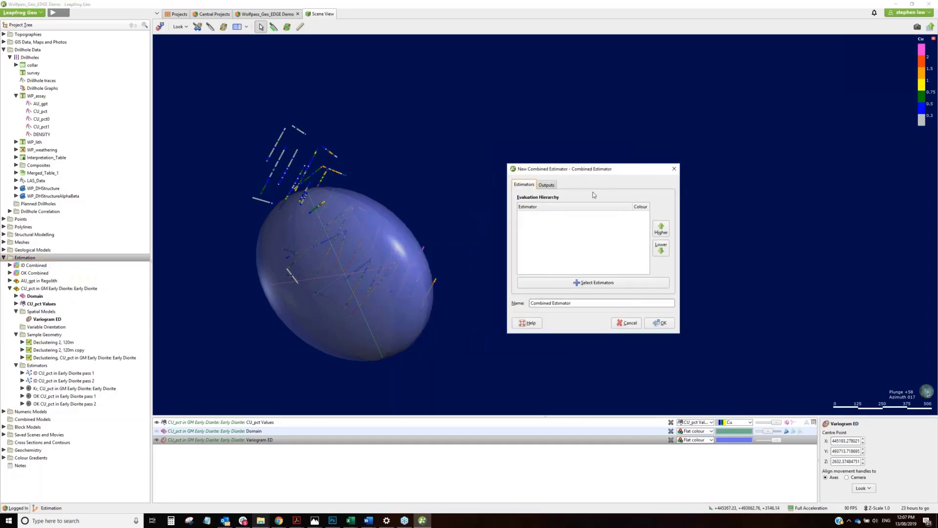
left_click(593, 284)
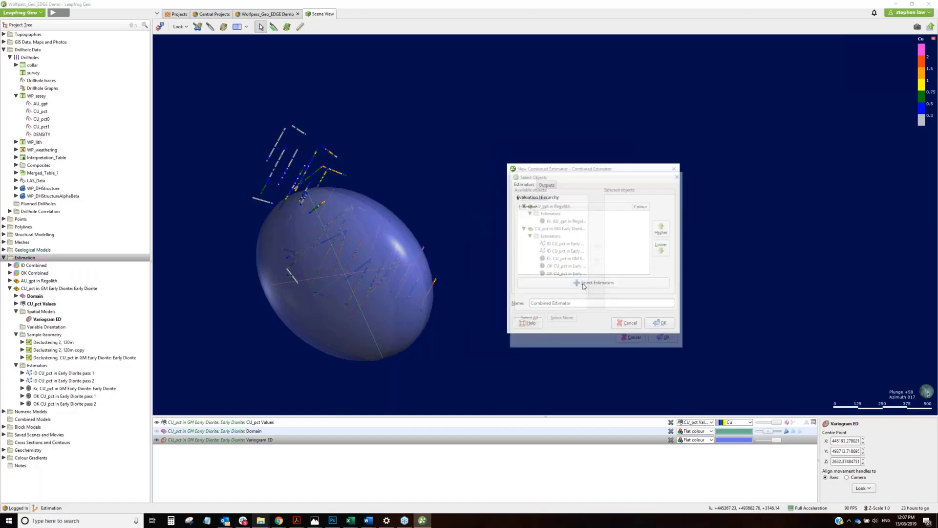
left_click_drag(766, 239, 878, 239)
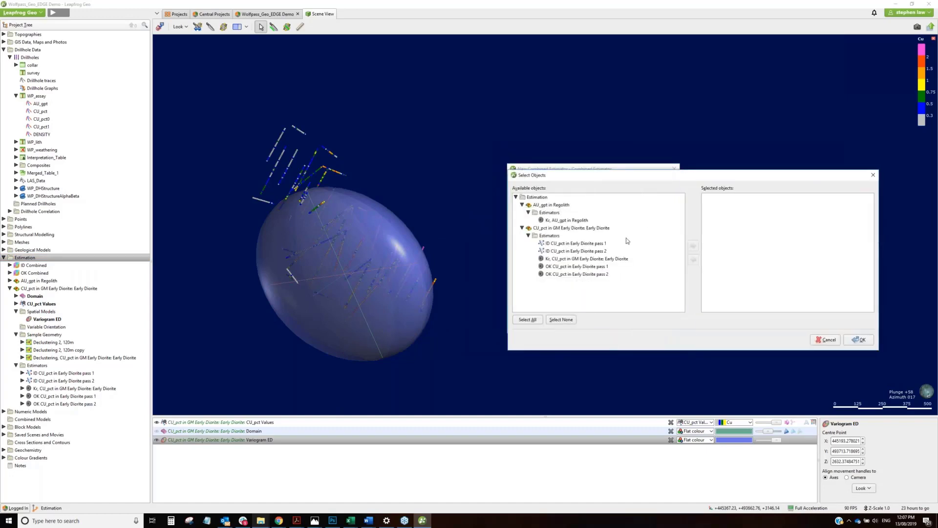
left_click(586, 245)
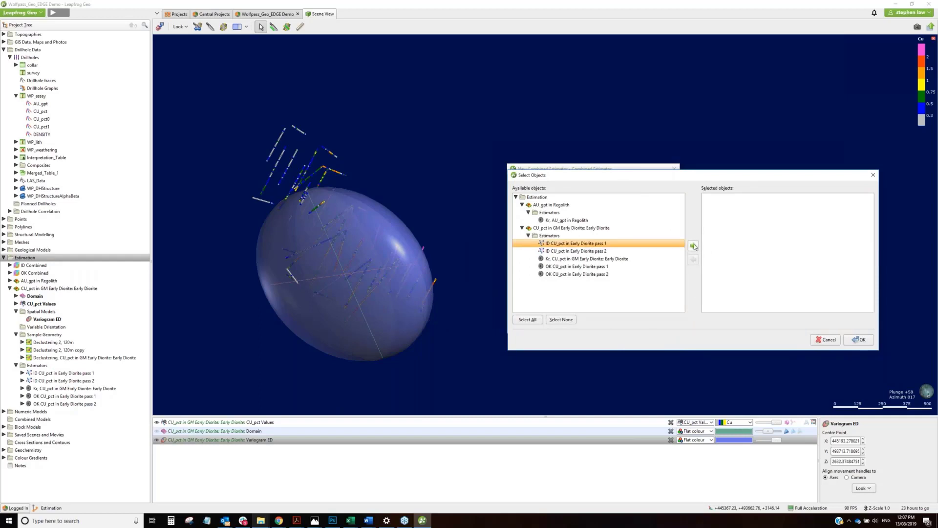
left_click(693, 246)
left_click(680, 243)
left_click(694, 246)
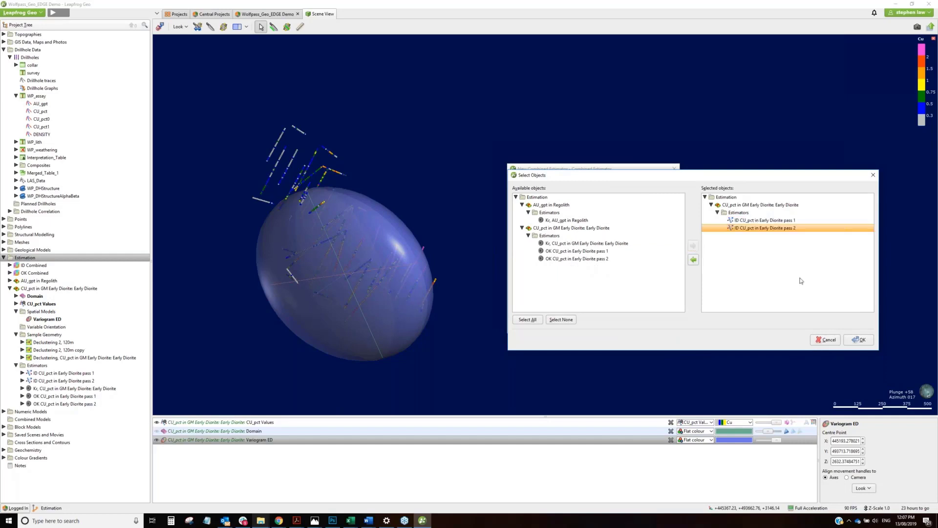
left_click(861, 339)
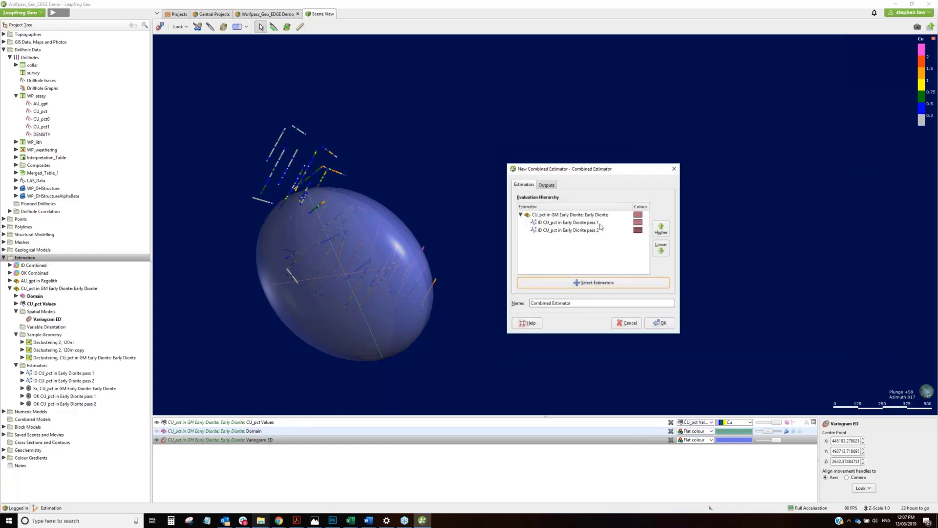
- Exclude the domain output, include number of samples and average distance to sample, and create the combined estimator
left_click(547, 184)
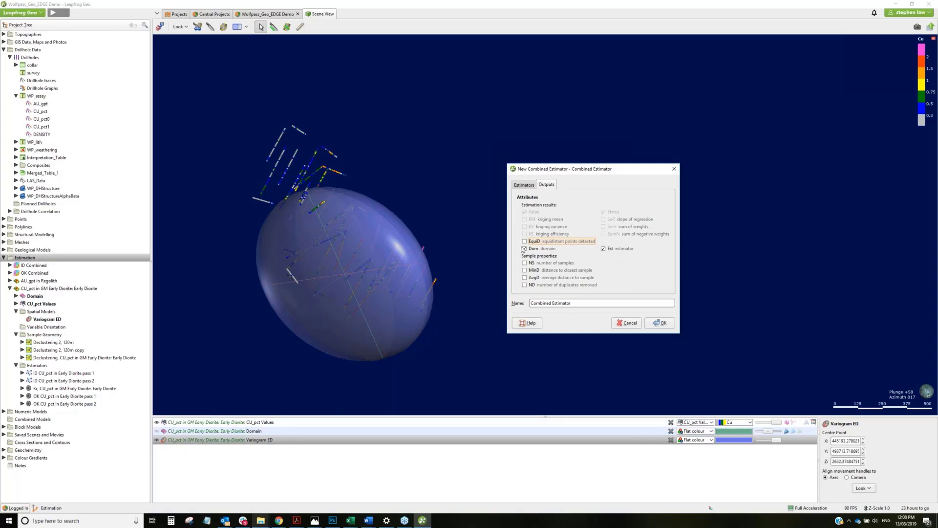
left_click(525, 250)
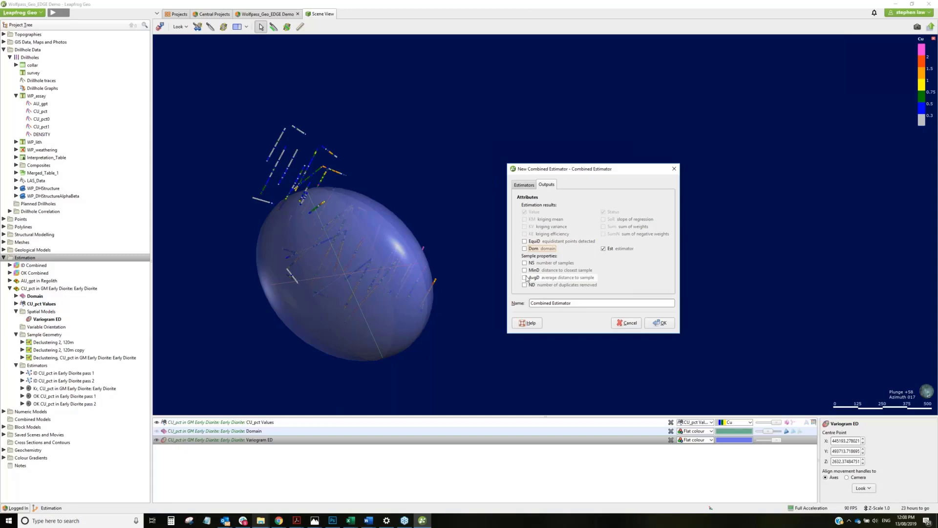
left_click(525, 278)
left_click(524, 263)
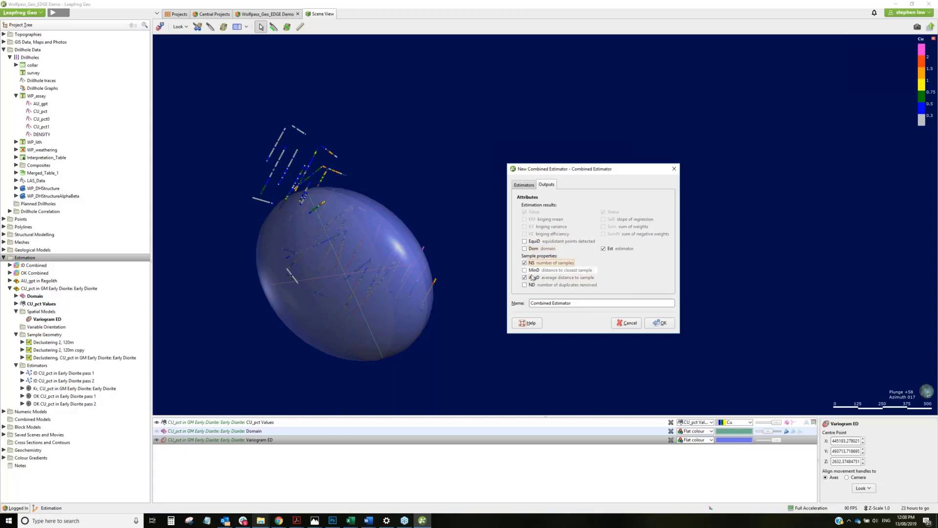
left_click(659, 324)
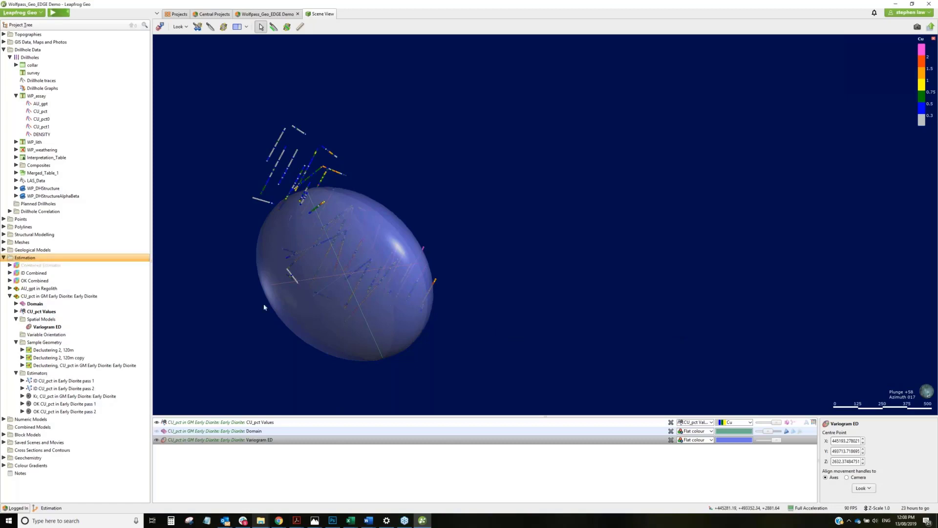
- Review the output attributes of the existing ID Combined estimator and close it without changes
right_click(38, 275)
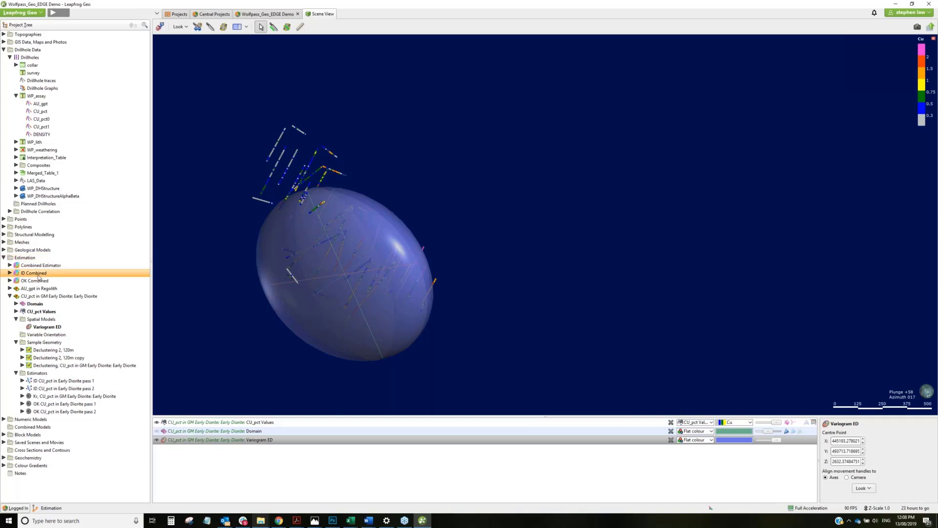
left_click(58, 279)
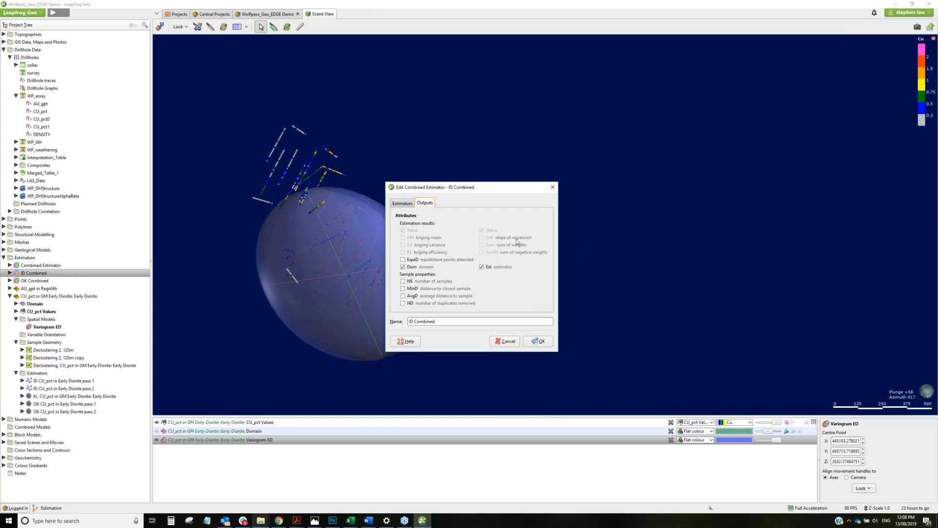
left_click(506, 341)
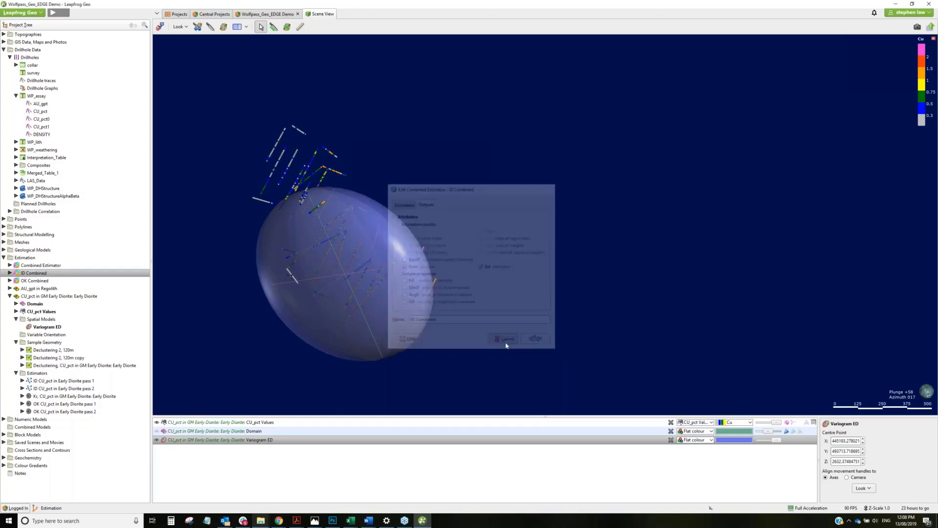
- Delete the newly created Combined Estimator from the Estimation folder
right_click(47, 266)
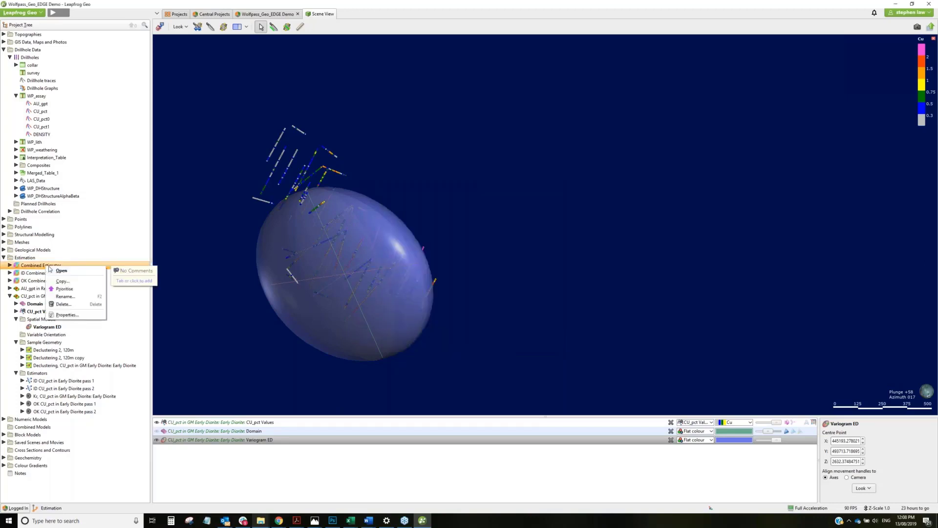
left_click(75, 306)
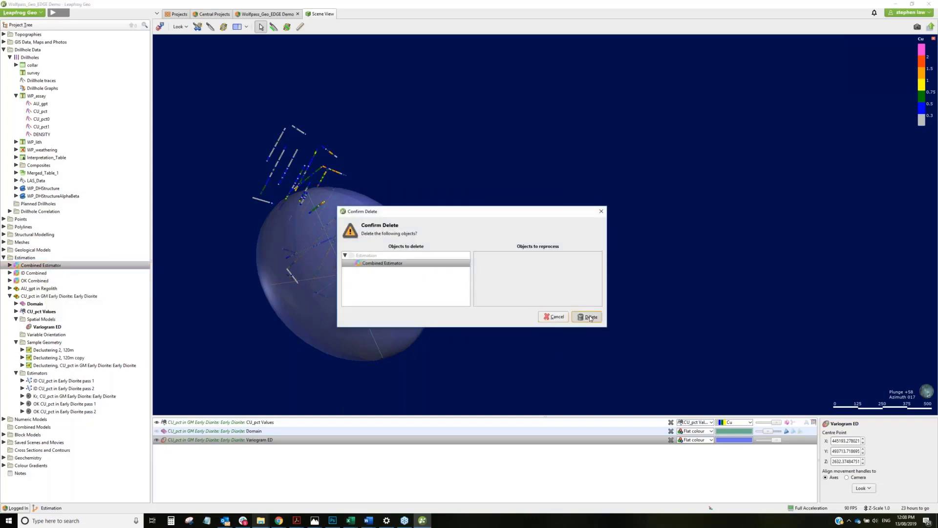
left_click(591, 317)
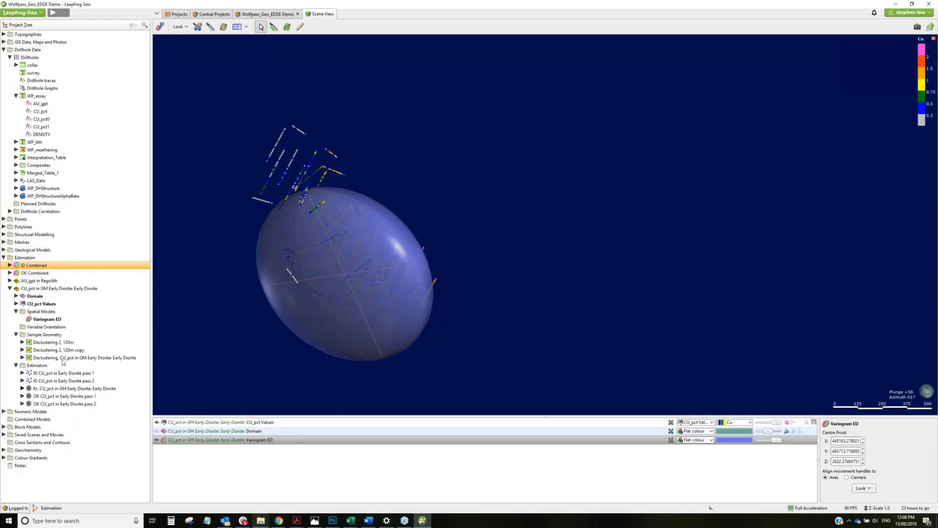
- Copy the CU_pct Early Diorite domained estimation using AU_gpt from WP_assay as its numeric values
left_click(10, 289)
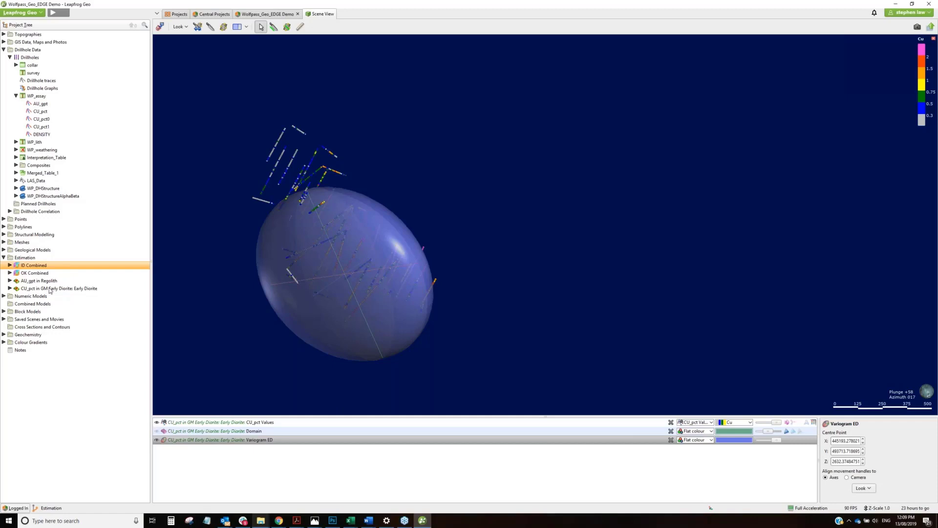
right_click(49, 290)
left_click(62, 305)
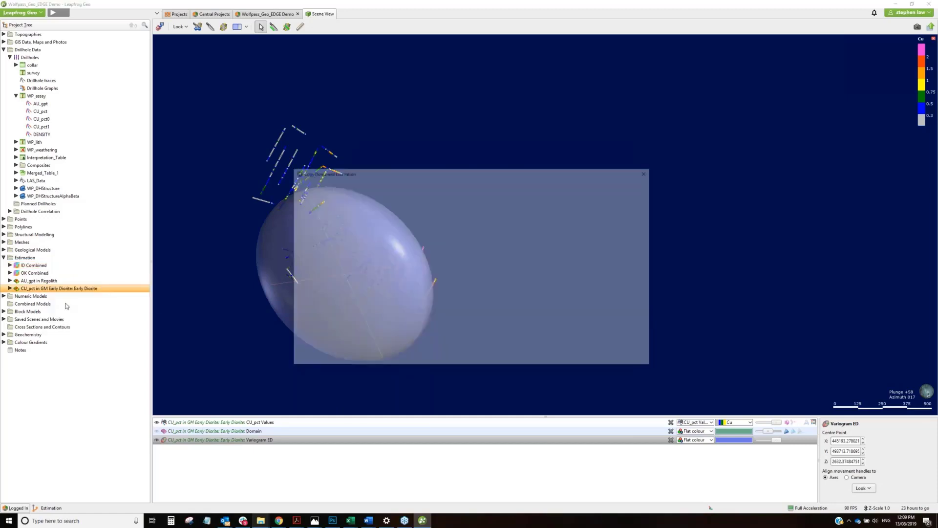
left_click(387, 235)
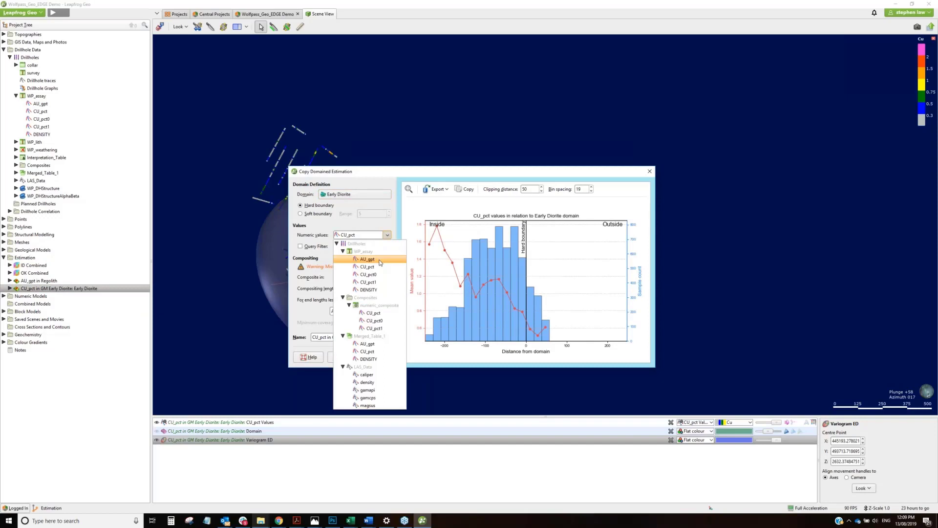
left_click(380, 260)
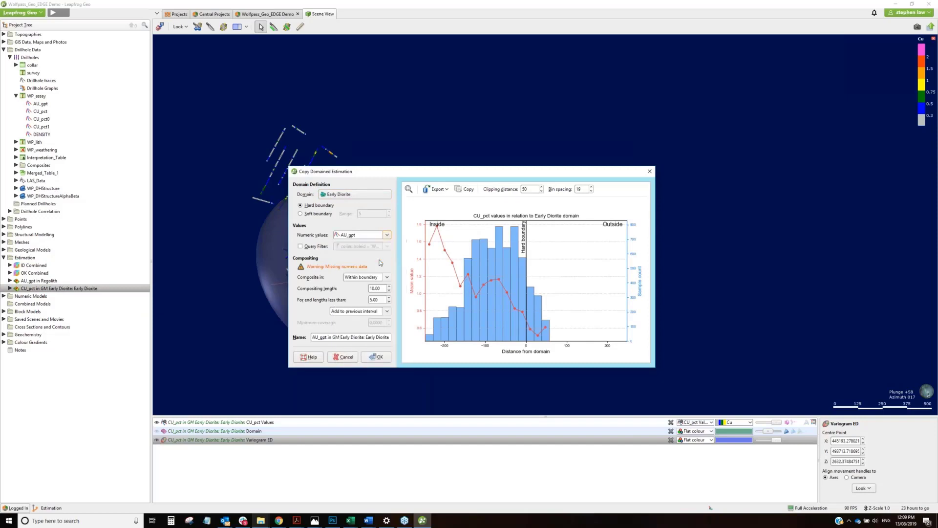
left_click(374, 358)
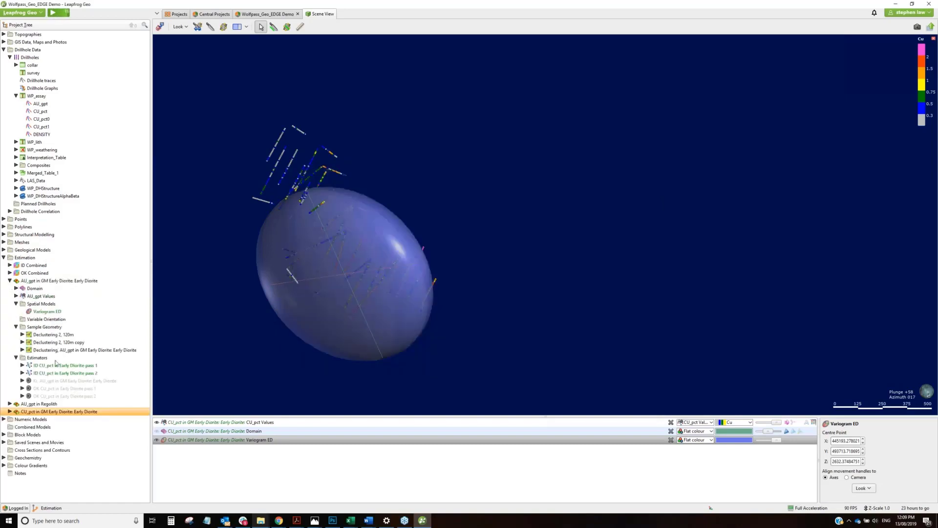
- Review the copied Variogram ED and the OK pass 1 kriging settings under the AU_gpt Early Diorite estimation, closing both without changes
right_click(54, 312)
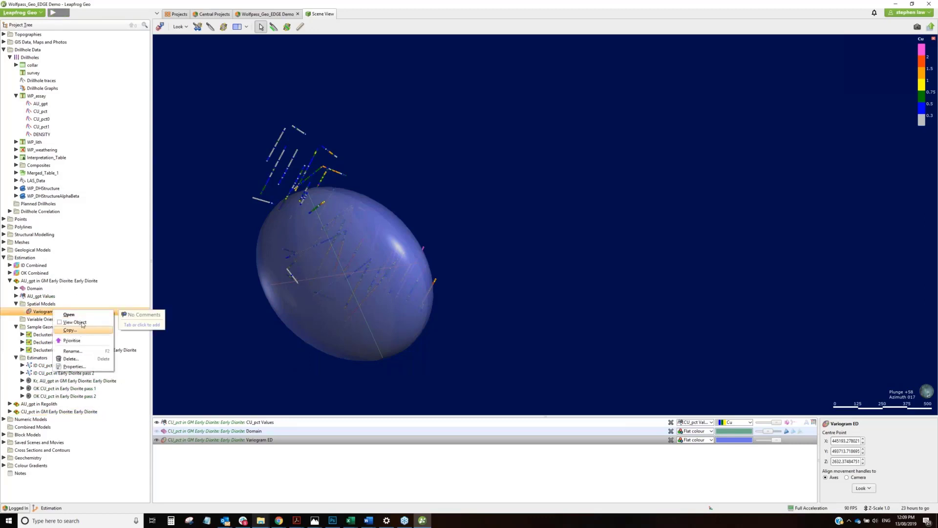
left_click(76, 315)
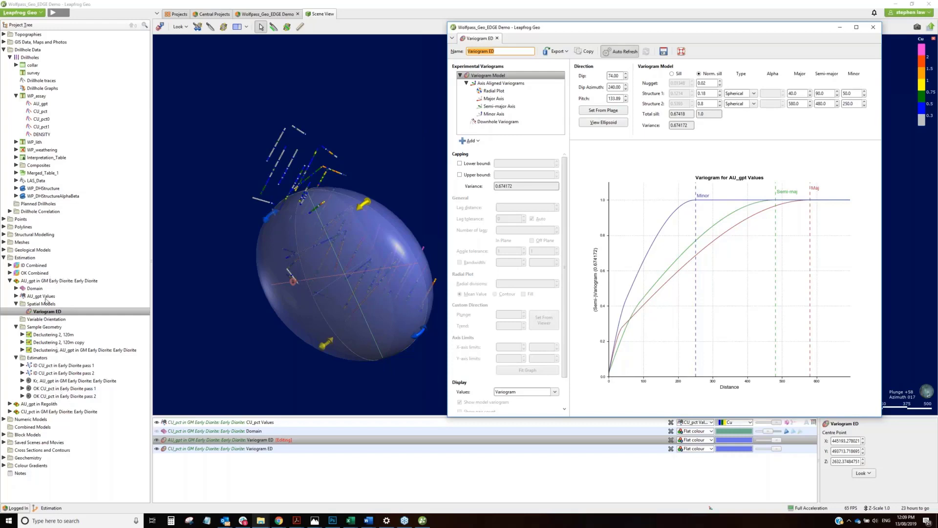
right_click(46, 390)
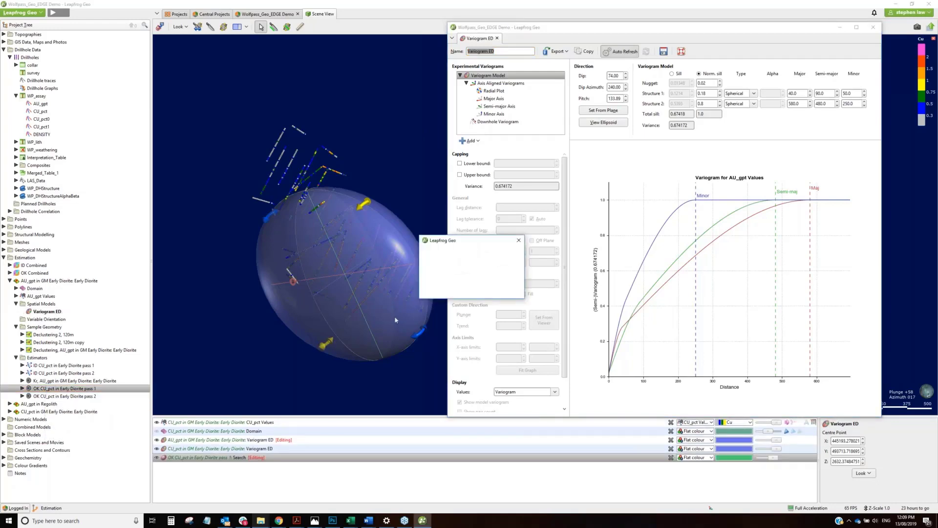
left_click(491, 293)
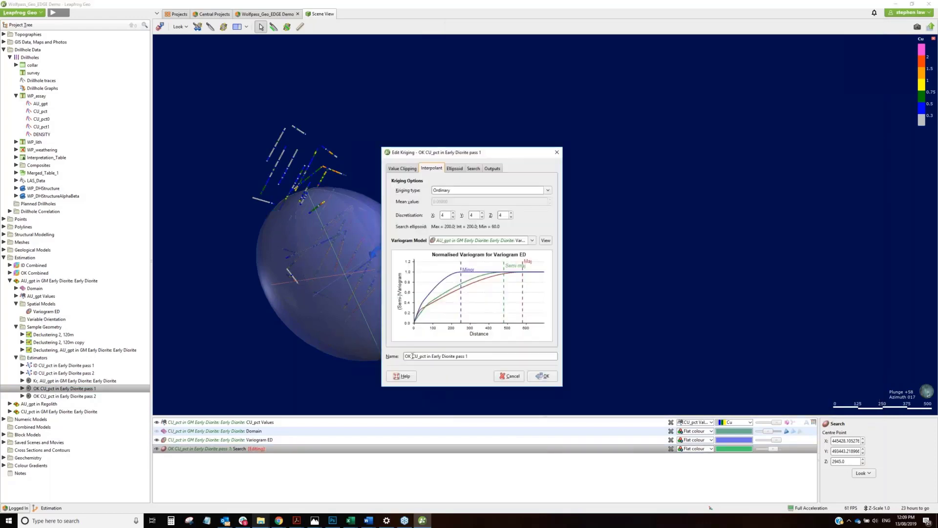
left_click(413, 356)
left_click(516, 379)
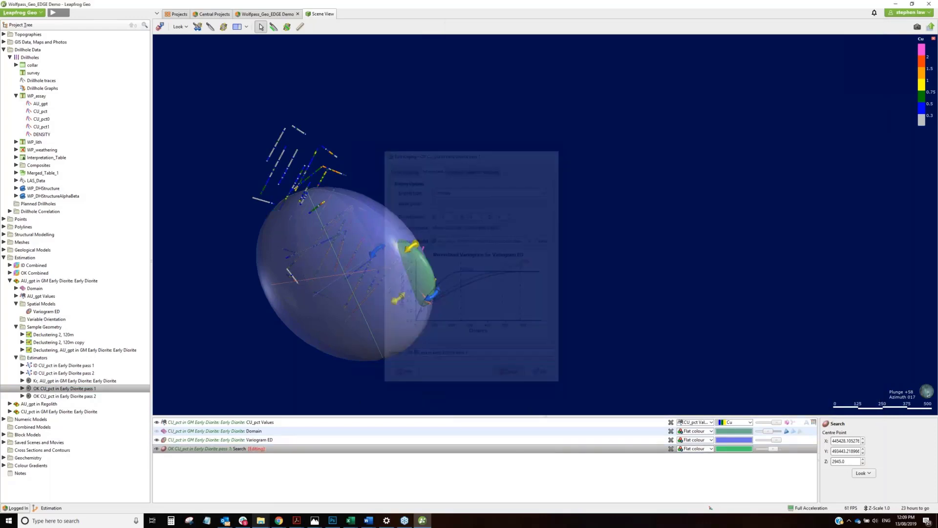
- Delete the copied AU_gpt in GM Early Diorite domained estimation from the Estimation folder
left_click(46, 282)
right_click(46, 282)
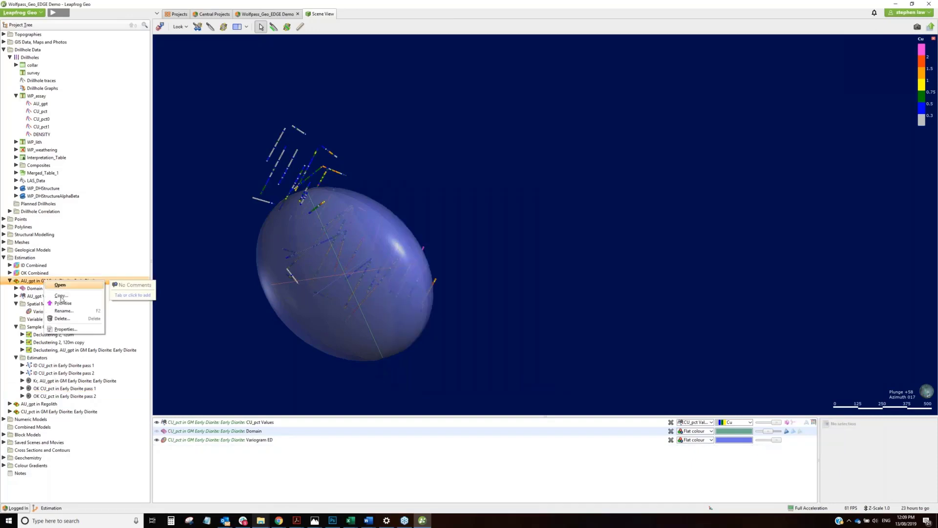
left_click(70, 323)
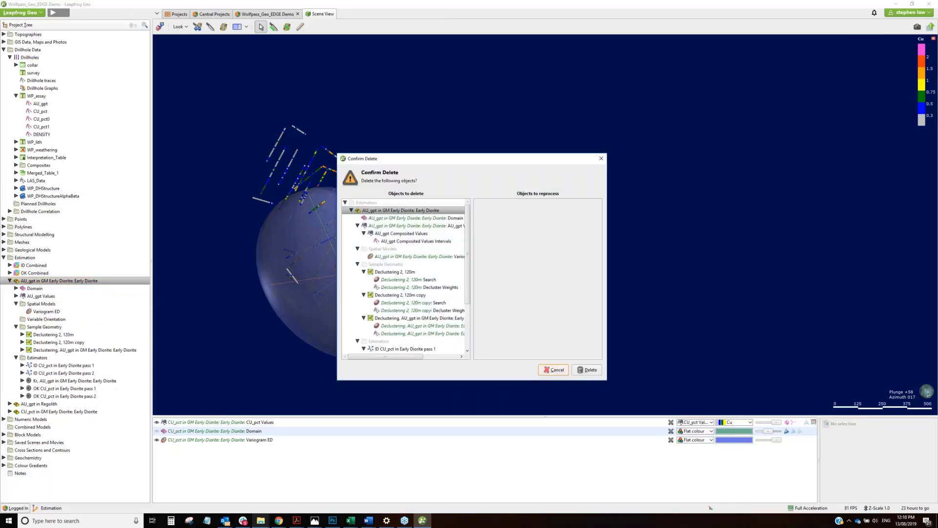
left_click(588, 370)
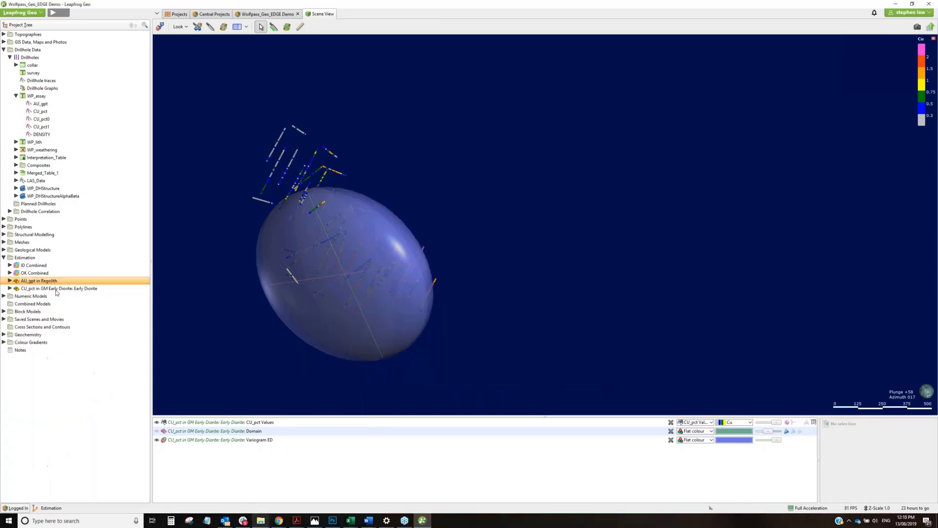
left_click(24, 259)
right_click(24, 260)
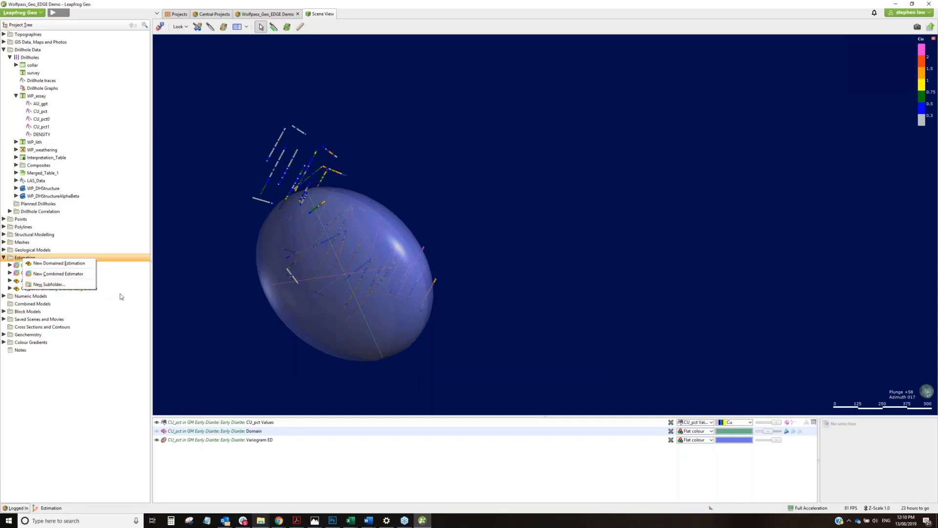
key("Escape")
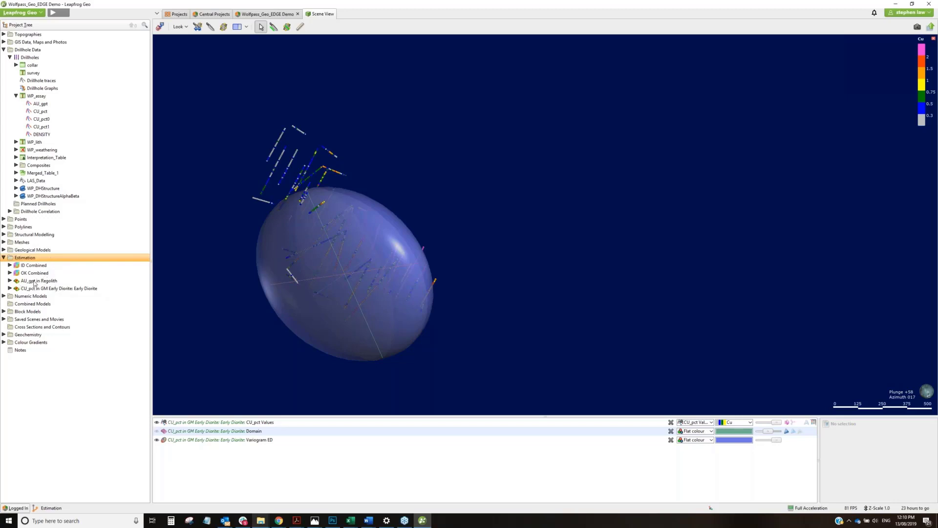
- Hide the CU_pct values and Variogram ED in the scene, and display the AU_gpt in Regolith domain with its AU_gpt values
left_click(9, 281)
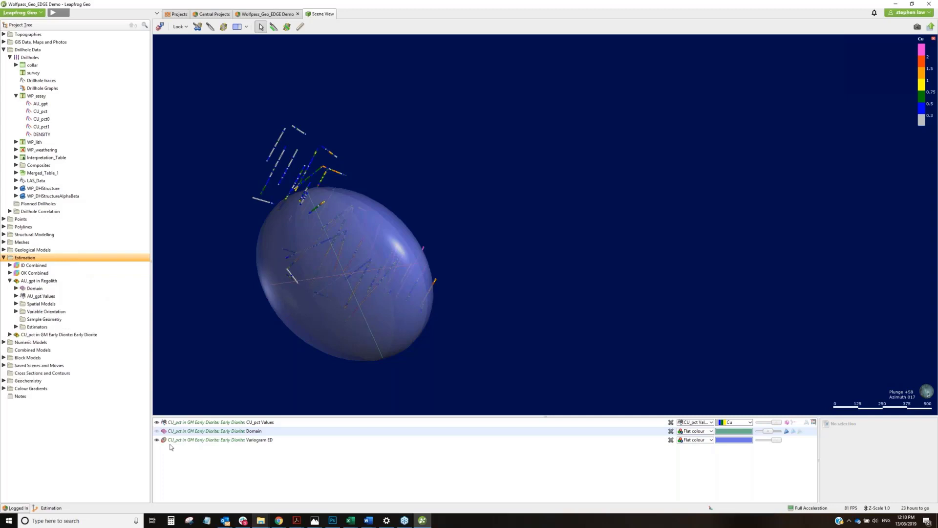
left_click(156, 423)
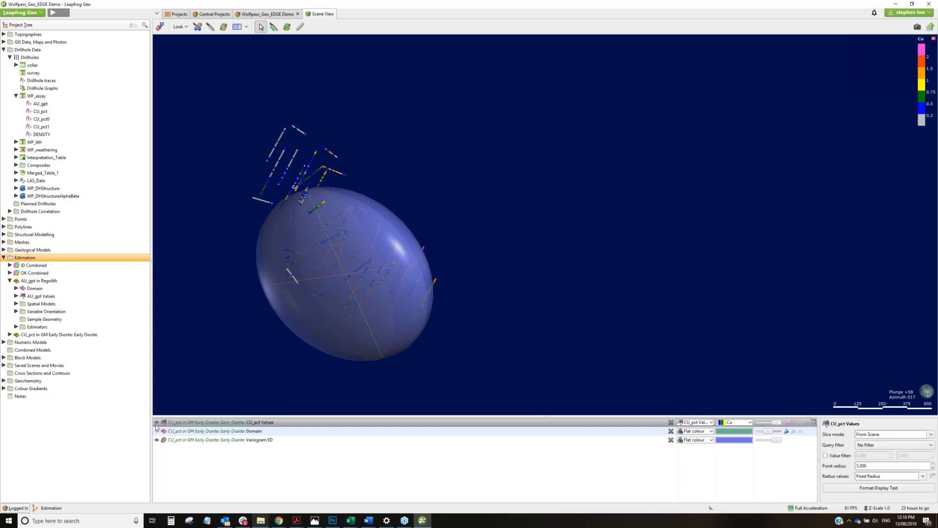
left_click(157, 440)
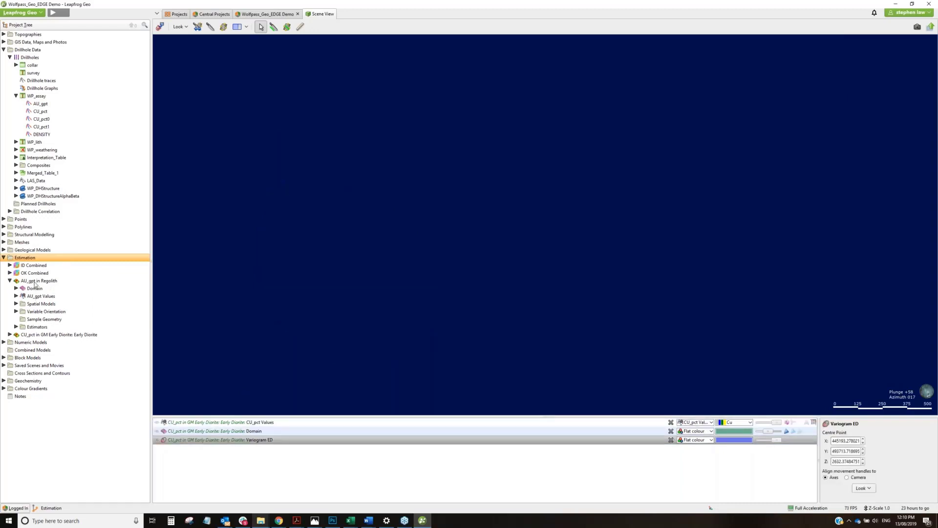
left_click_drag(20, 288, 353, 259)
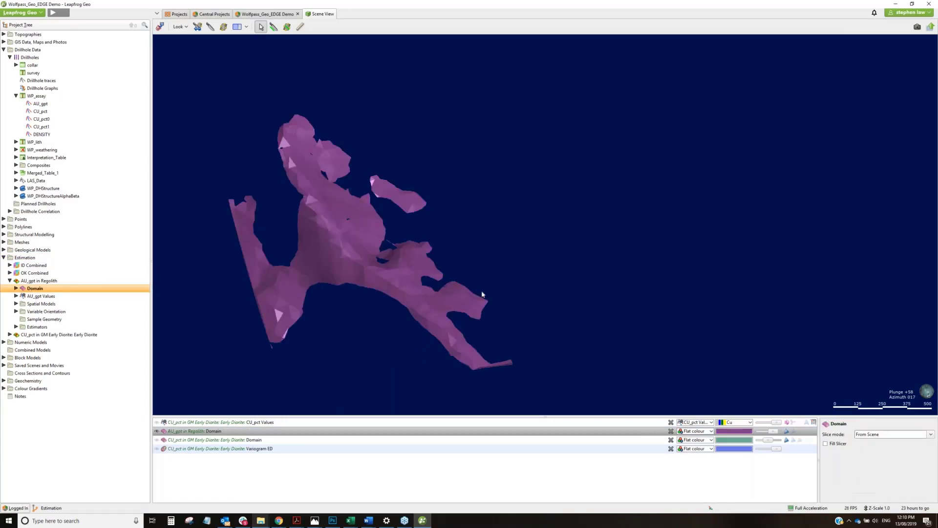
left_click_drag(486, 264, 647, 204)
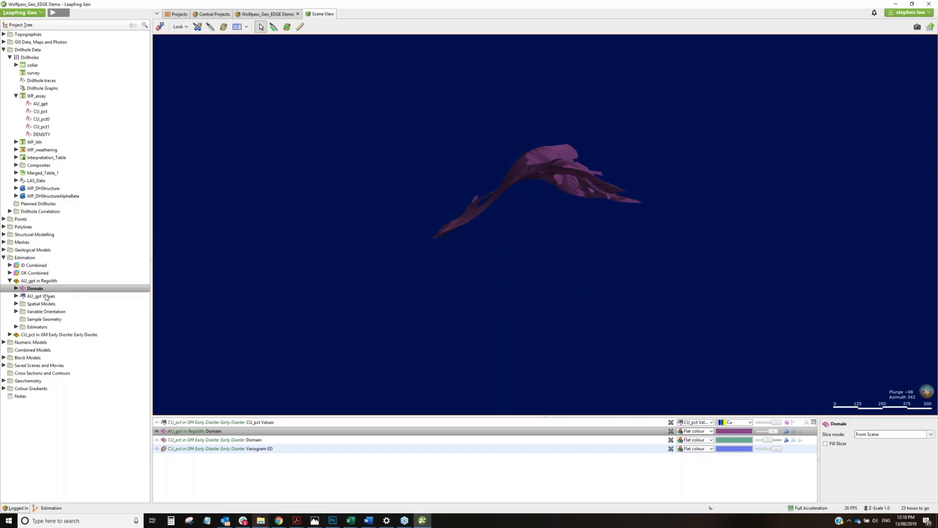
left_click_drag(46, 296, 550, 298)
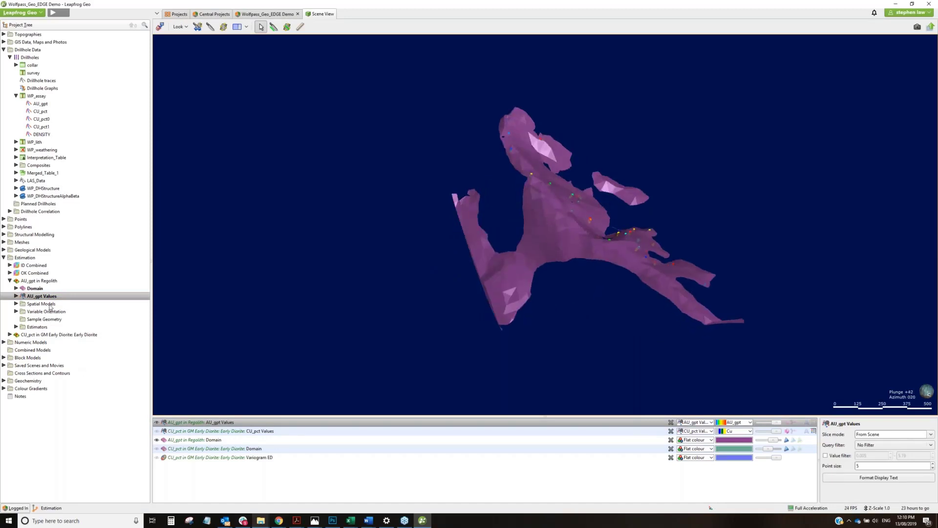
left_click_drag(475, 343, 357, 263)
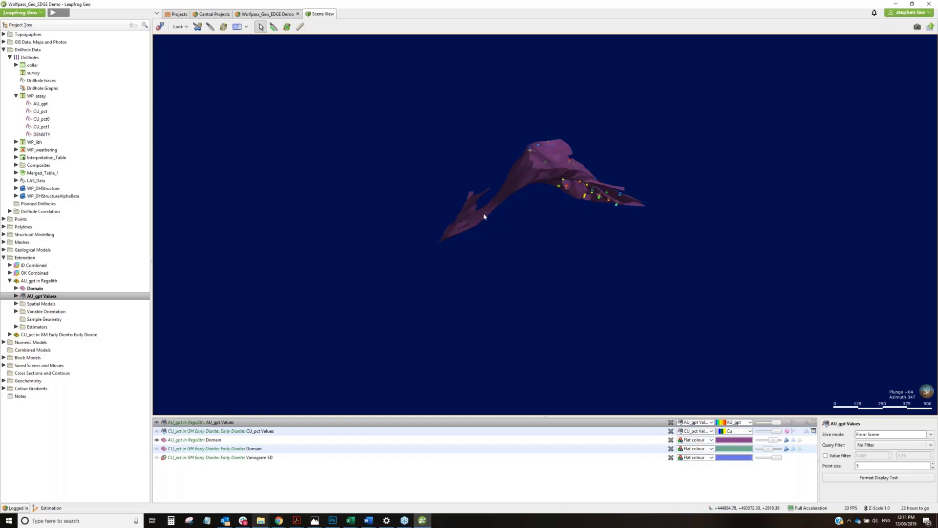
- Open Variogram Model 1 of the AU_gpt in Regolith estimation and examine its ellipsoid in the scene beside the variogram window
left_click(16, 304)
left_click_drag(481, 328, 485, 315)
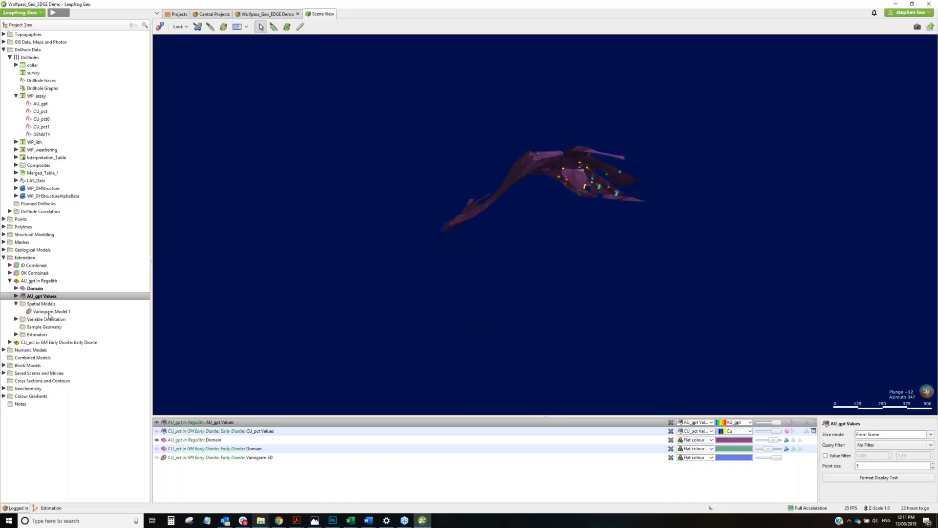
right_click(49, 314)
left_click(70, 315)
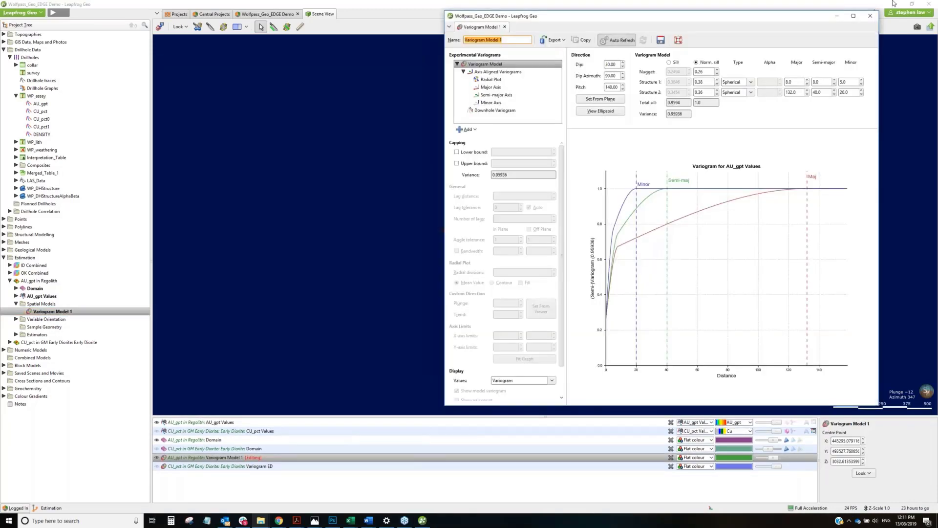
left_click_drag(752, 26, 280, 50)
middle_click_drag(557, 189, 599, 228)
scroll(606, 237, "up", 4)
left_click_drag(618, 251, 630, 332)
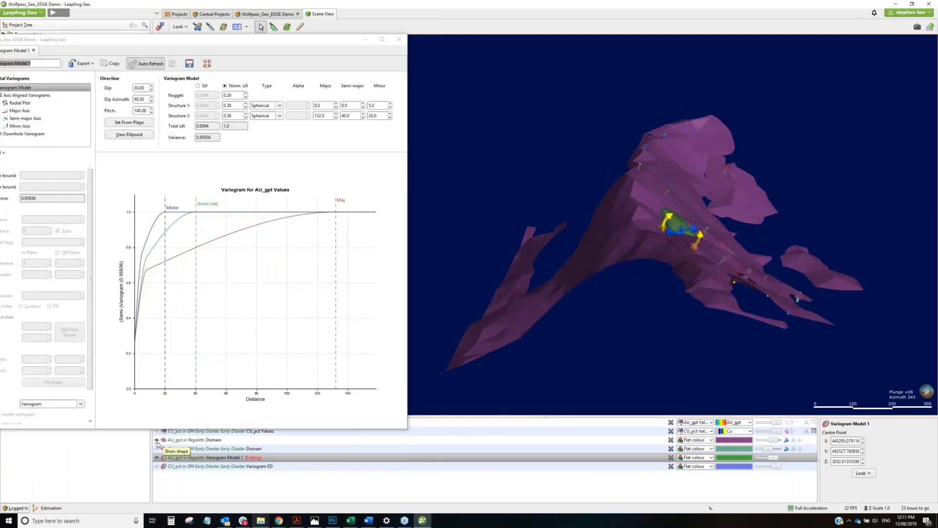
- Hide the Regolith domain and inspect the variogram ellipsoid's orientation against the AU_gpt samples
left_click(157, 441)
scroll(711, 317, "up", 3)
left_click_drag(712, 318, 764, 227)
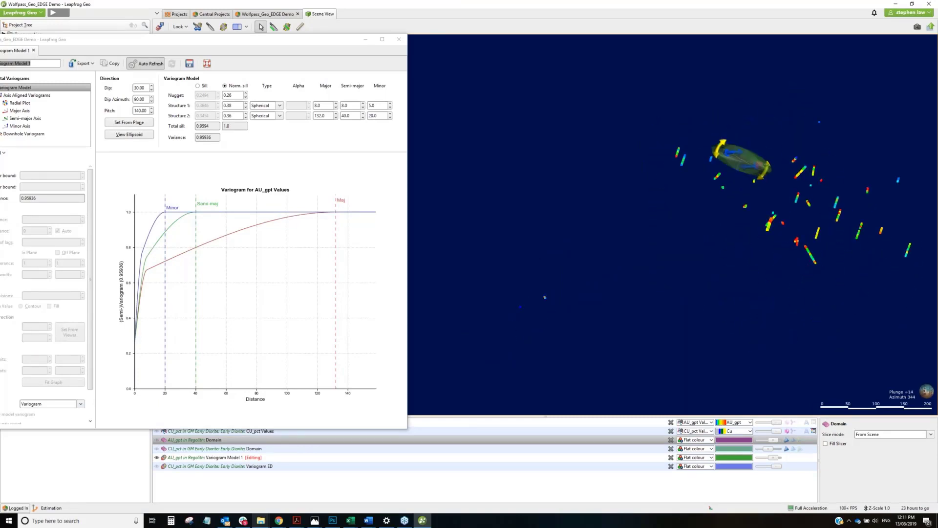
- Move the Variogram Model 1 window clear of the project tree and close it
left_click(315, 42)
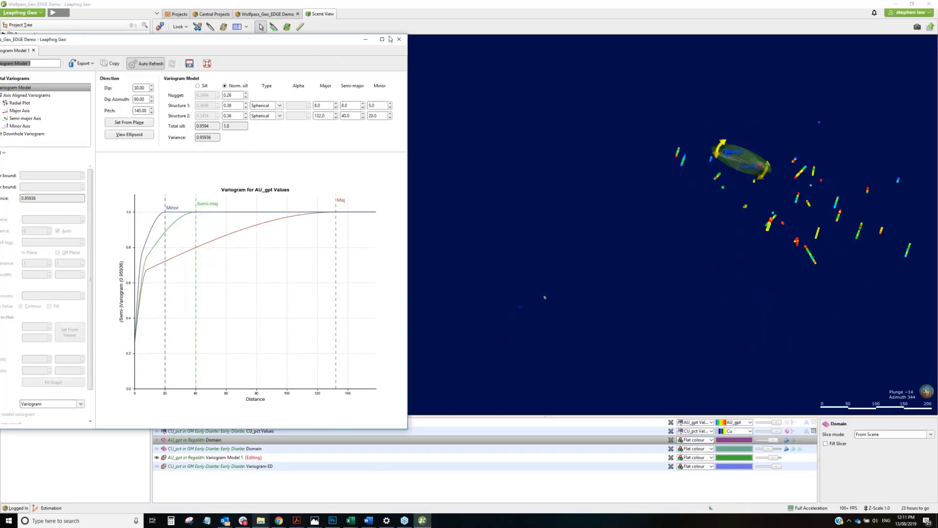
left_click_drag(390, 39, 615, 25)
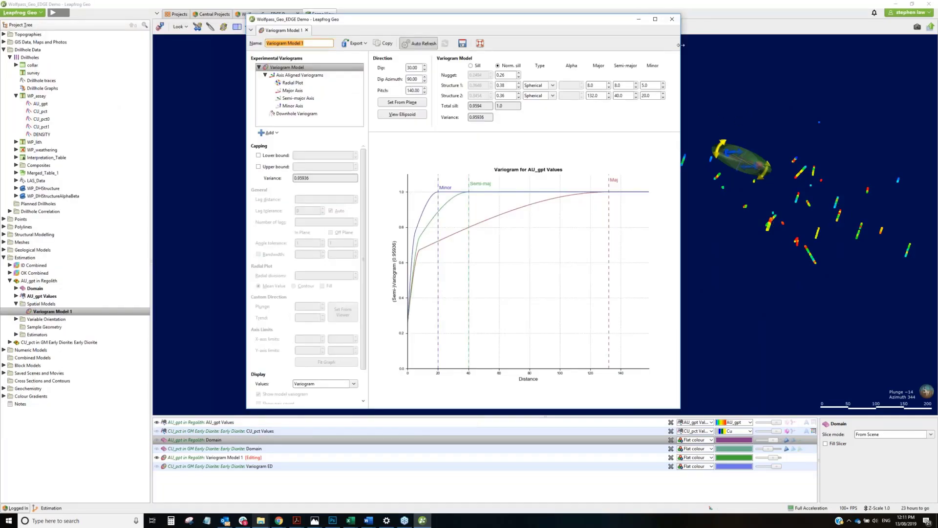
left_click(677, 19)
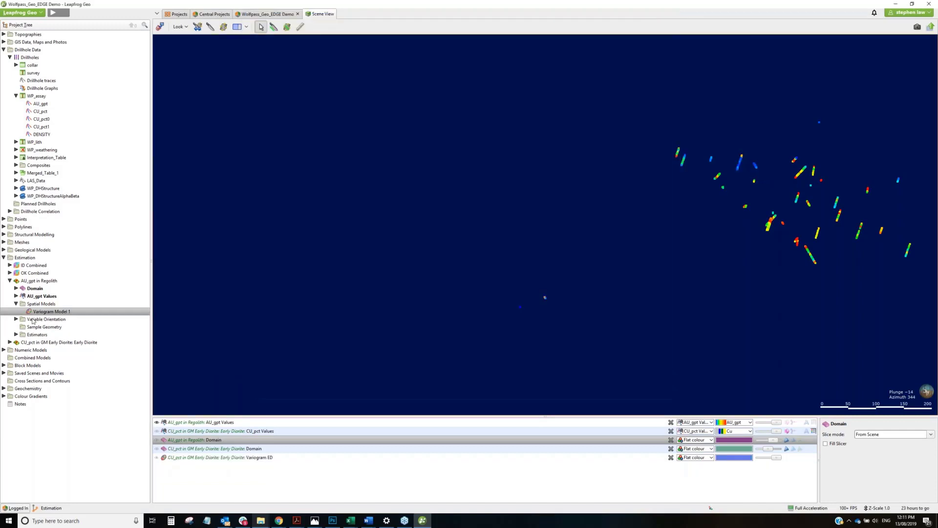
right_click(46, 321)
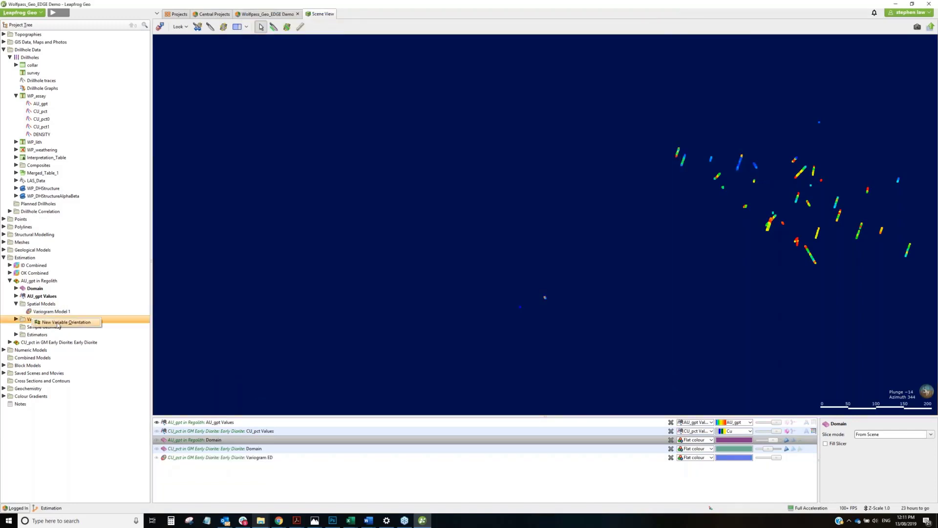
left_click(57, 323)
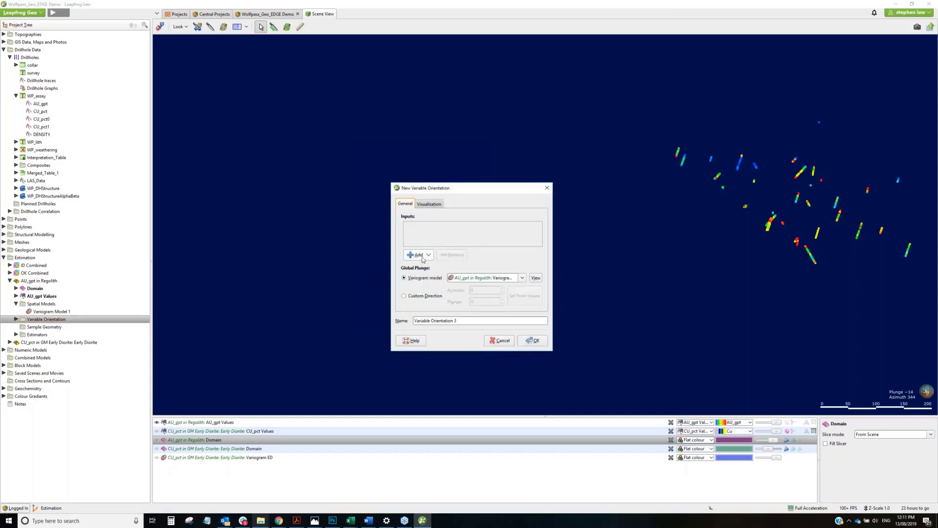
left_click(421, 256)
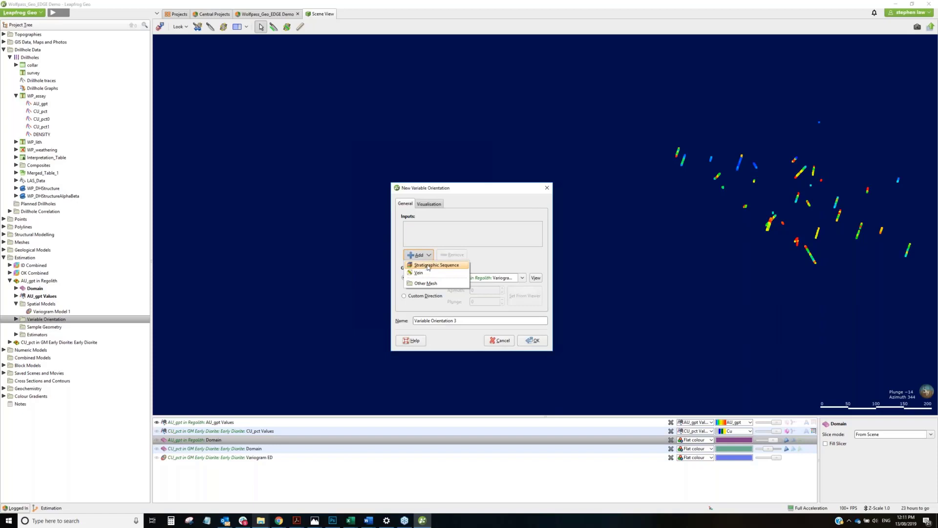
left_click(424, 284)
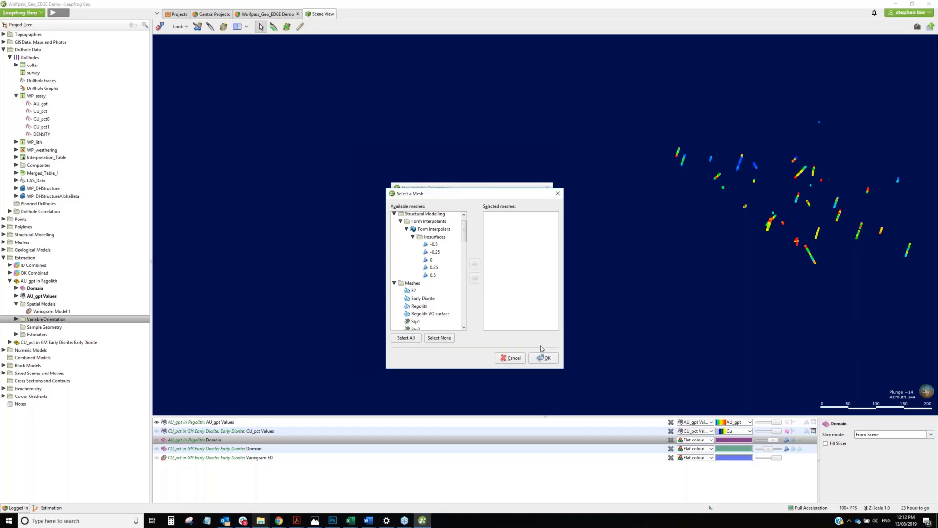
left_click(518, 362)
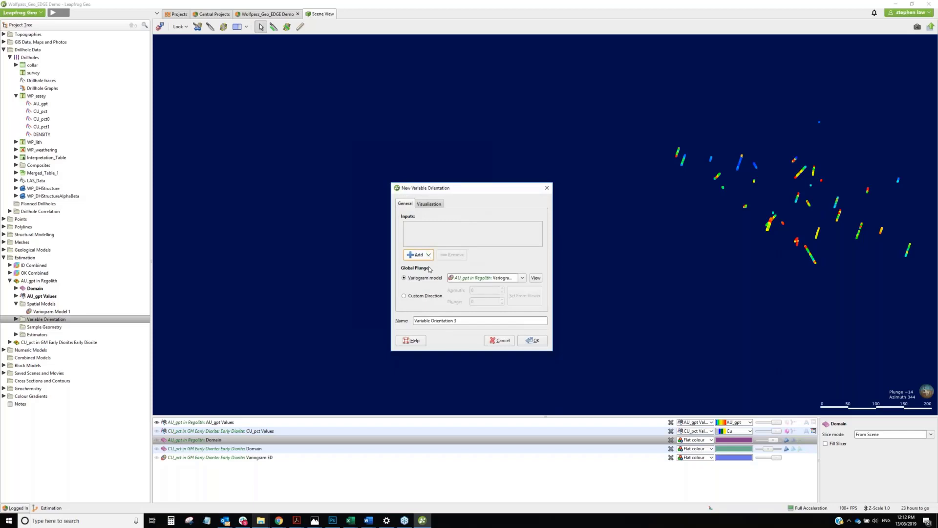
left_click(499, 341)
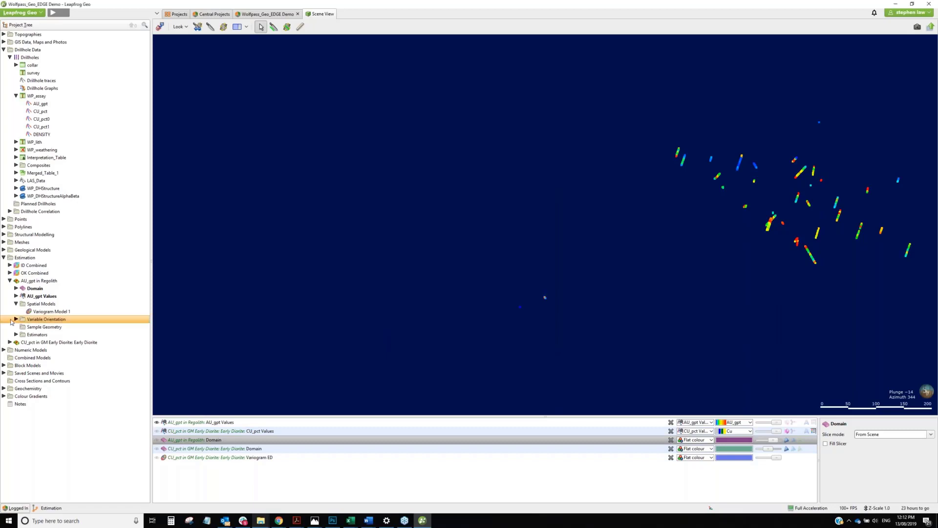
- Edit the existing Variable Orientation of AU_gpt in Regolith to visualise on a custom grid spaced 20 in X, 20 in Y and 5 in Z
left_click(17, 319)
right_click(47, 326)
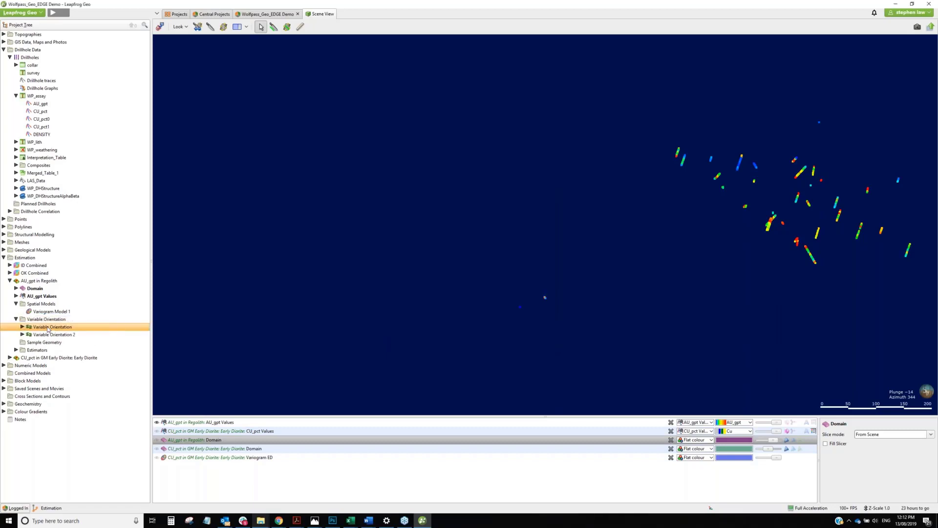
left_click(61, 331)
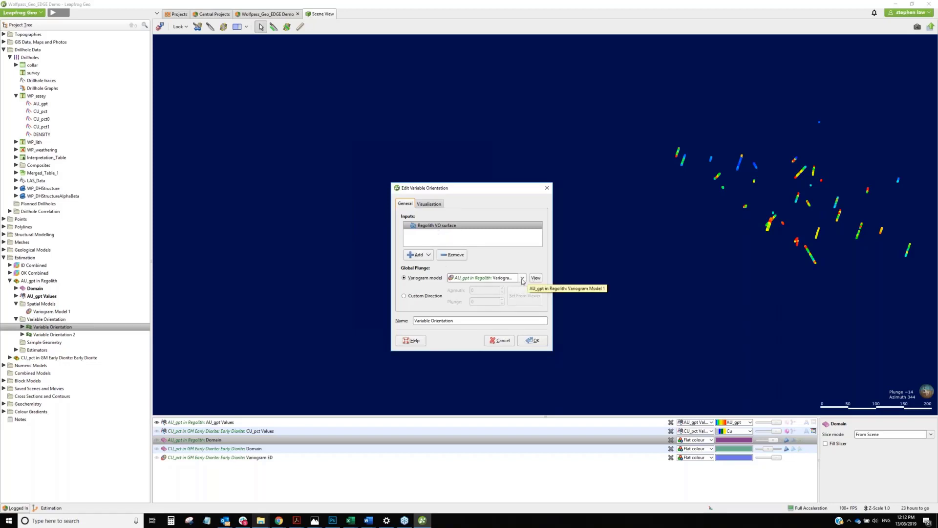
left_click(431, 205)
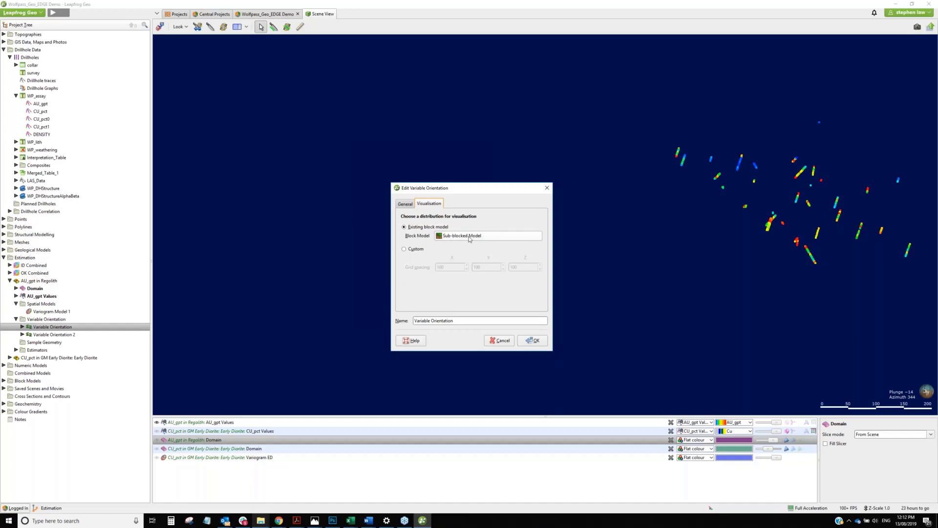
left_click(404, 248)
left_click_drag(458, 269, 427, 269)
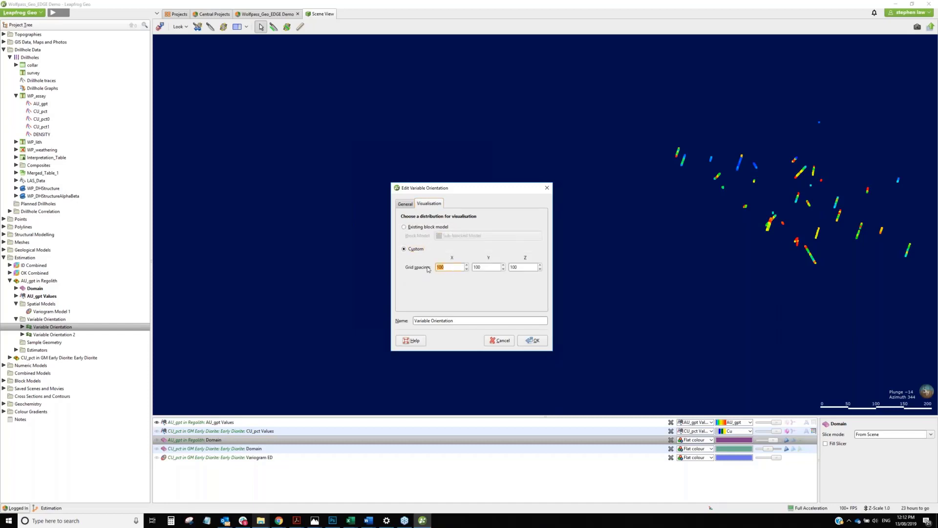
type("20")
key("Tab")
type("20")
left_click(521, 268)
left_click_drag(522, 269, 508, 271)
type("5")
left_click(533, 341)
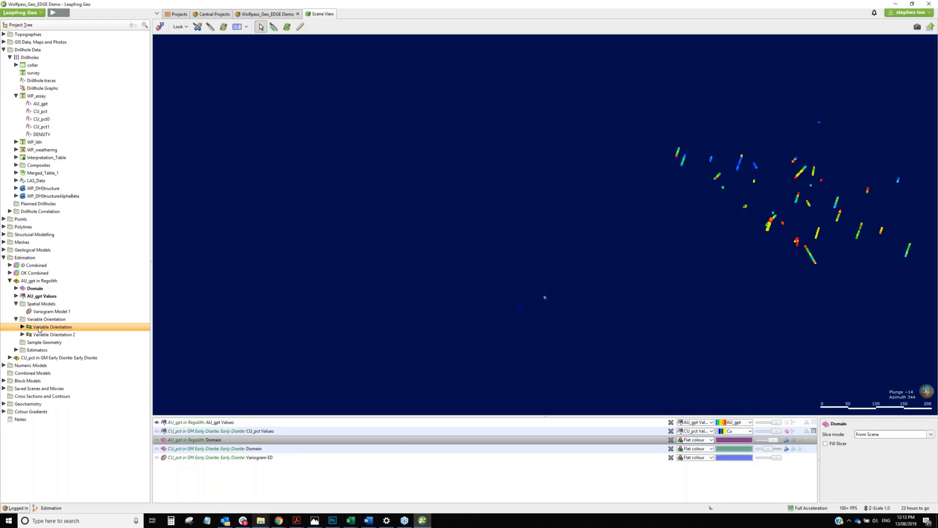
- Display the edited Variable Orientation in the scene and look straight down on it
left_click_drag(39, 327, 263, 306)
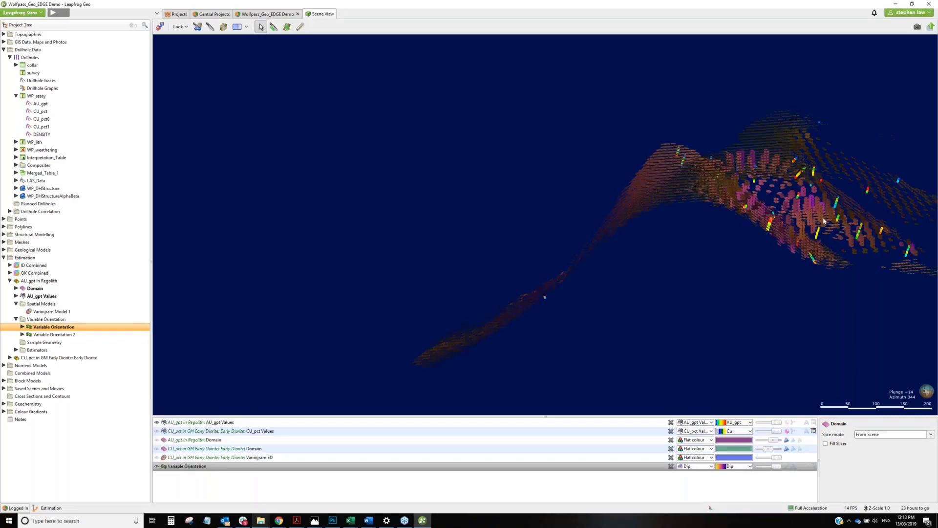
left_click(824, 221)
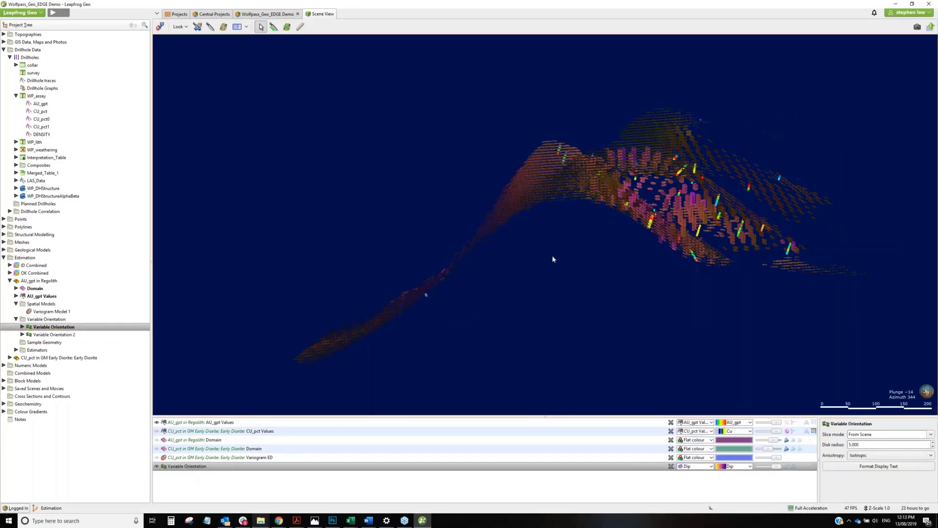
key("d")
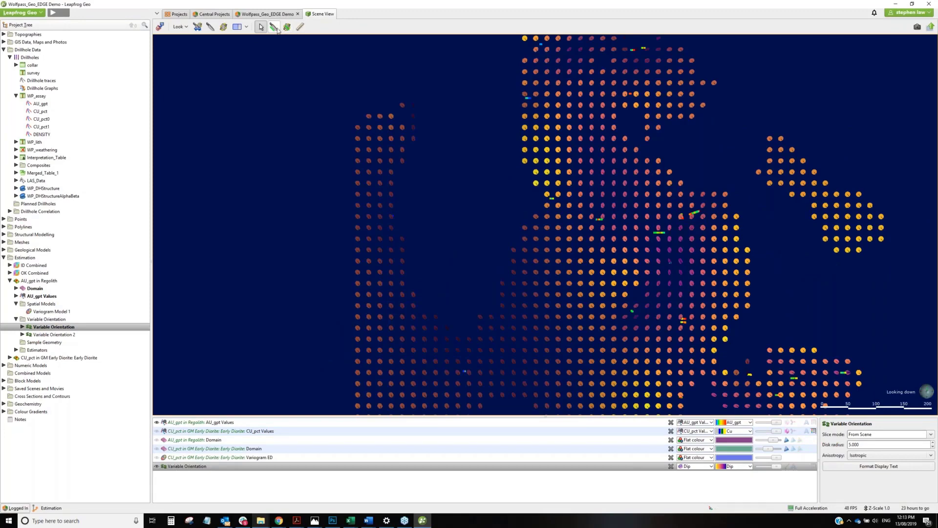
- Cut an east-west slice through the middle of the variable orientation disks and view the section from the side
left_click(276, 31)
left_click_drag(503, 248, 873, 251)
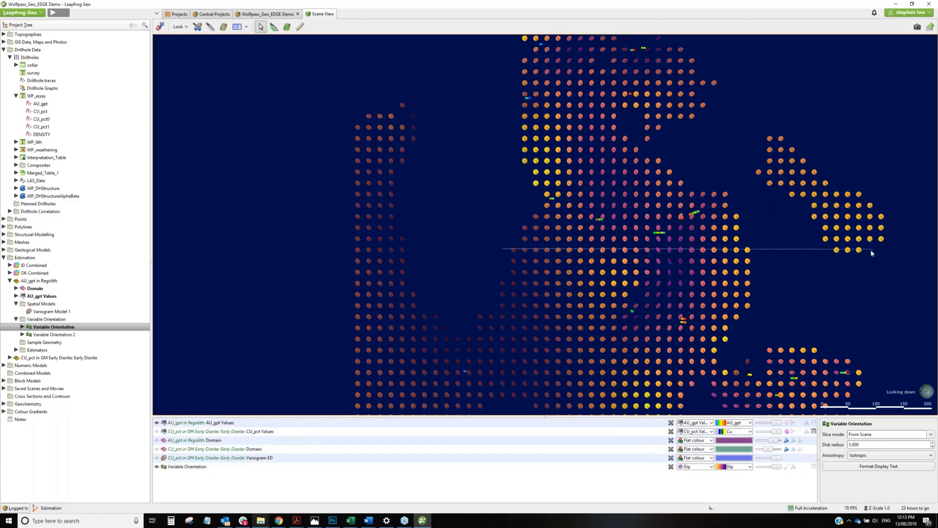
scroll(617, 259, "up", 5)
left_click_drag(617, 260, 628, 214)
scroll(628, 213, "down", 3)
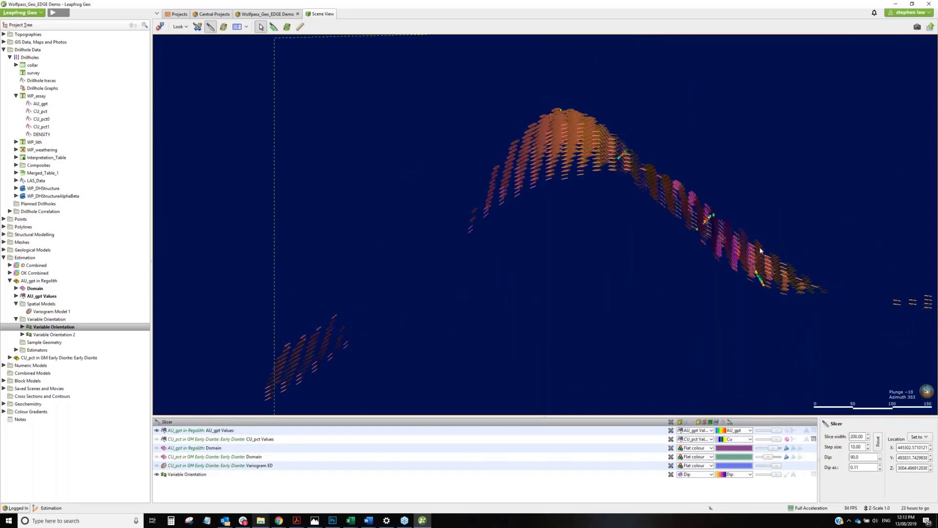
- Temporarily show the AU_gpt in Regolith domain over the slice to compare its shape with the disks
left_click(157, 449)
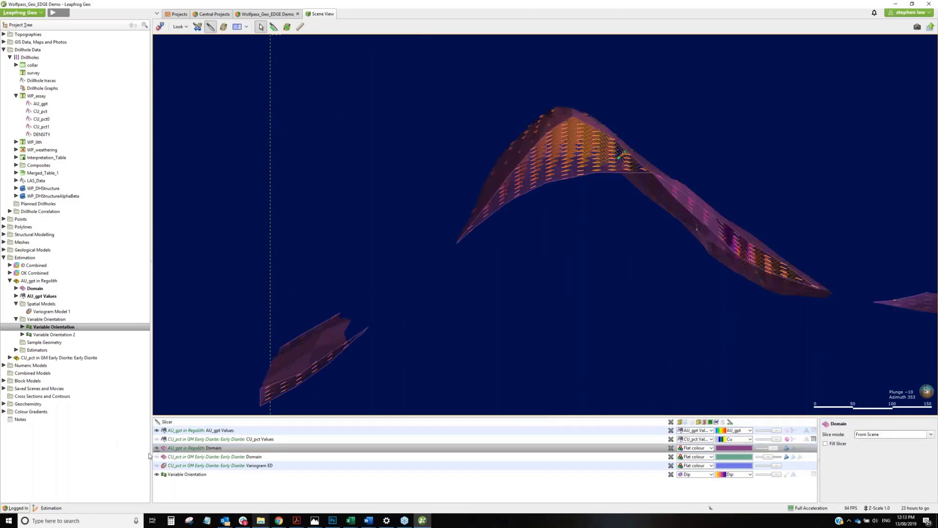
left_click(157, 448)
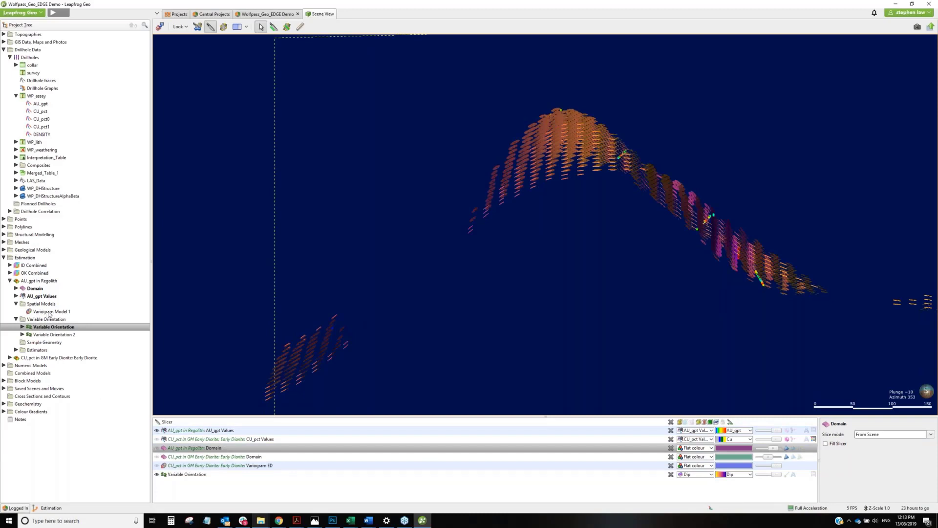
- Add the Variogram Model 1 ellipsoid to the scene and compare its direction with the sliced disks
left_click_drag(48, 313, 723, 163)
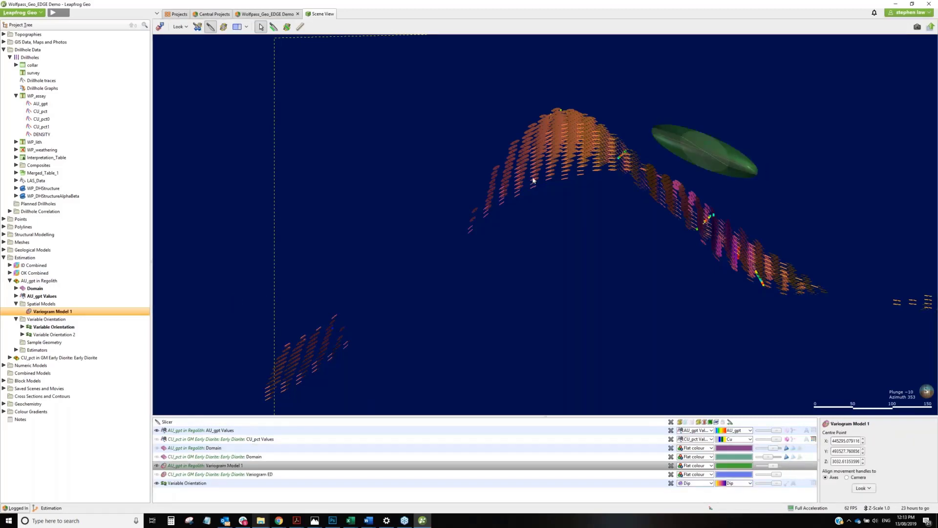
scroll(533, 180, "up", 2)
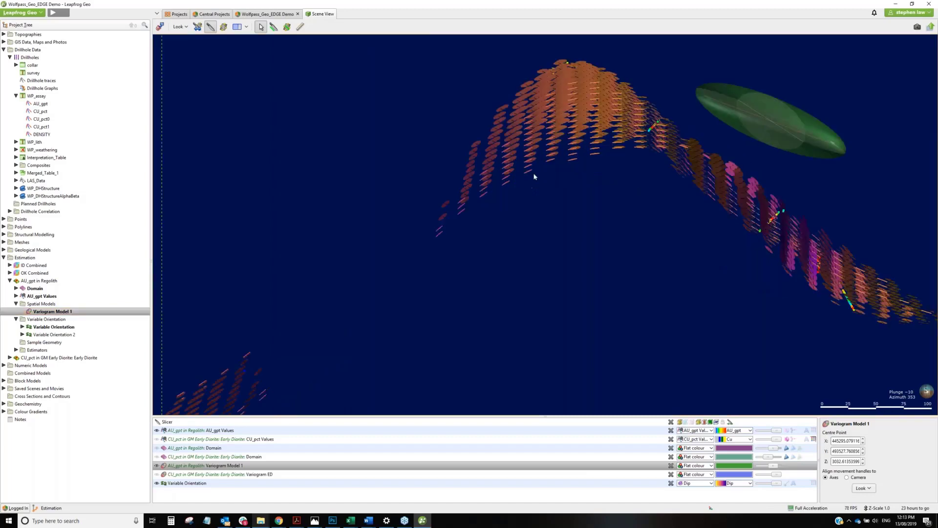
scroll(534, 177, "up", 1)
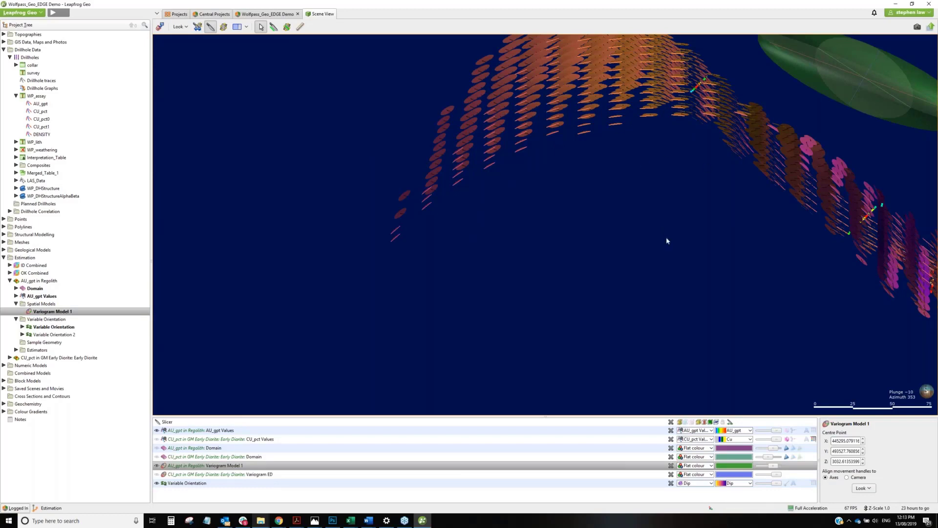
scroll(668, 243, "down", 1)
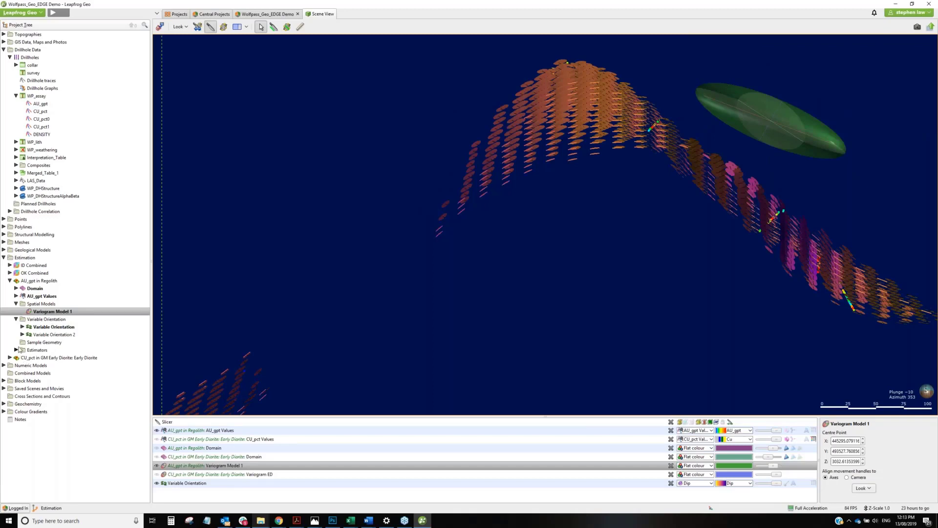
- Examine how the Variable Orientation option affects the ellipsoid directions of the Kr, AU_gpt in Regolith estimator, discarding any edits
left_click(19, 348)
right_click(45, 357)
left_click(62, 372)
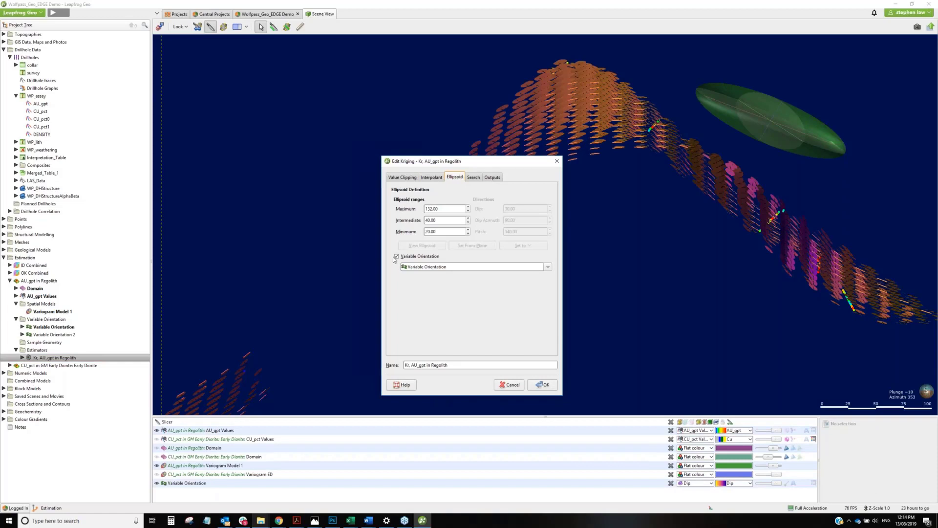
left_click(396, 256)
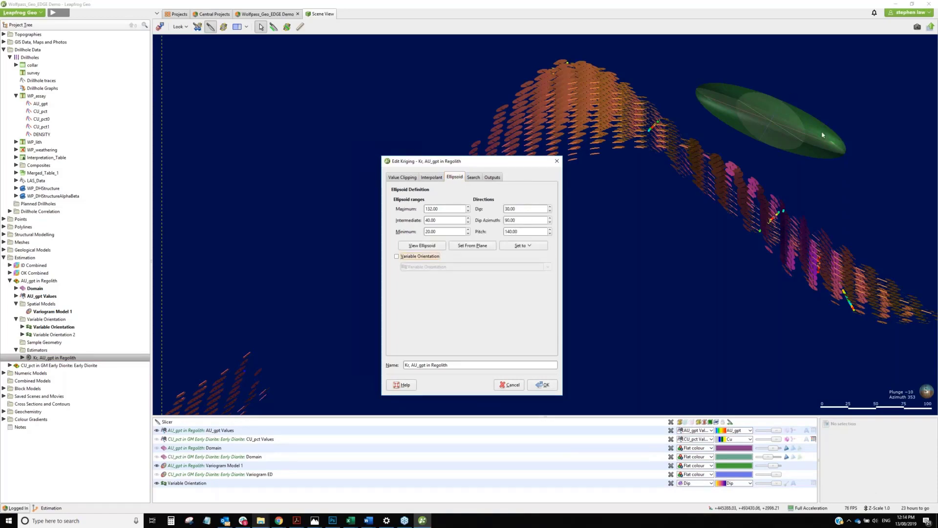
left_click(396, 257)
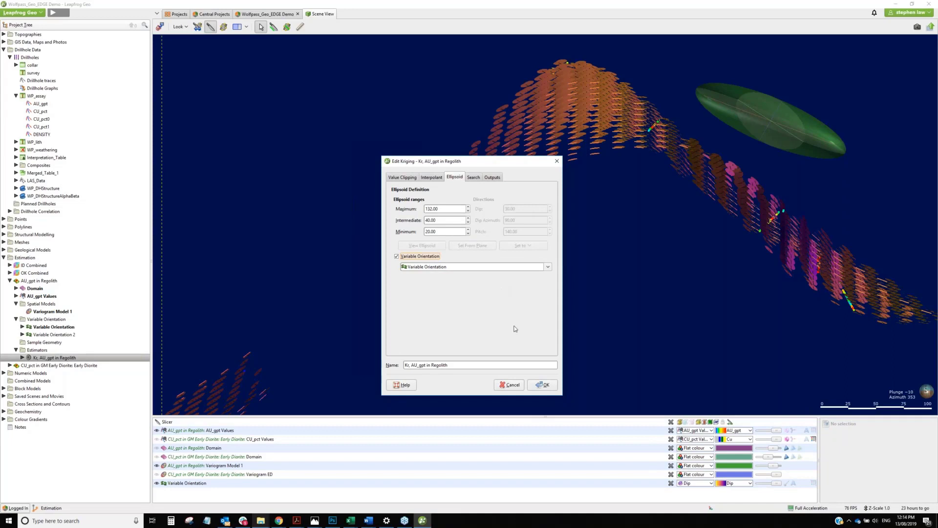
left_click(519, 386)
- Clear the scene and start a new sub-blocked model, keeping its settings window clear of the grid preview
left_click(3, 258)
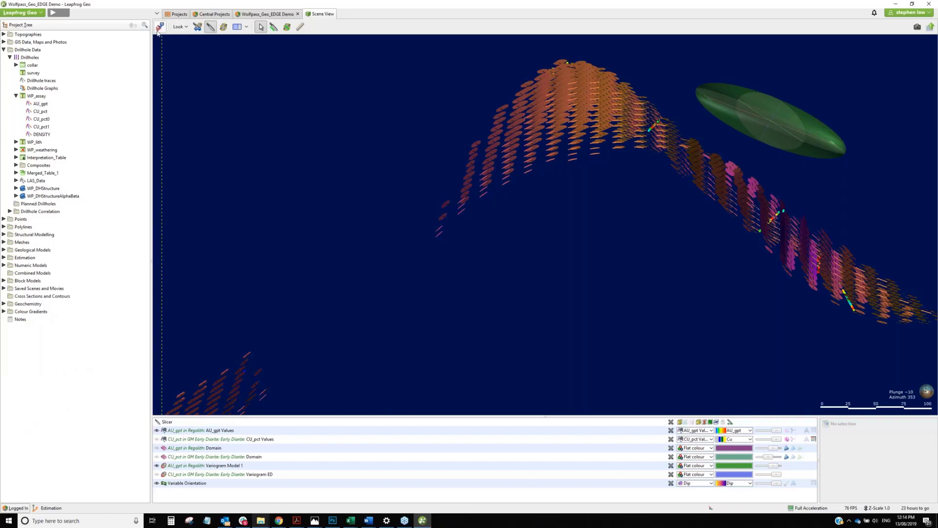
right_click(23, 282)
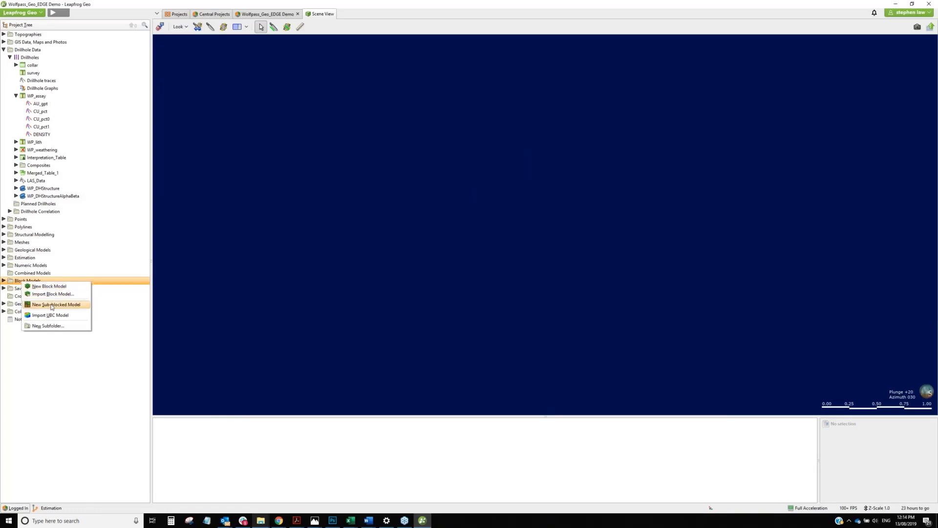
left_click(51, 305)
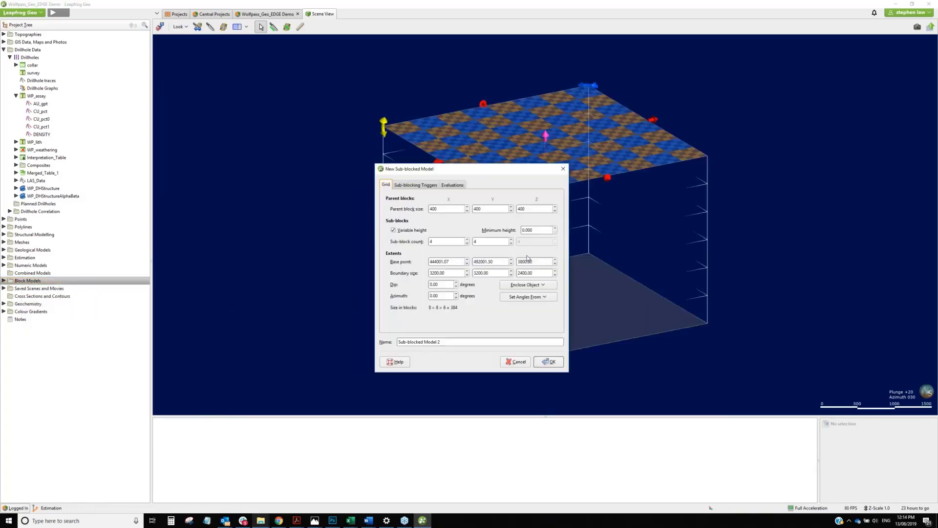
left_click_drag(474, 172, 808, 108)
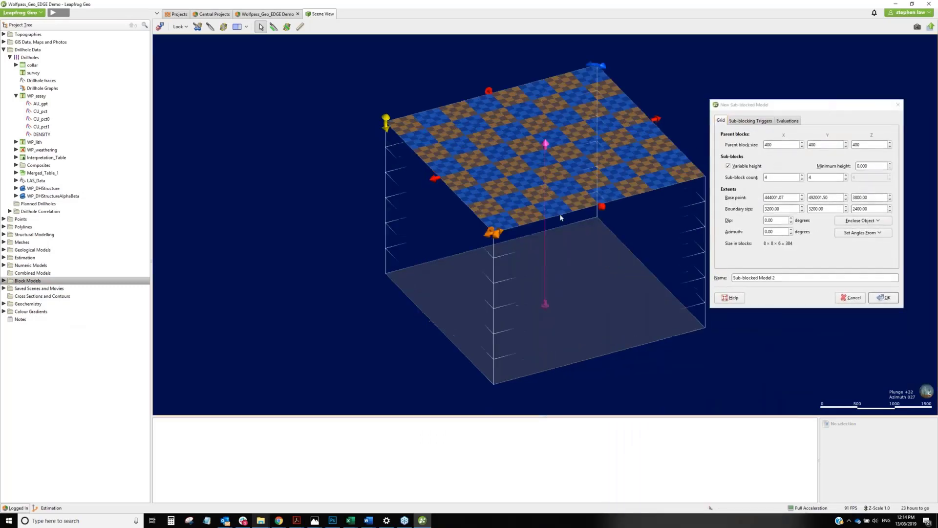
left_click_drag(559, 215, 560, 220)
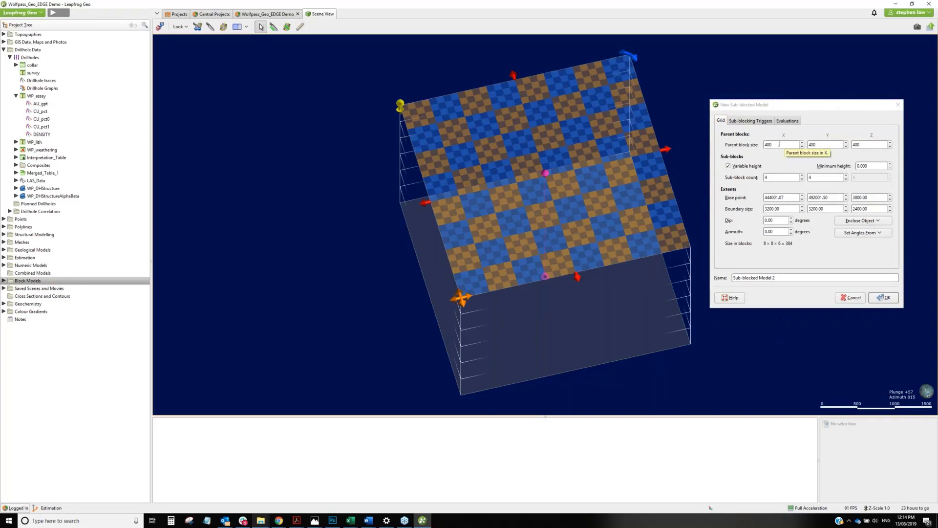
- Turn off variable height for the sub-blocks and inspect the sub-block grid up close
left_click(729, 167)
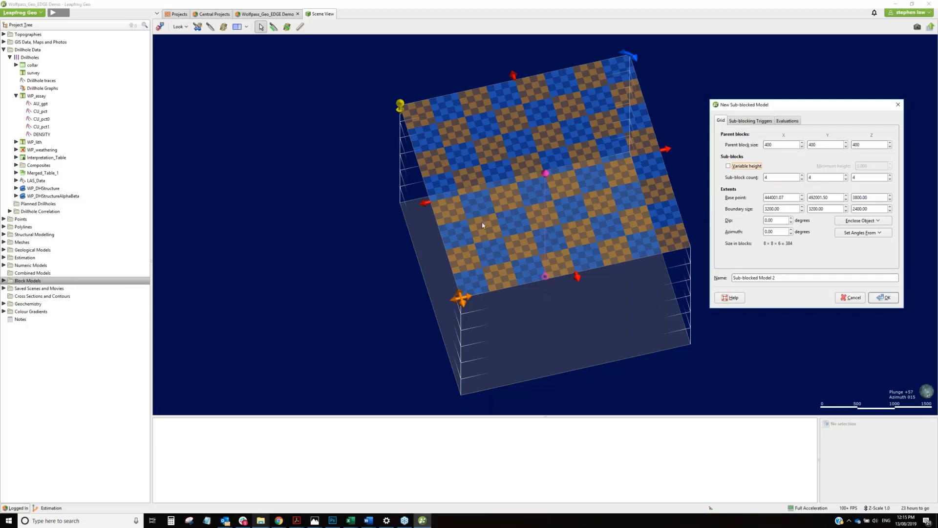
scroll(482, 225, "up", 2)
scroll(508, 243, "up", 2)
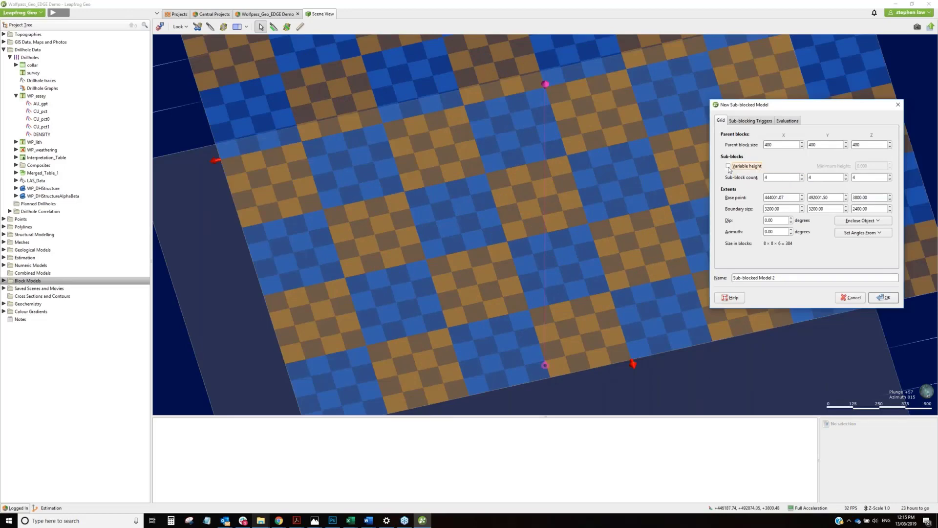
- Toggle the Variable height option for the sub-blocks and discard the new sub-blocked model
left_click(729, 167)
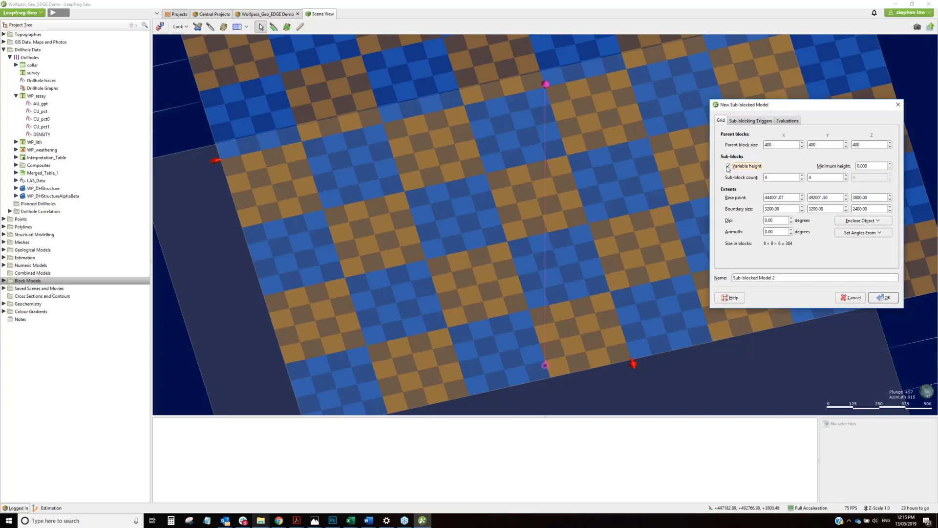
left_click(728, 166)
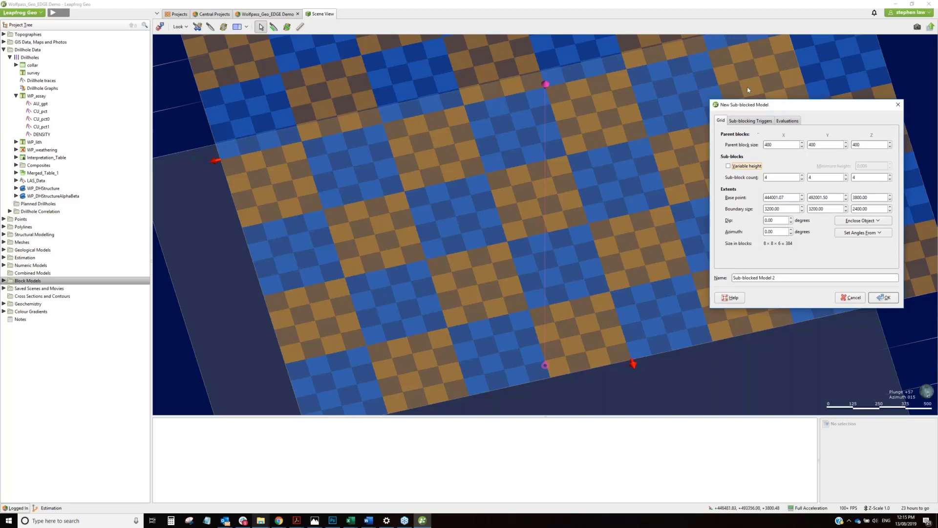
left_click(854, 303)
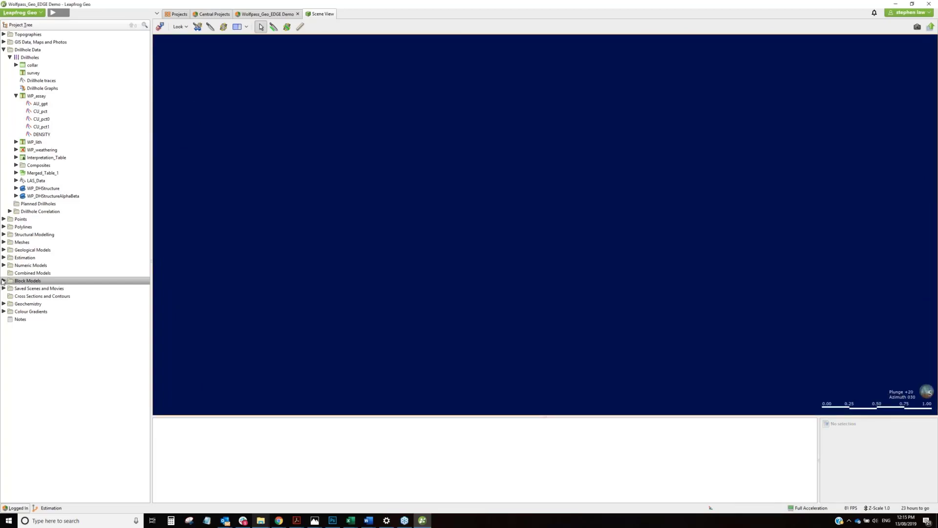
- Open the existing Sub-blocked Model from Block Models, keeping its settings window clear of the grid preview
left_click(3, 281)
right_click(39, 289)
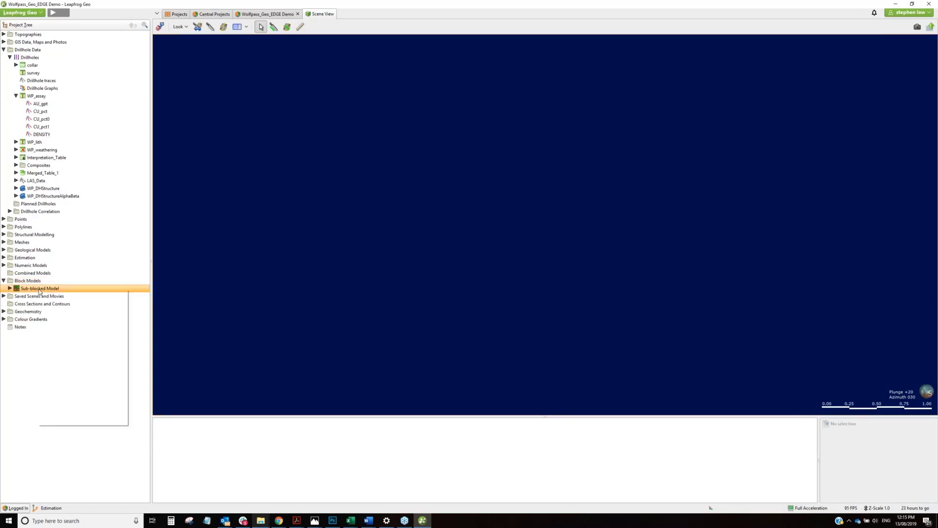
left_click(53, 295)
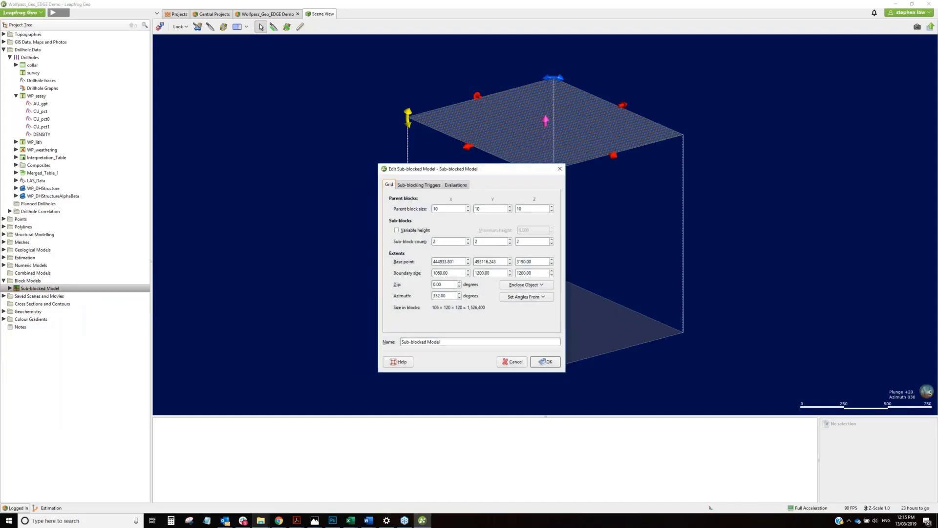
left_click_drag(401, 162, 288, 81)
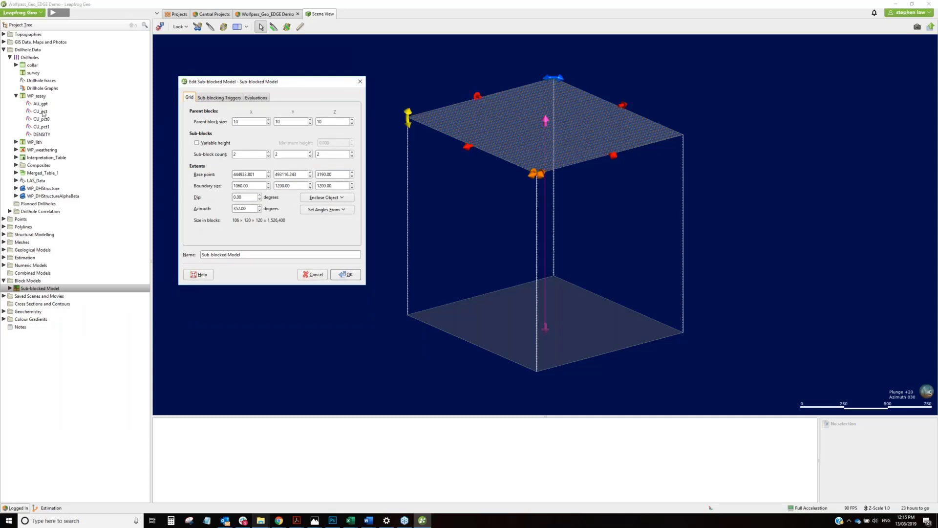
- Add the WP_assay CU_pct data to the scene and compare the block grid with the drillhole spacing
left_click_drag(43, 113, 596, 410)
scroll(532, 330, "up", 5)
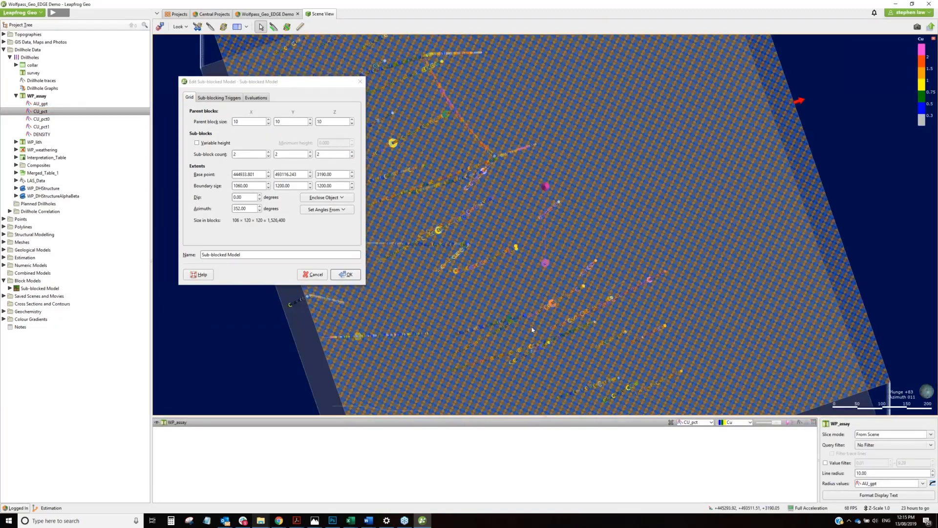
scroll(533, 330, "up", 10)
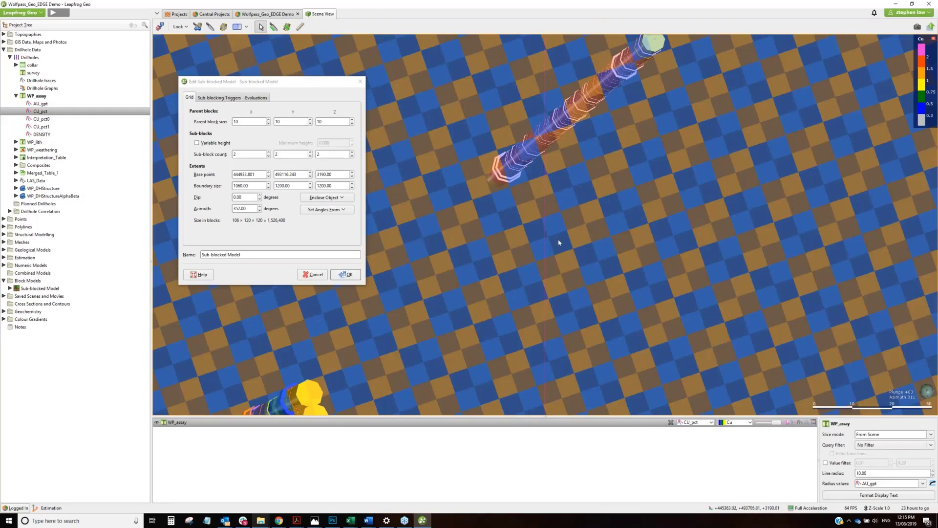
scroll(560, 242, "down", 2)
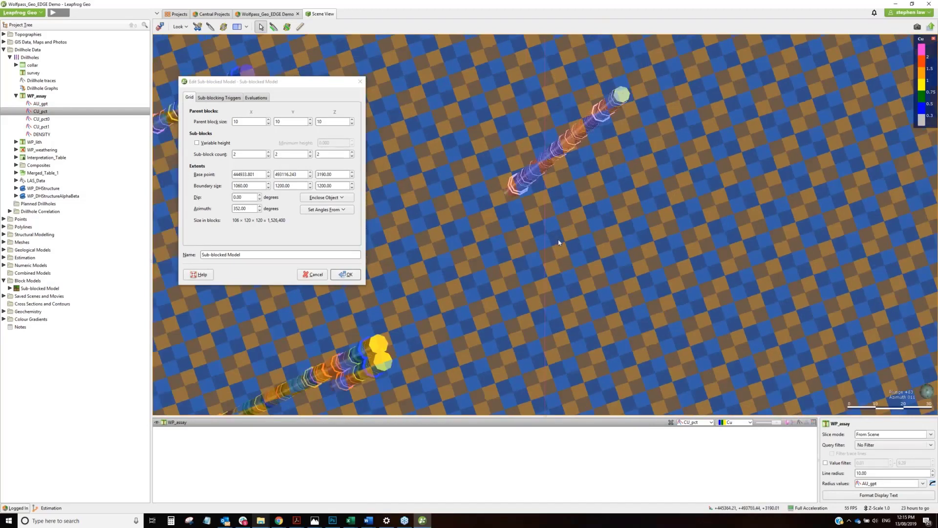
scroll(559, 241, "down", 2)
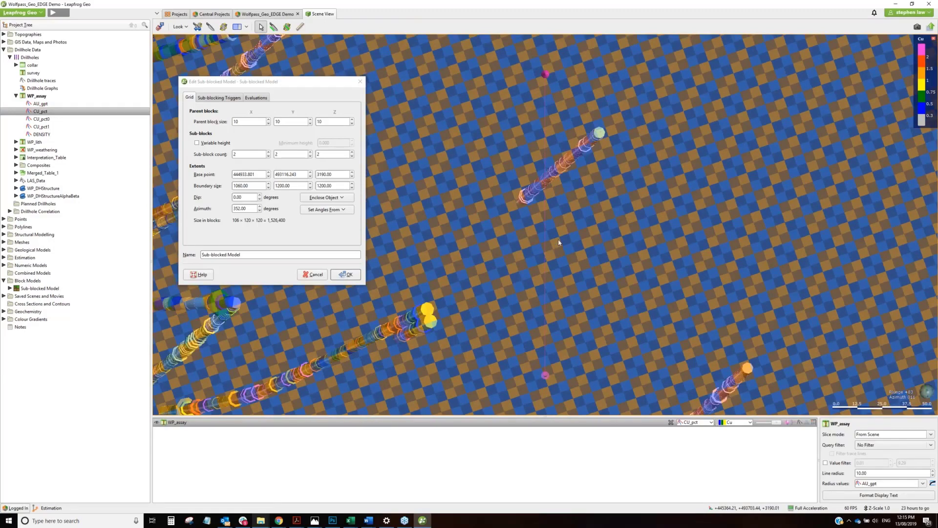
scroll(559, 242, "down", 3)
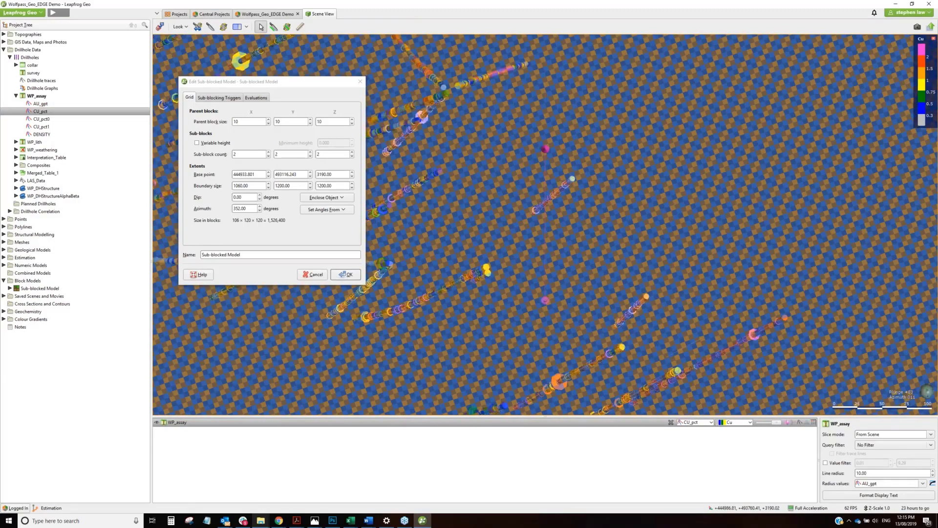
scroll(560, 242, "down", 3)
left_click_drag(580, 313, 597, 247)
scroll(596, 248, "down", 3)
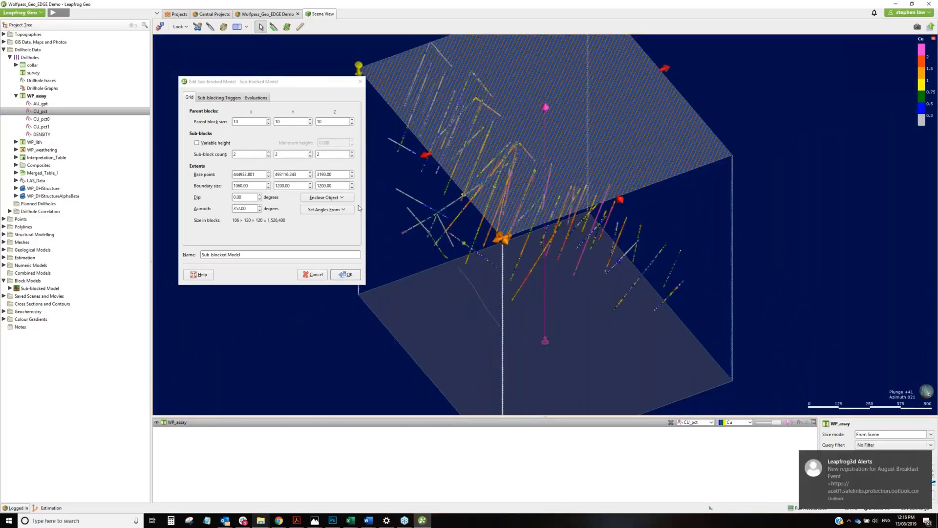
- Review the Sub-blocked Model's sub-blocking triggers and evaluations, enlarging the settings window to show the full names
left_click(223, 100)
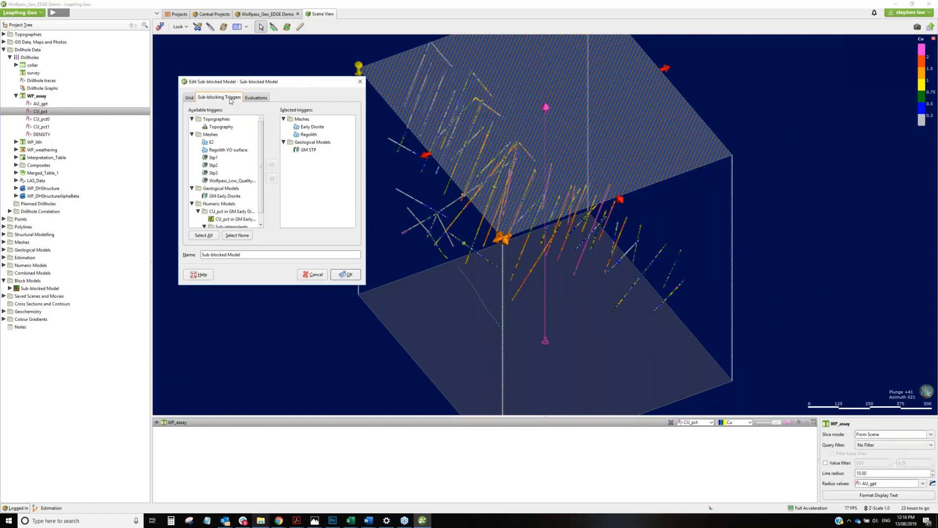
left_click(308, 129)
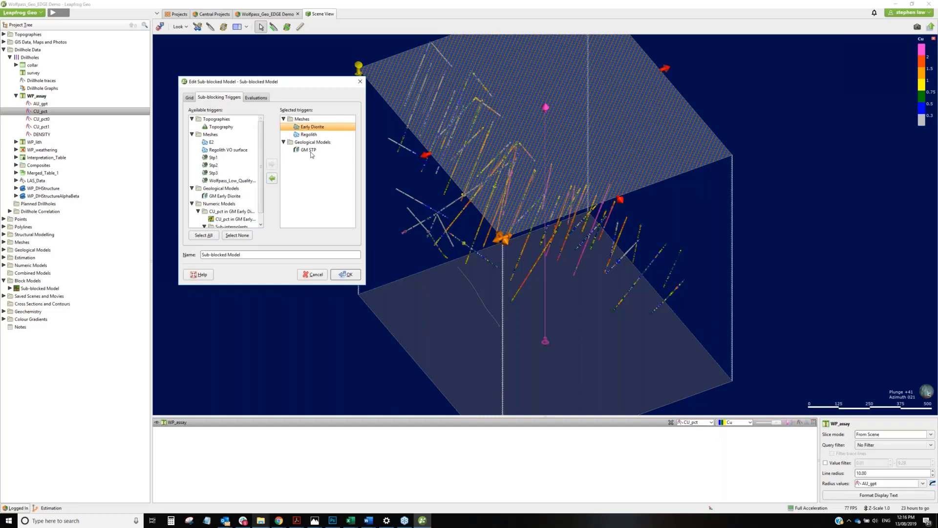
left_click(257, 98)
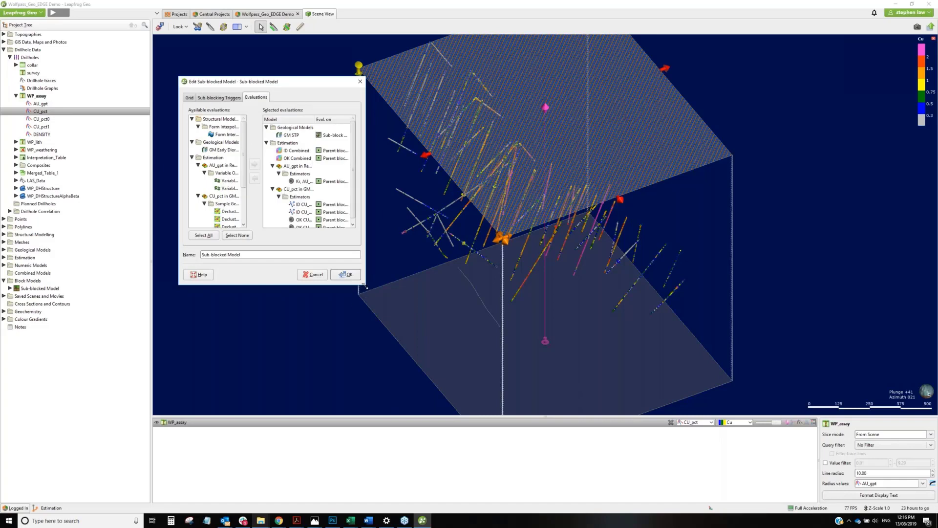
left_click_drag(429, 320, 692, 375)
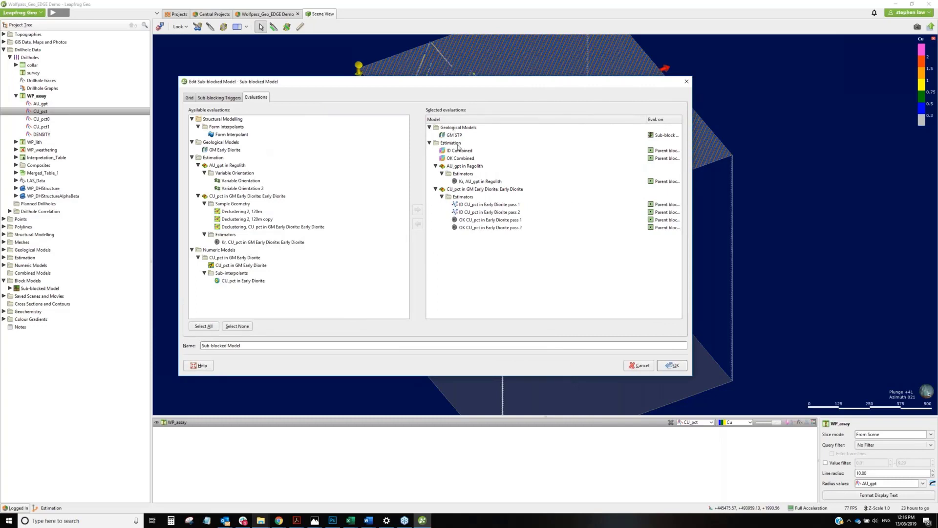
left_click(441, 174)
left_click(442, 174)
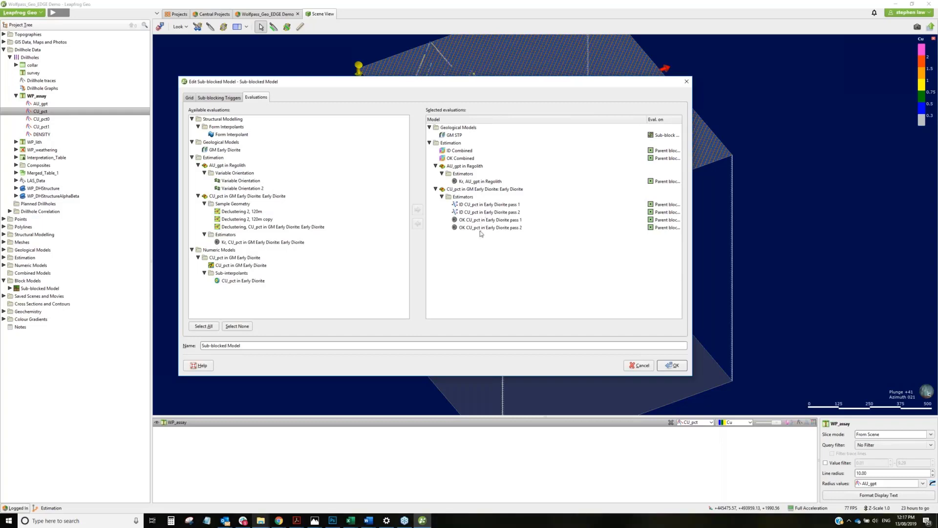
- Remove ID Combined from the selected evaluations and add it back, widening the settings window
left_click(460, 154)
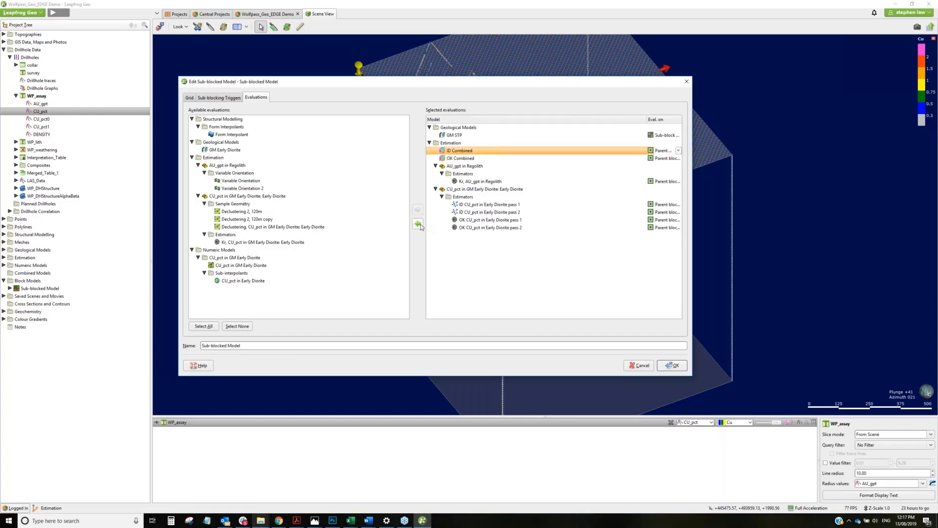
left_click(418, 225)
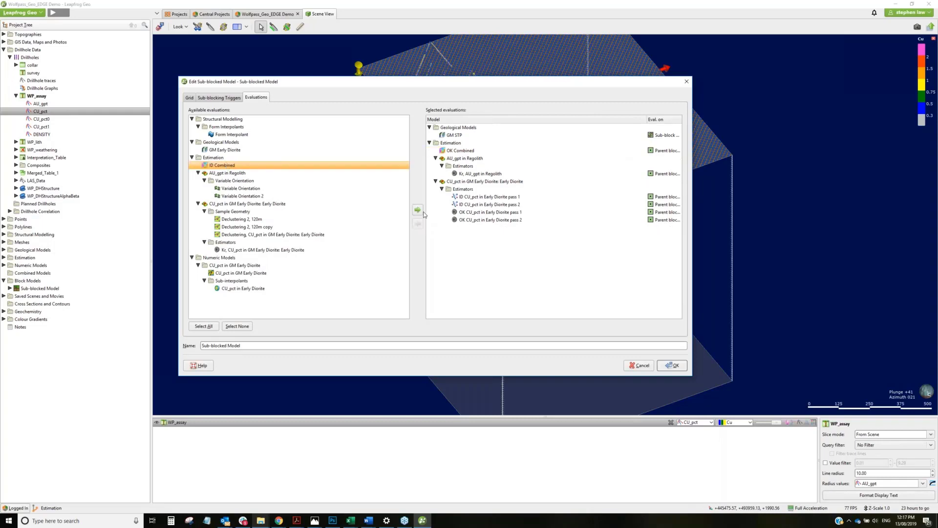
left_click(418, 210)
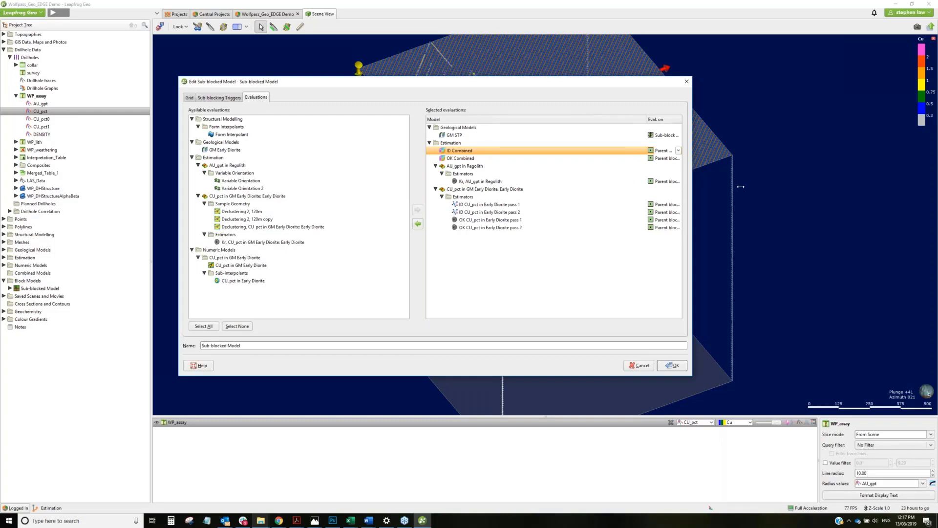
left_click_drag(741, 187, 748, 187)
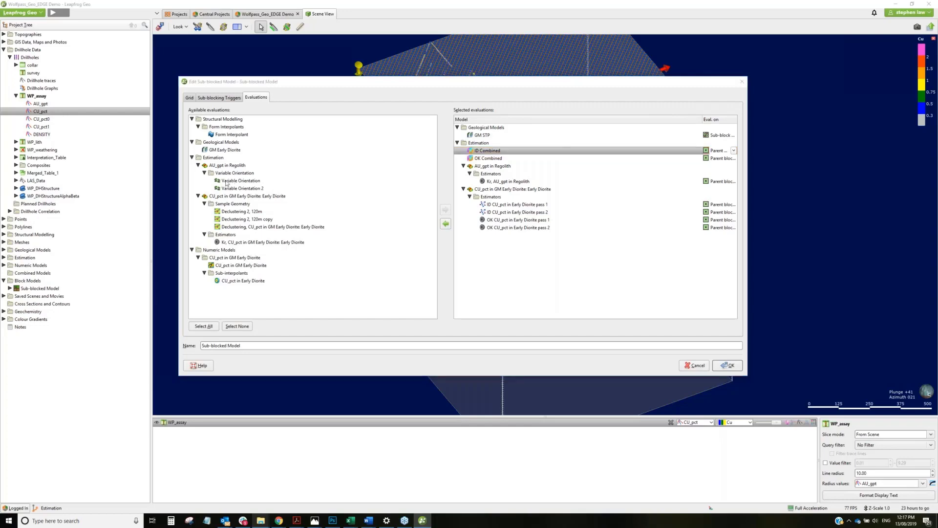
- Add GM Early Diorite to the selected evaluations, evaluated on sub-block centroids
key("alt+Tab")
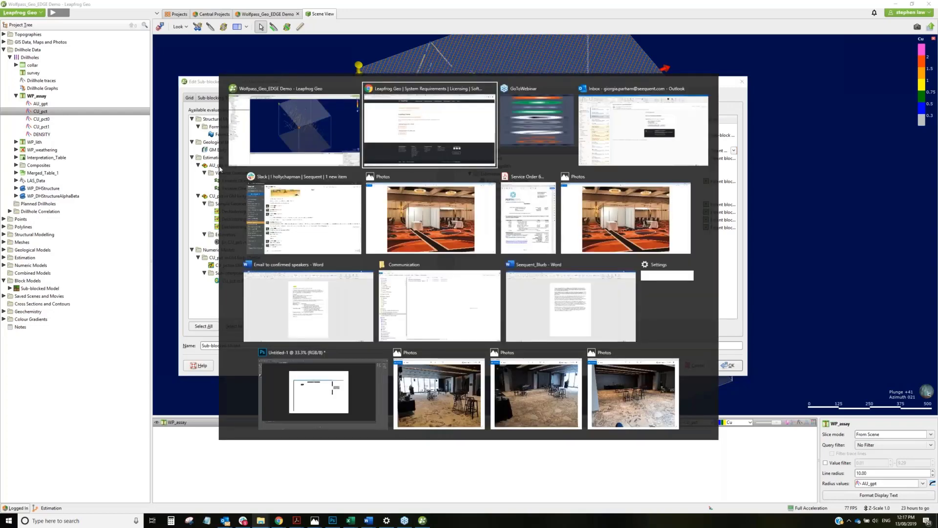
key("Escape")
left_click_drag(229, 151, 517, 188)
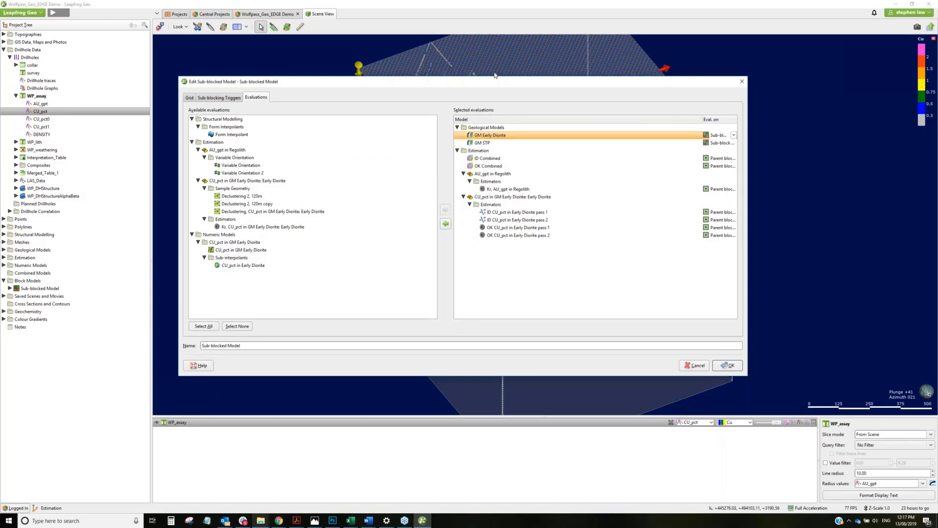
left_click_drag(505, 87, 507, 90)
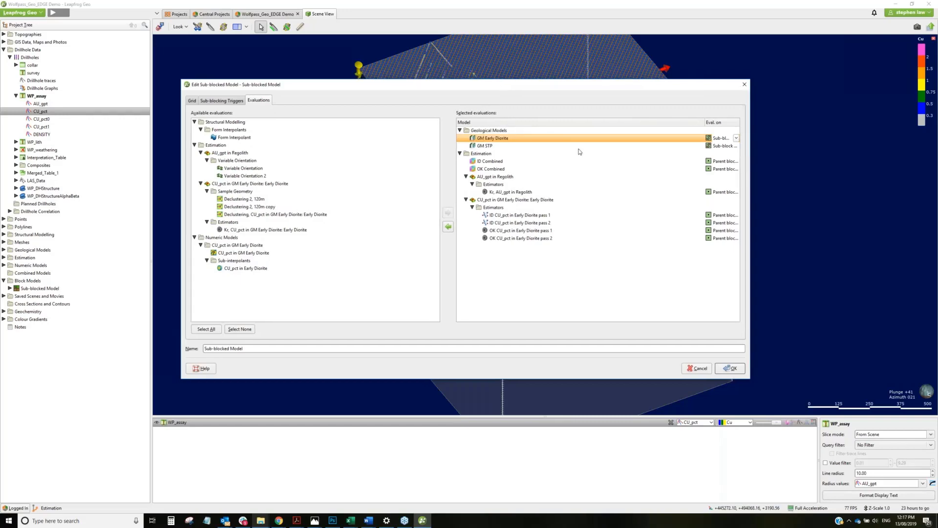
left_click_drag(580, 152, 421, 124)
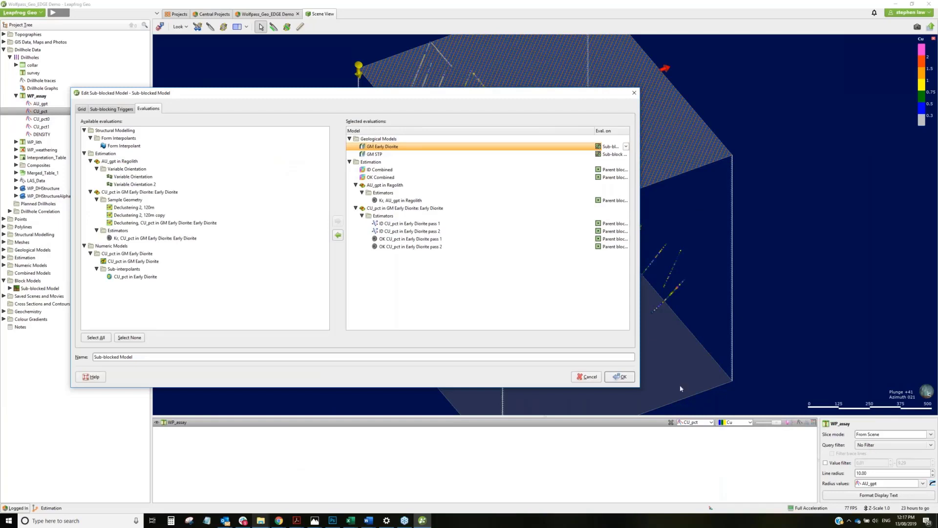
left_click(626, 147)
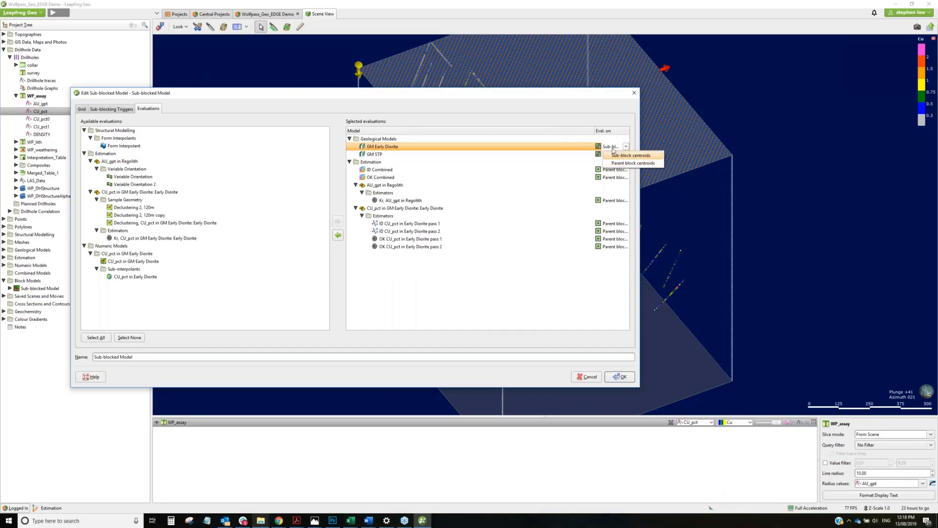
left_click(615, 154)
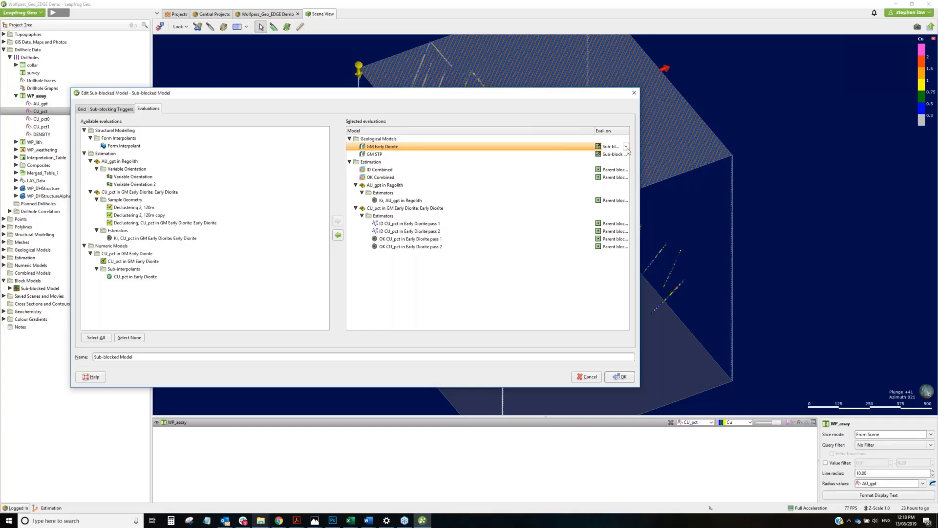
- Set ID CU_pct in Early Diorite pass 1 to evaluate on sub-block centroids, and discard all edits to the model
left_click(614, 224)
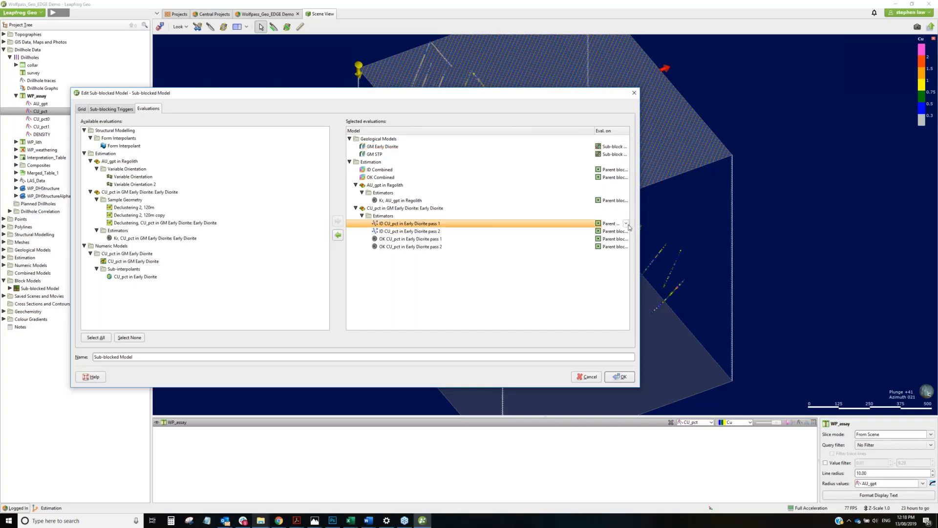
left_click(617, 224)
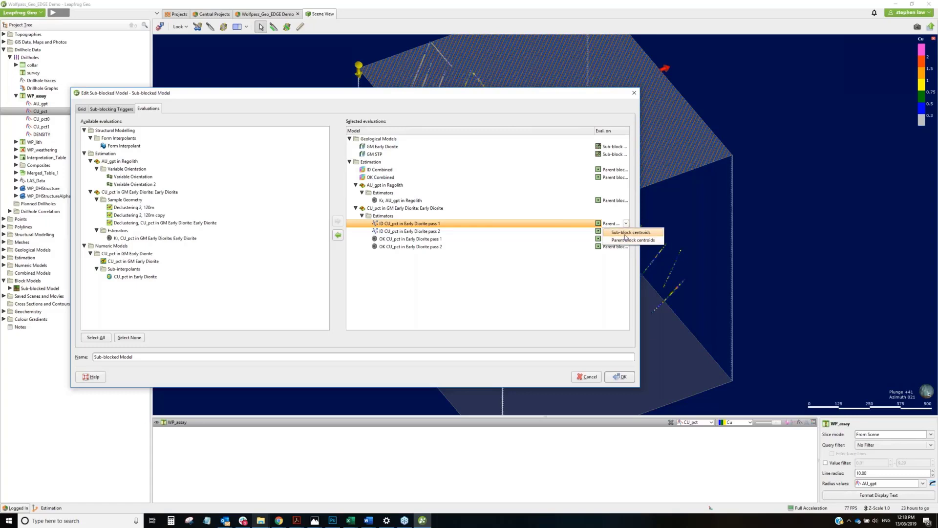
left_click(624, 233)
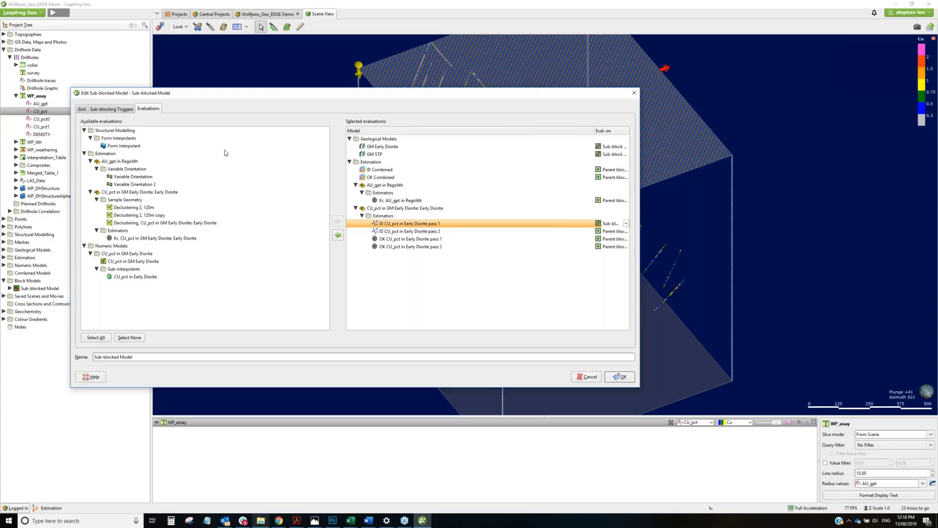
left_click(589, 378)
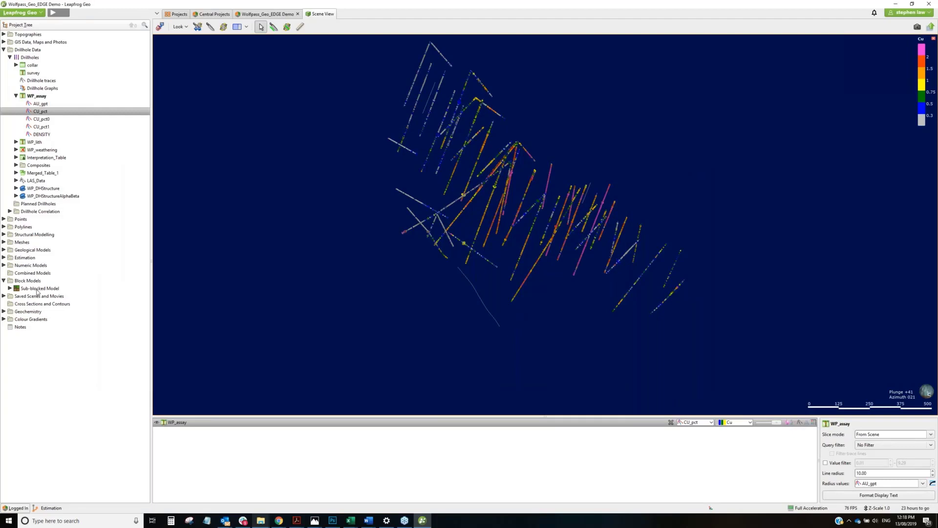
- Reopen the Sub-blocked Model to check its evaluations and close it without changes
right_click(37, 290)
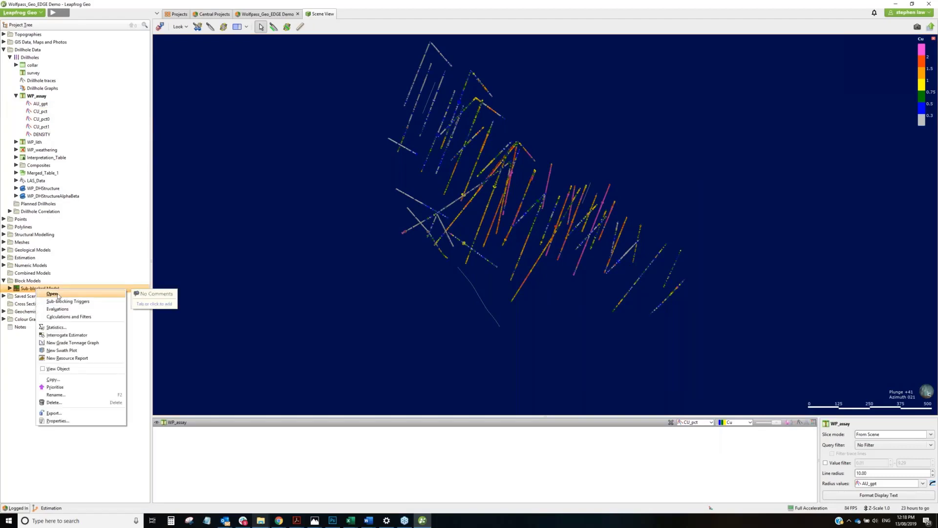
left_click(59, 294)
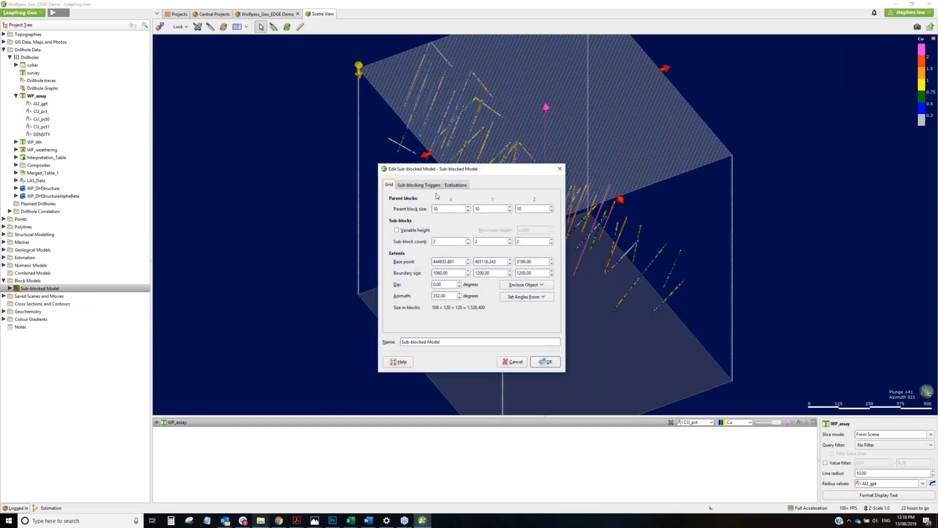
left_click(455, 185)
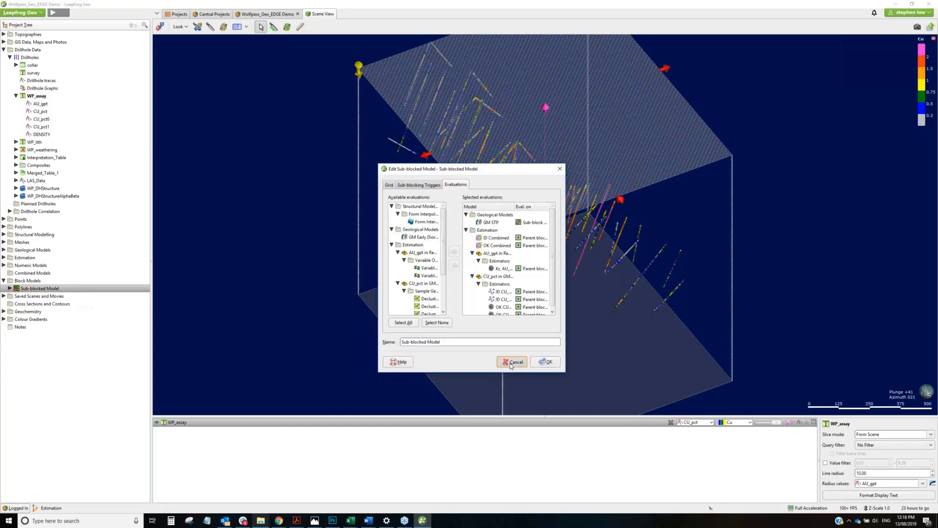
left_click(513, 362)
right_click(49, 289)
left_click(193, 301)
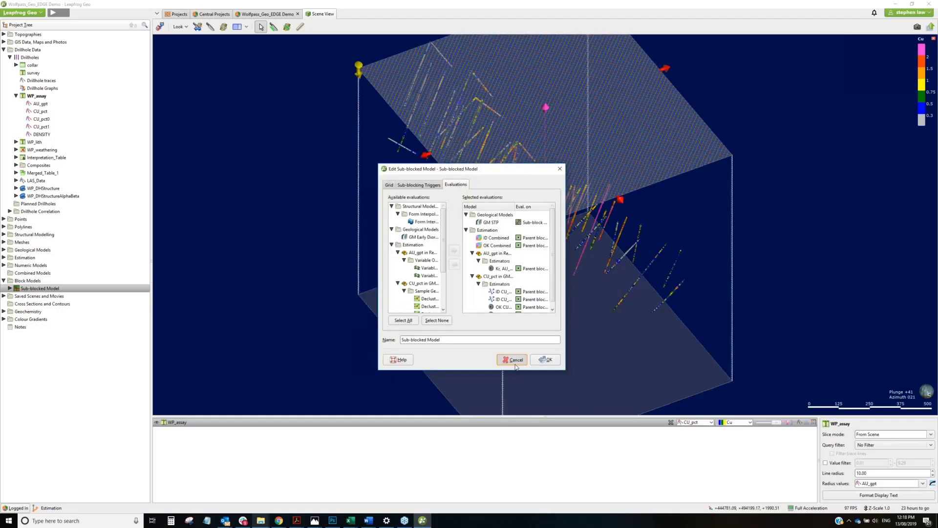
- Close the sub-blocked model settings without changes and check which new estimation objects the Estimation folder offers
left_click(514, 362)
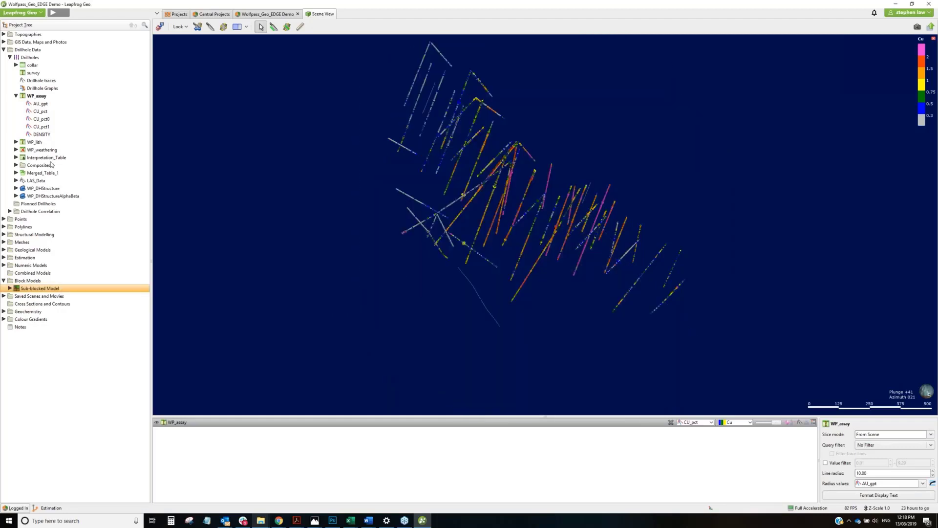
left_click(17, 260)
right_click(17, 261)
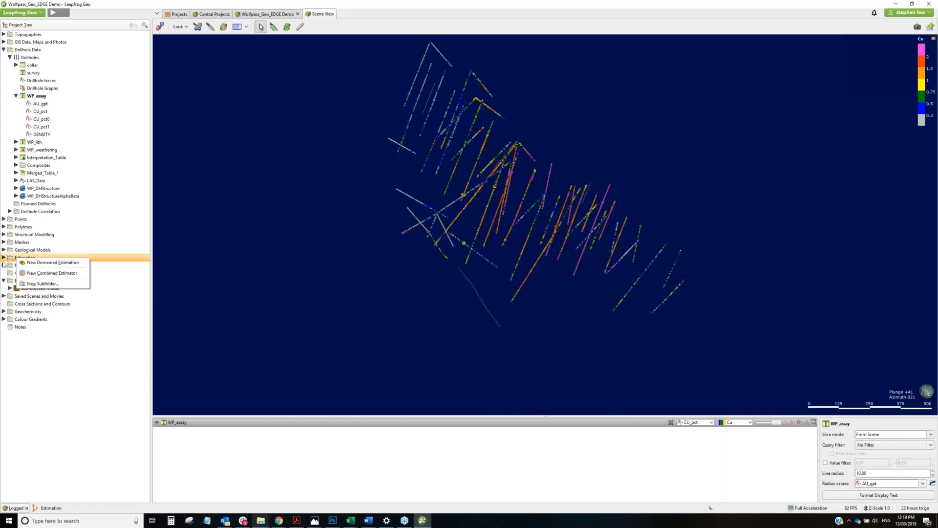
left_click(17, 260)
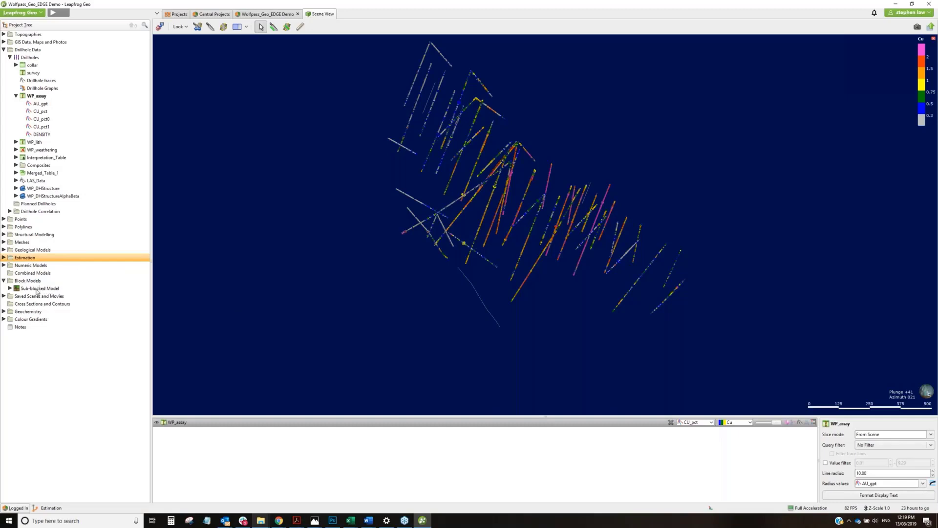
- Add the Sub-blocked Model to the scene and display its ID CU_pct in Early Diorite pass 1 evaluation
left_click_drag(37, 291, 241, 247)
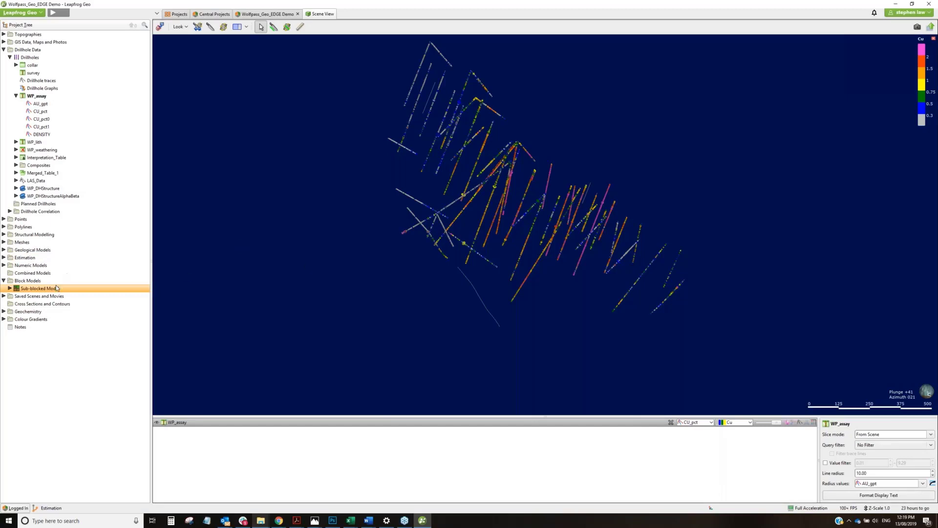
left_click_drag(57, 288, 363, 285)
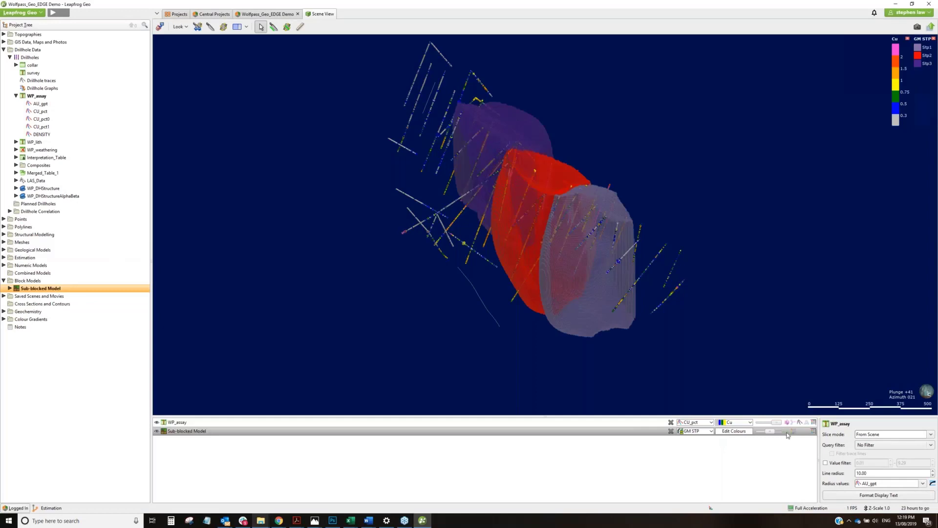
key("alt+Tab")
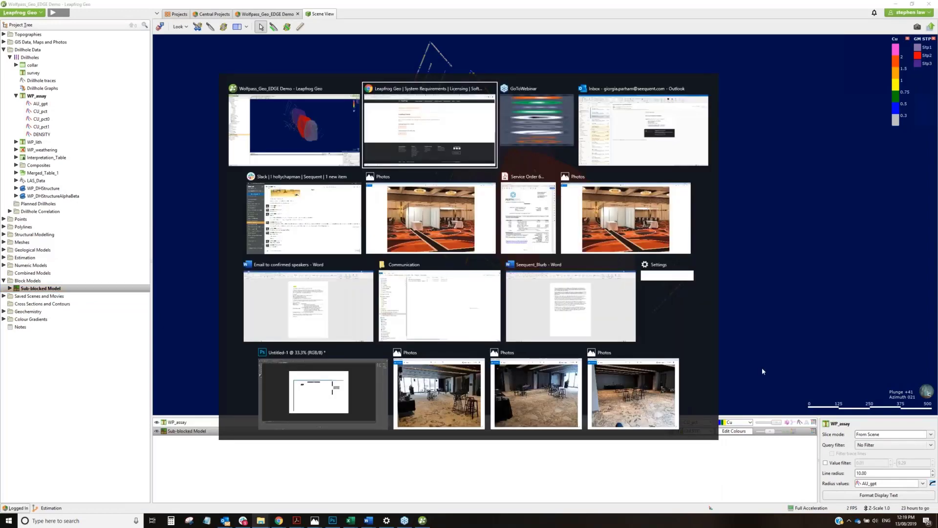
left_click(707, 432)
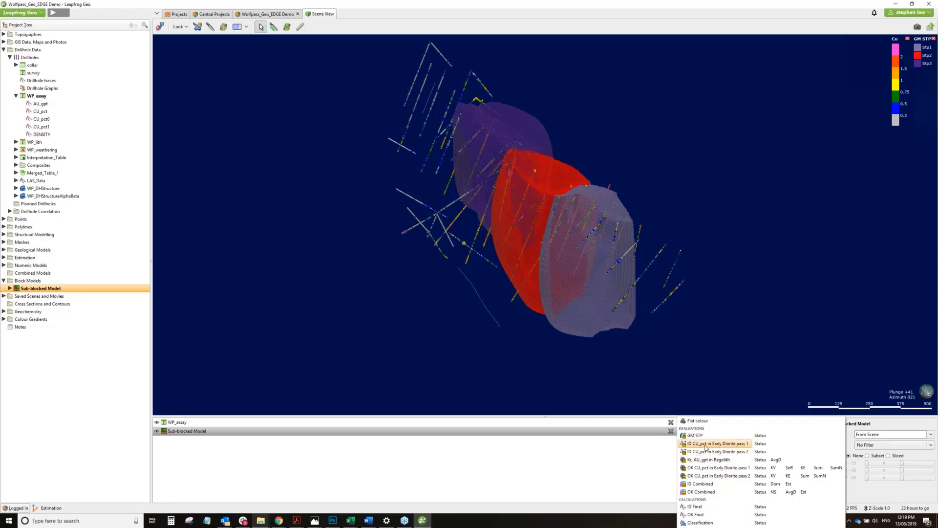
left_click(705, 445)
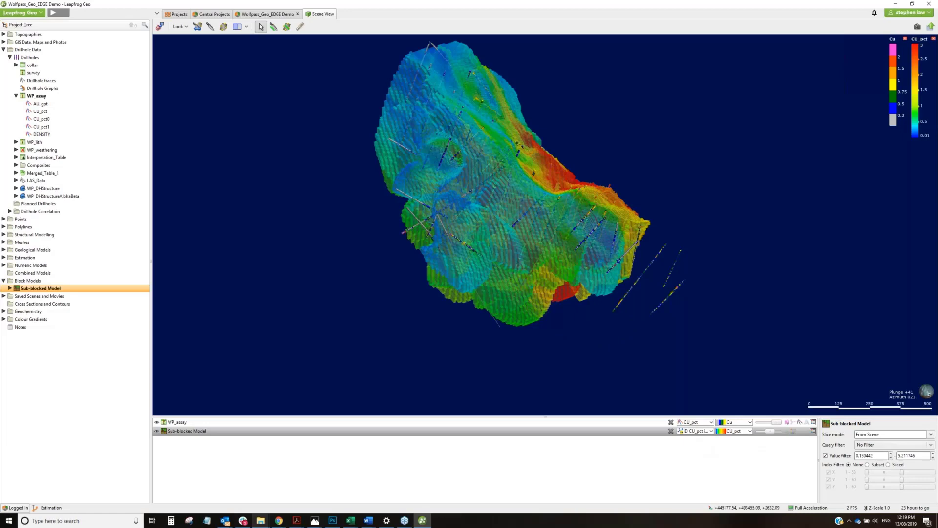
- Display ID CU_pct in Early Diorite pass 2 on the blocks and apply the CU_pct colour gradient to both the model and WP_assay
mouse_move(515, 207)
left_mouse_down()
mouse_move(508, 173)
mouse_move(525, 214)
left_mouse_up()
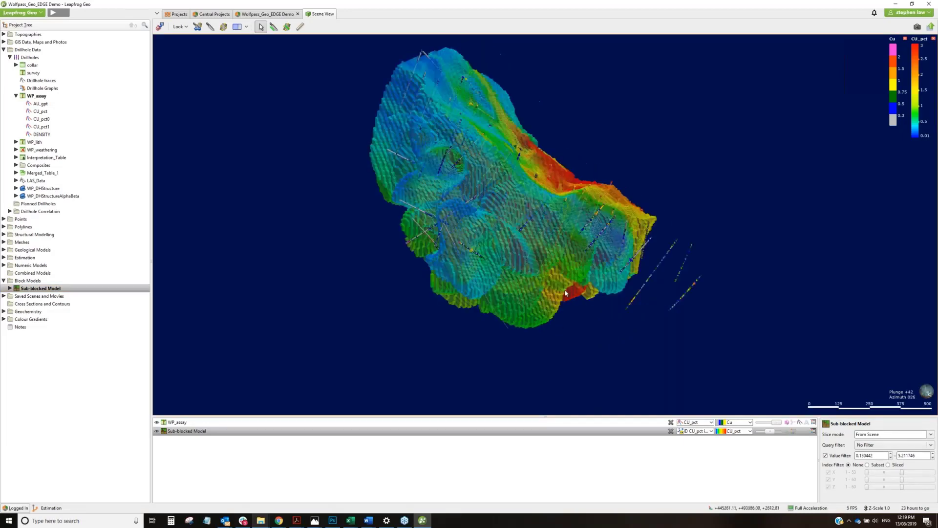
left_click(711, 433)
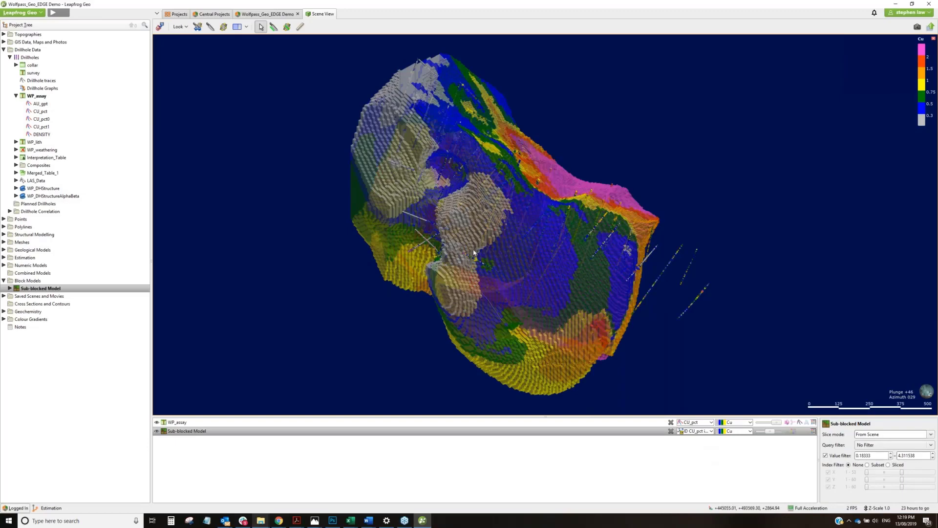
left_click_drag(474, 252, 432, 280)
left_click(735, 432)
left_click(735, 425)
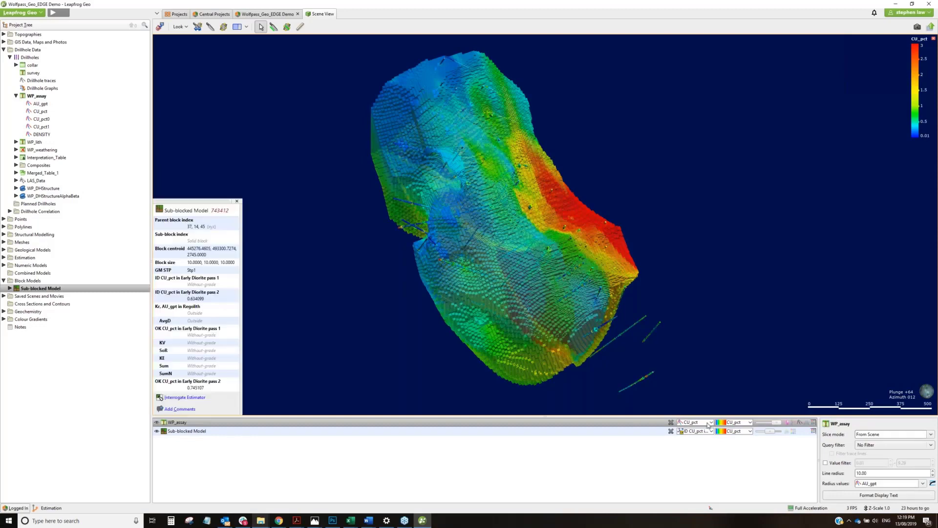
- Display the OK Combined evaluation on the sub-blocked model and examine it from the side
left_click(711, 431)
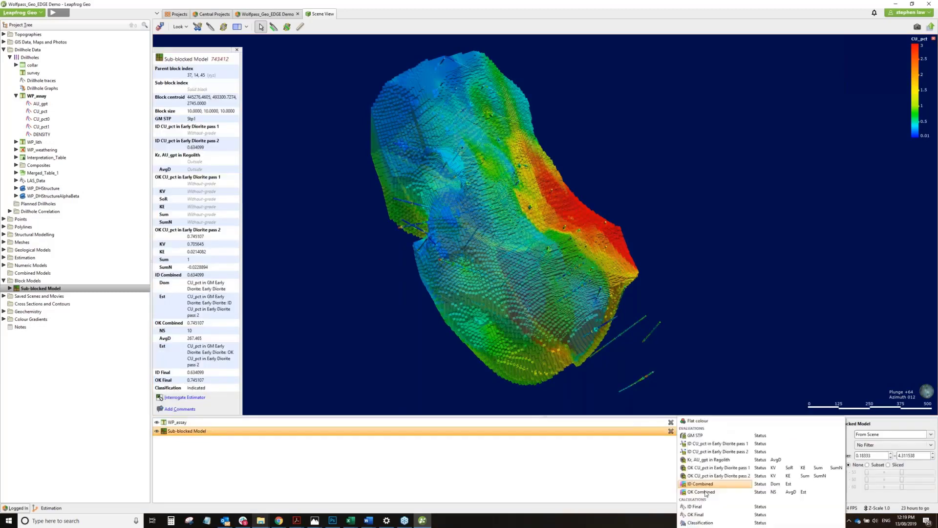
left_click(704, 492)
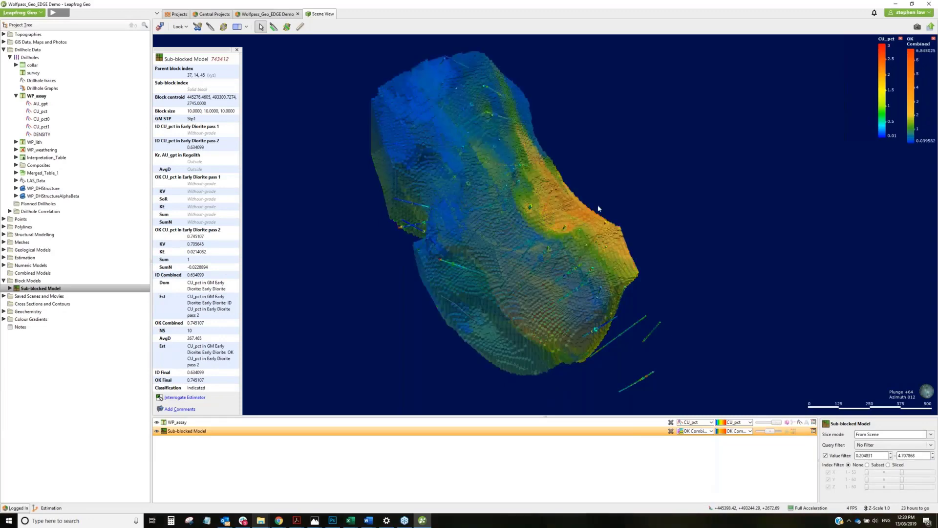
left_click_drag(599, 208, 347, 288)
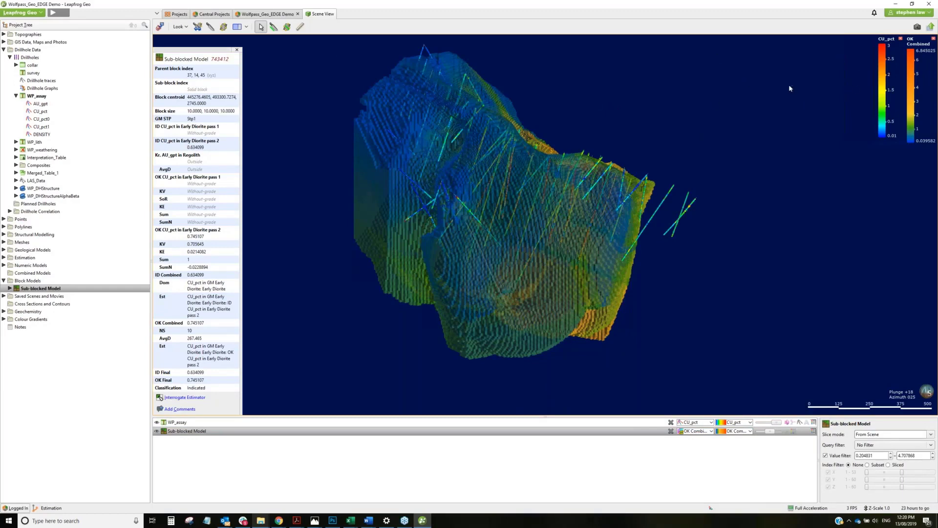
- Display the status of OK CU_pct in Early Diorite pass 1, close the block details and inspect the blocks up close
left_click(712, 431)
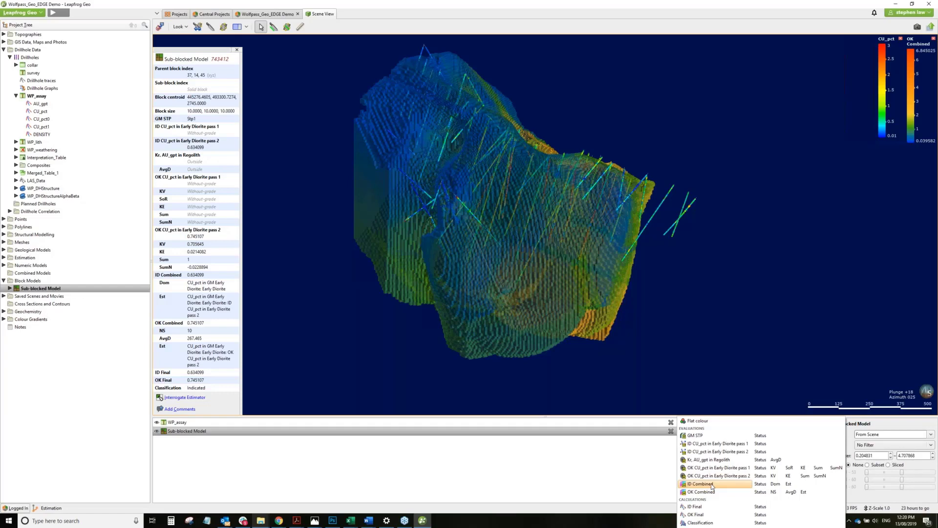
left_click(760, 469)
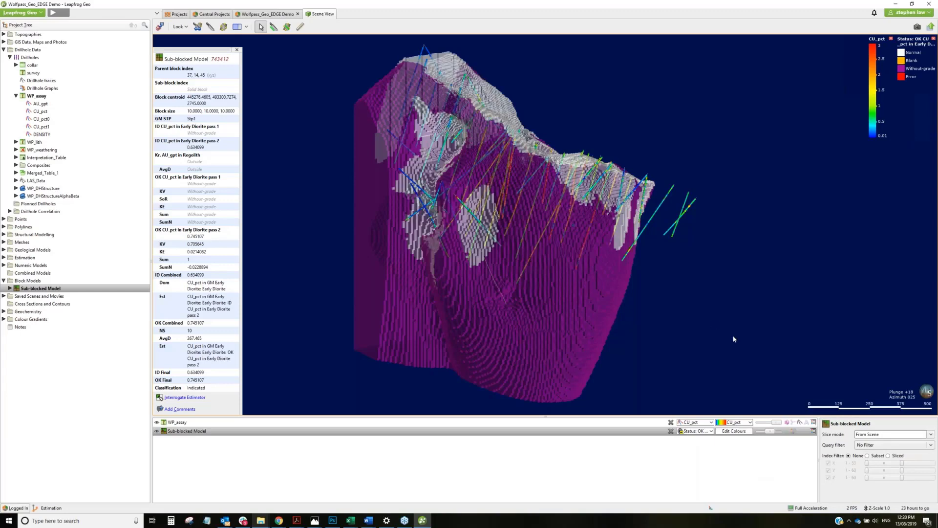
left_click_drag(733, 339, 793, 424)
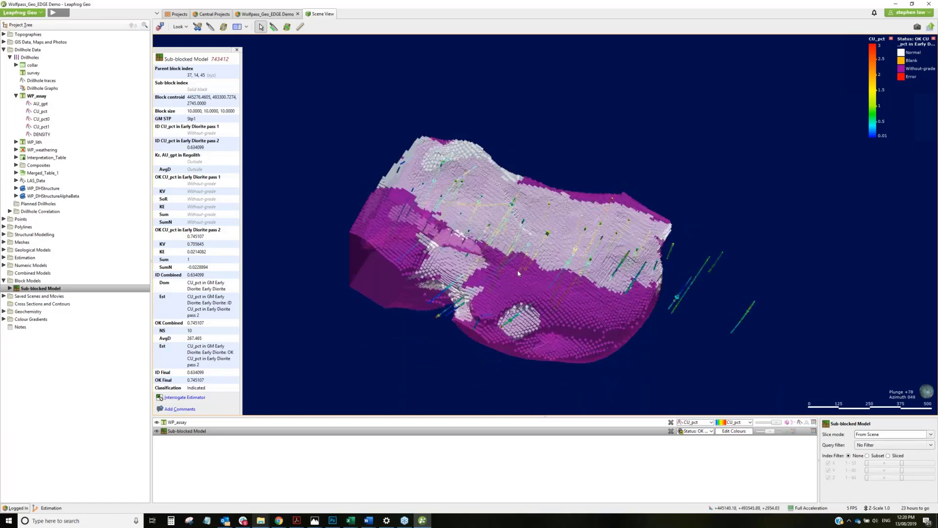
left_click(237, 51)
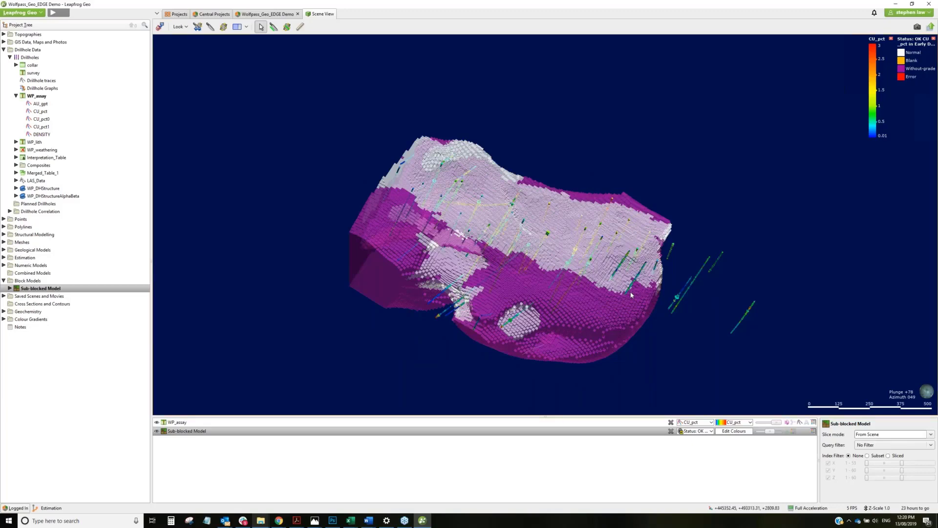
scroll(631, 295, "up", 2)
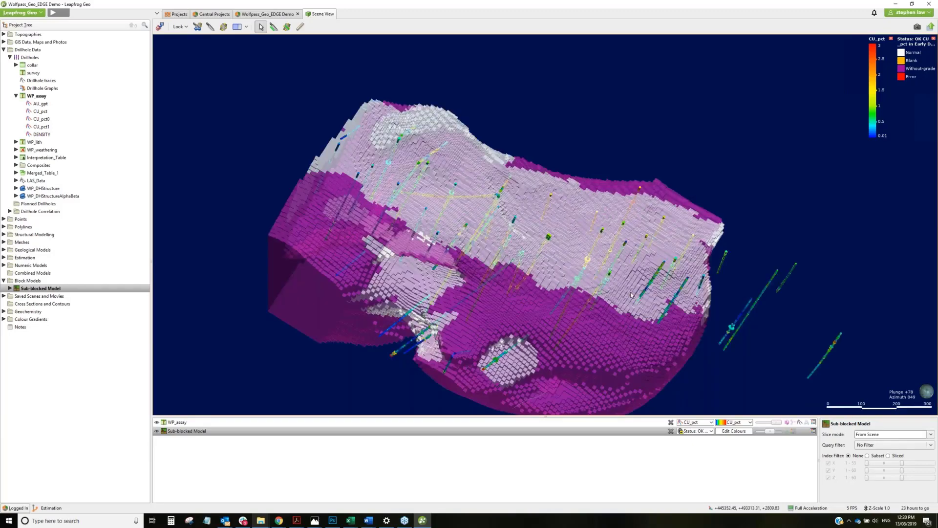
scroll(631, 295, "up", 2)
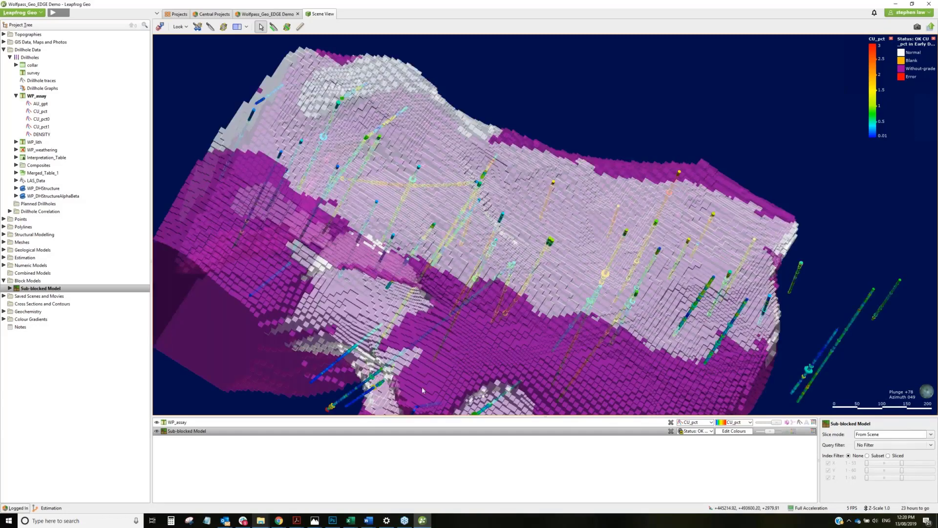
- Remove WP_assay from the scene and interrogate the estimator for parent block 37, 44, 22, moving the interrogation window aside
left_click(672, 422)
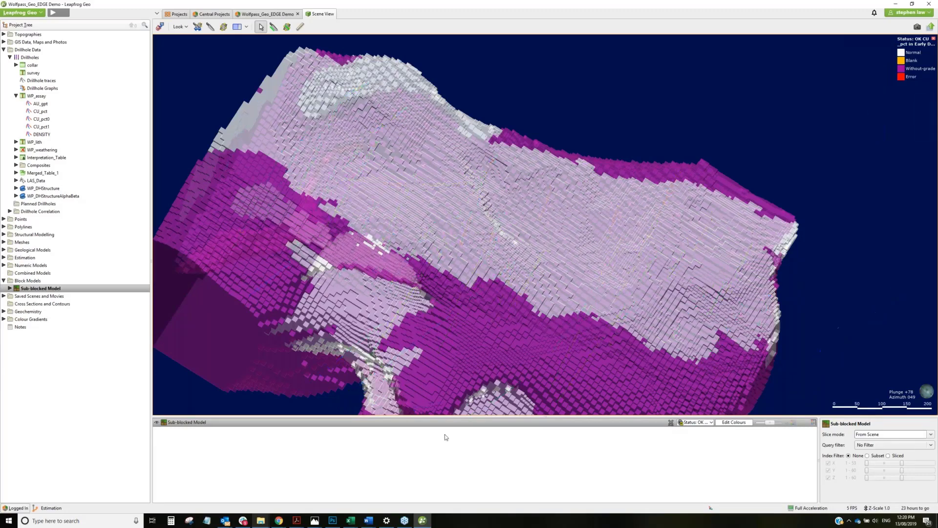
left_click(571, 293)
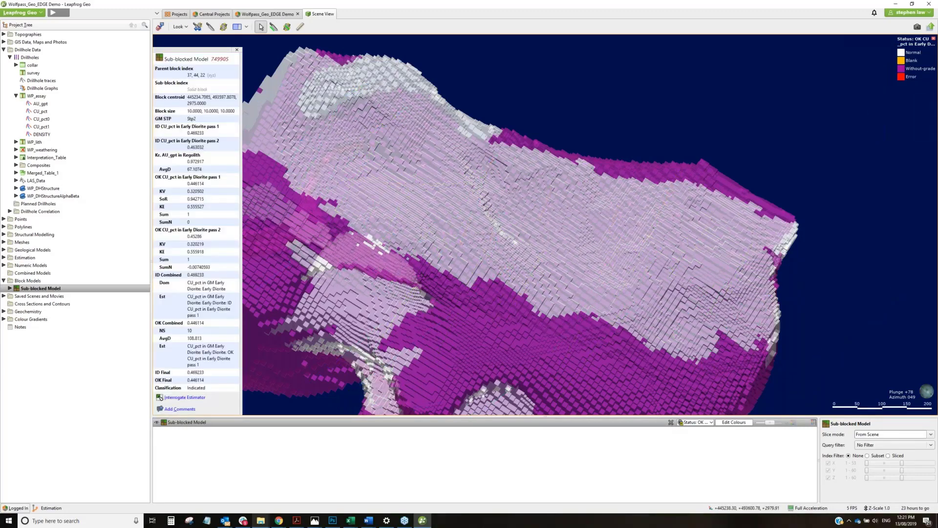
left_click(185, 402)
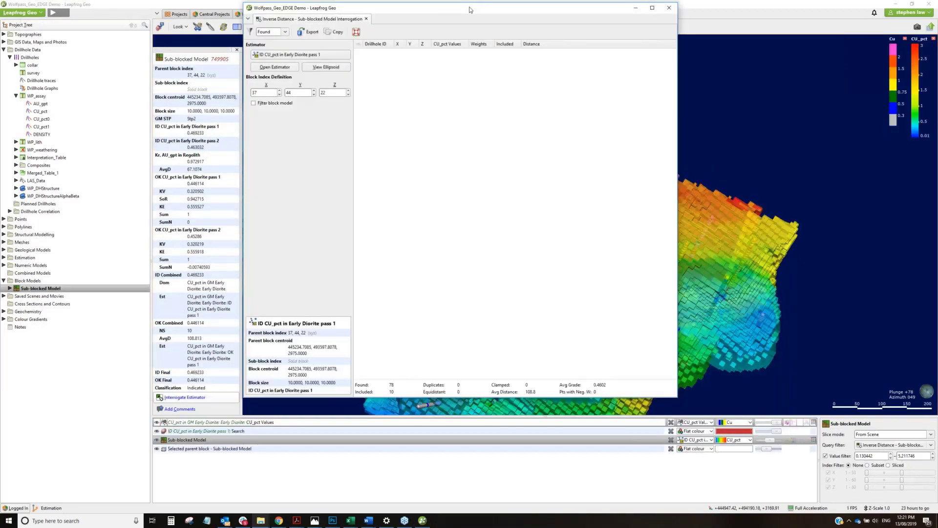
left_click_drag(470, 10, 856, 44)
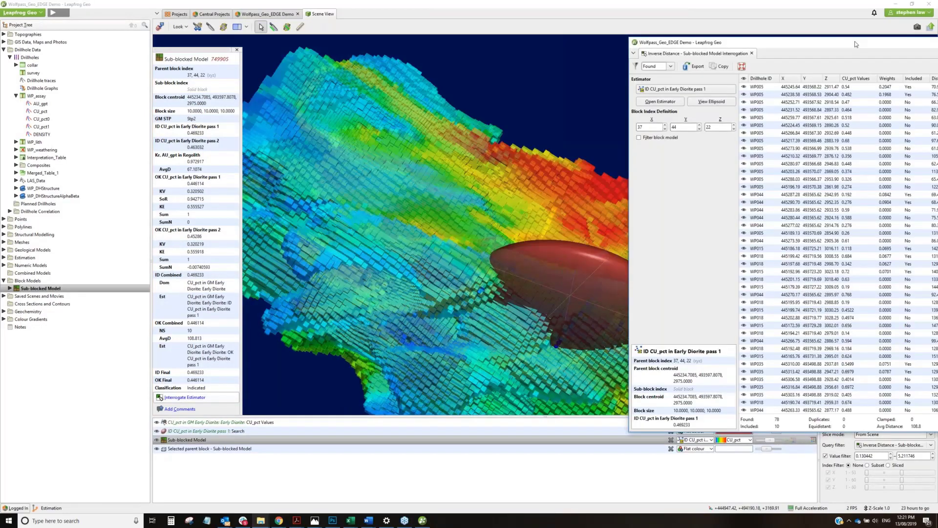
- Filter the block model to the interrogated block and hide the search ellipsoid, leaving the selected block and its samples in view
left_click(640, 138)
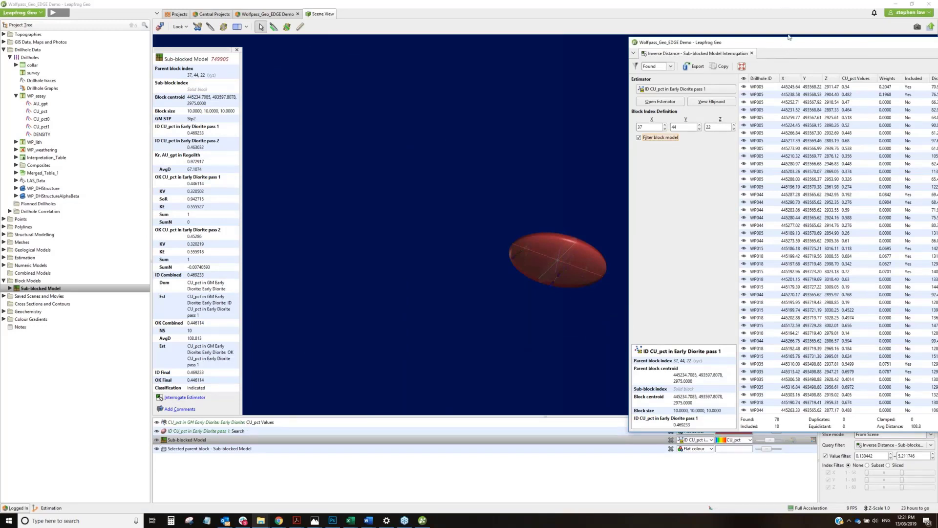
left_click_drag(789, 37, 784, 19)
left_click_drag(775, 433, 765, 432)
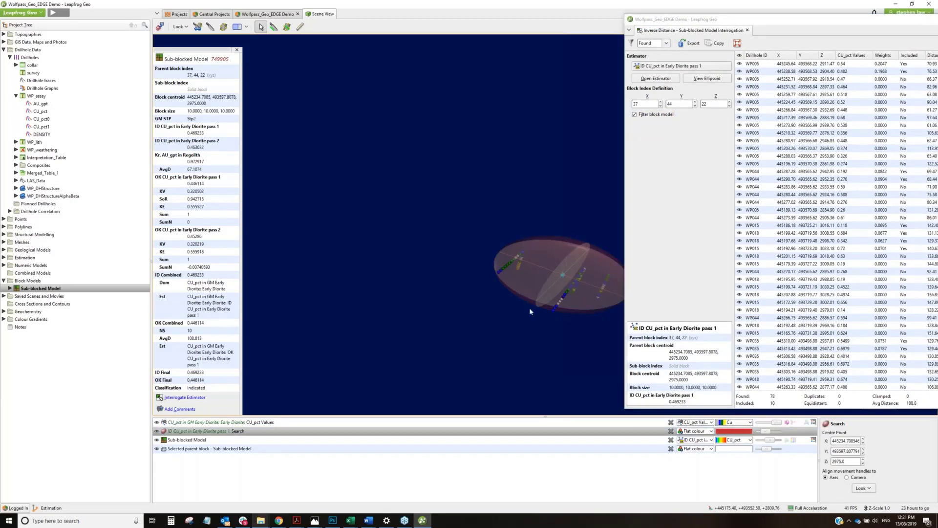
right_click_drag(529, 307, 439, 252)
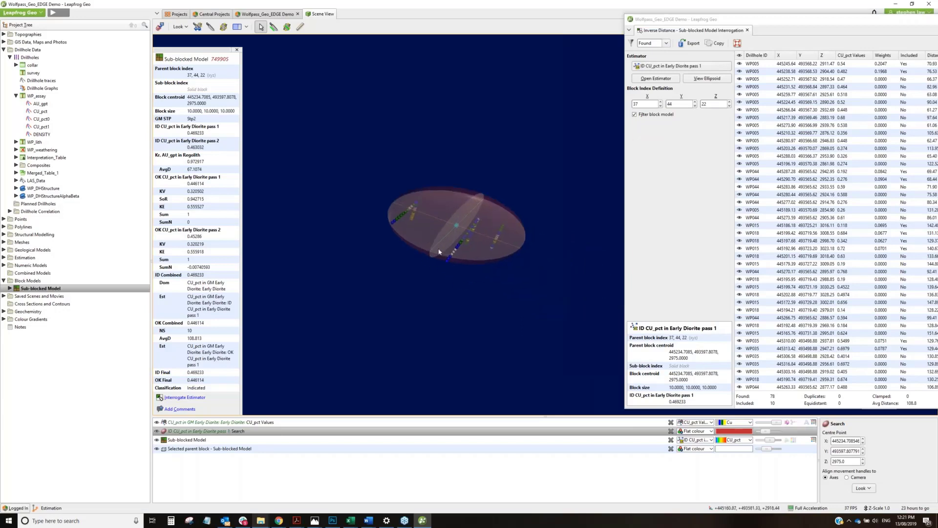
left_click(157, 431)
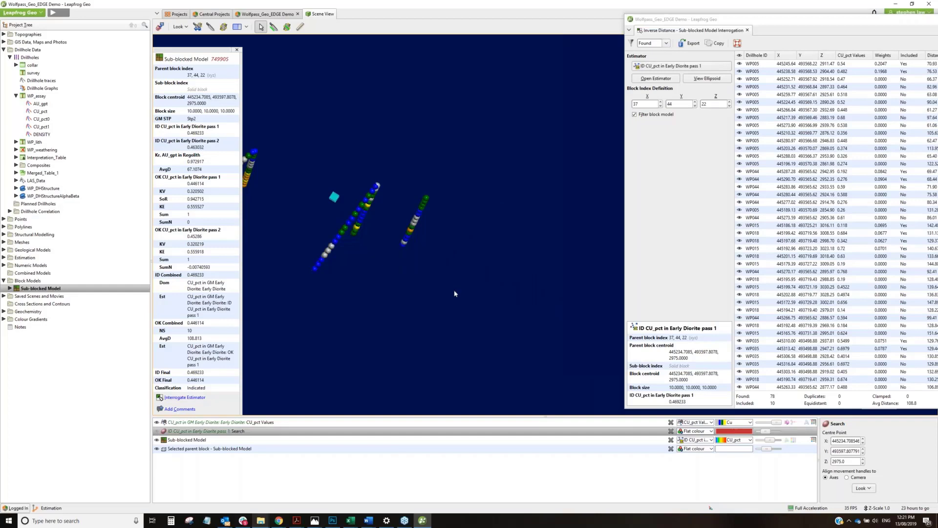
right_click_drag(454, 293, 468, 302)
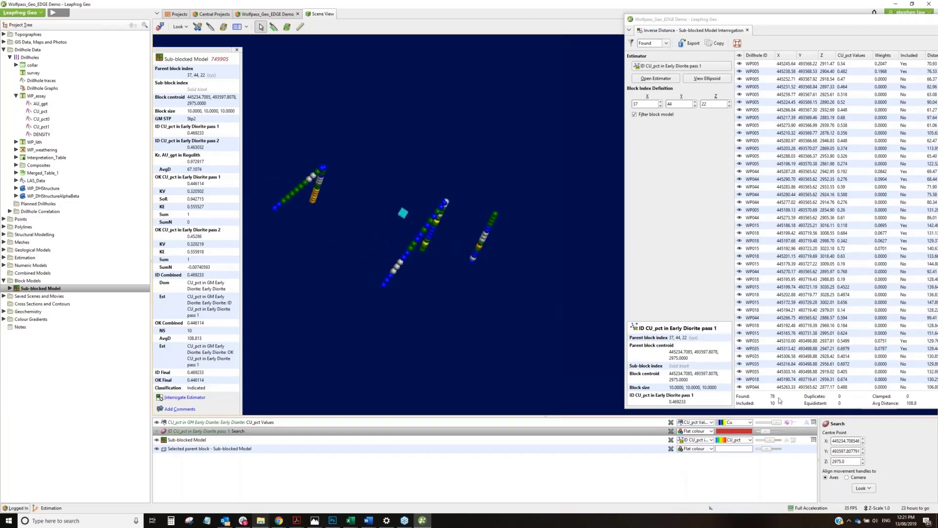
- Limit the interrogation table to the included samples and sort them by ascending distance
left_click(667, 43)
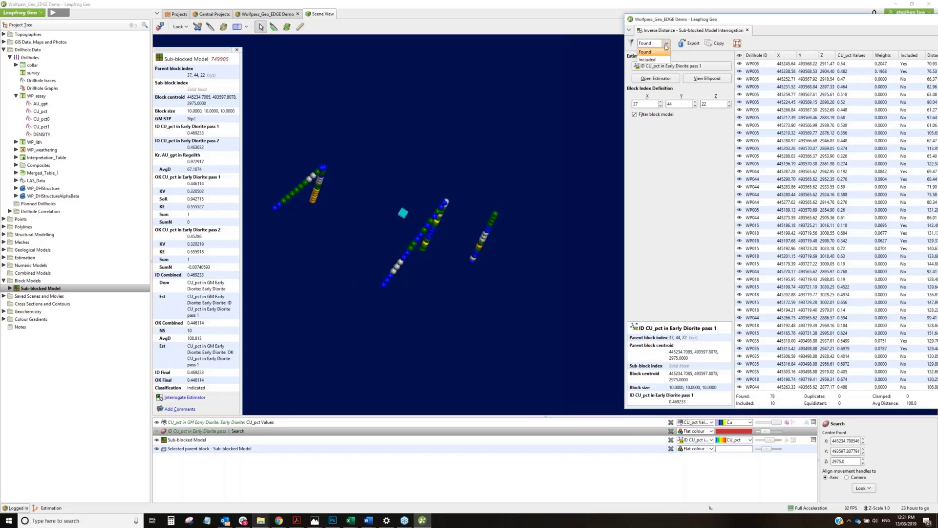
left_click(650, 59)
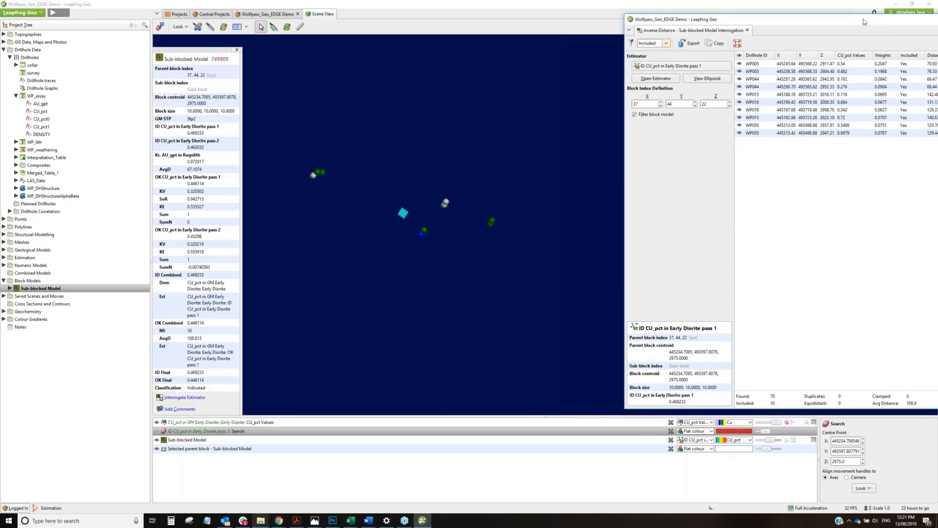
left_click_drag(860, 22, 720, 31)
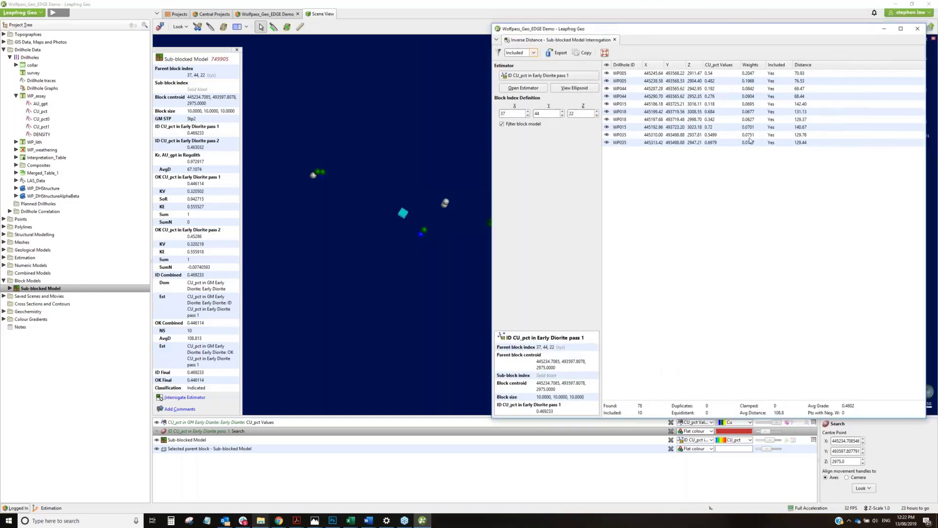
left_click(811, 66)
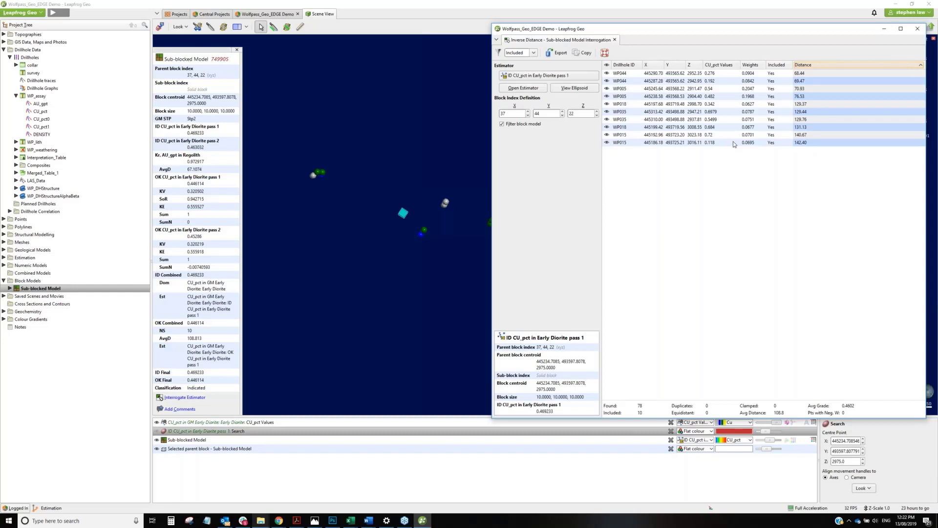
- Switch the block interrogation to the OK CU_pct in Early Diorite pass 1 estimator
left_click(525, 76)
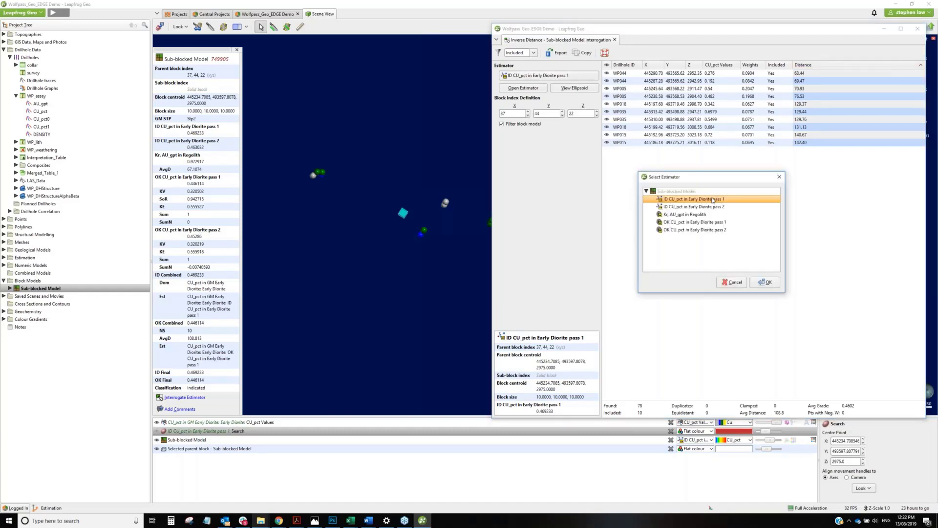
left_click(699, 222)
left_click(762, 283)
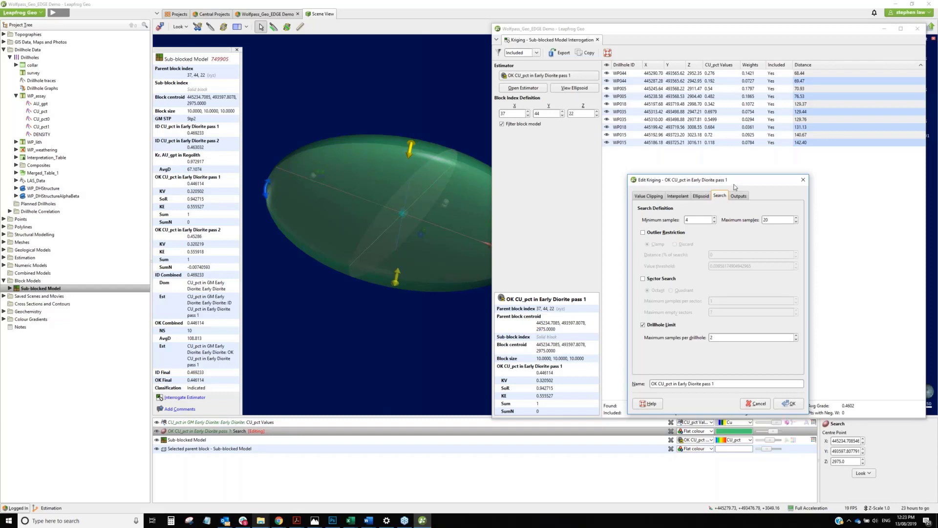
- Close the kriging estimator settings and the block interrogation window, and select another block of the sub-blocked model to show its attributes
left_click(805, 181)
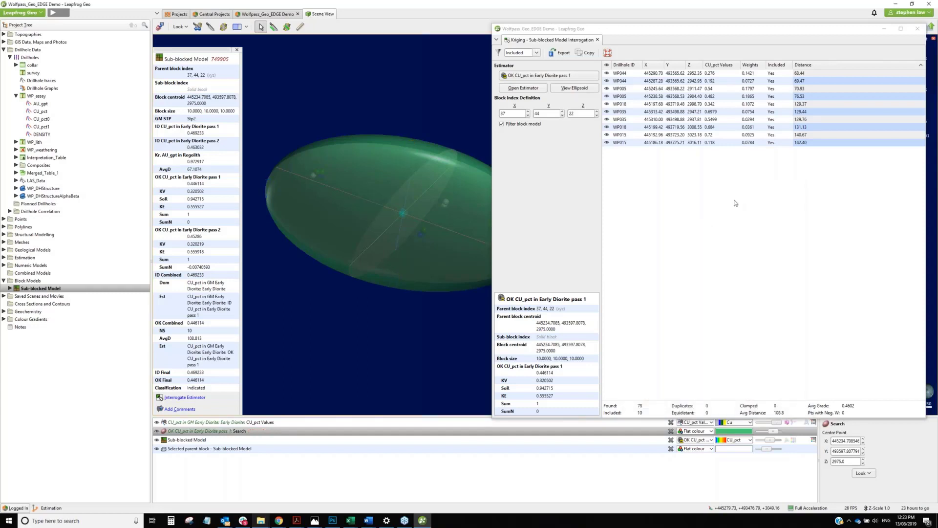
left_click_drag(853, 31, 785, 34)
left_click(850, 31)
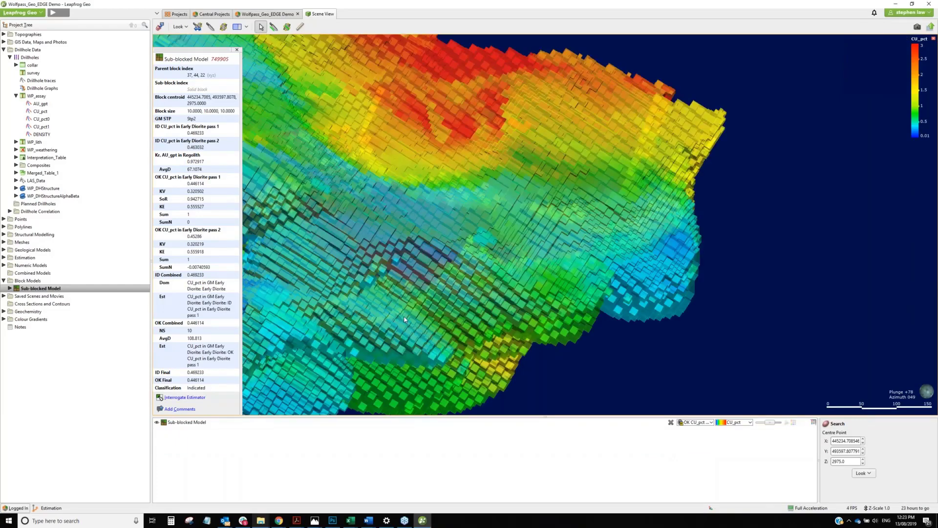
left_click(405, 320)
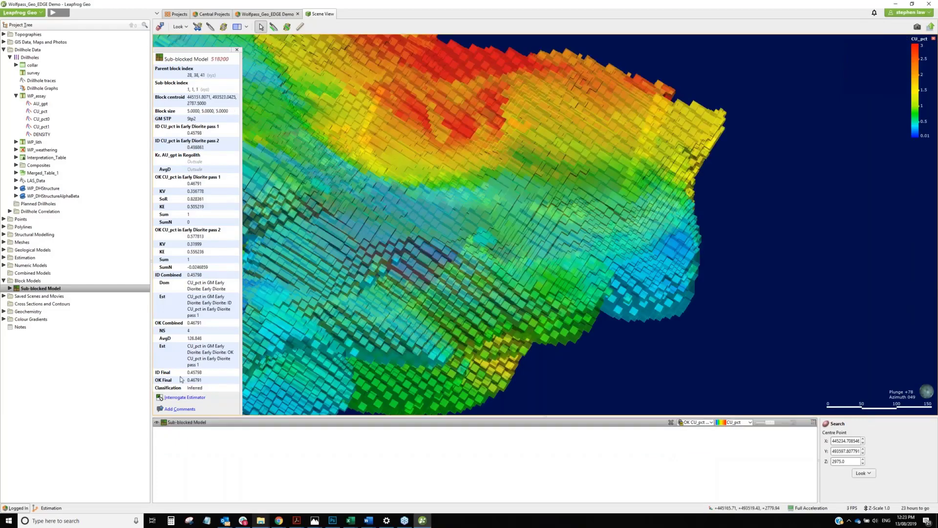
- Open the sub-blocked model's calculations and filters, and float them in a smaller window over the scene
right_click(51, 290)
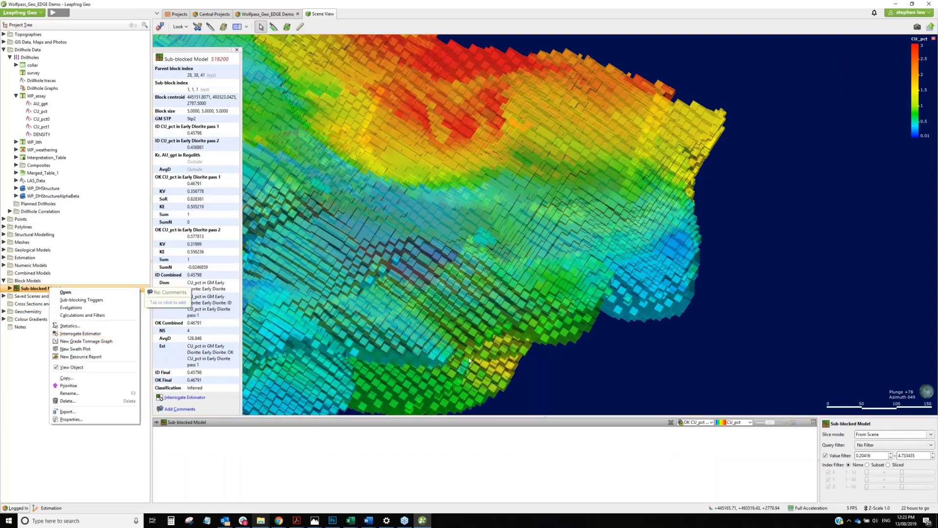
key("Escape")
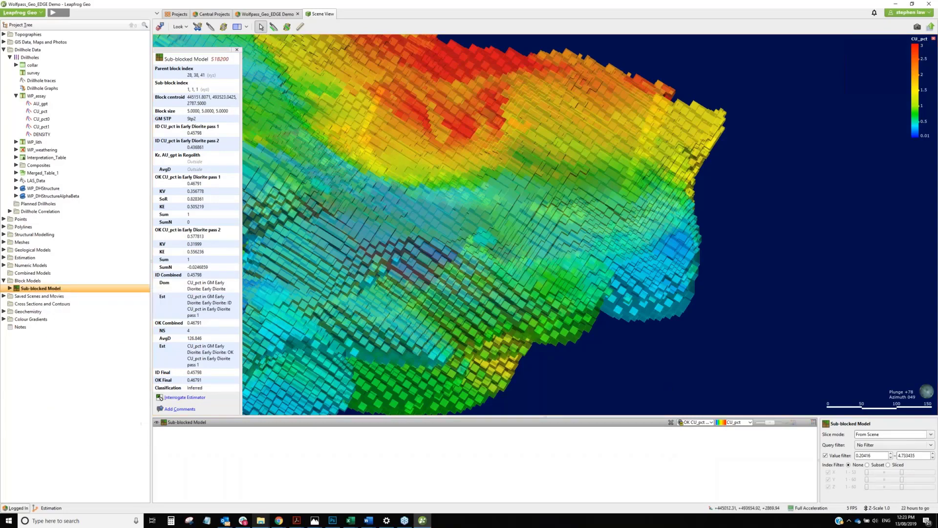
right_click(58, 289)
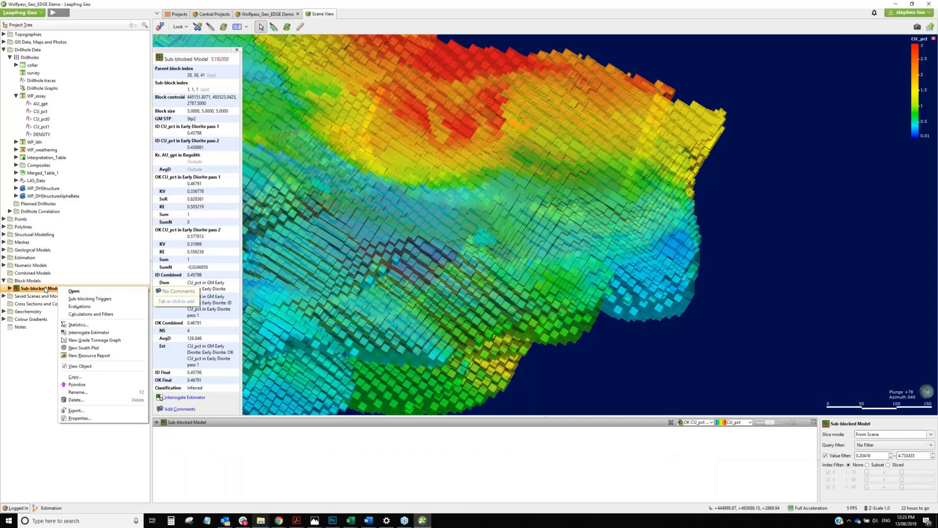
left_click(108, 316)
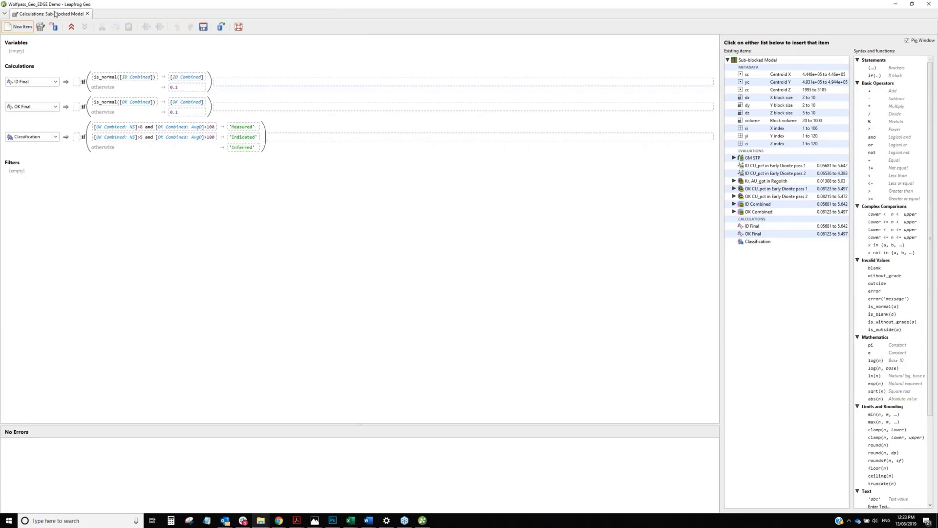
left_click_drag(126, 40, 401, 152)
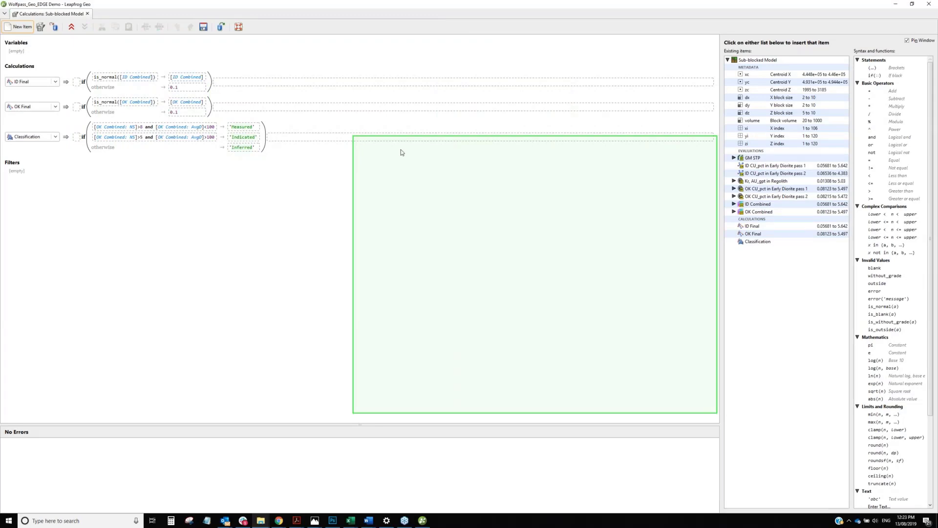
left_click_drag(401, 152, 402, 152)
left_click_drag(716, 306, 913, 311)
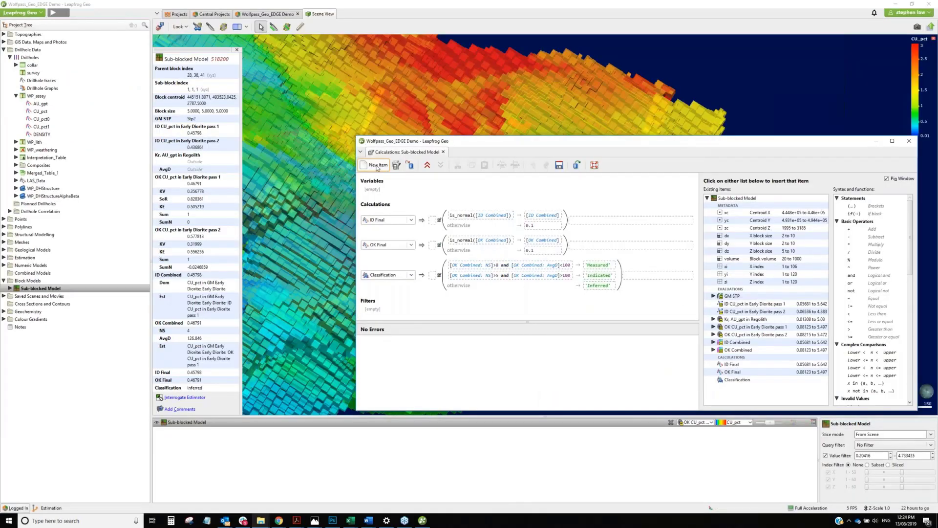
left_click(377, 167)
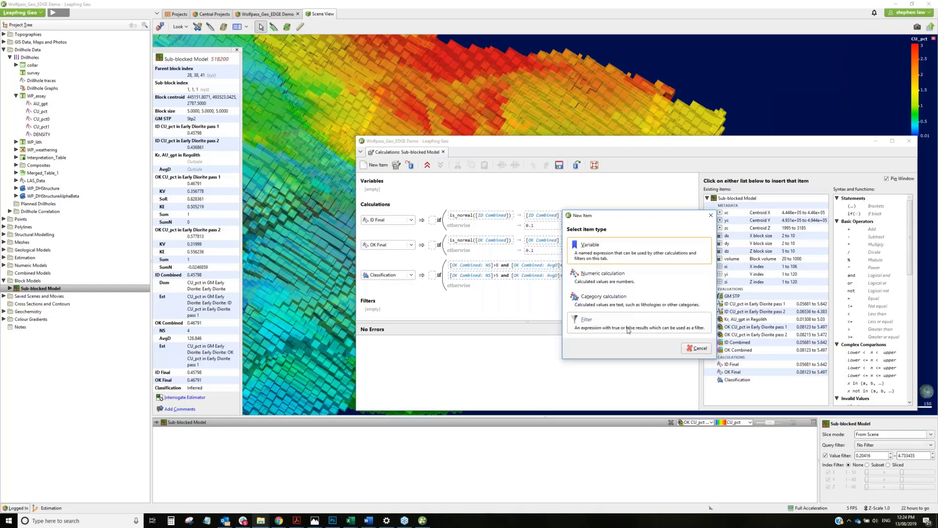
left_click(756, 471)
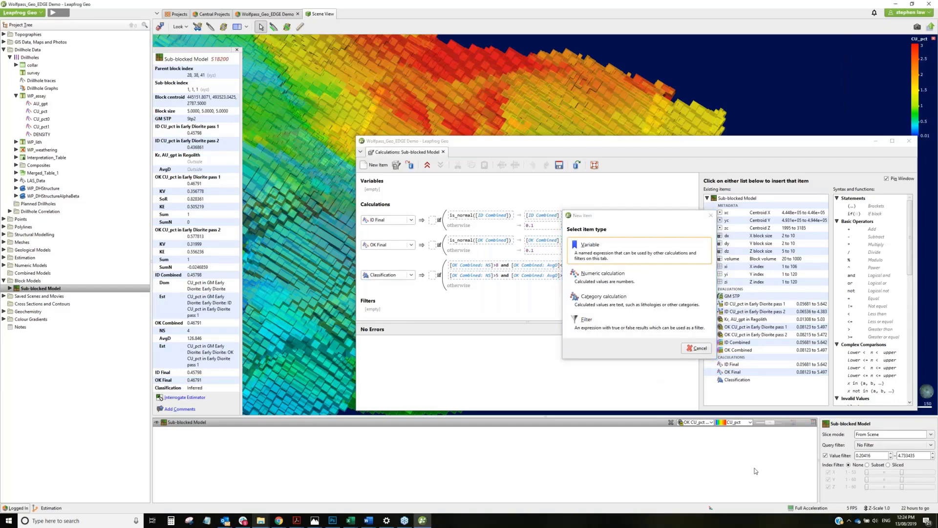
left_click(756, 471)
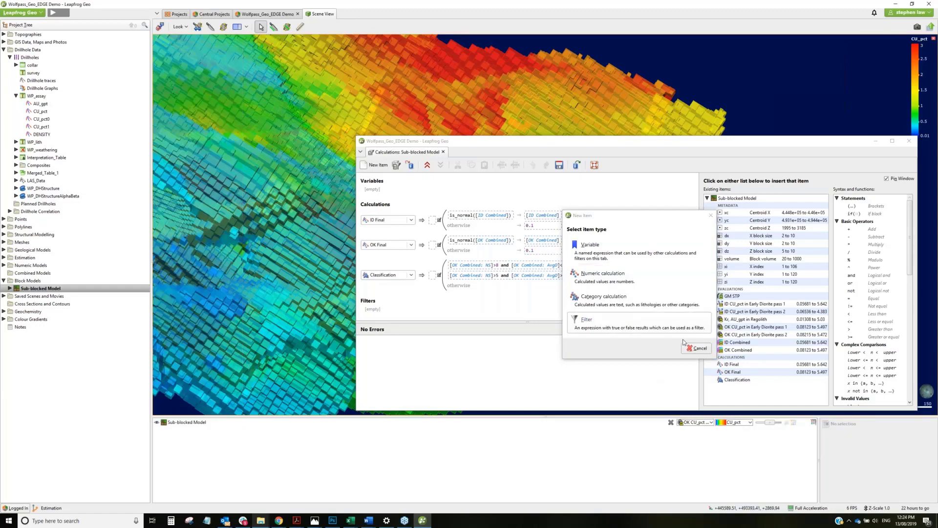
left_click(685, 345)
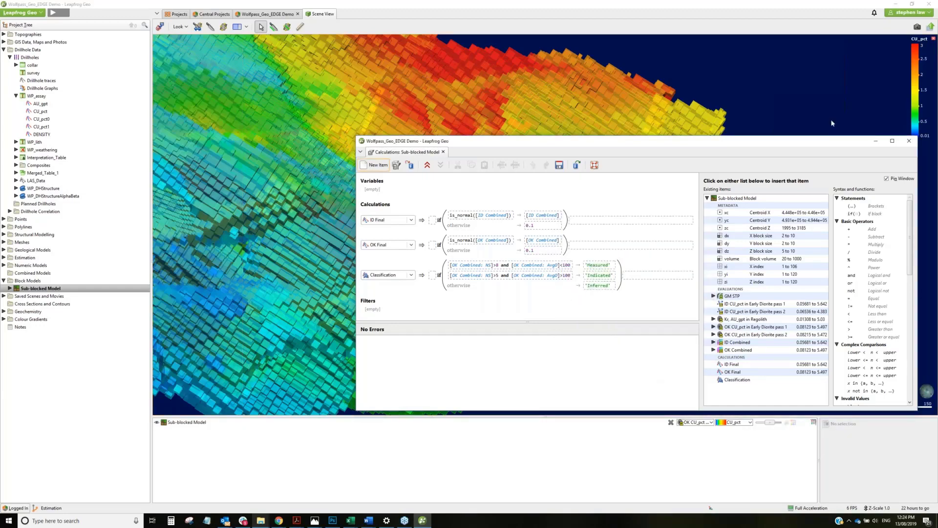
- Minimise the calculations window and set the lower limit of the sub-blocked model's value filter to 3
left_click(833, 124)
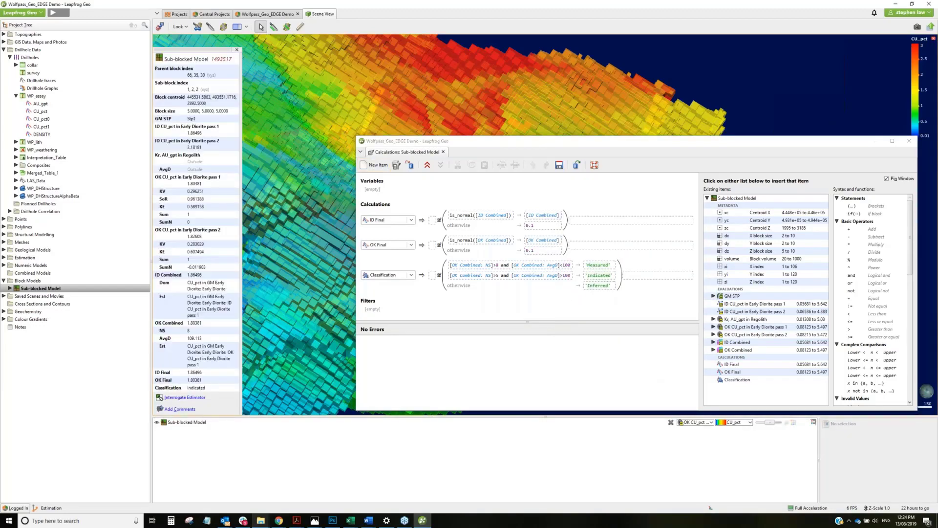
left_click(774, 150)
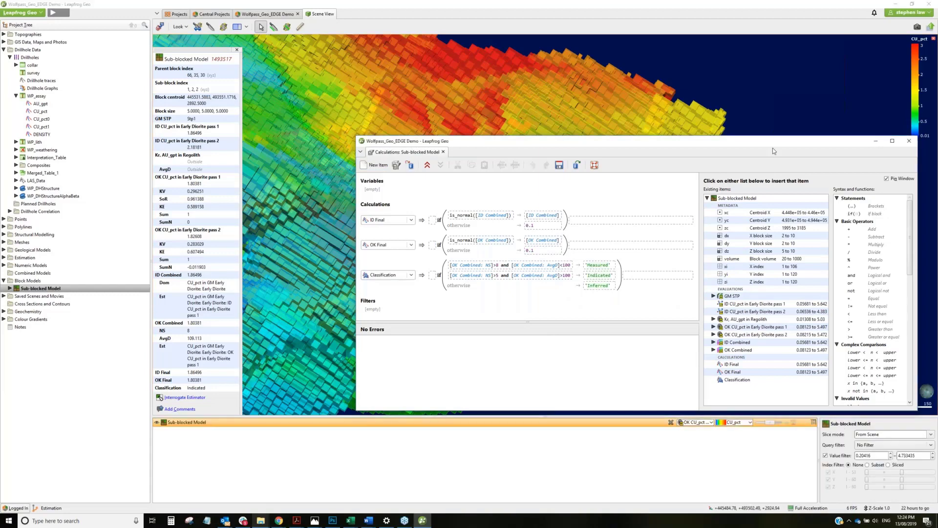
left_click(876, 141)
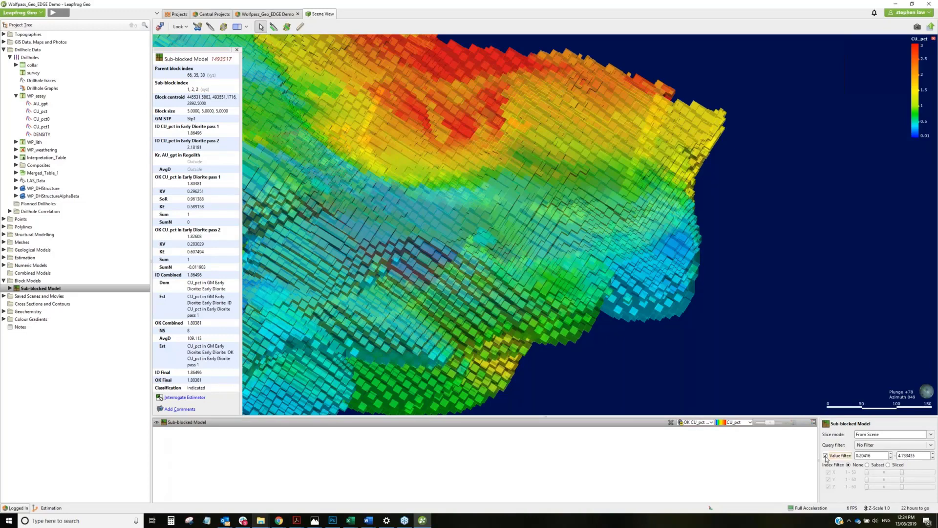
double_click(865, 455)
type("3")
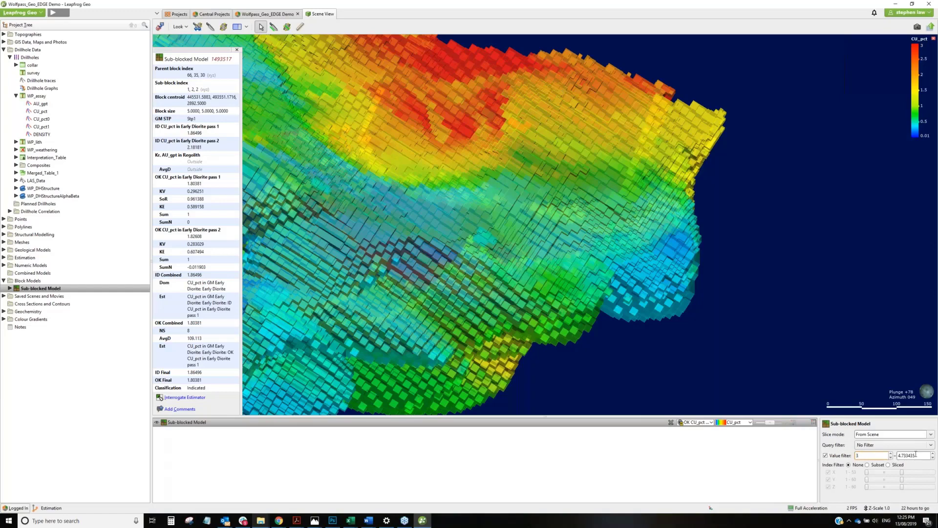
left_click(916, 455)
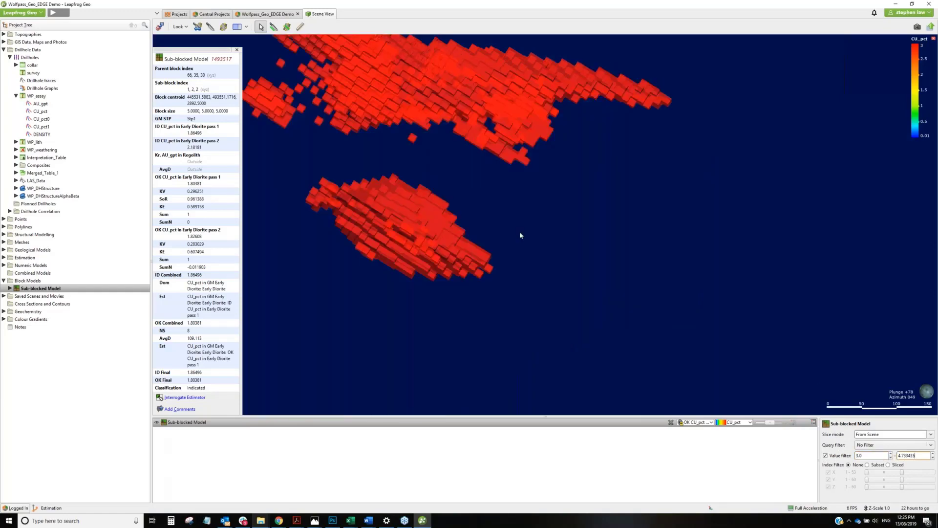
scroll(520, 235, "down", 5)
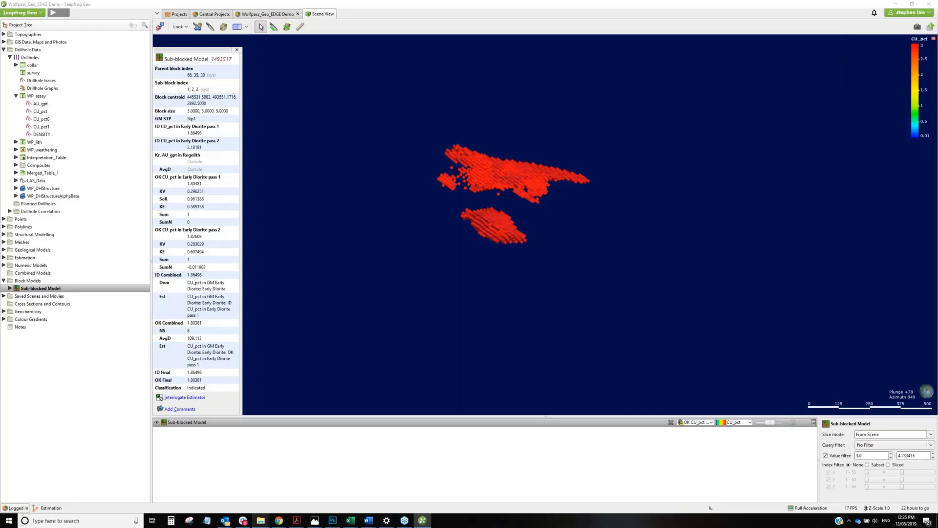
- Complete the calculations filter as [ID Combined]>3 and [Kr, AU_gpt in Regolith]<1, and save it
left_click_drag(937, 137, 553, 113)
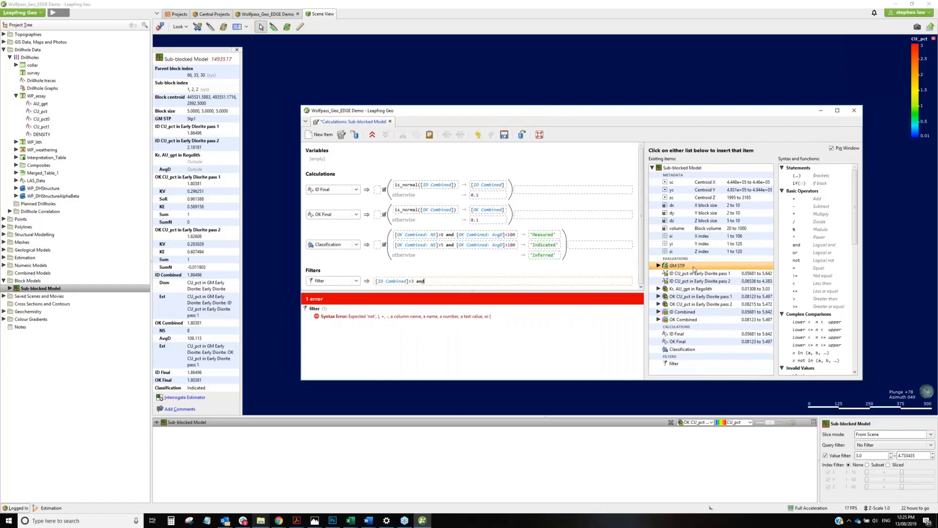
left_click(658, 312)
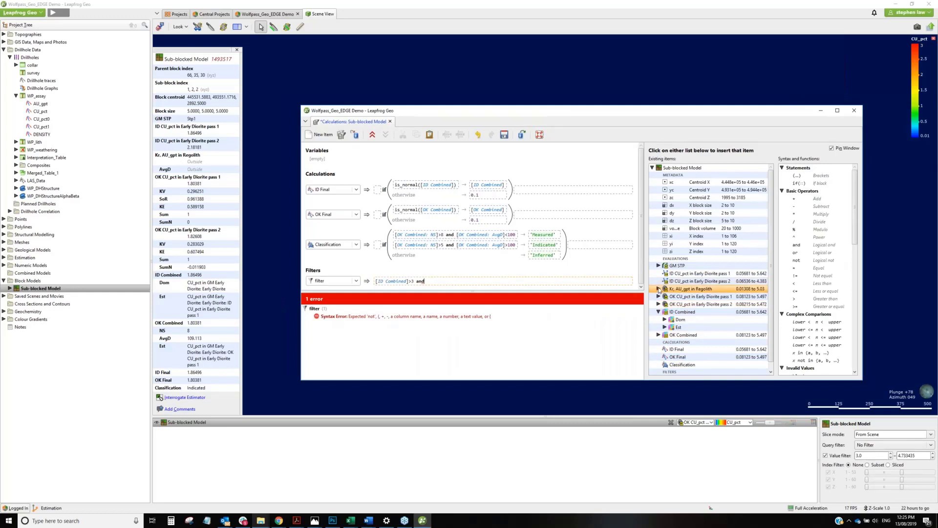
left_click(659, 290)
left_click(689, 288)
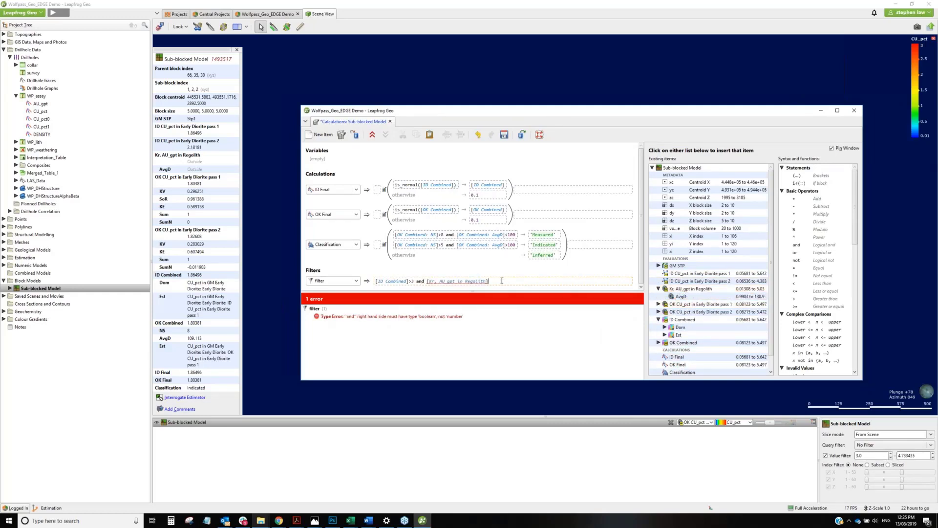
type("<1")
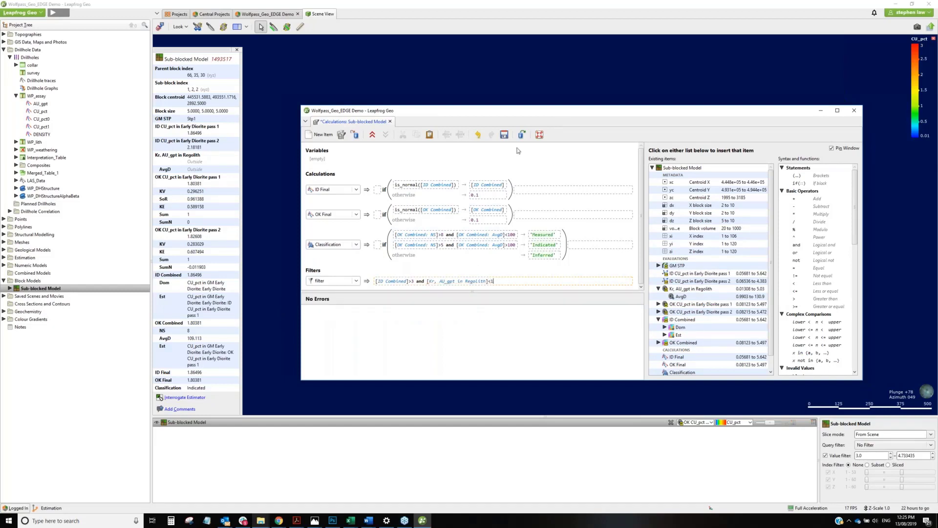
left_click(504, 135)
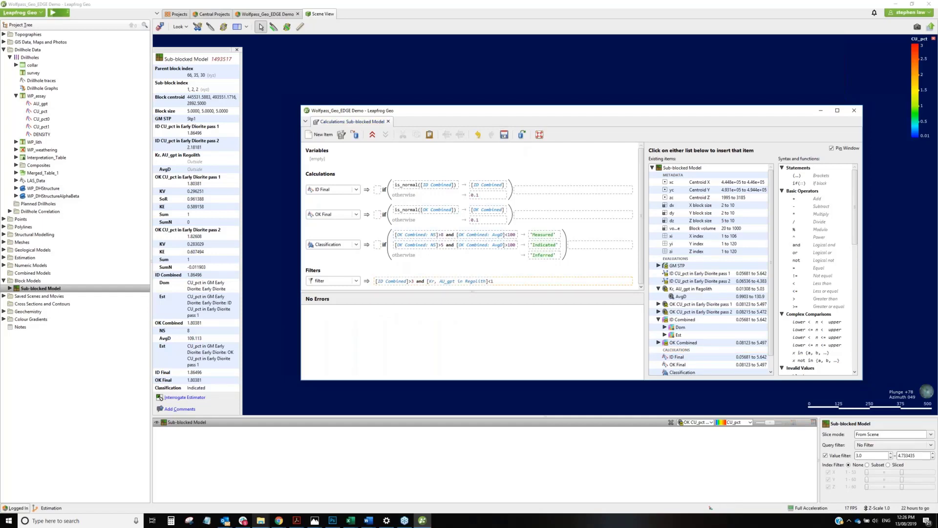
- Apply the saved filter as the sub-blocked model's query filter, and move the calculations window aside to expose the remaining blocks
left_click(887, 445)
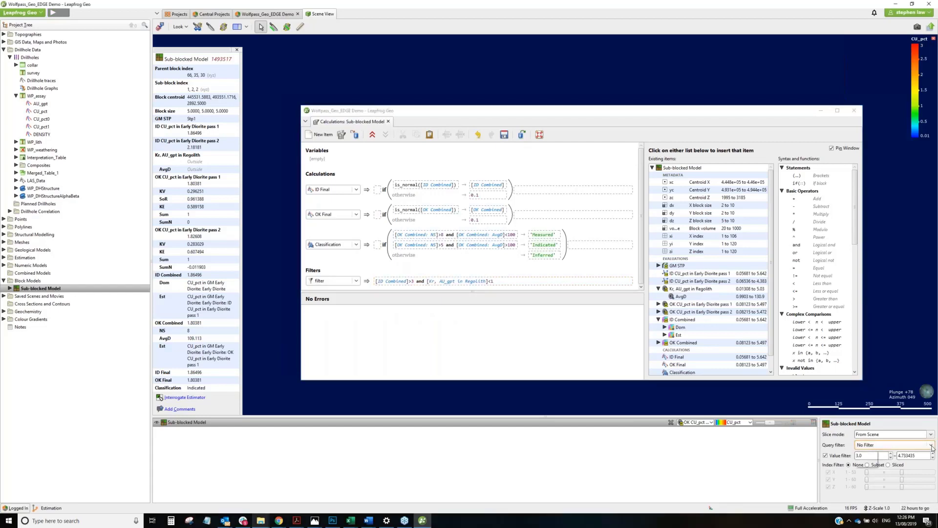
left_click(870, 461)
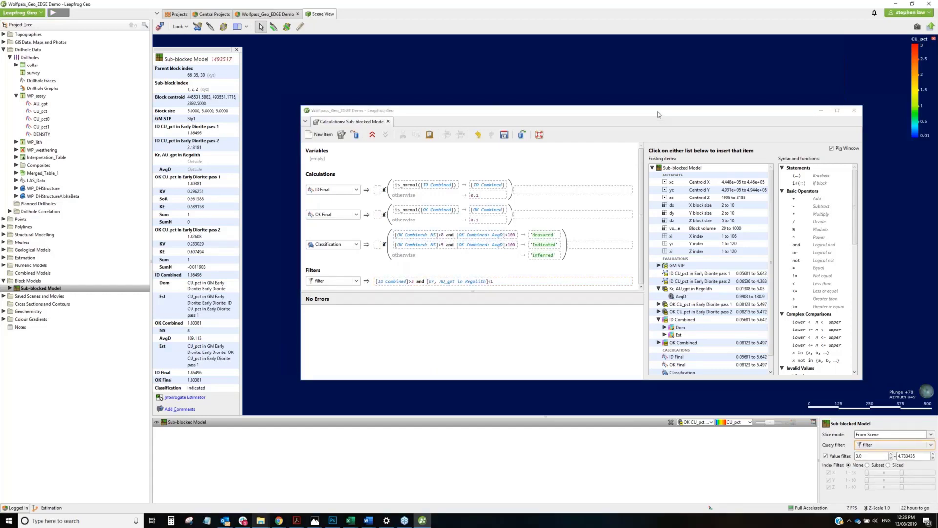
left_click(789, 118)
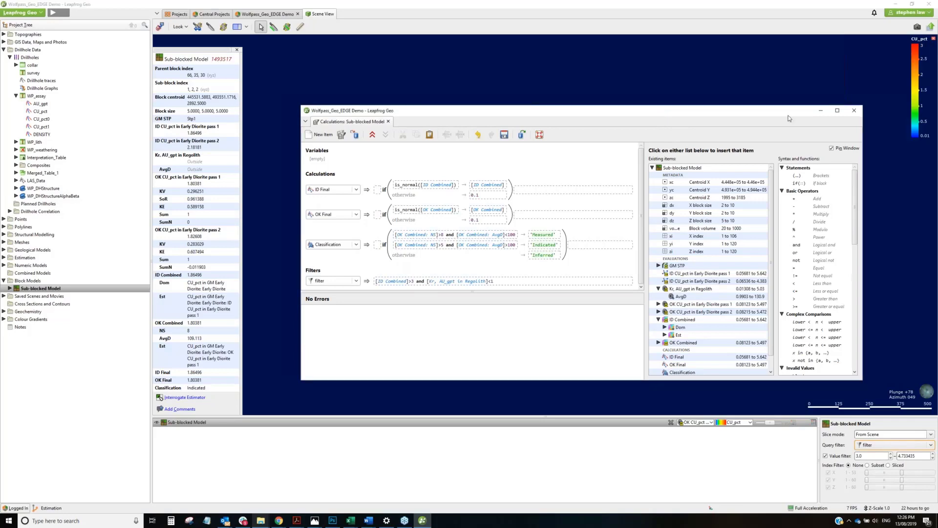
left_click_drag(789, 118, 937, 155)
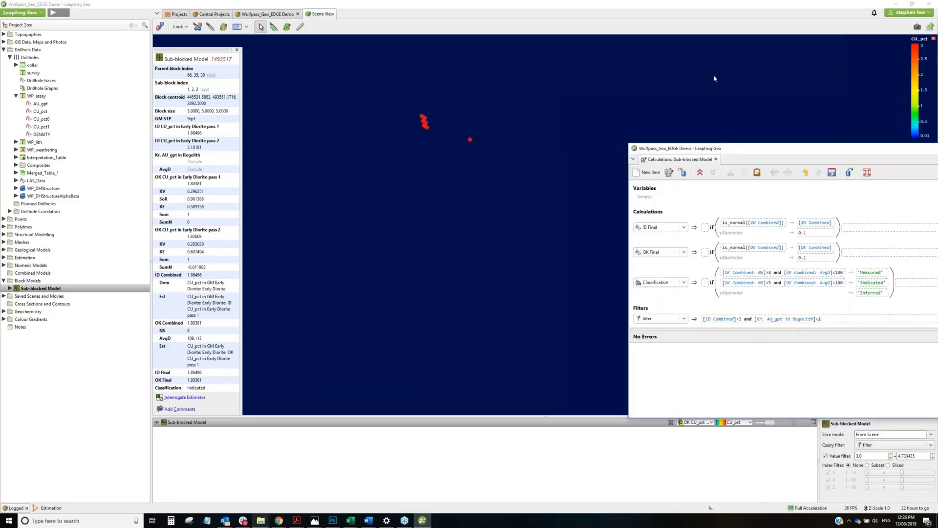
left_click_drag(714, 78, 707, 52)
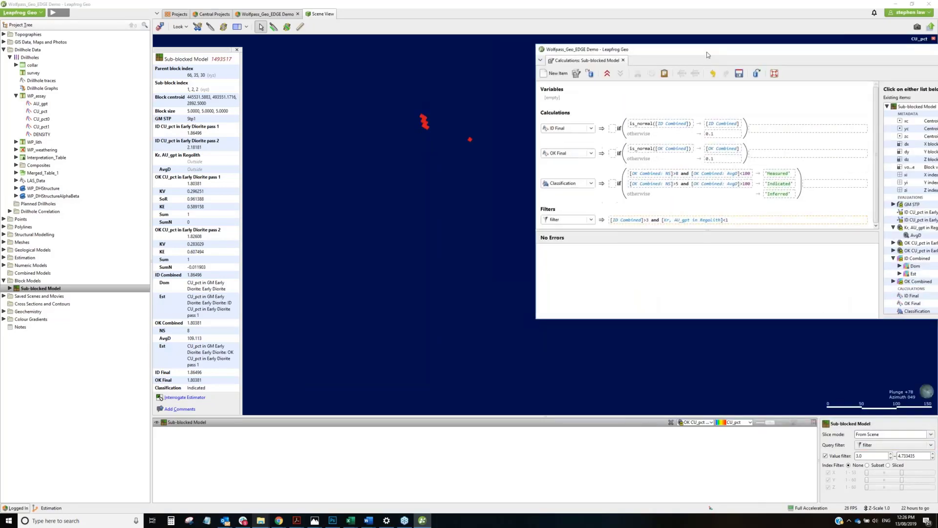
- Reset the sub-blocked model's query filter to No Filter and delete the filter from its calculations
left_click(932, 445)
left_click(866, 454)
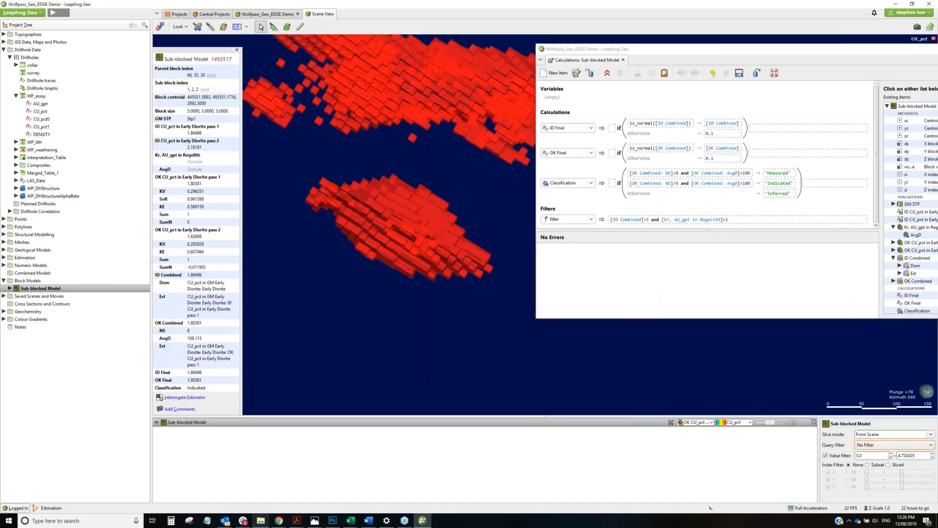
left_click_drag(688, 52, 441, 66)
left_click(345, 232)
left_click(323, 276)
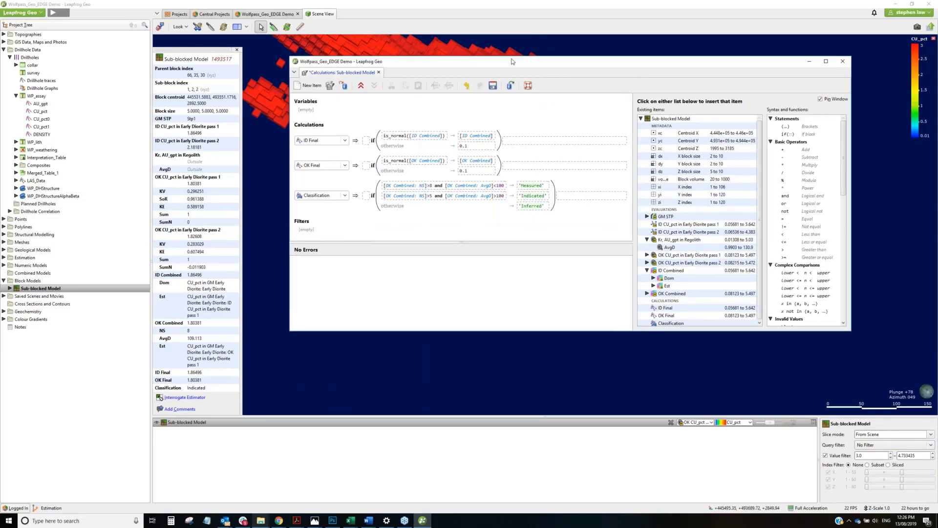
- Move the calculations window aside and create a new numeric calculation named sg for the sub-blocked model
left_click_drag(512, 61, 643, 60)
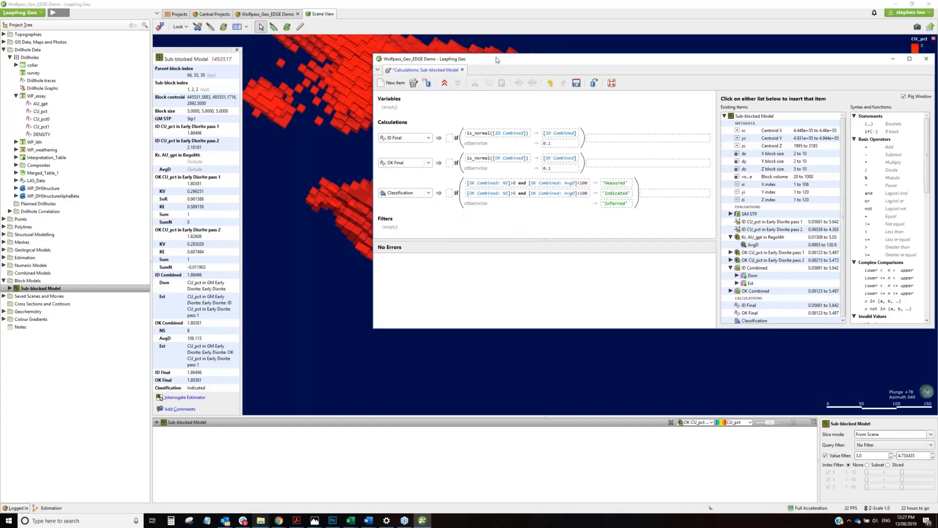
left_click(391, 82)
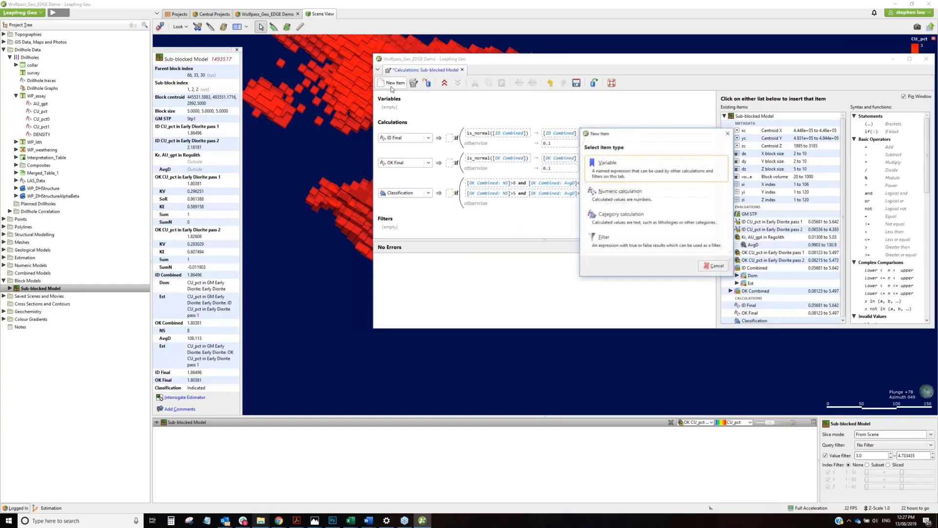
left_click(627, 196)
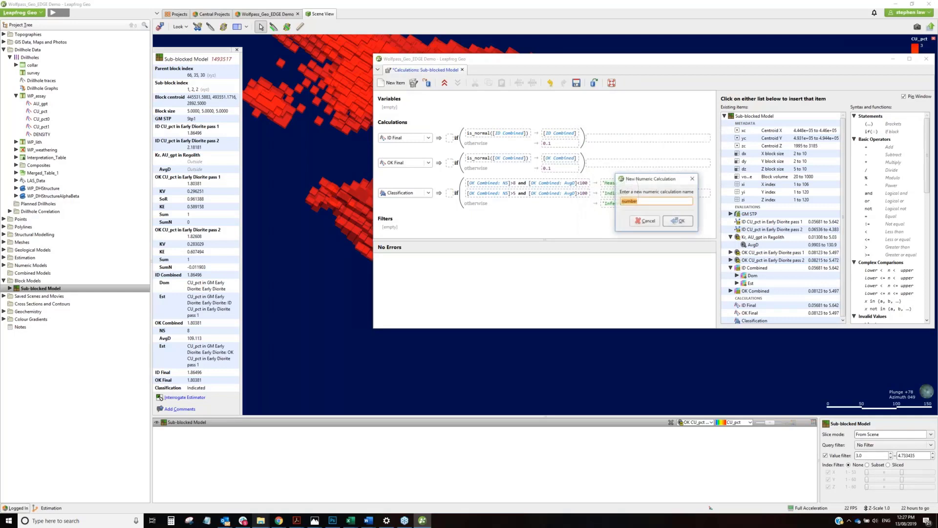
left_click_drag(623, 166, 374, 161)
type("sg")
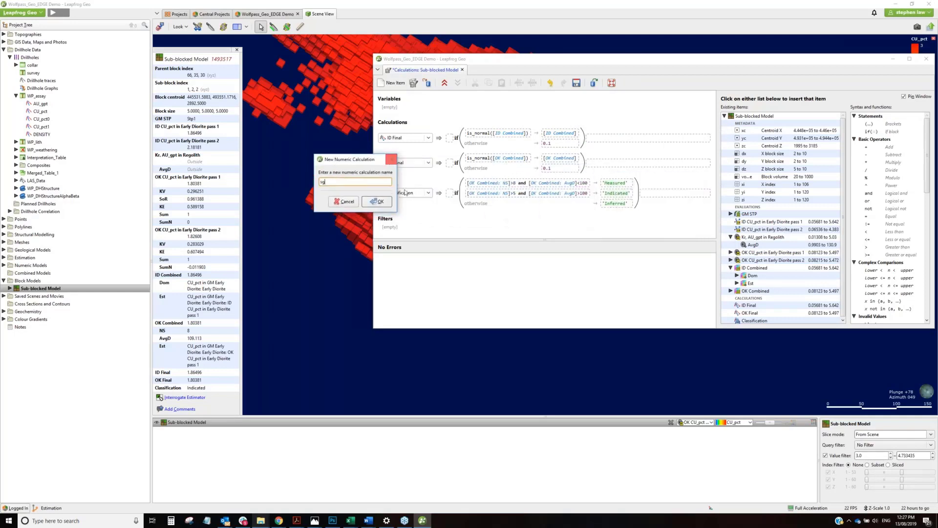
left_click(378, 202)
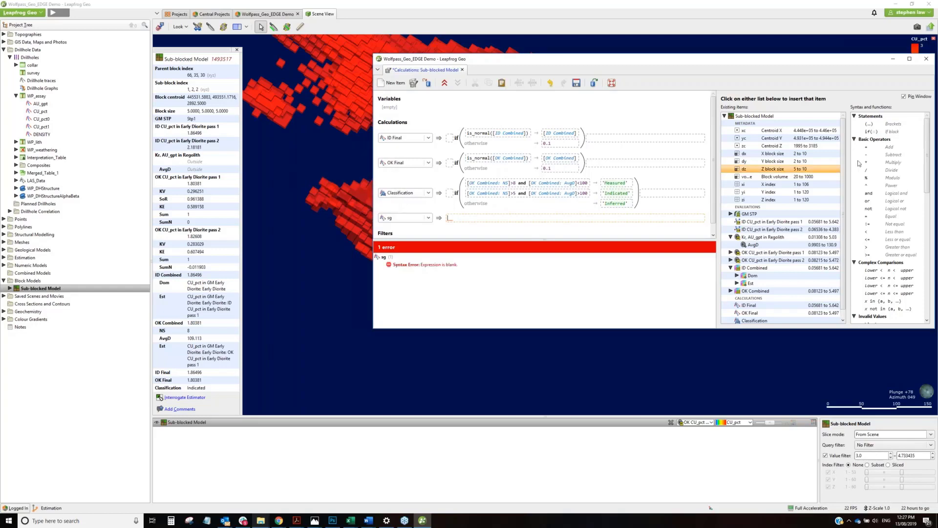
- Add an If block to the sg calculation and expand the GM STP codes for its condition
left_click(872, 132)
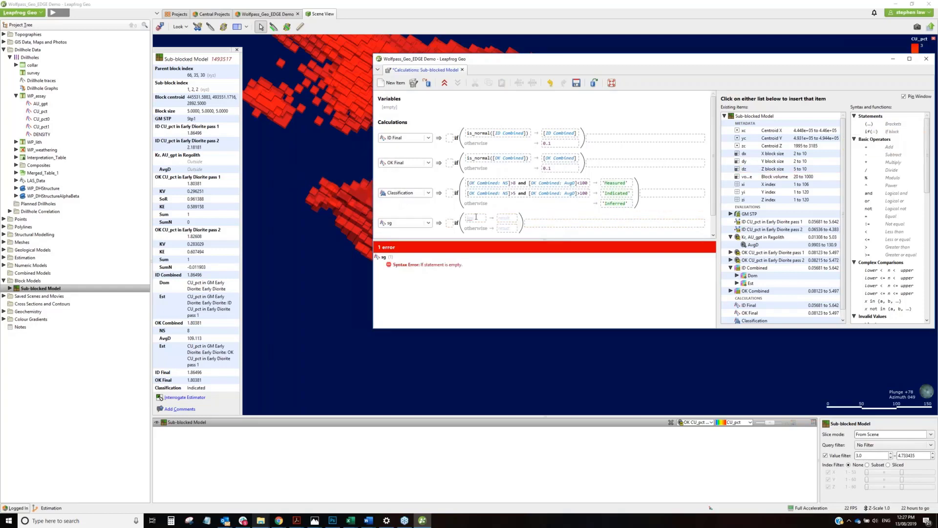
left_click(474, 218)
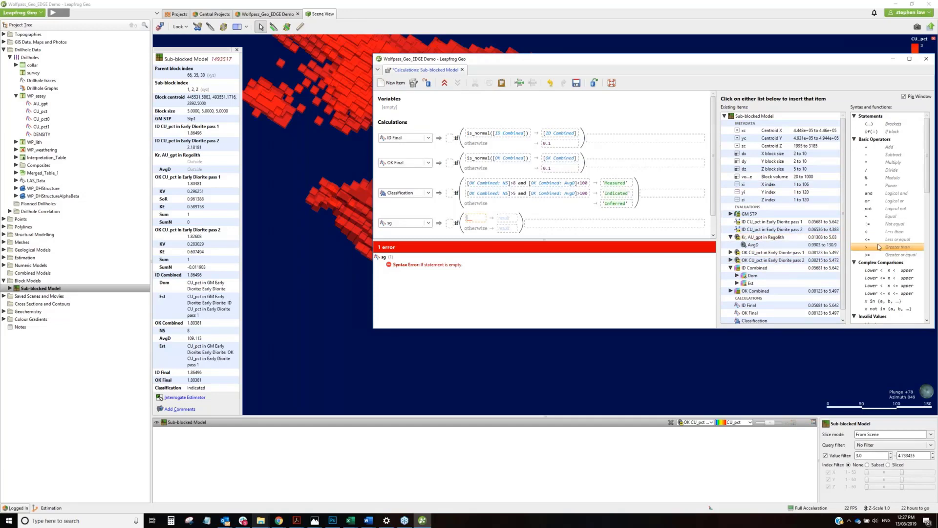
key("alt+Tab")
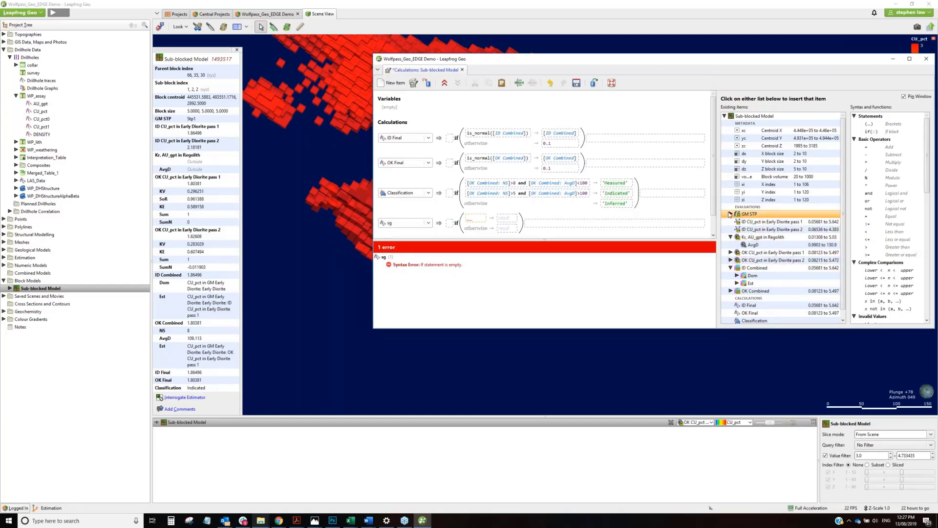
left_click(730, 214)
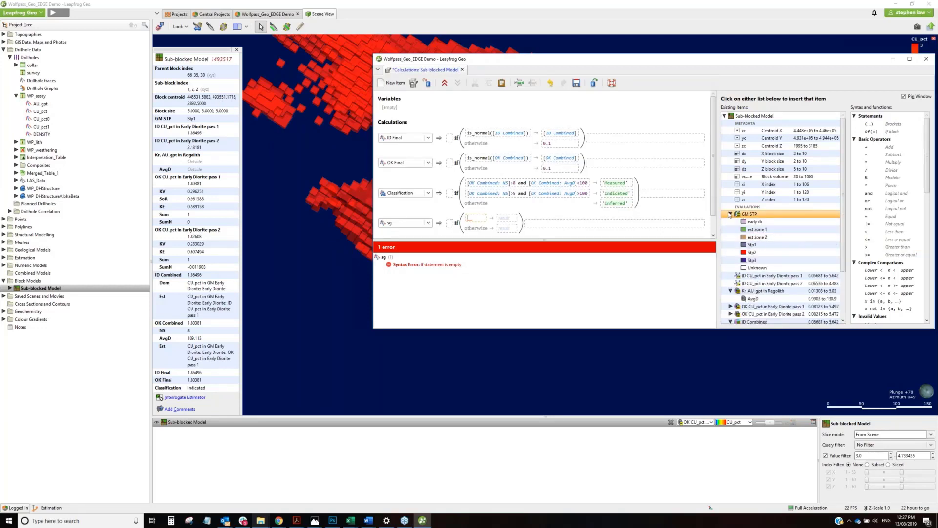
left_click(730, 214)
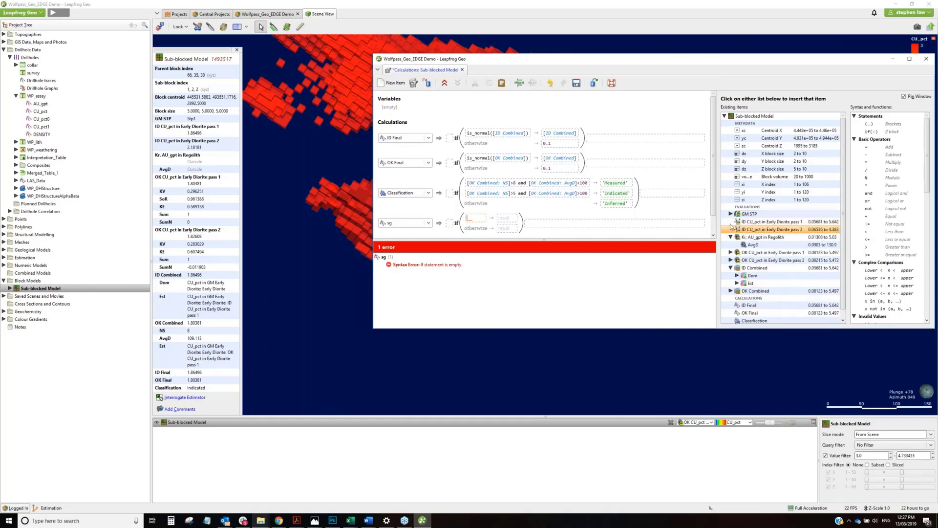
left_click(731, 214)
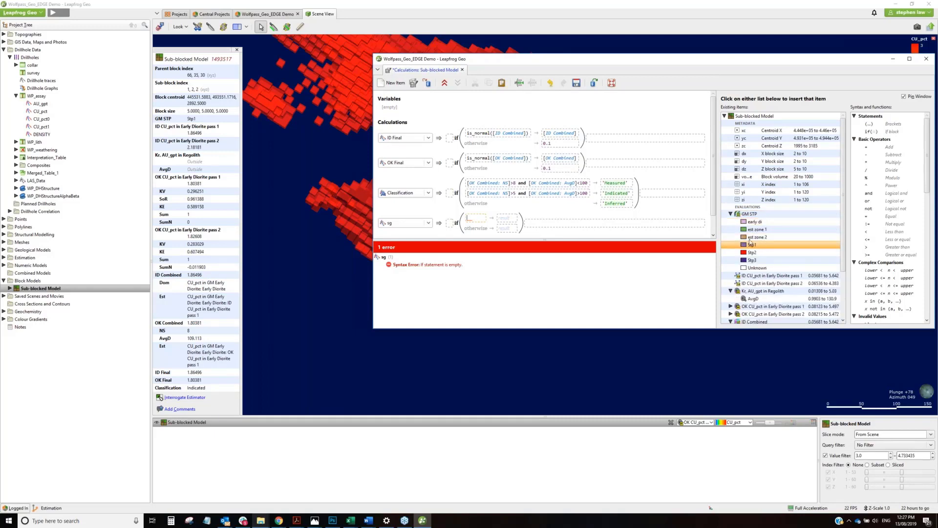
left_click(755, 223)
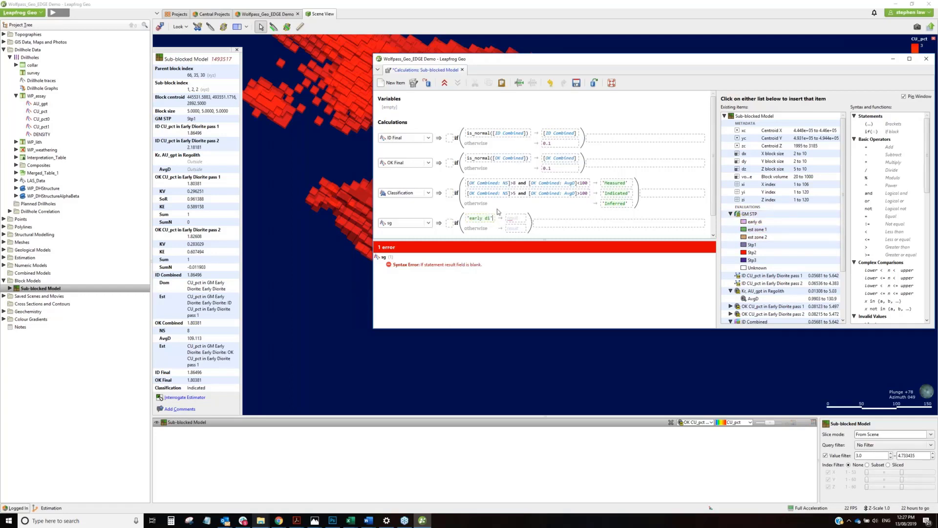
key("BackSpace")
key("BackSpace")
key("BackSpace")
key("BackSpace")
key("BackSpace")
key("BackSpace")
key("BackSpace")
key("BackSpace")
key("BackSpace")
key("BackSpace")
- Complete the sg calculation so that [GM STP]="early di" returns 3 and otherwise 1
left_click(755, 214)
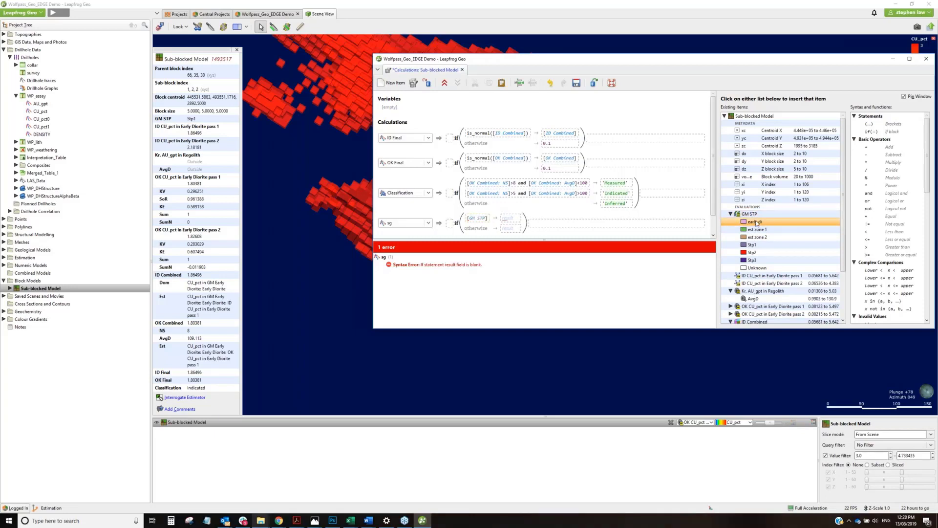
left_click(755, 222)
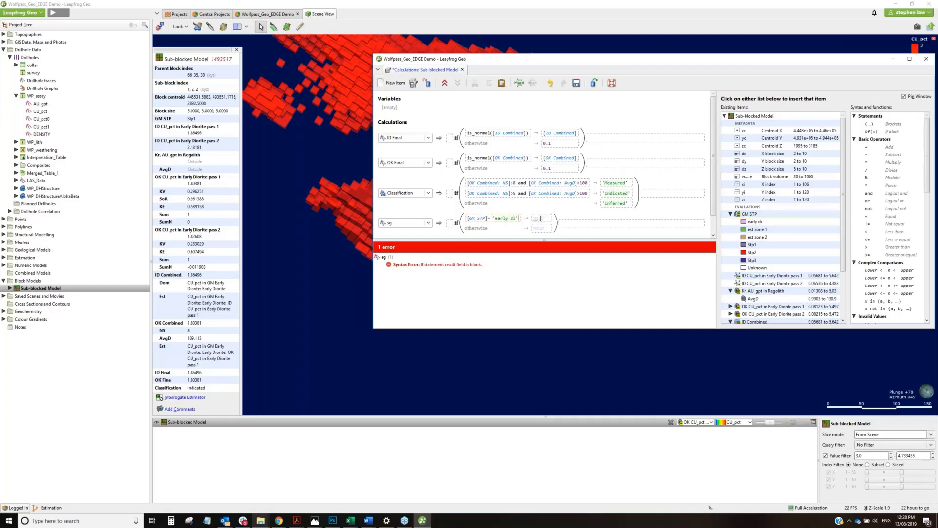
type("3")
type("1")
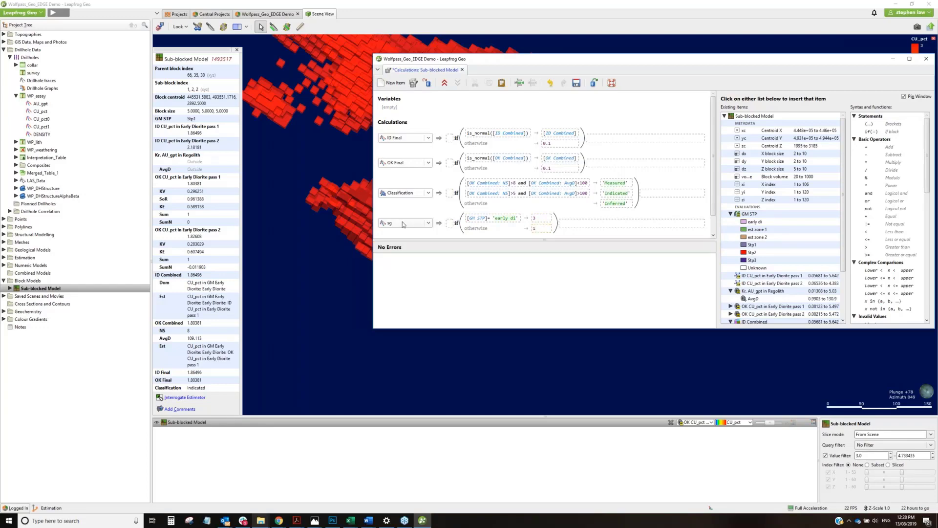
- Rename the sg calculation to sg temp, then save the calculations and close their window
left_click(428, 223)
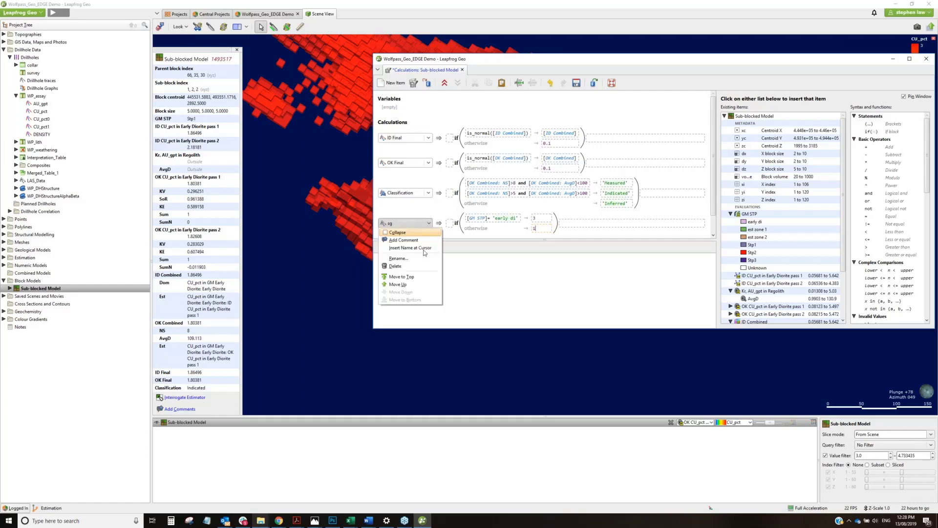
left_click(410, 259)
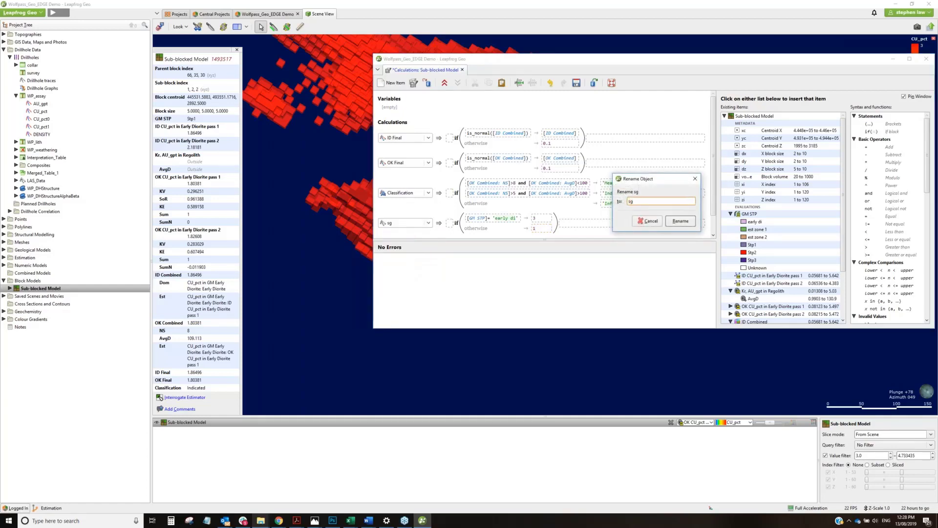
type("temp")
left_click(675, 223)
left_click(576, 83)
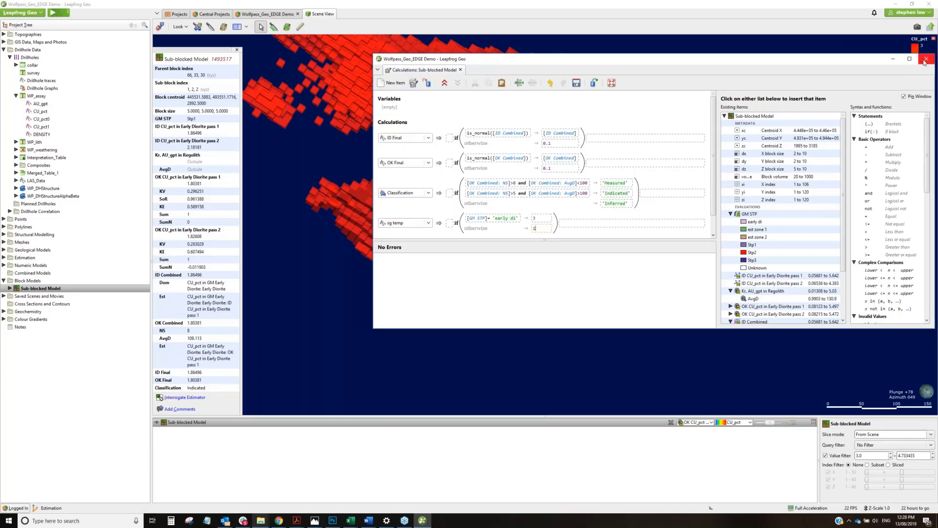
left_click(924, 62)
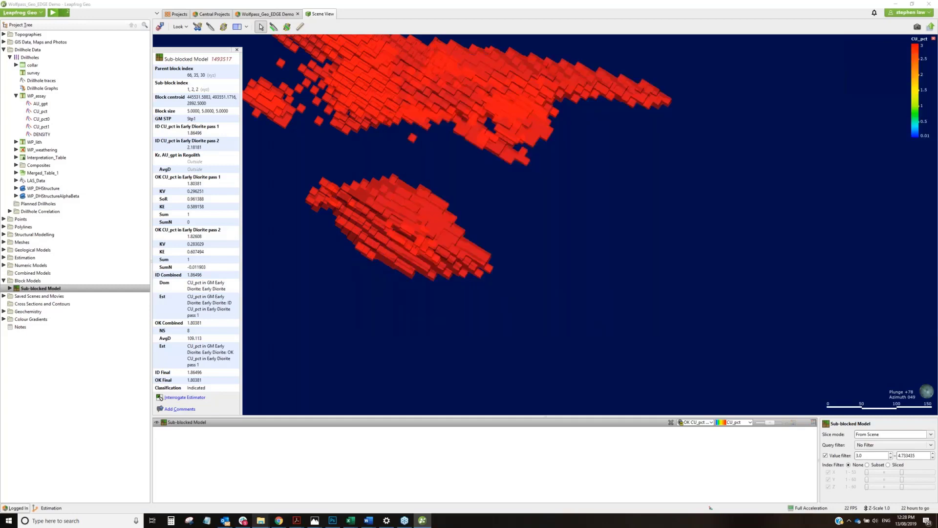
- Colour the sub-blocked model by sg temp and try to set its value filter from 1 to 3
left_click(698, 422)
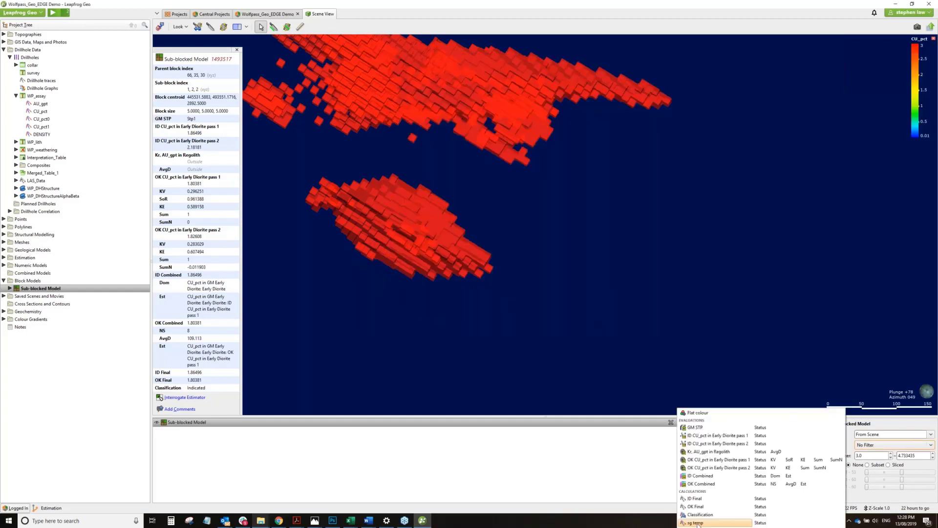
left_click(698, 523)
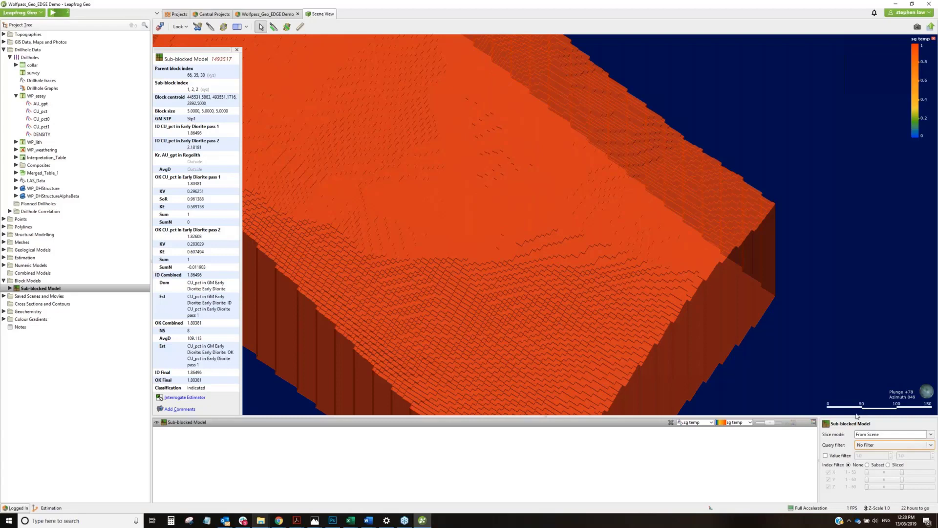
left_click(825, 455)
double_click(872, 455)
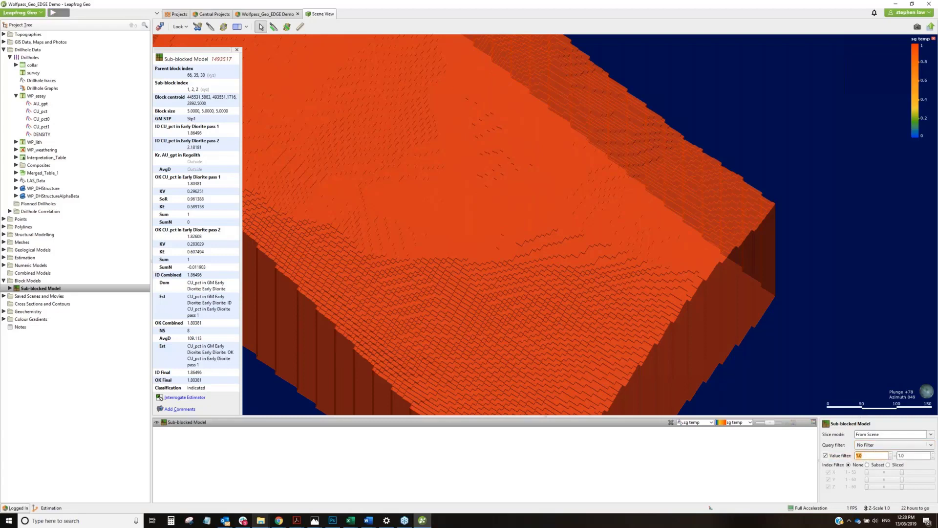
type("1")
left_click(904, 456)
double_click(905, 456)
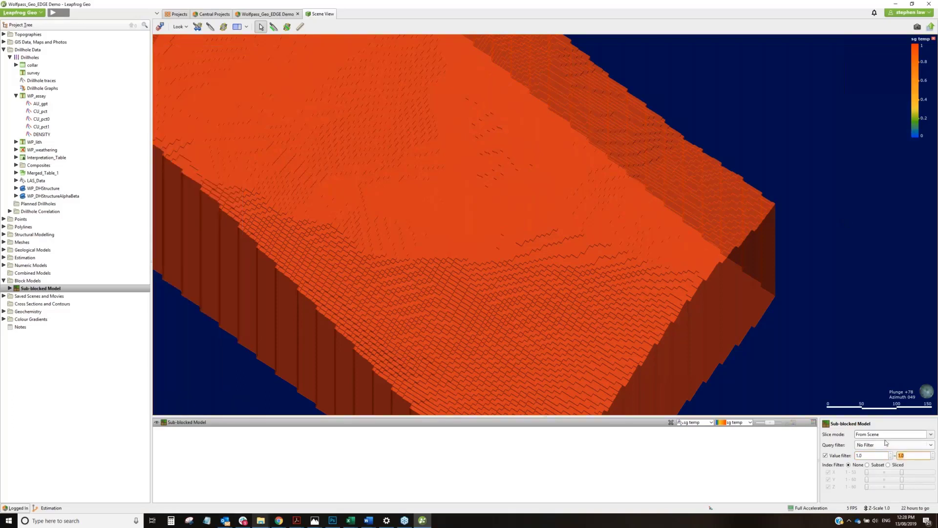
type("3")
key("Return")
scroll(604, 280, "down", 2)
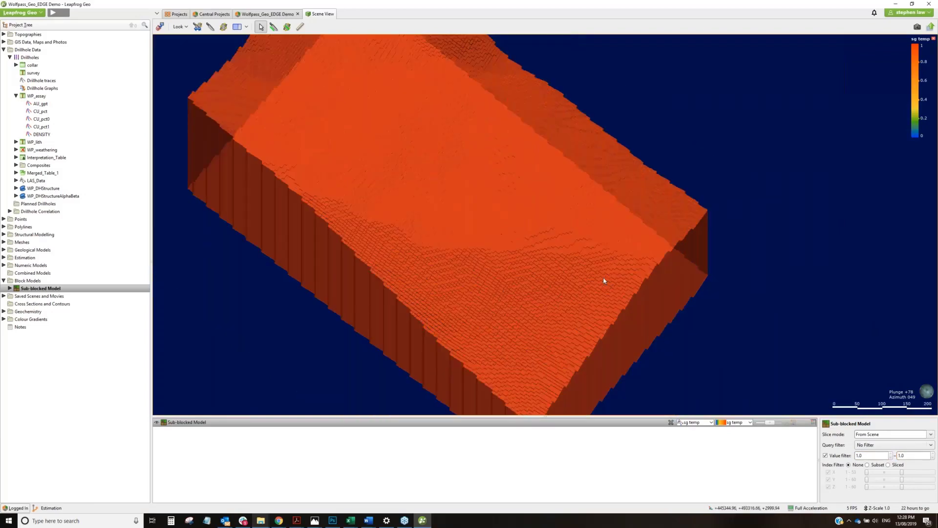
left_click_drag(619, 182, 639, 93)
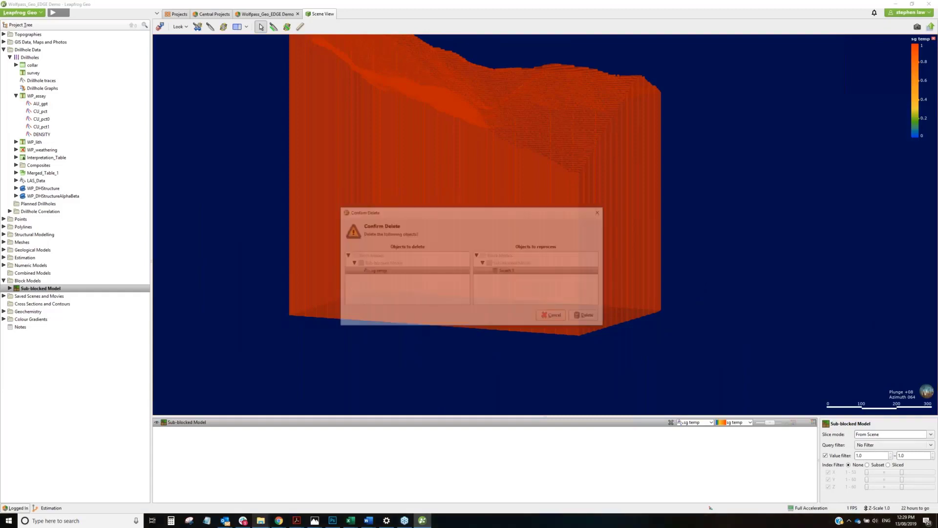
- Delete the sg temp calculation and turn off the sub-blocked model's value filter
left_click(588, 318)
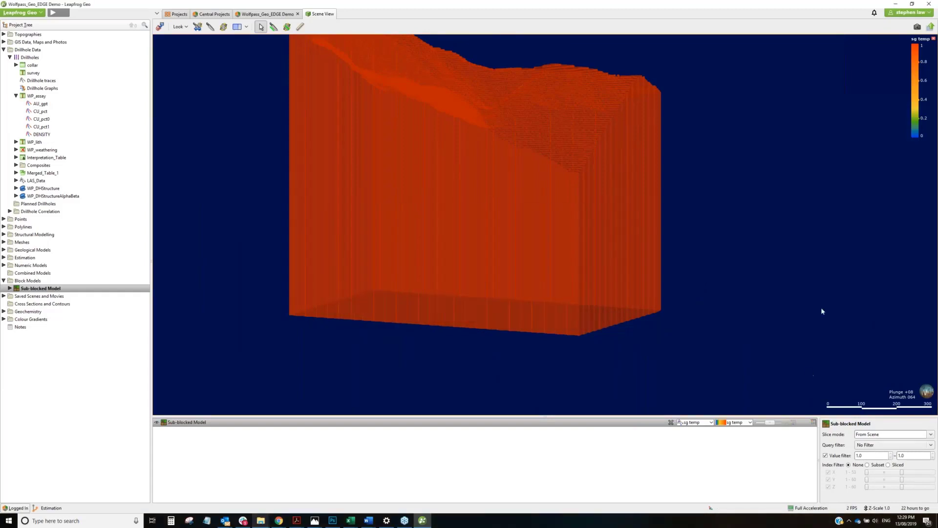
left_click(826, 456)
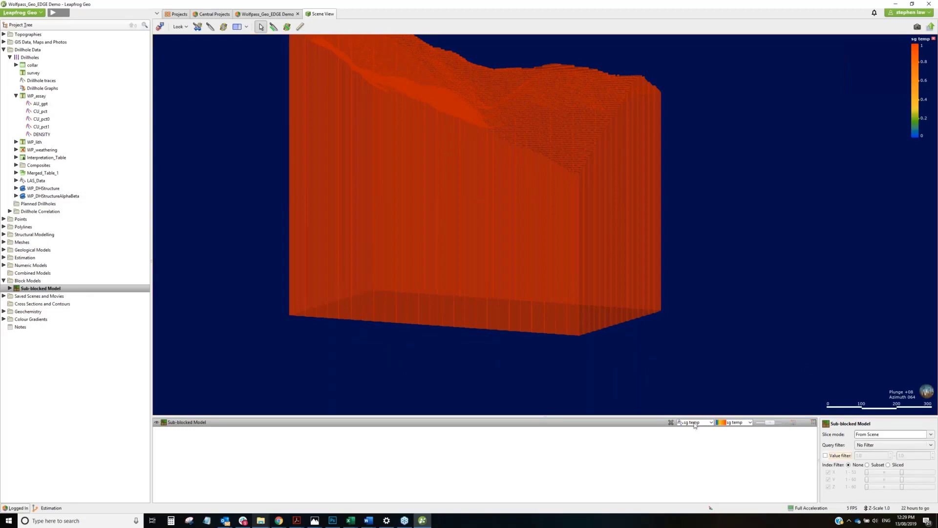
- Colour the sub-blocked model by ID CU_pct in Early Diorite pass 1 and bring its calculations window into view
left_click(697, 423)
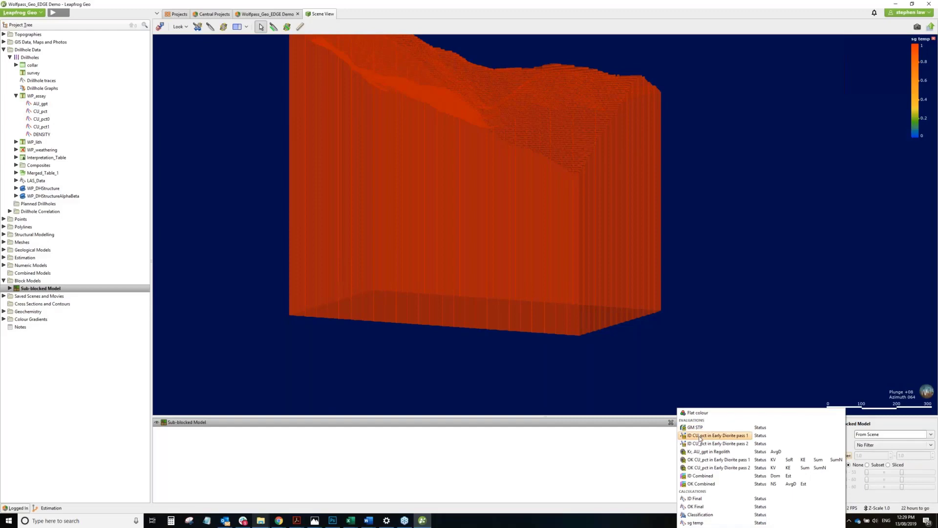
left_click(700, 435)
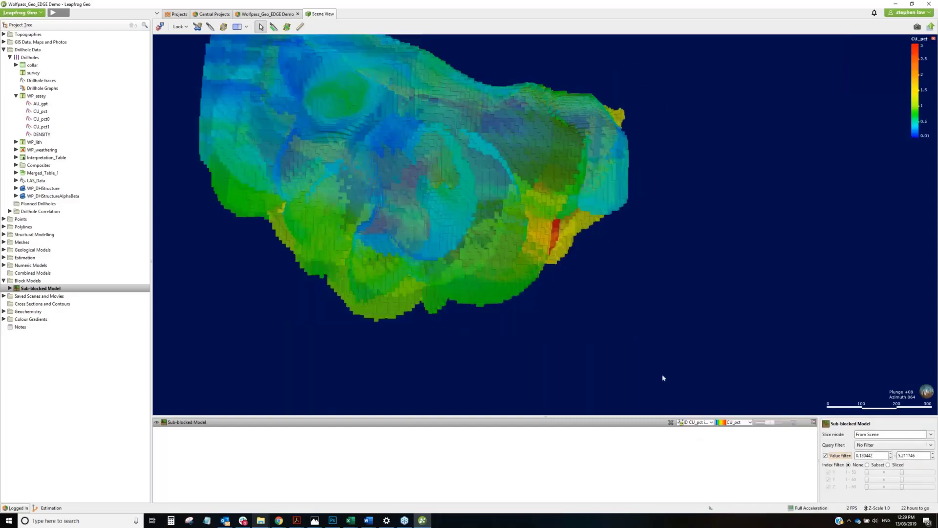
left_click_drag(937, 97, 396, 107)
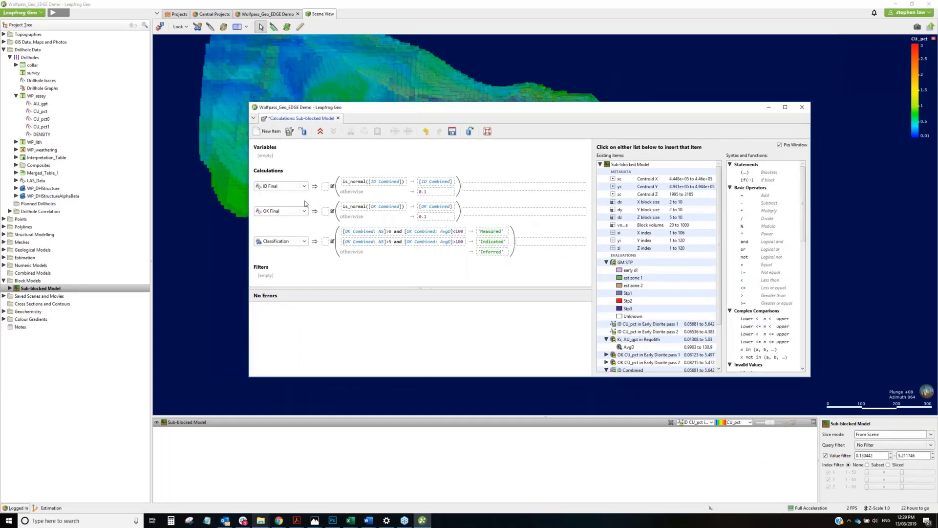
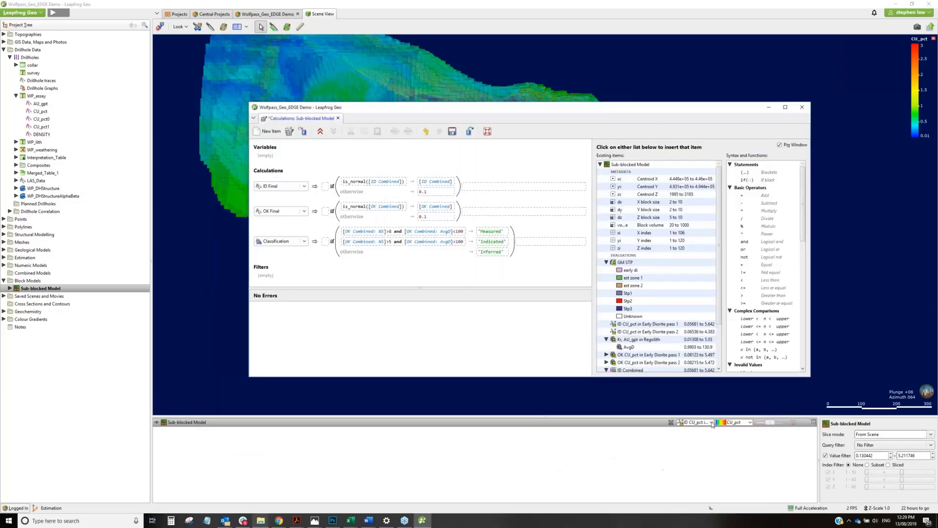
- Colour the sub-blocked model by Classification, with the calculations window moved clear, and check the colours in its legend
left_click(711, 422)
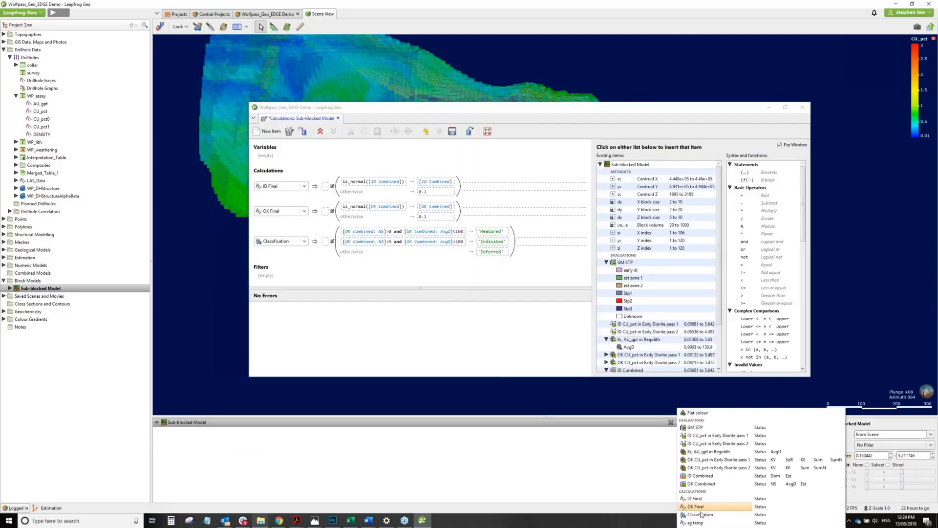
left_click(701, 514)
left_click_drag(525, 120, 646, 346)
scroll(511, 184, "down", 3)
left_click_drag(510, 184, 508, 330)
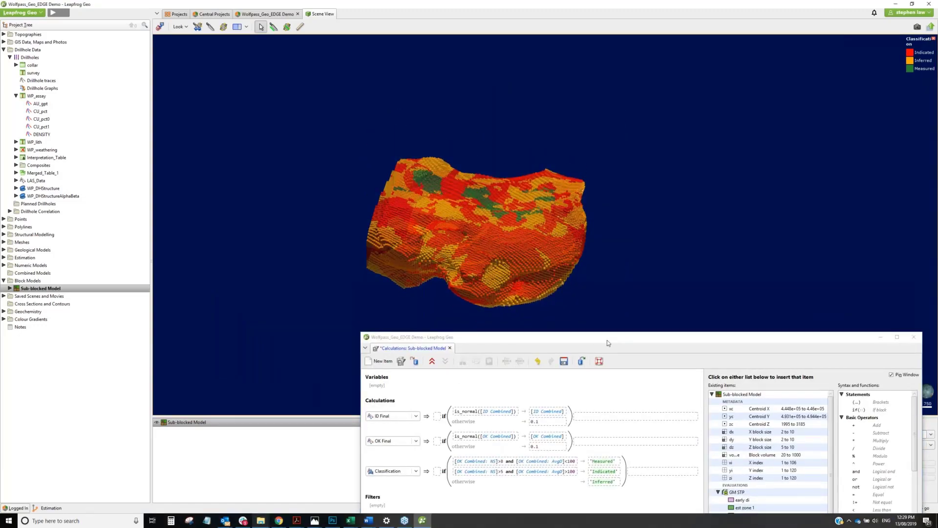
left_click_drag(608, 343, 460, 471)
left_click(733, 422)
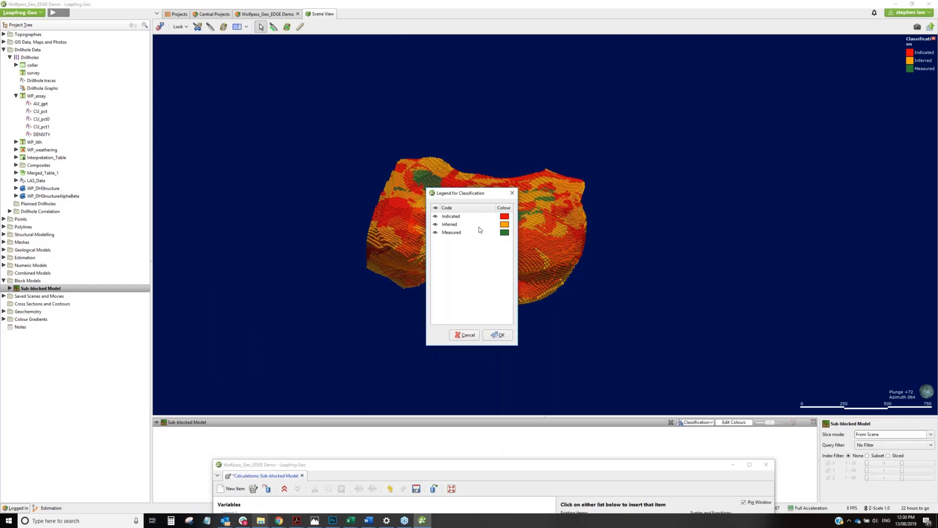
left_click(512, 194)
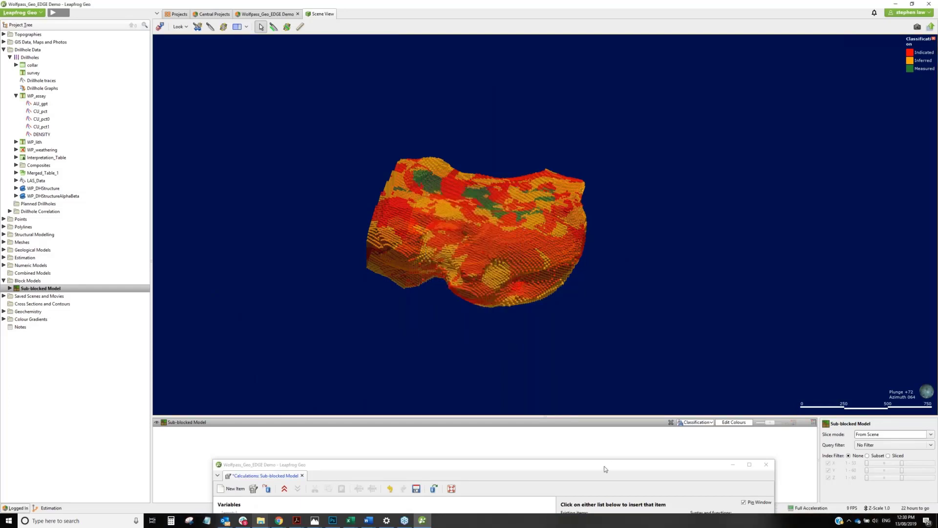
left_click_drag(604, 467, 701, 425)
left_click(700, 423)
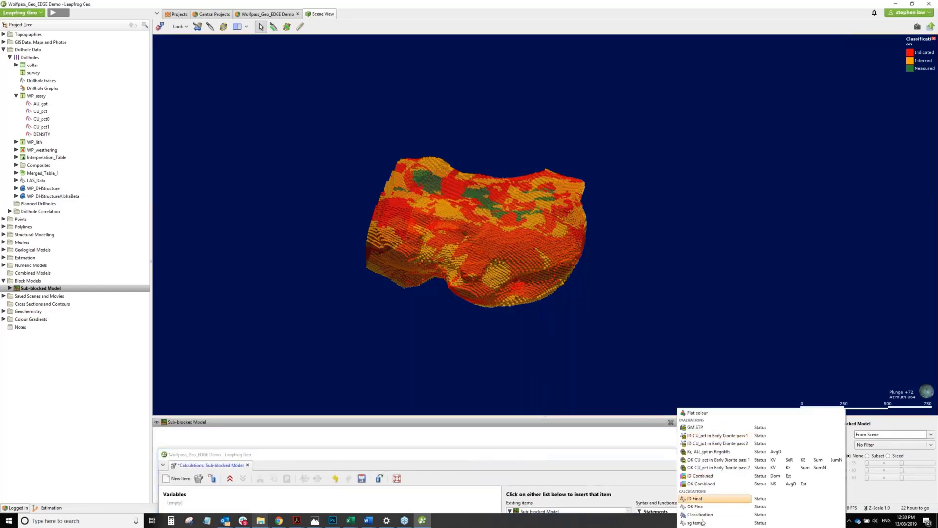
left_click(660, 313)
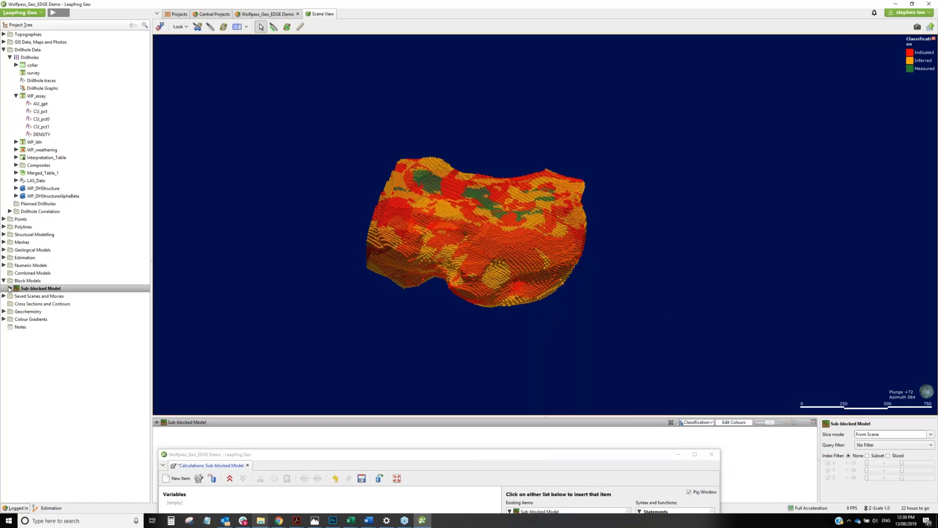
- Expand the sub-blocked model in the project tree and check which graph and report types it can create
left_click(9, 288)
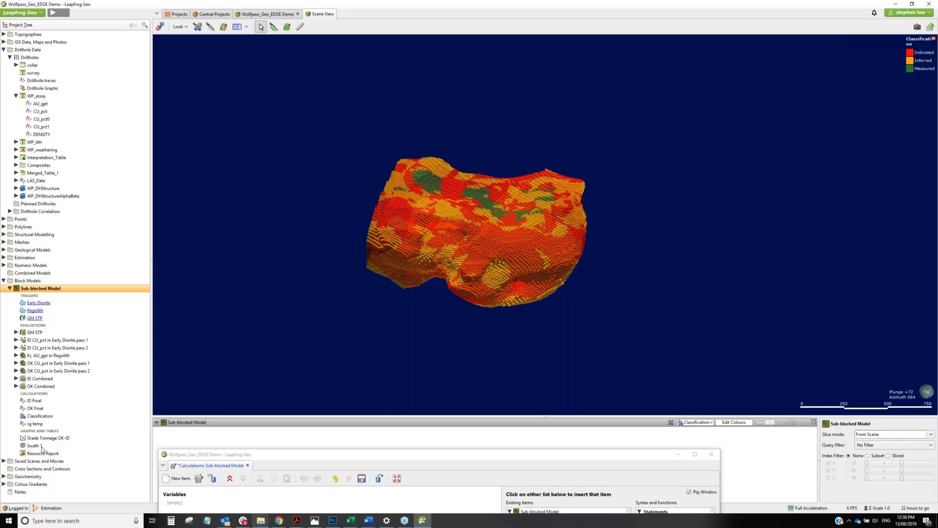
right_click(47, 293)
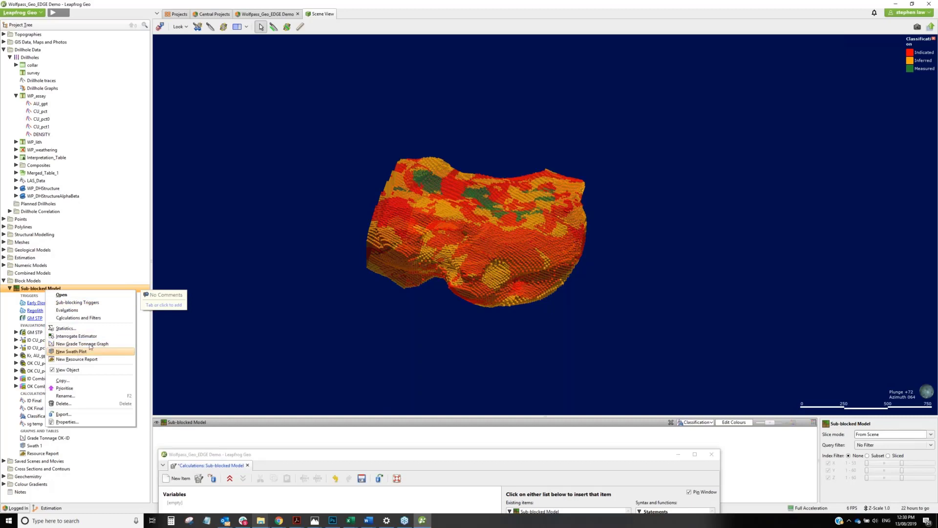
left_click(207, 346)
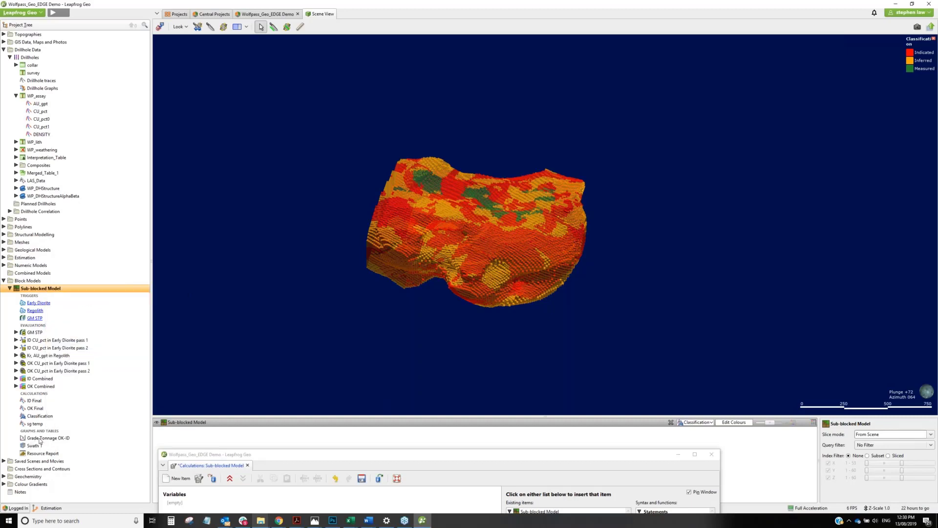
- Open the Grade Tonnage OK-ID graph and replace its deleted density with a constant of 3
left_click(40, 439)
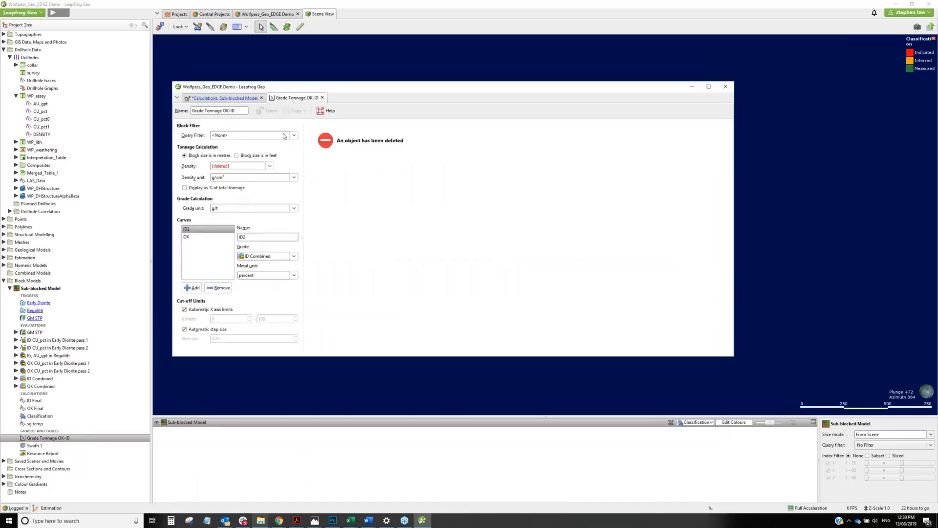
left_click(270, 167)
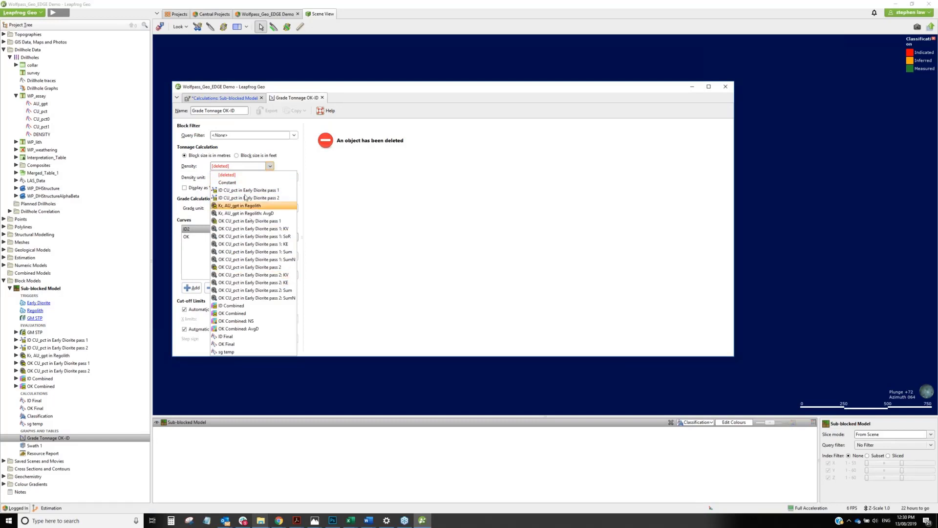
left_click(240, 183)
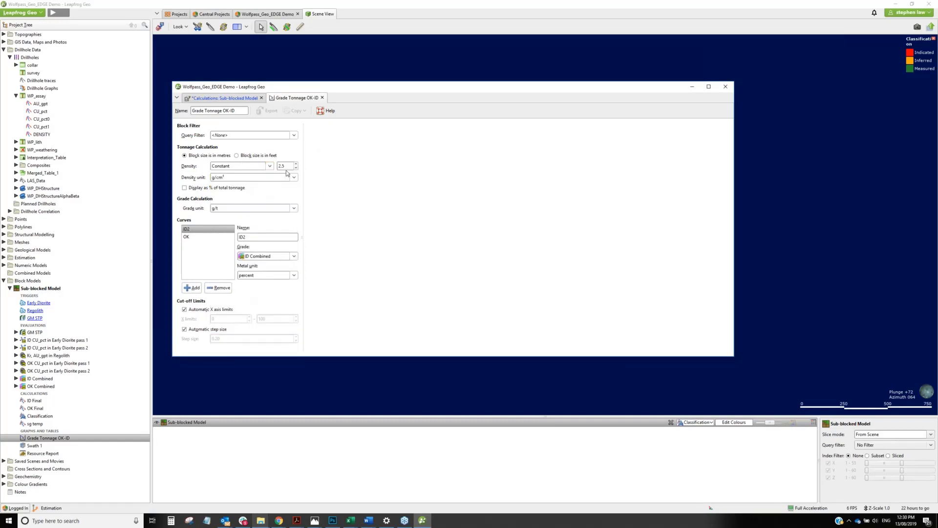
left_click_drag(288, 166, 265, 165)
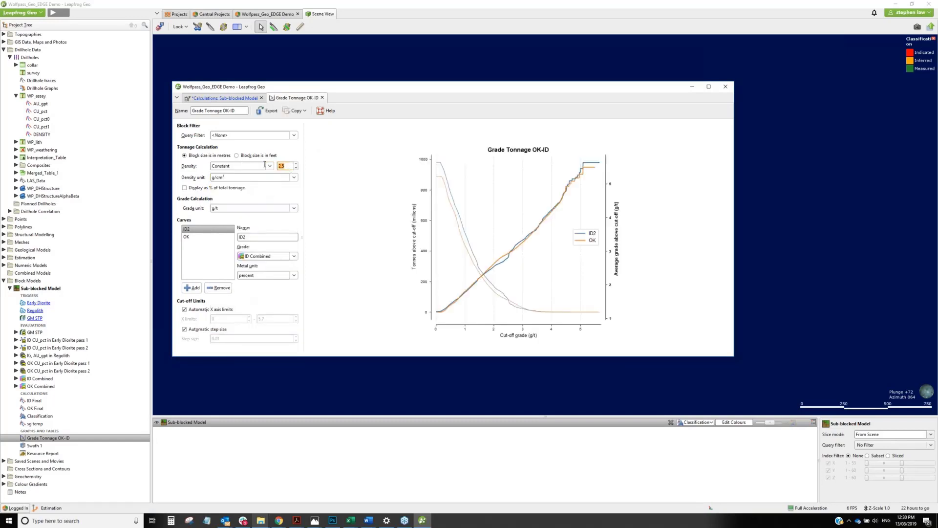
type("3")
- Add a third curve to the grade tonnage graph, using OK CU_pct in Early Diorite pass 1 as its grade
left_click(191, 239)
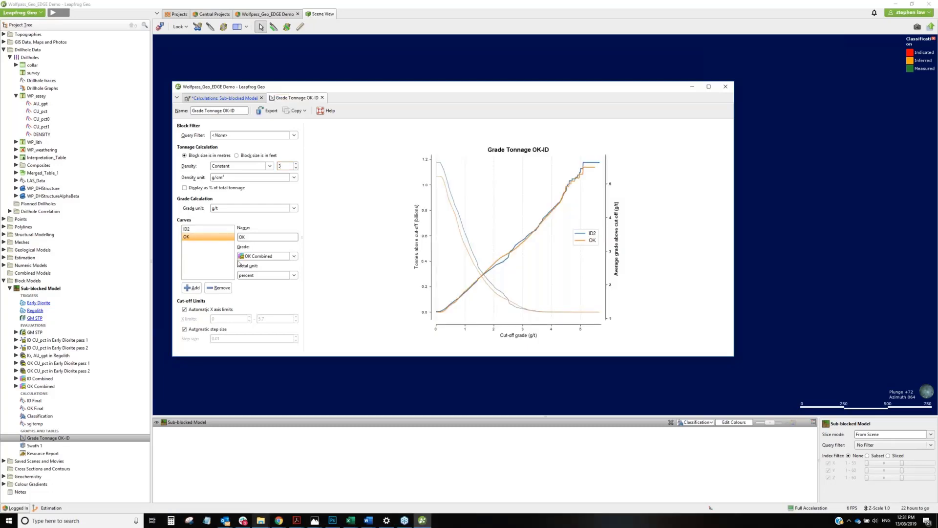
left_click(192, 288)
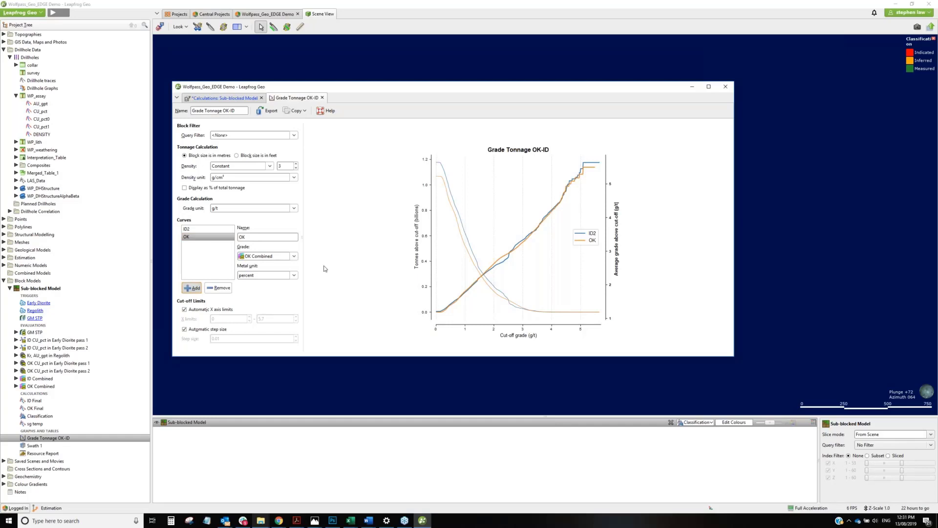
left_click(294, 257)
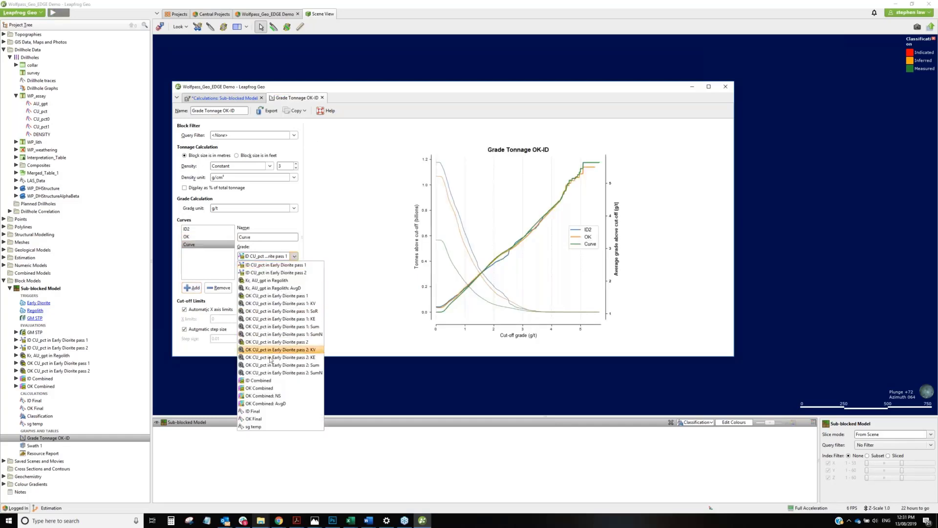
left_click(290, 296)
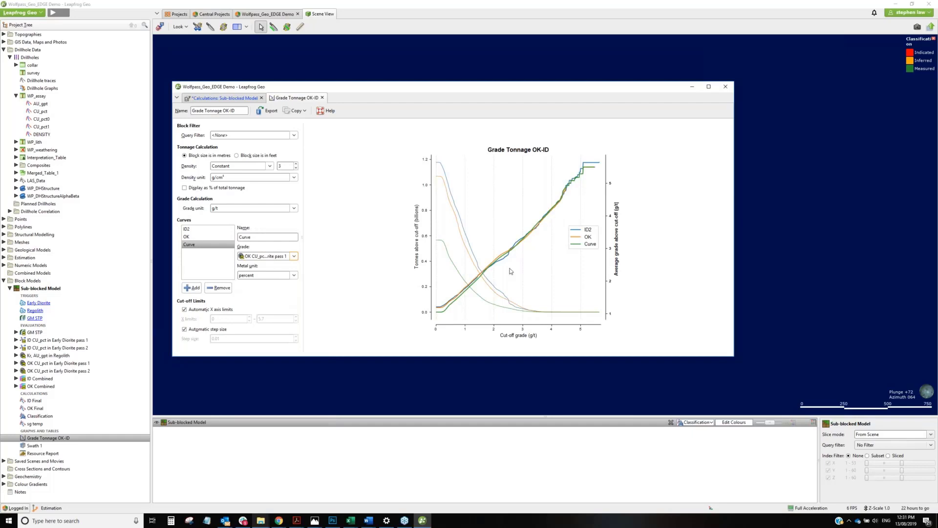
- Review the copy options for the grade tonnage graph's image and data, and close the graph
left_click(296, 111)
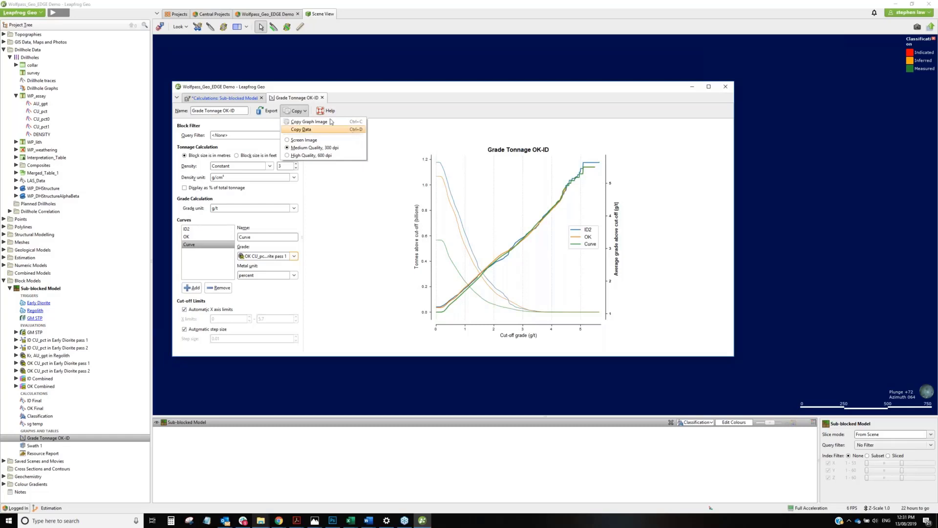
left_click(272, 120)
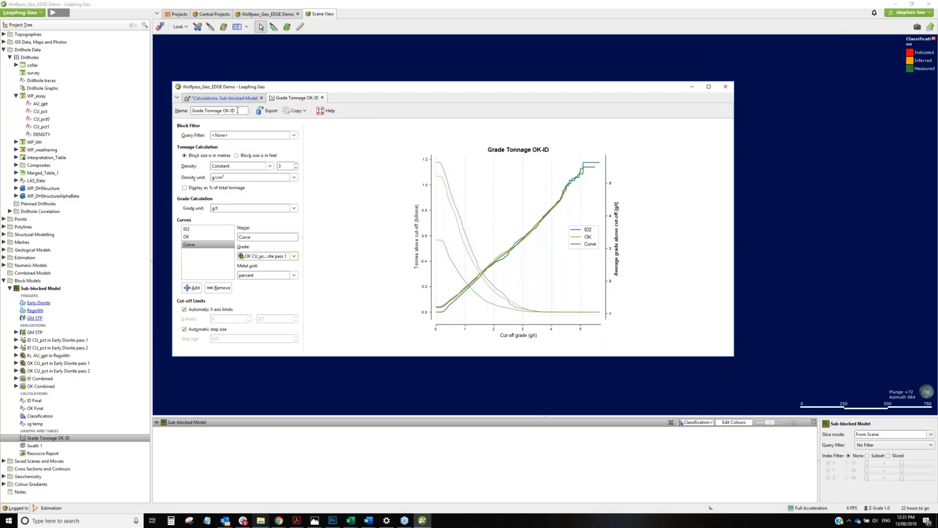
left_click(322, 98)
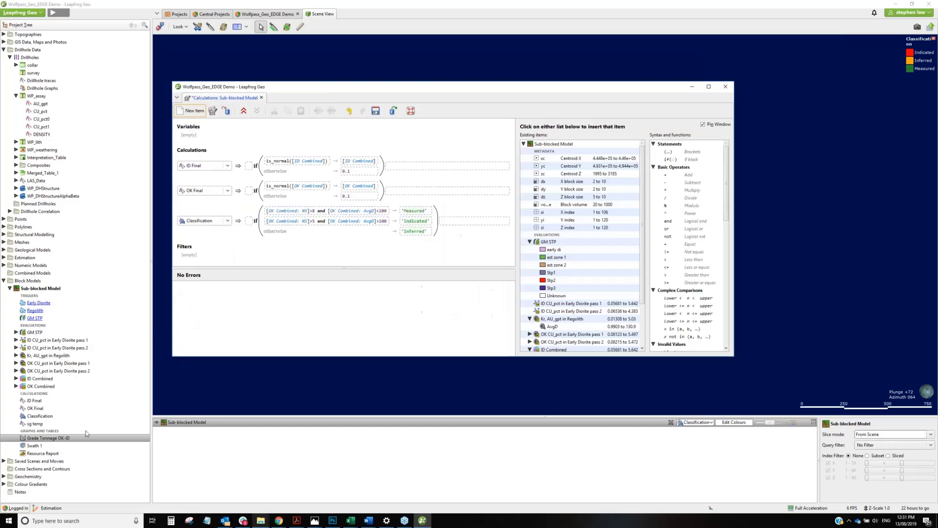
- Reopen the Grade Tonnage OK-ID graph to check its saved setup, and close it again
right_click(65, 439)
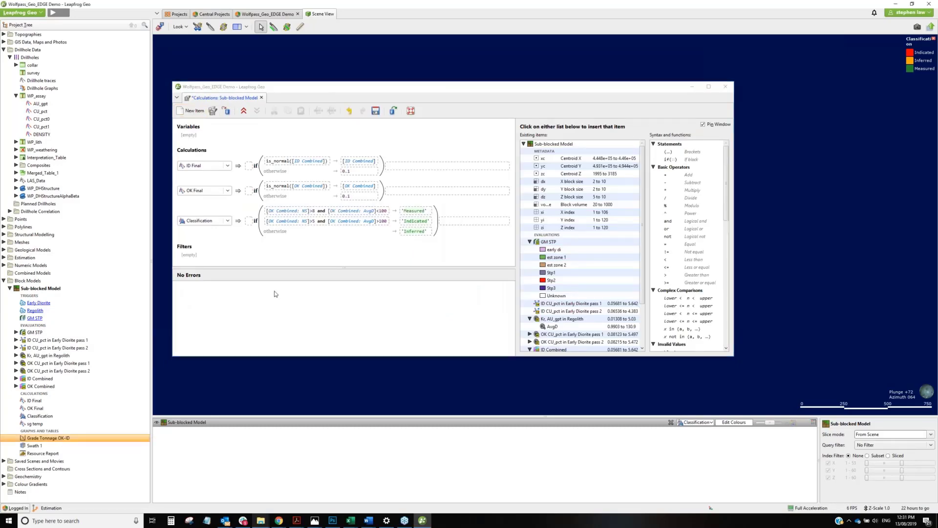
left_click(287, 290)
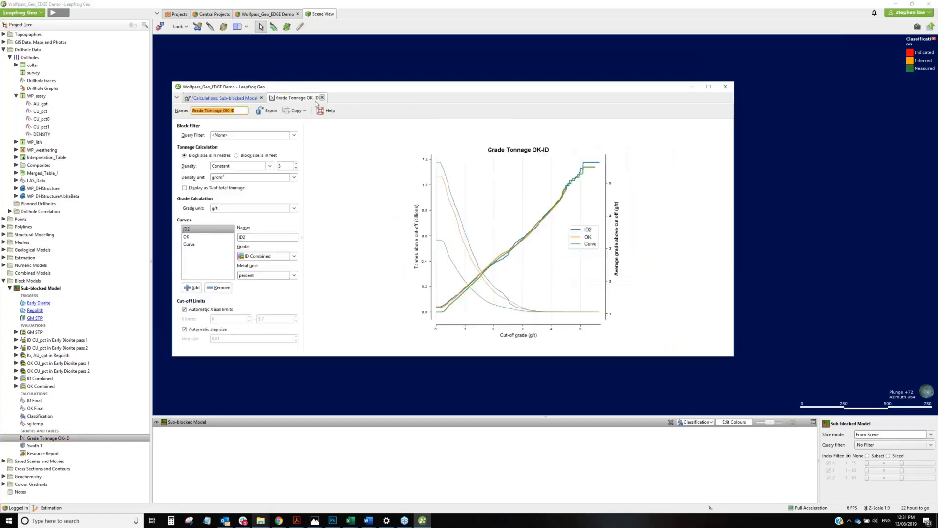
left_click(322, 98)
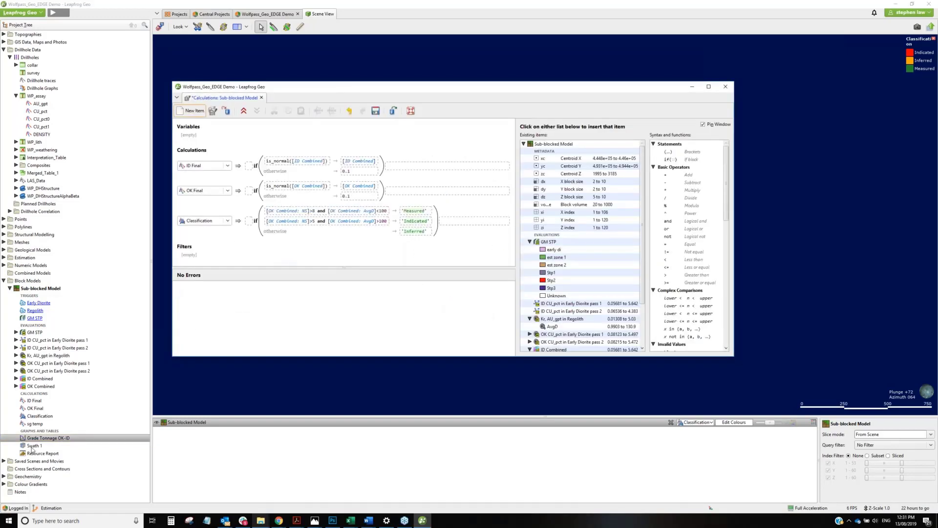
- Open the Swath 1 plot and review which numeric items are available and selected for it
right_click(31, 446)
mouse_move(46, 450)
left_click(112, 451)
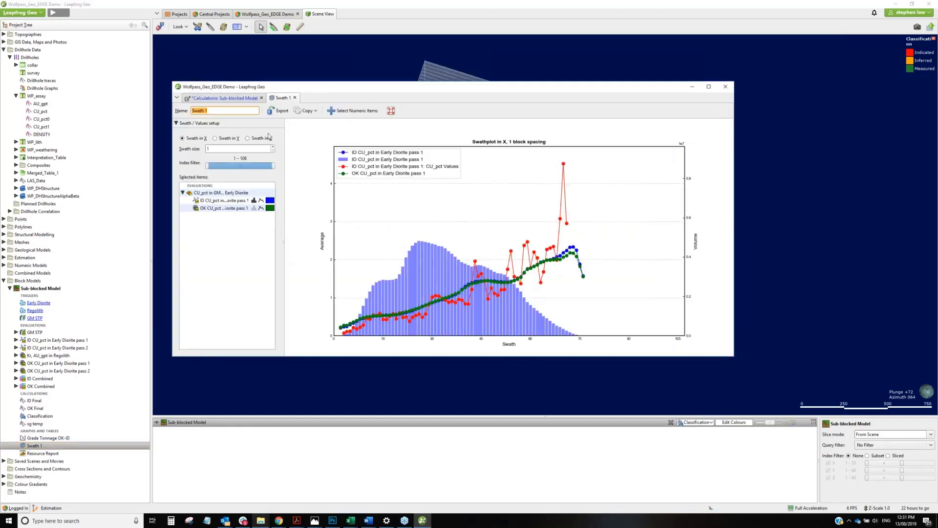
left_click(348, 112)
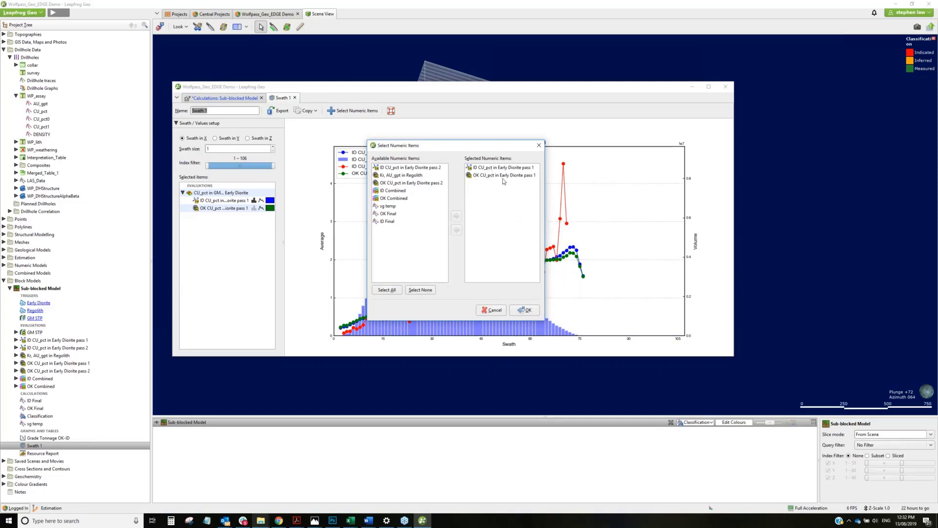
left_click(524, 311)
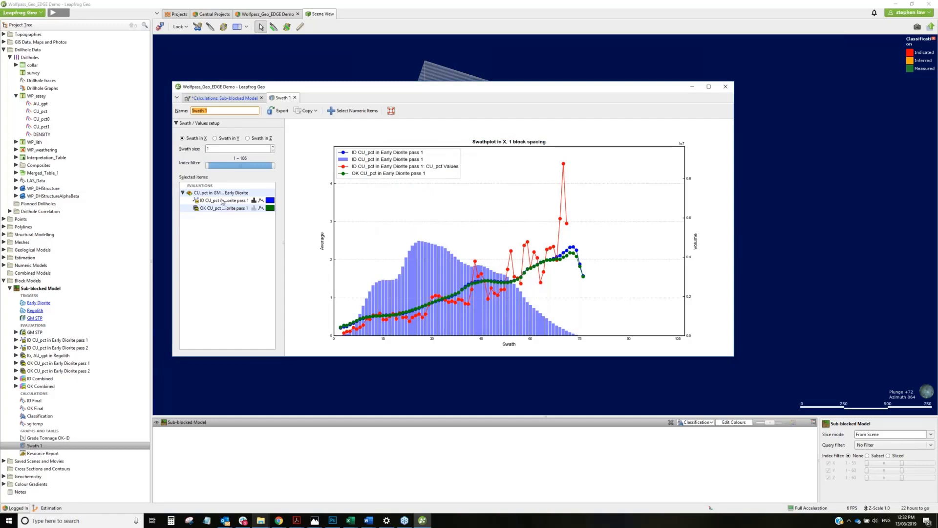
- Hide and show again the histogram and line of ID CU_pct in Early Diorite pass 1 and its CU_pct Values line
left_click(254, 201)
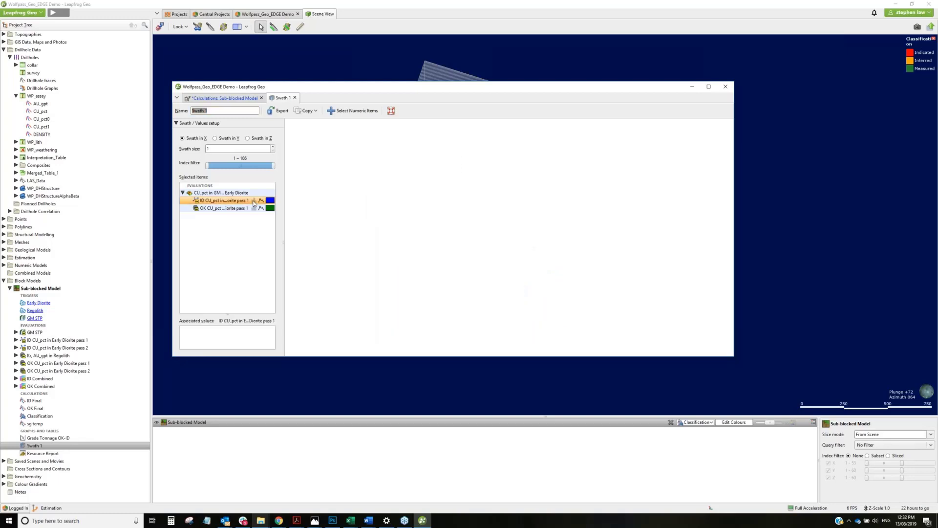
left_click(254, 202)
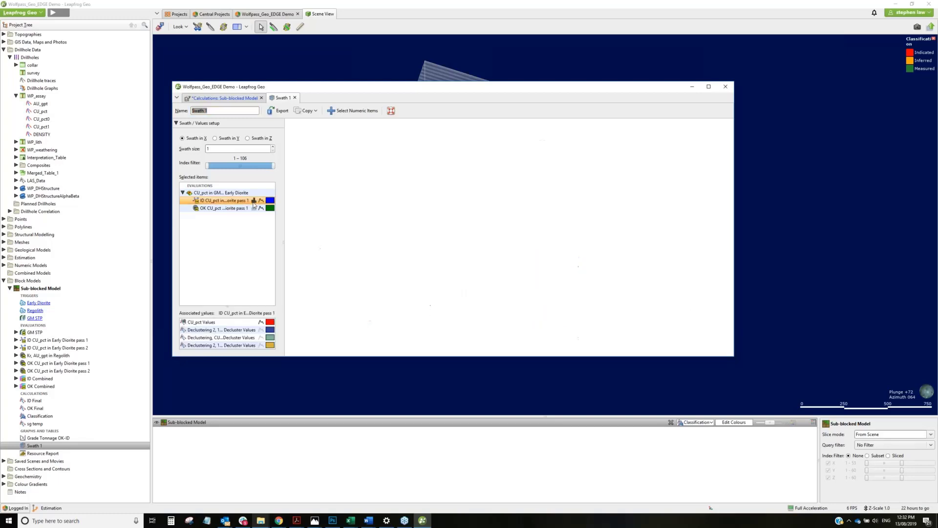
left_click(261, 202)
left_click(262, 202)
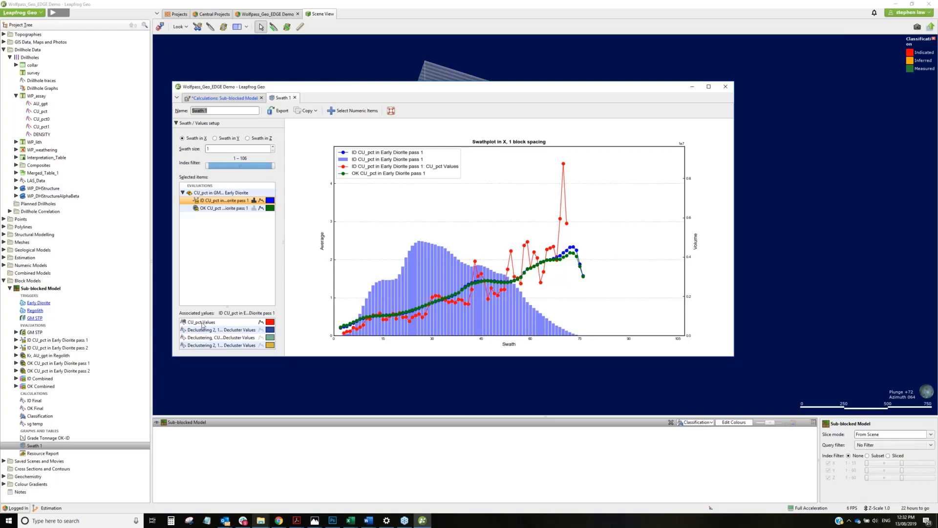
left_click(262, 323)
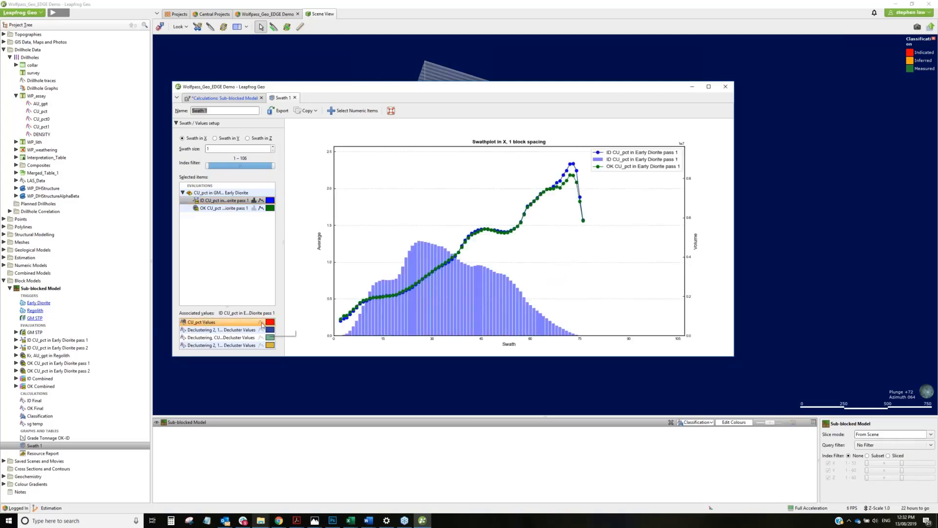
left_click(262, 323)
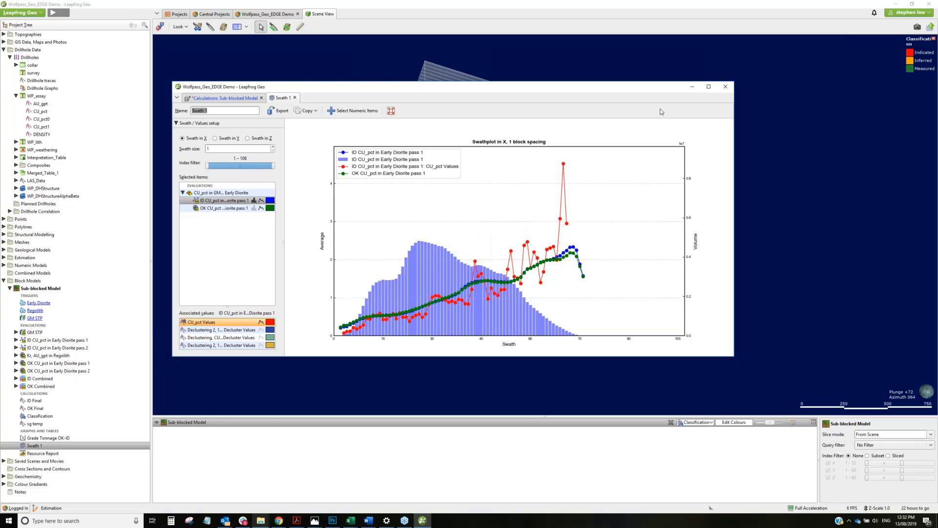
- Switch the swath direction to Y and finally to Z, and move the plot aside to uncover the model
left_click(215, 139)
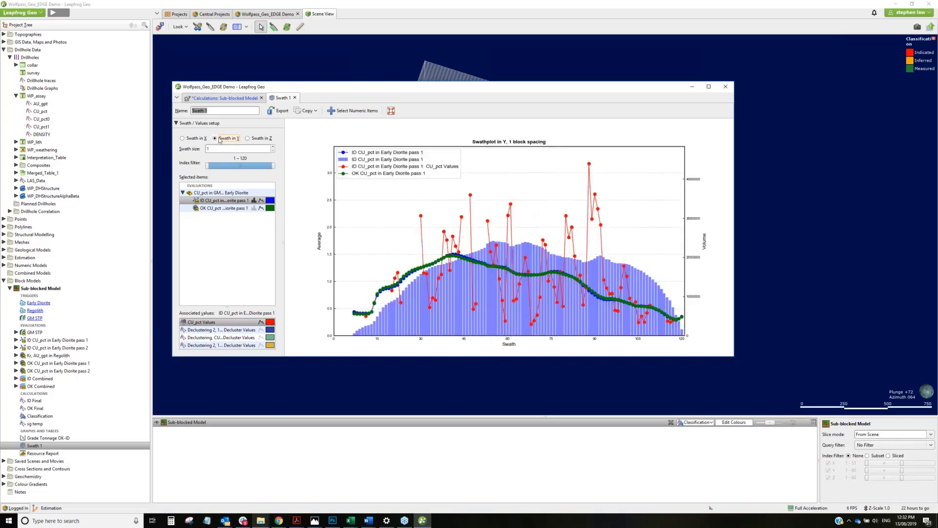
left_click(248, 139)
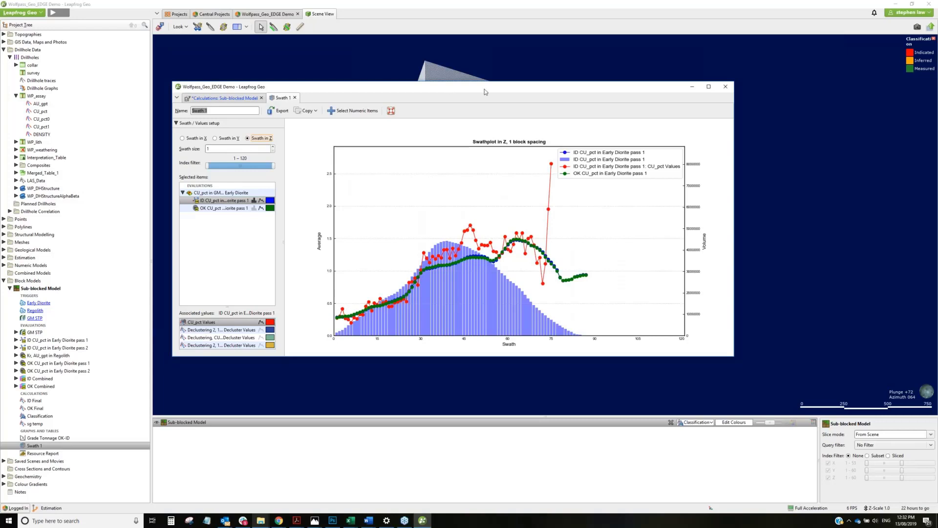
left_click_drag(484, 90, 895, 151)
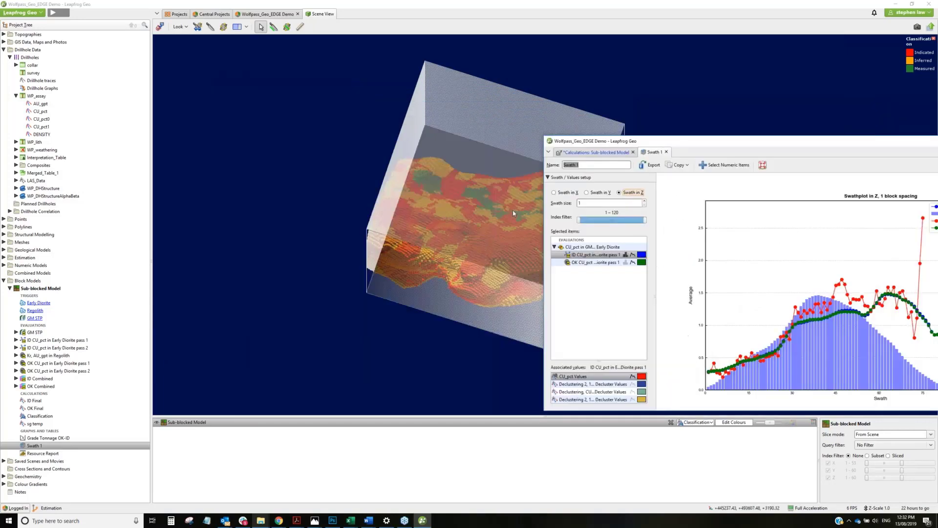
- Examine the Z swaths against the sub-blocked model side-on, looking north and close up, with the swath plot alongside
left_click(375, 208)
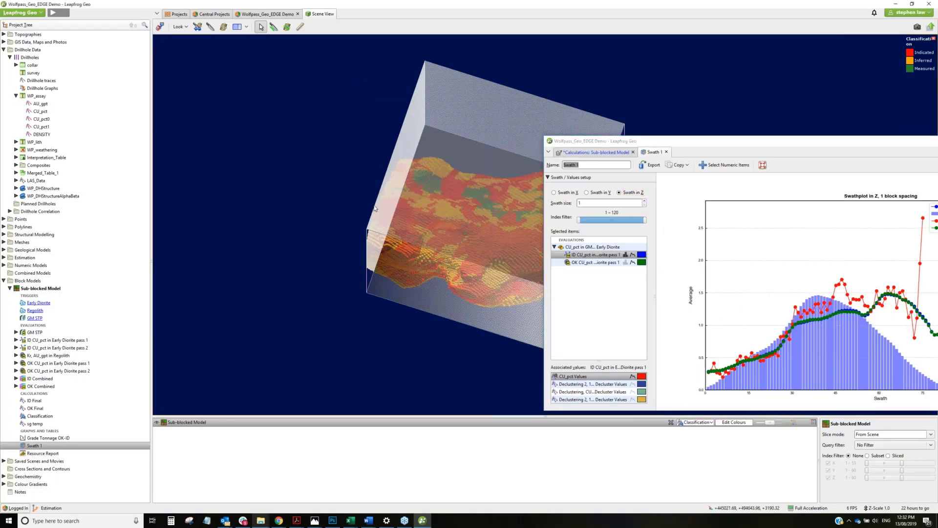
middle_click_drag(374, 208, 177, 205)
left_click_drag(348, 144, 402, 109)
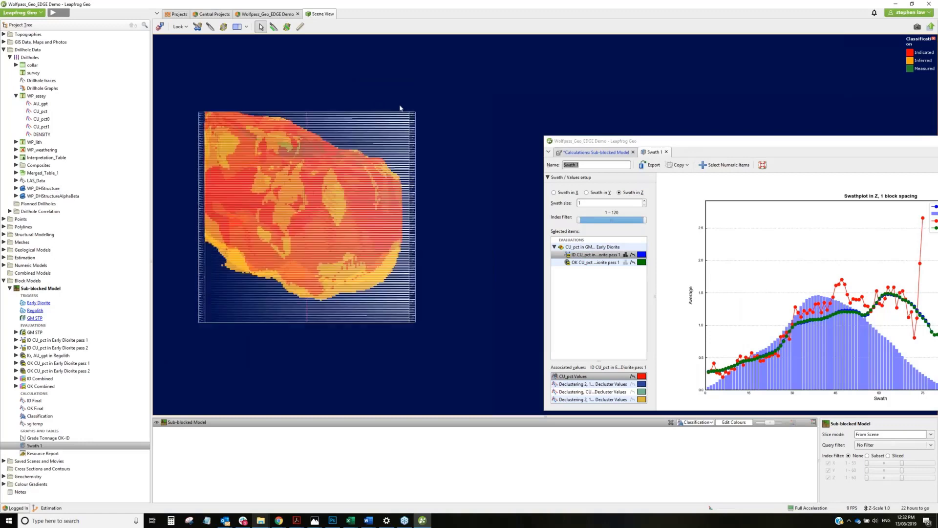
left_click_drag(738, 144, 616, 72)
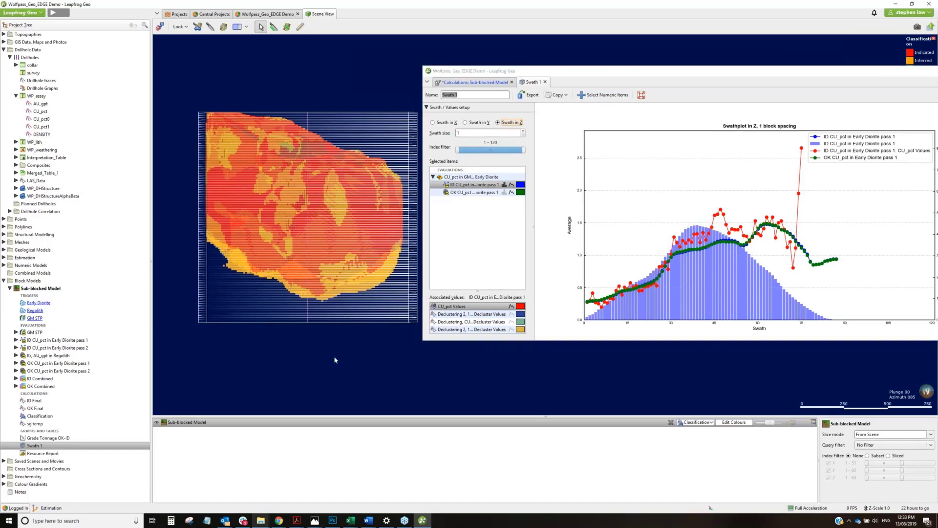
left_click_drag(381, 282, 282, 282)
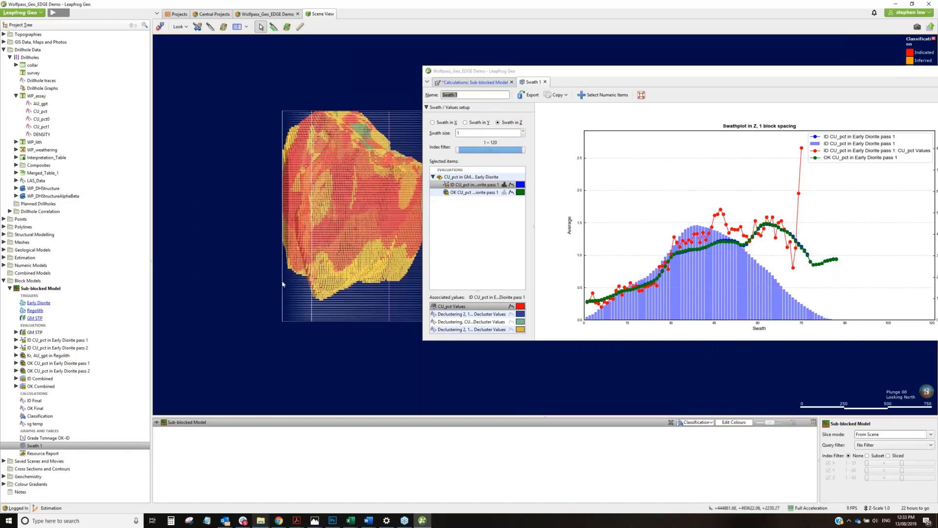
middle_click_drag(282, 284, 247, 290)
scroll(312, 309, "up", 5)
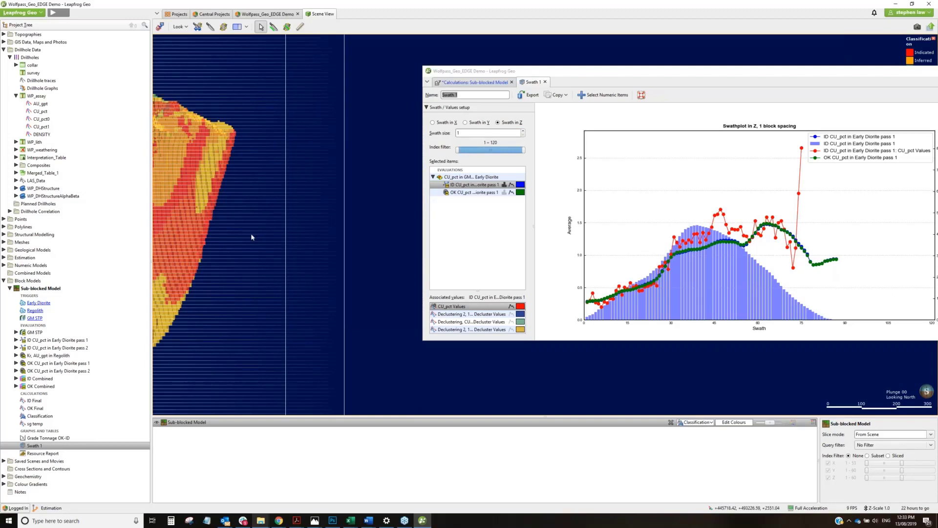
- Restrict the Z swaths to index range 30–51 with the whole sub-blocked model in view
scroll(252, 236, "down", 2)
scroll(252, 237, "down", 2)
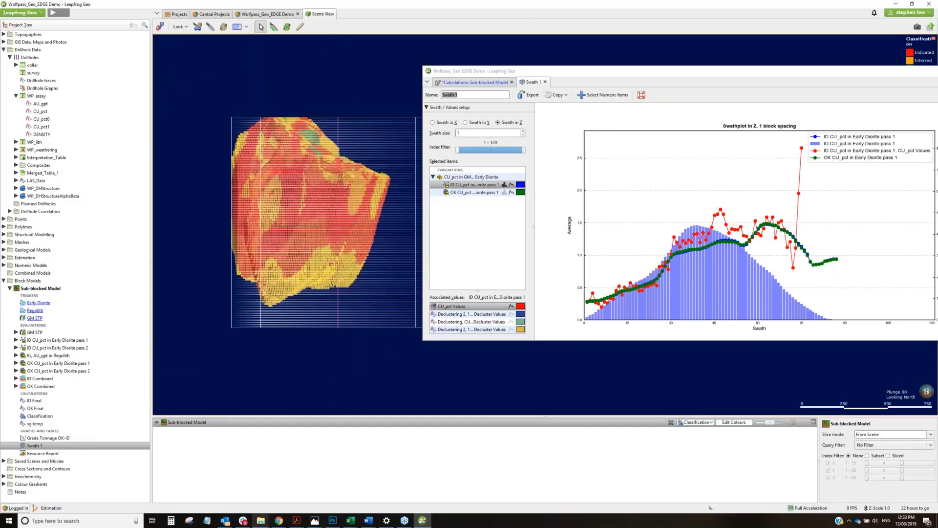
left_click_drag(457, 150, 488, 151)
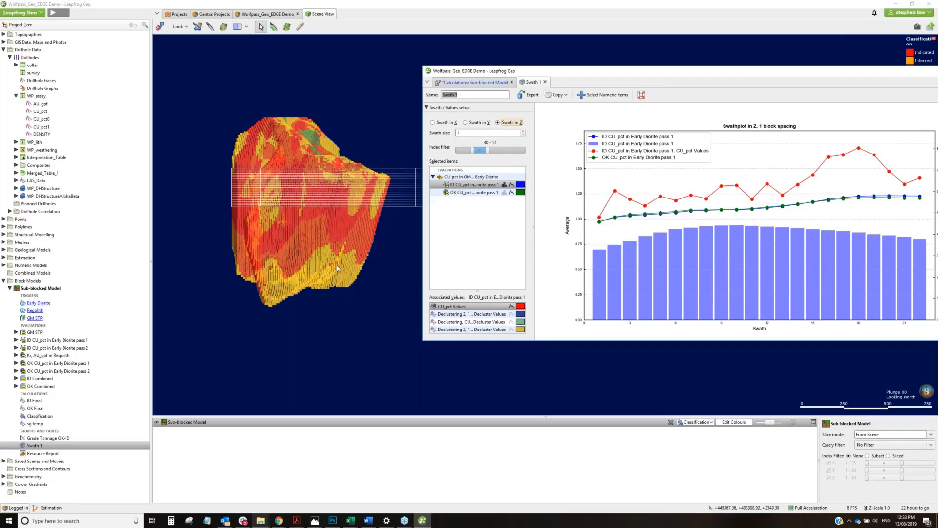
- Switch the swath direction to Y, view the model from directly above, and switch the direction to X
left_click(466, 123)
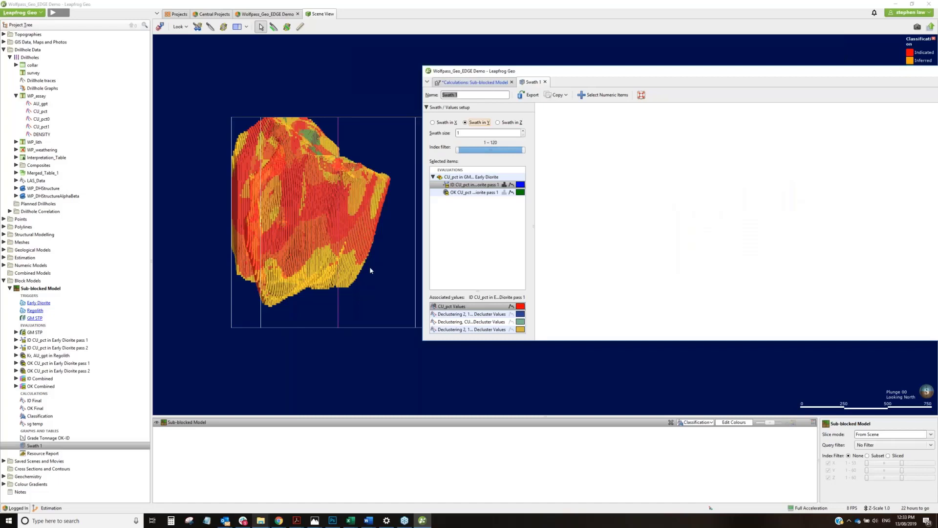
left_click(372, 225)
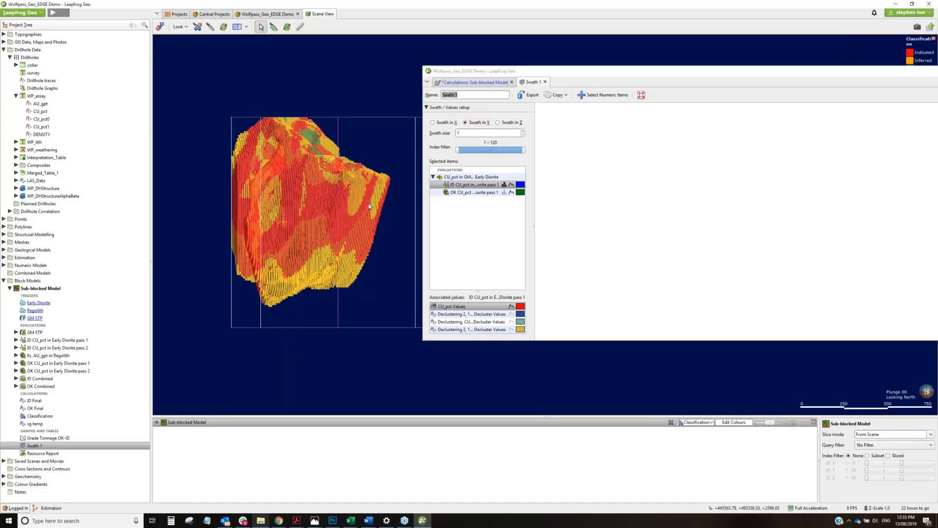
key("d")
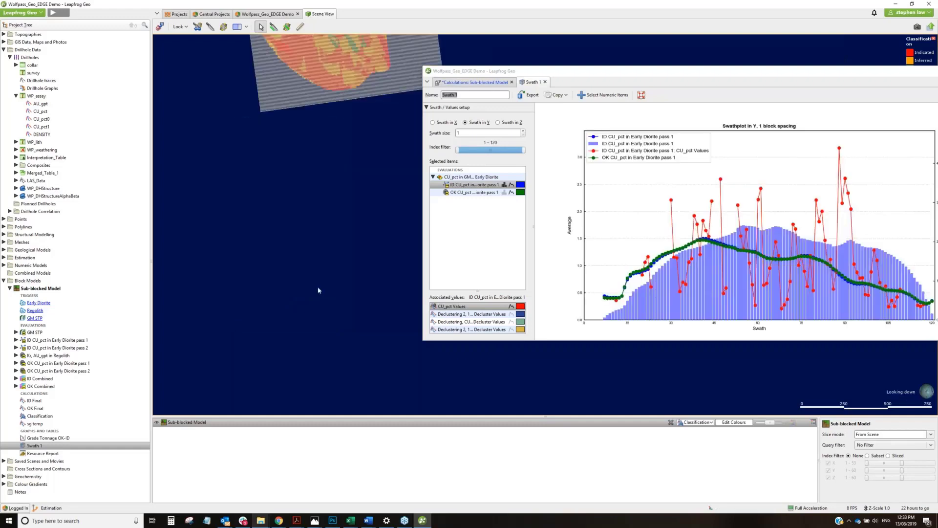
middle_click_drag(318, 291, 340, 380)
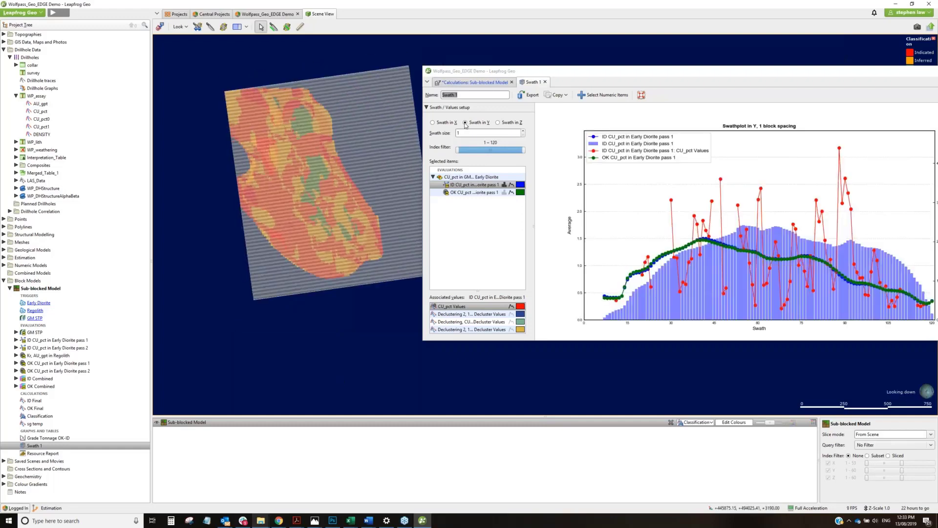
left_click(432, 123)
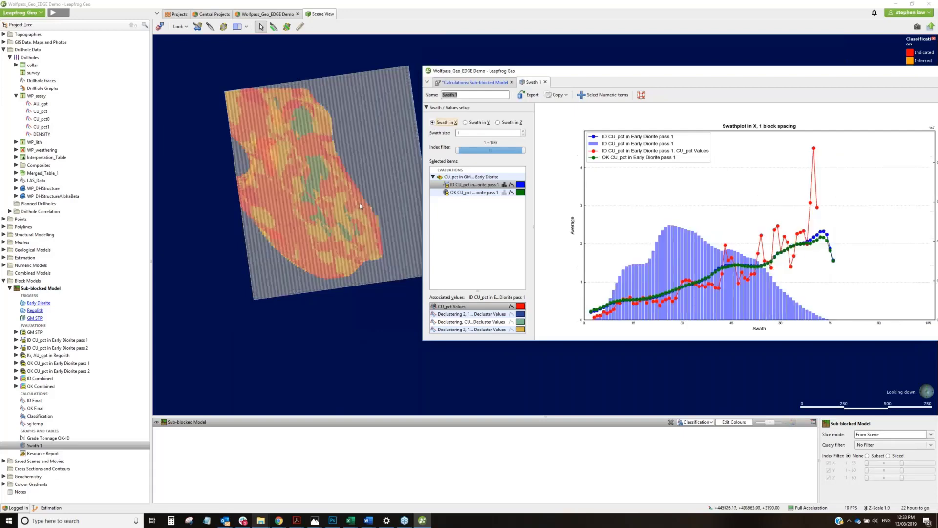
- Look over the plot's copy options and set the swath size to 5 blocks
left_click(557, 95)
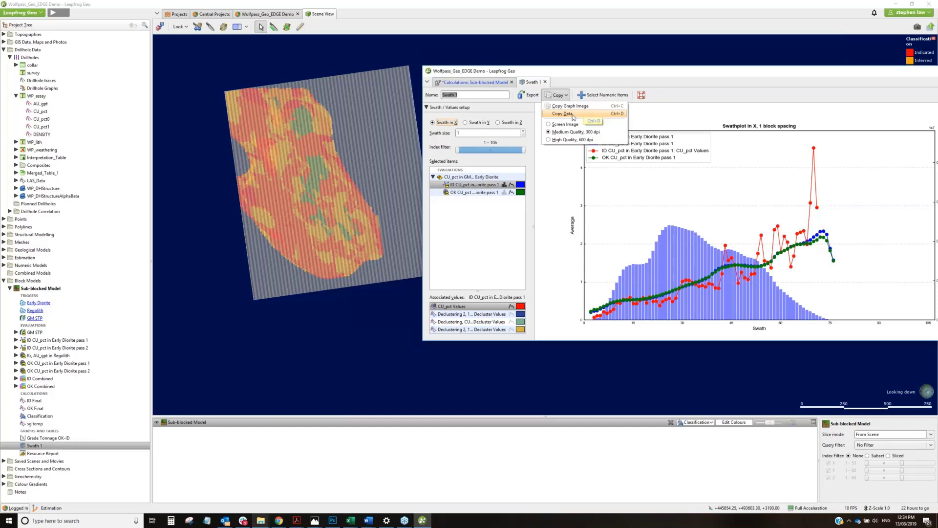
left_click(467, 95)
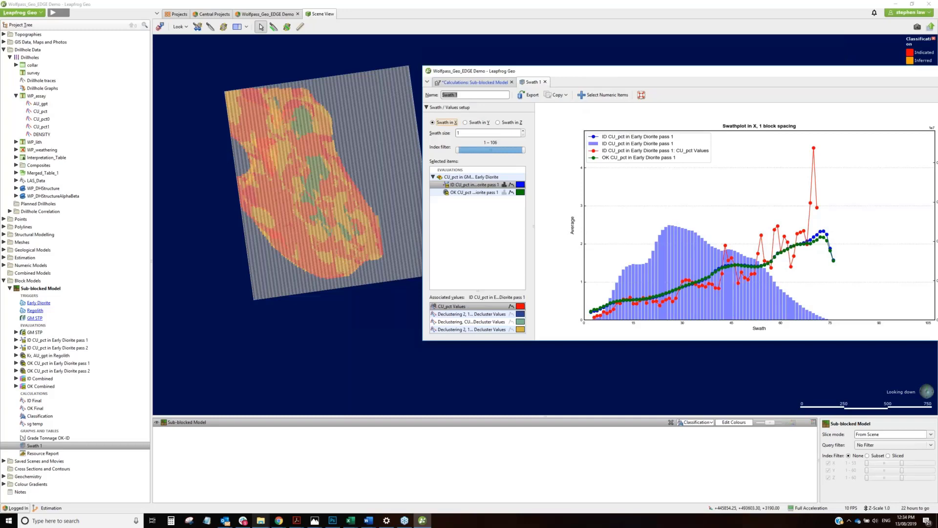
left_click(460, 93)
left_click(460, 133)
type("5")
left_click(494, 237)
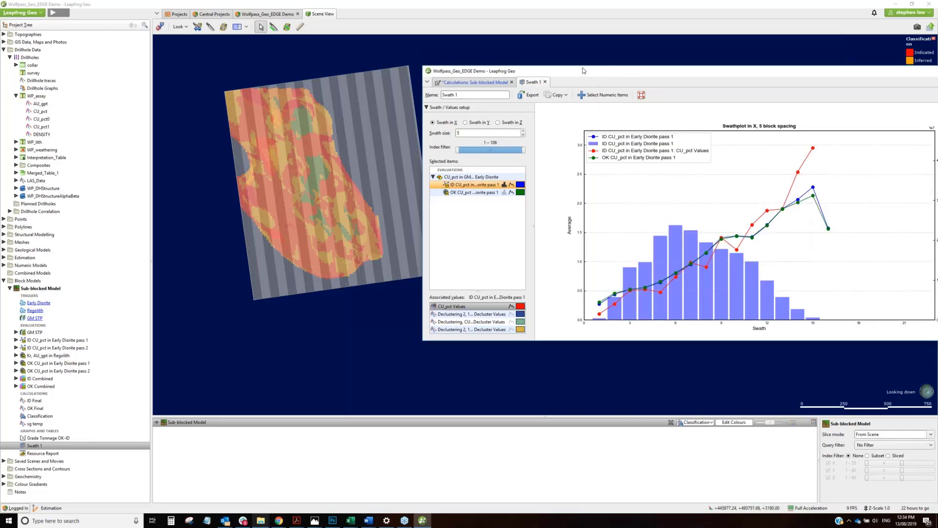
- Close the swath plot and calculations window, discarding the unsaved calculation changes, and view the classified block model obliquely
left_click_drag(583, 71, 519, 70)
left_click(865, 68)
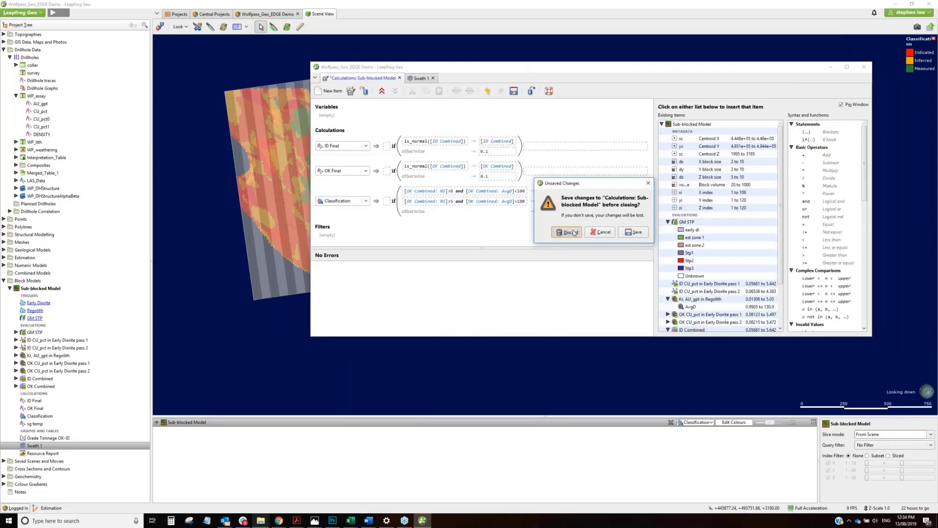
left_click(575, 233)
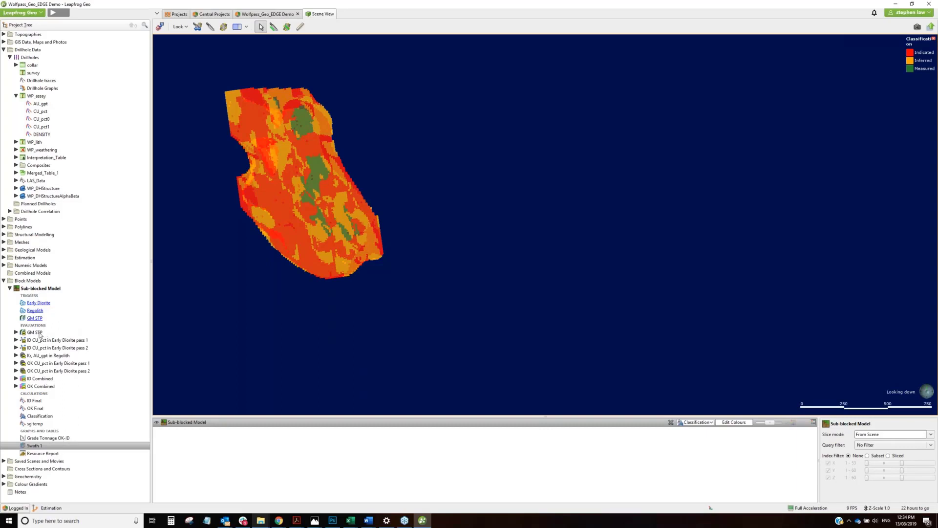
middle_click_drag(492, 308, 537, 313)
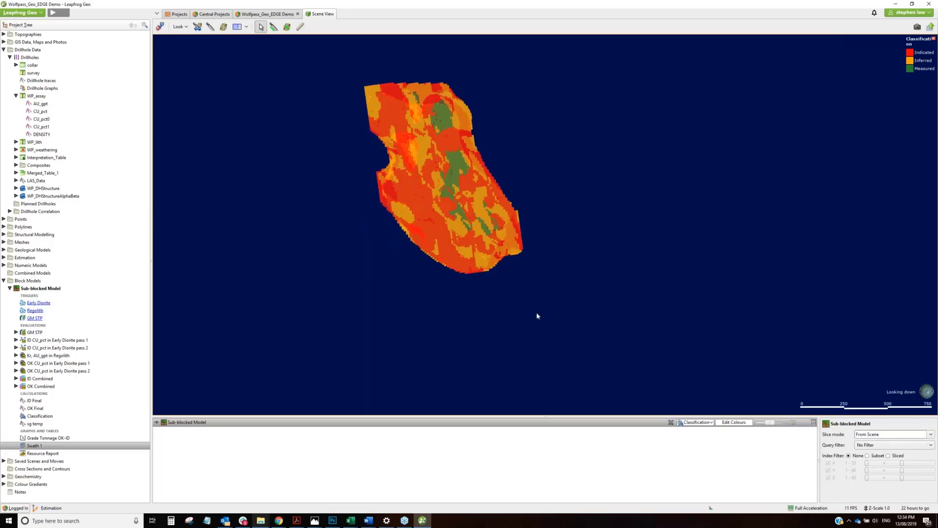
left_click_drag(609, 263, 635, 225)
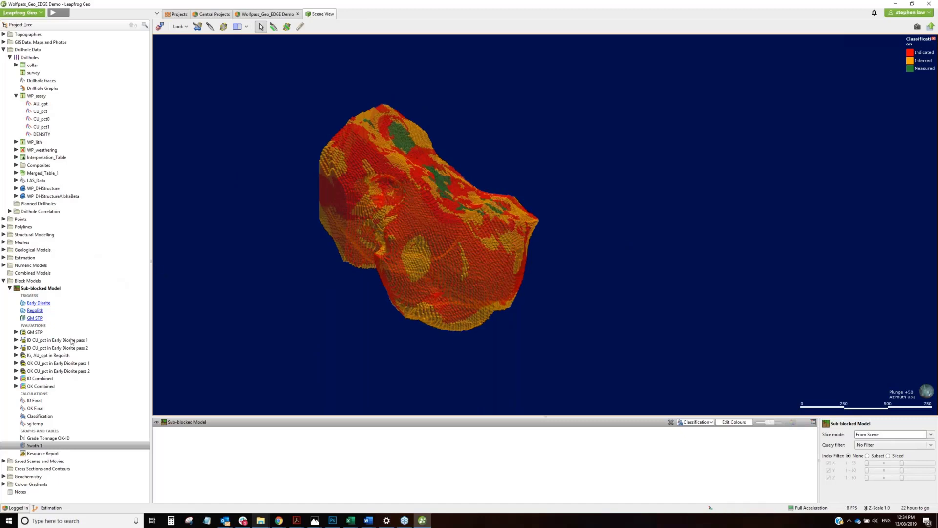
- Collapse the block models, expand the geological models, clear the scene and display the GM STP model in it
left_click(3, 281)
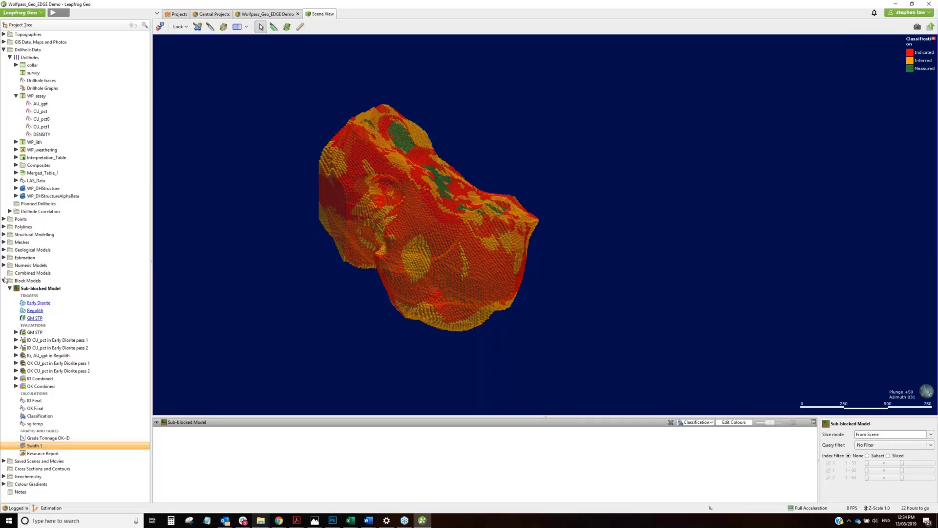
left_click(3, 250)
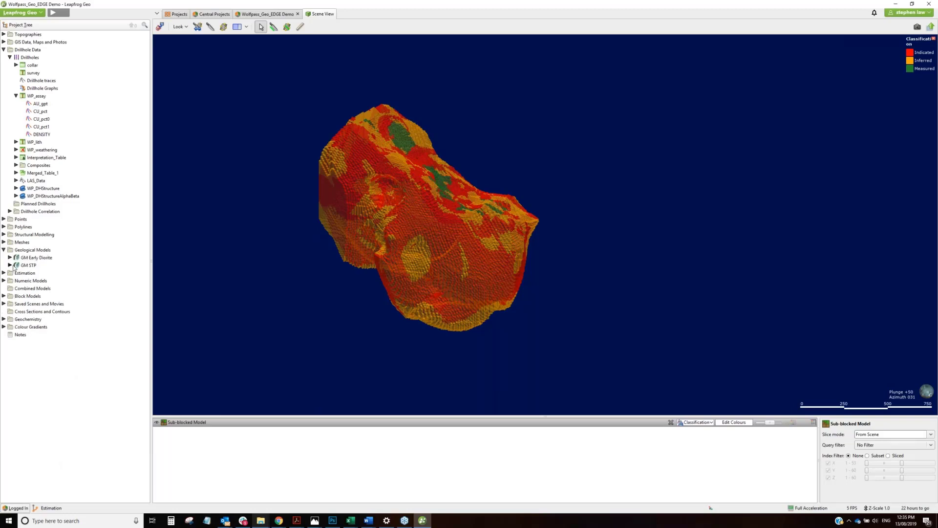
left_click(27, 265)
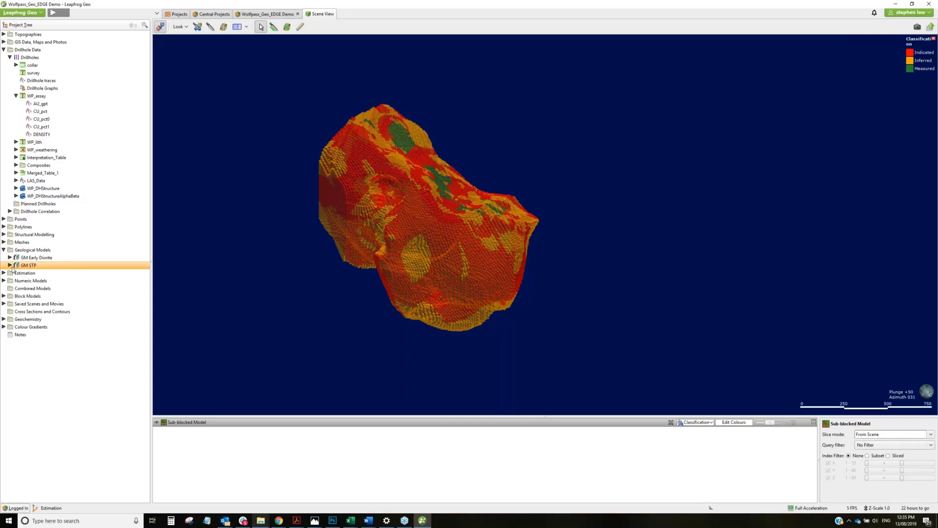
left_click(161, 26)
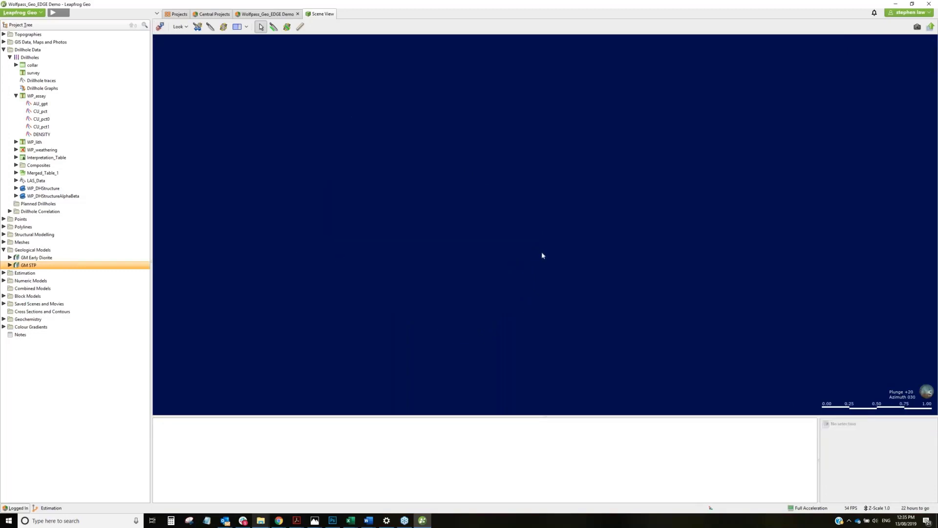
scroll(542, 255, "up", 4)
left_click_drag(47, 267, 280, 260)
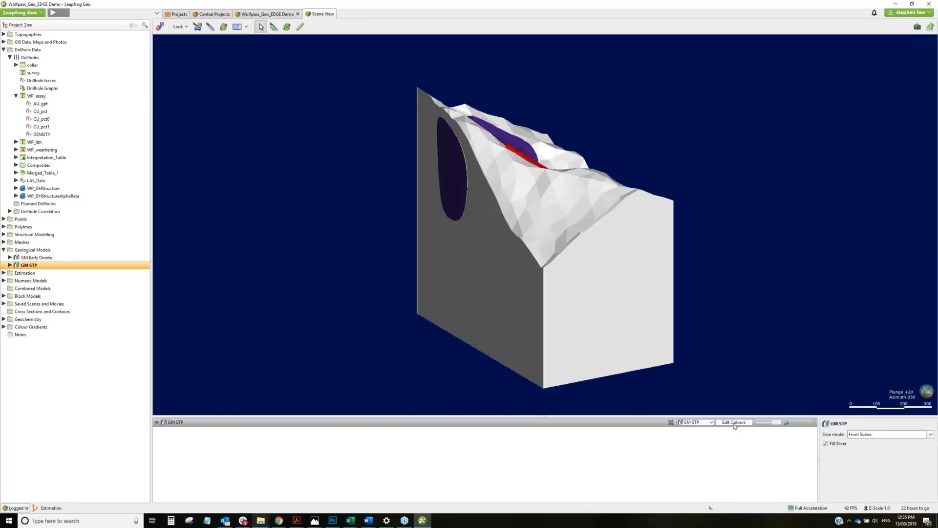
- Hide the Unknown, est zone 2, est zone 1 and early di lithologies of GM STP in the scene
left_click(735, 422)
left_click(436, 264)
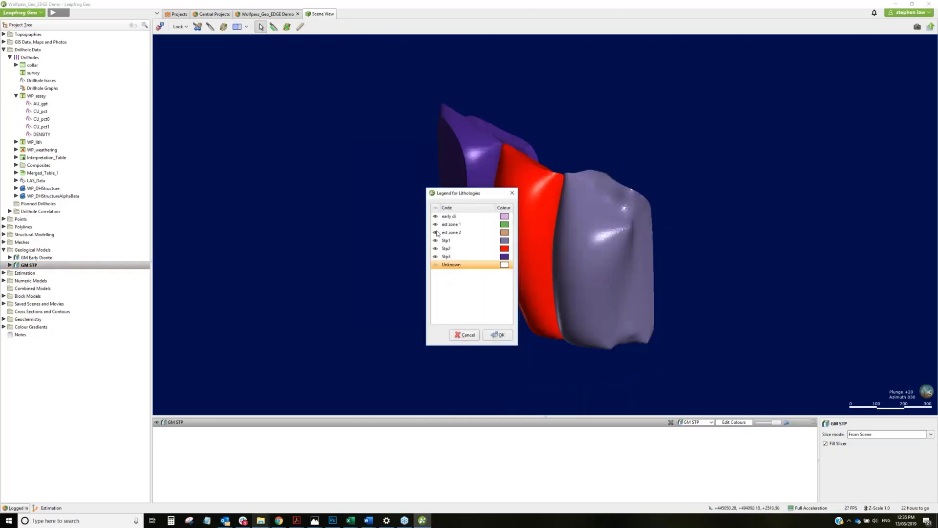
left_click(436, 232)
left_click(435, 225)
left_click(435, 217)
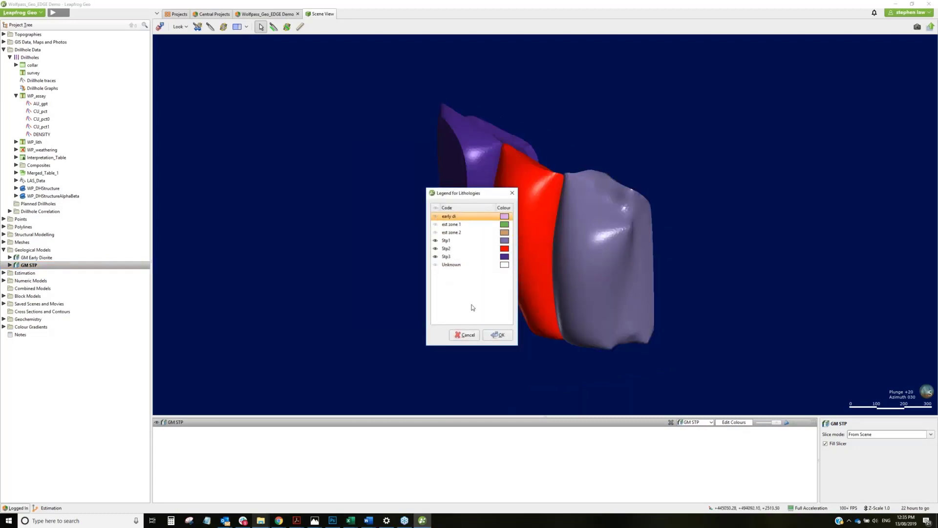
left_click(501, 337)
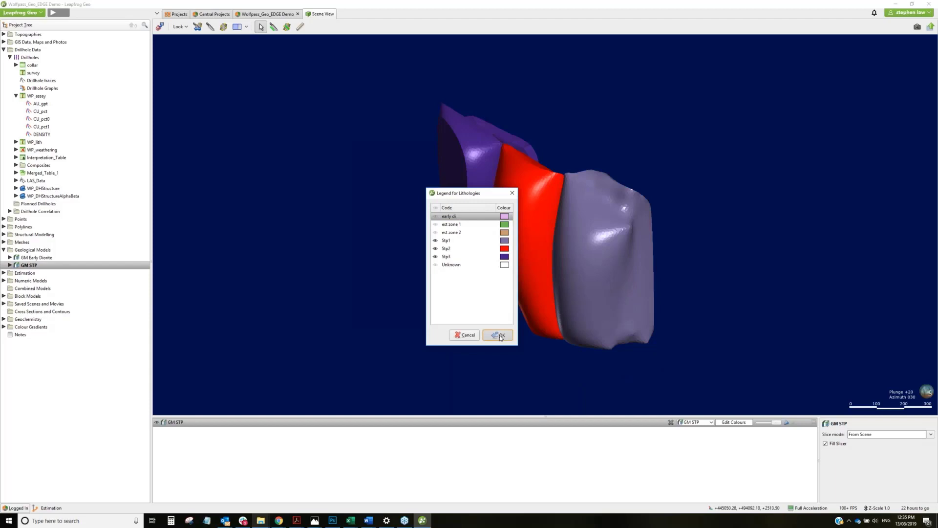
- View the Stp1, Stp2 and Stp3 volumes nearly side-on and expand GM STP in the project tree to its Lithologies entry
left_click_drag(369, 245, 507, 202)
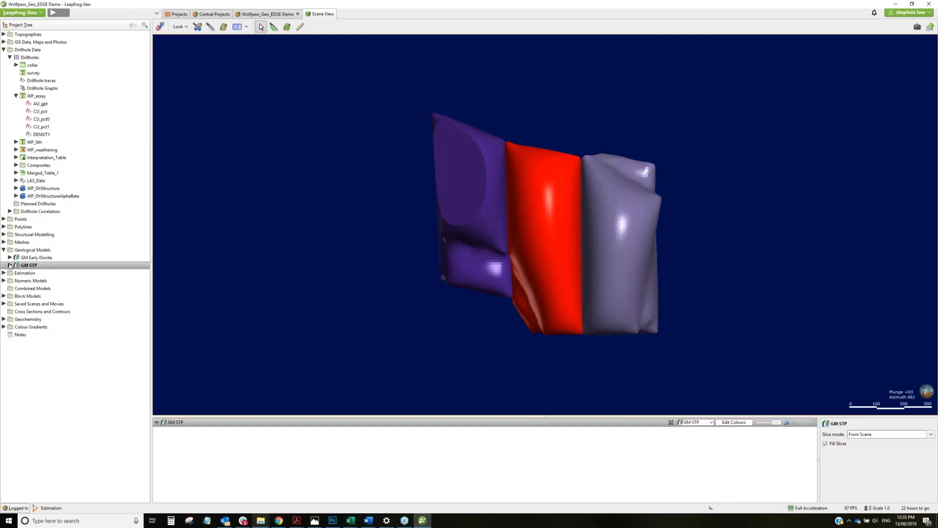
left_click(10, 265)
left_click(33, 289)
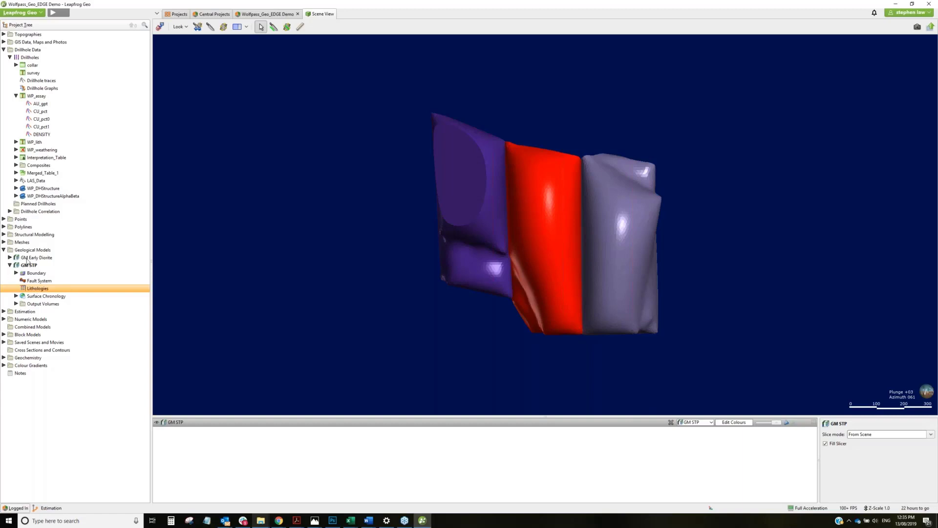
- Review the settings and first lithology choices for a new intrusion from a surface in GM STP, without creating the contact
right_click(45, 297)
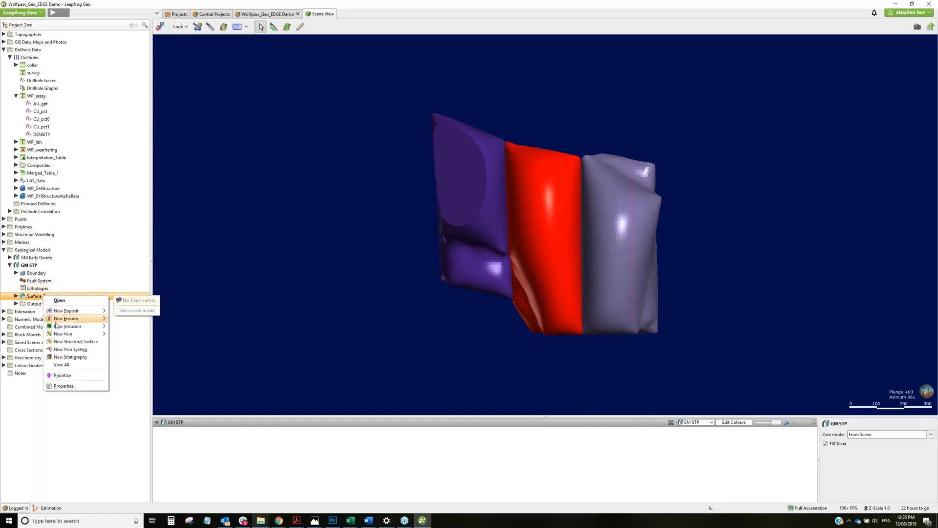
mouse_move(78, 326)
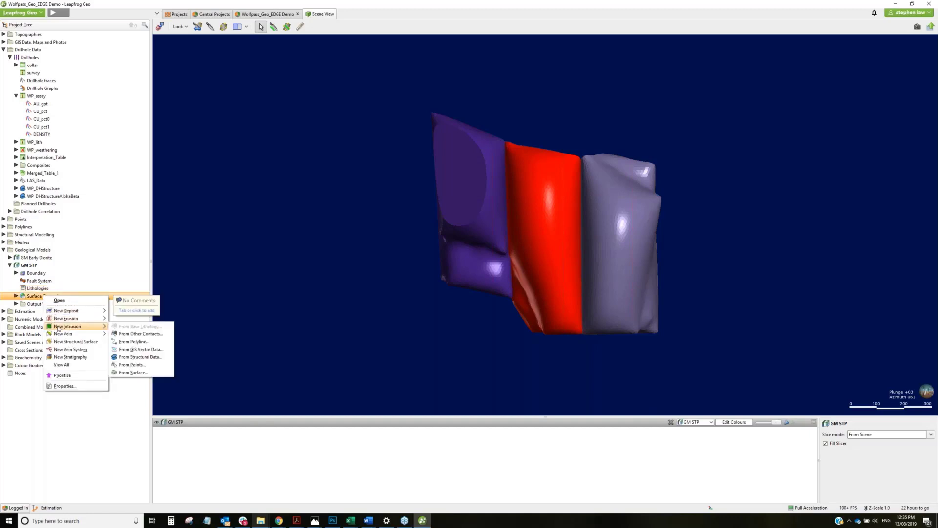
left_click(133, 372)
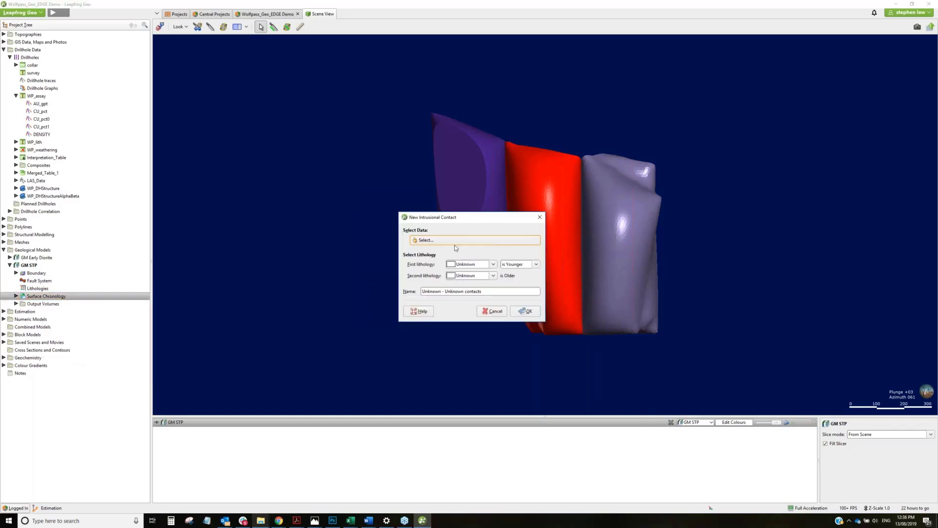
left_click(470, 264)
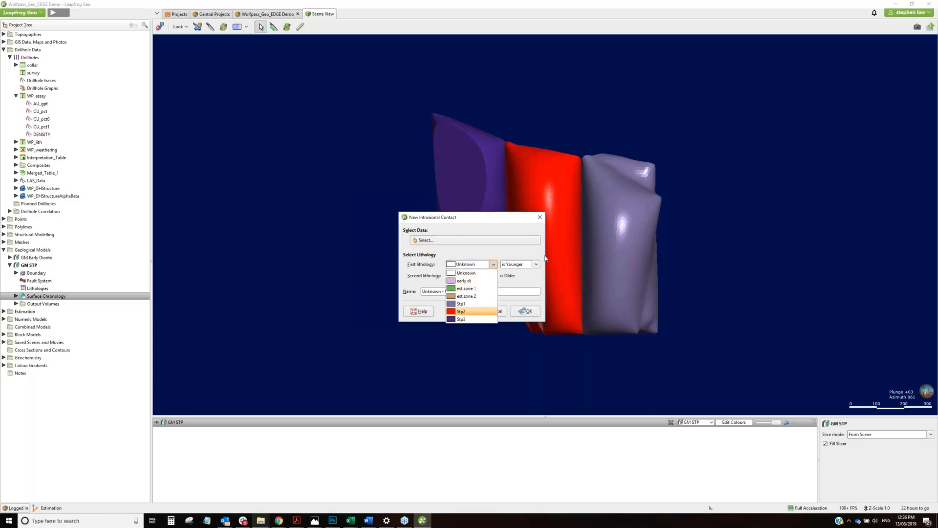
left_click(543, 220)
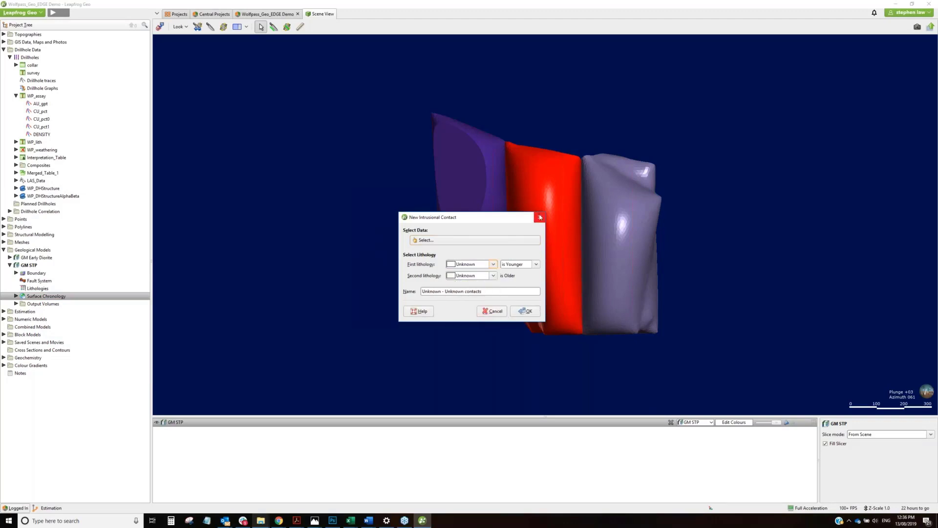
left_click(539, 217)
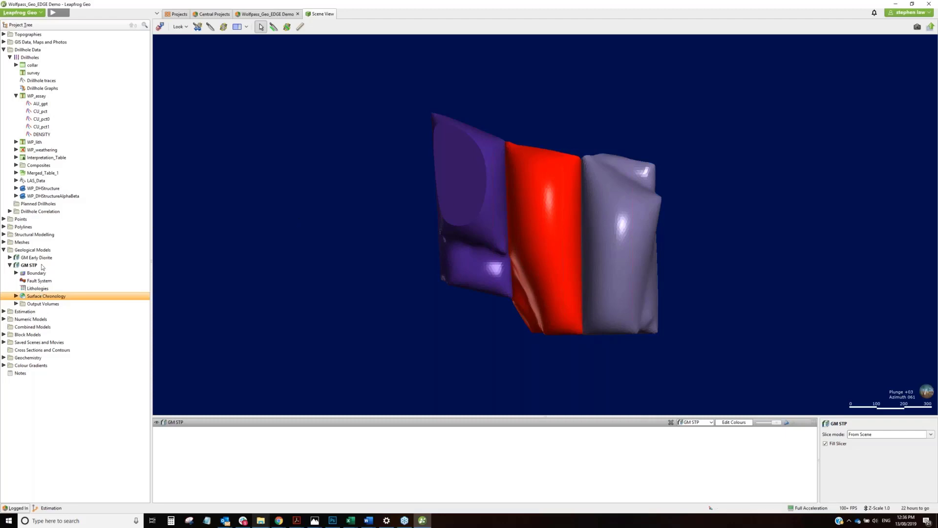
- Add all GM STP output volumes to the scene as separate objects and check the model's lithology legend without changing it
left_click(16, 303)
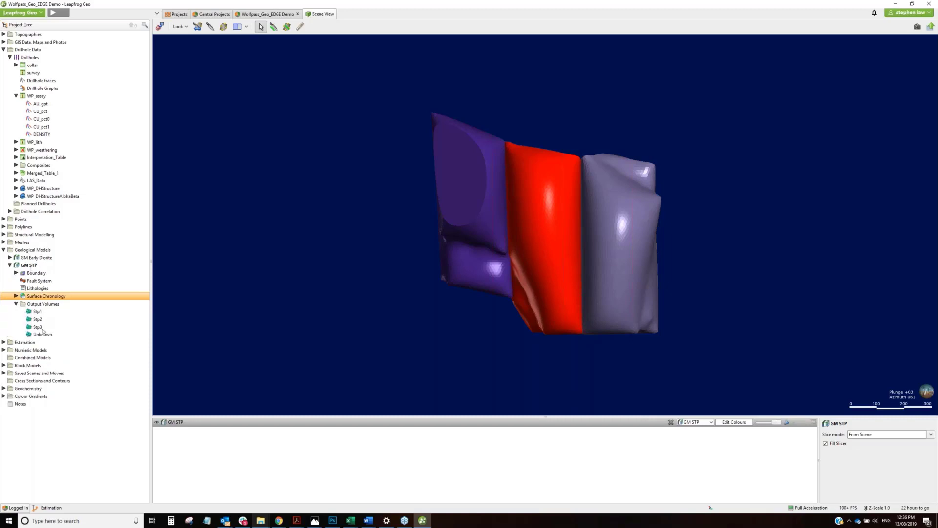
left_click(42, 305)
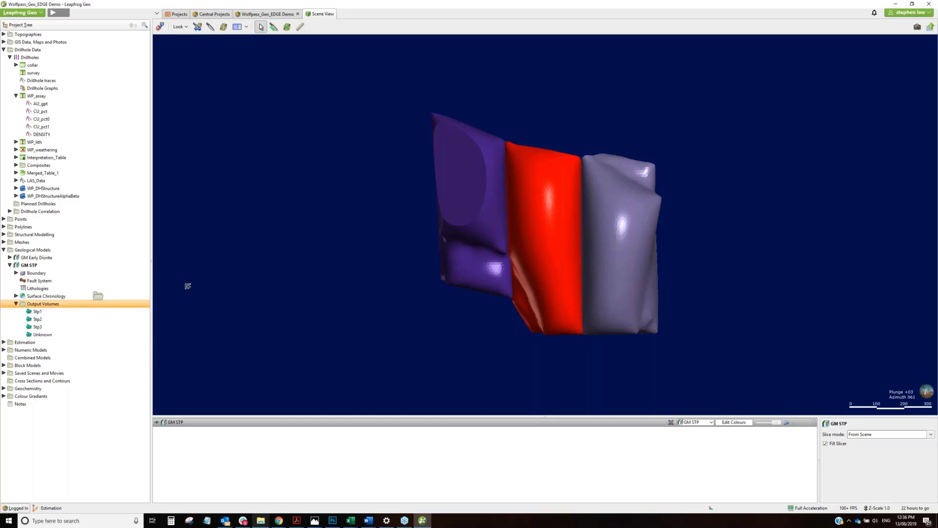
left_click_drag(187, 286, 231, 287)
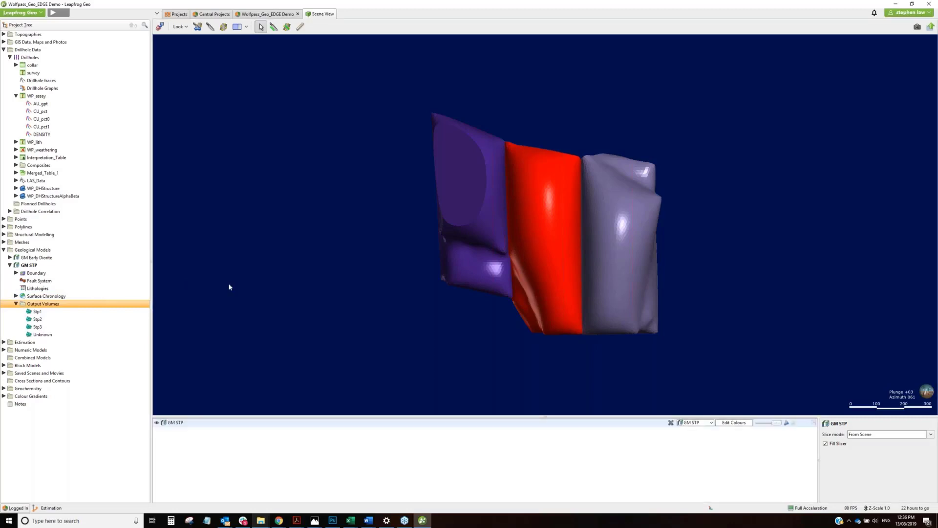
left_click(734, 458)
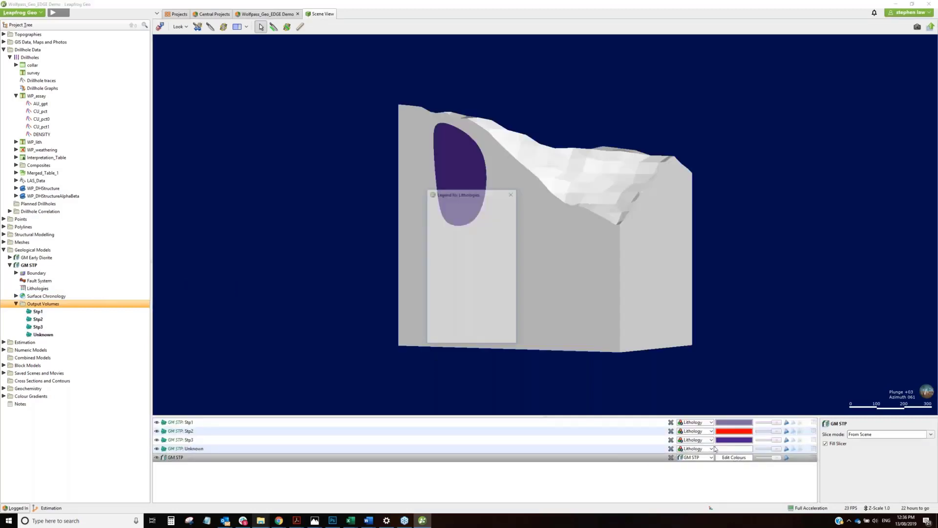
left_click(467, 335)
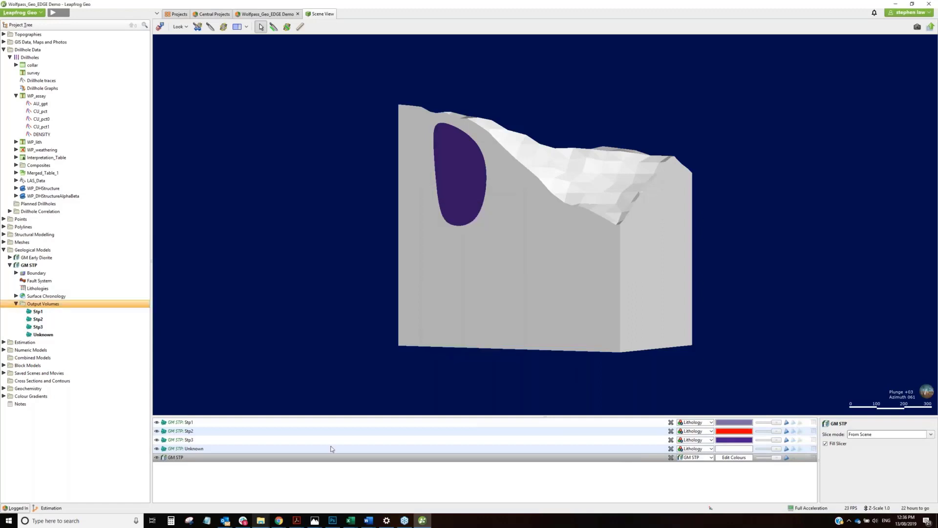
- Remove GM STP's Unknown volume from the scene and view the remaining Stp1, Stp2 and Stp3 volumes
left_click(331, 449)
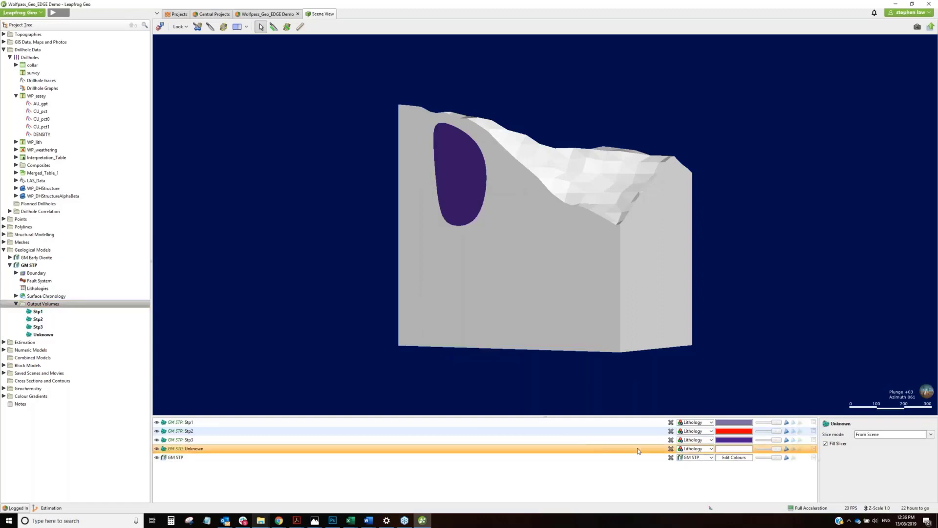
left_click(672, 449)
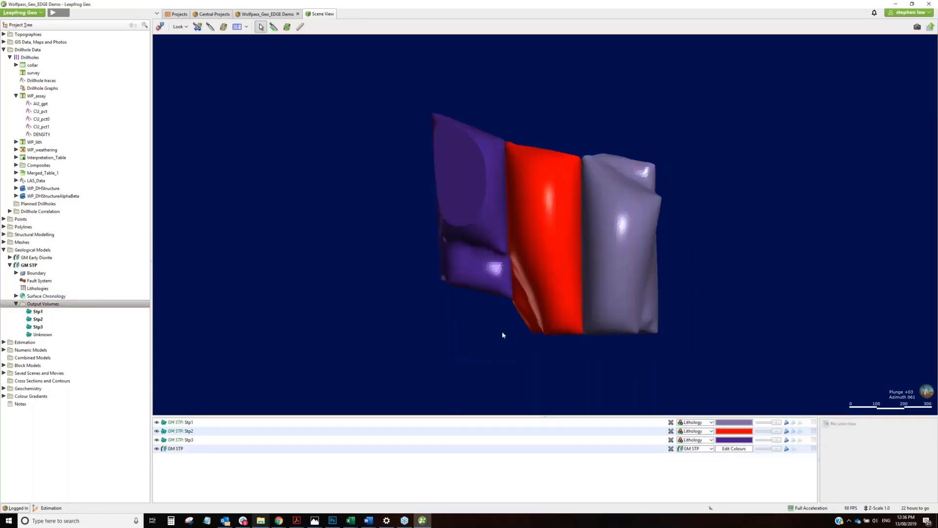
left_click_drag(502, 331, 530, 246)
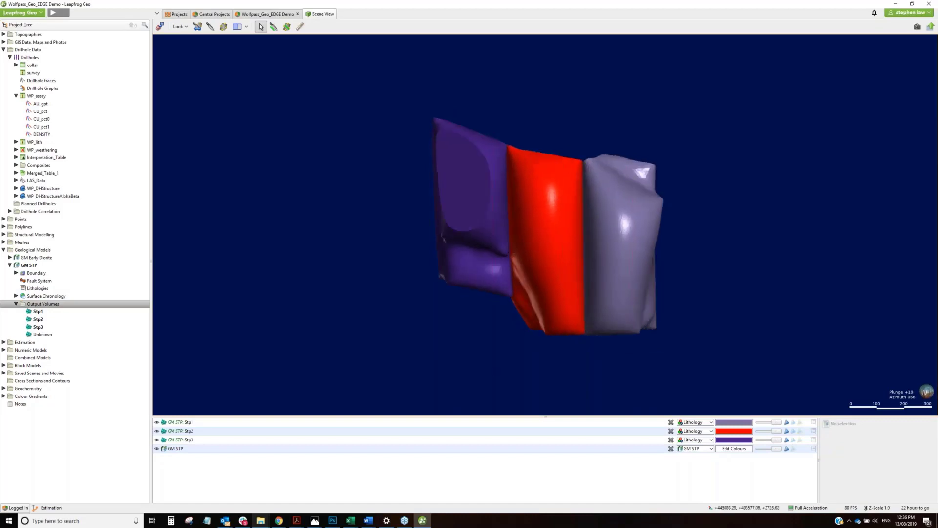
- Review the Sub-blocked Model's sub-blocking triggers and selected evaluations without changing them
double_click(30, 366)
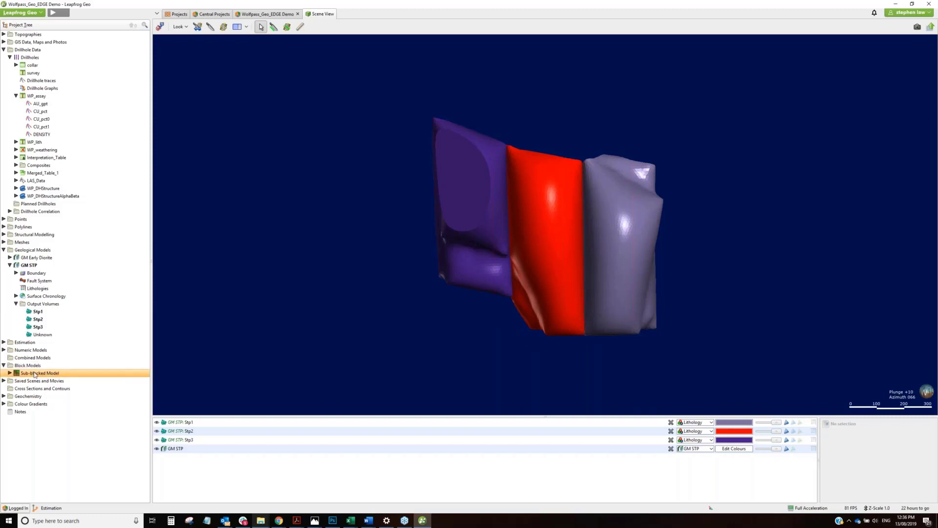
right_click(34, 373)
left_click(50, 376)
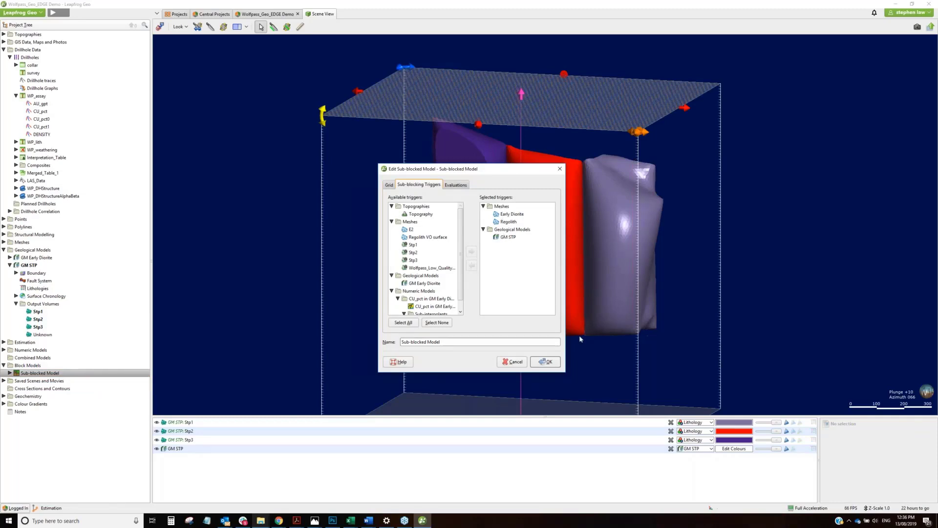
left_click(456, 186)
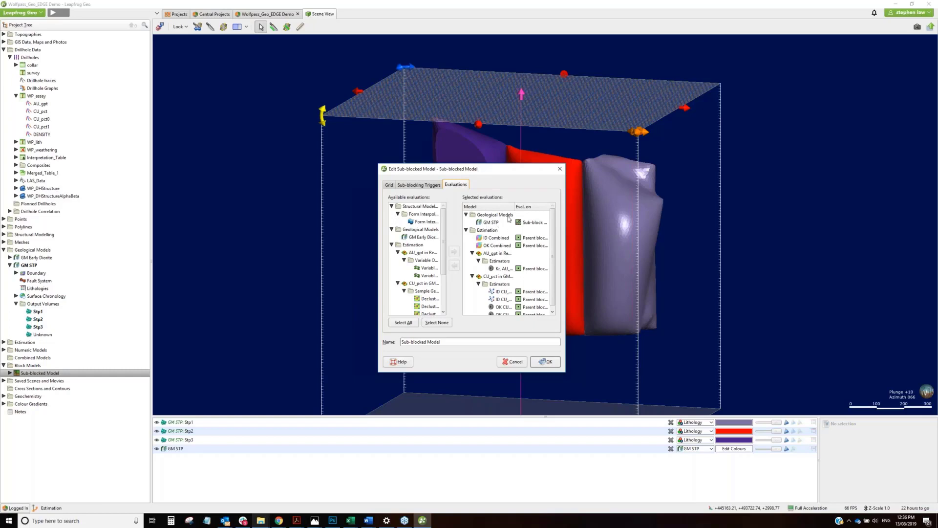
left_click(517, 364)
- Expand the Sub-blocked Model in the project tree and open its existing Resource Report in a taller window
right_click(32, 375)
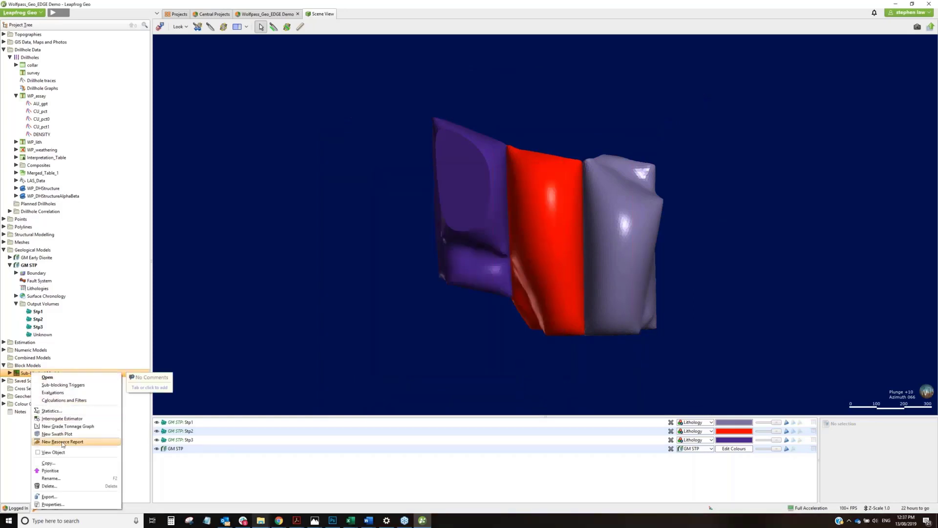
left_click(95, 365)
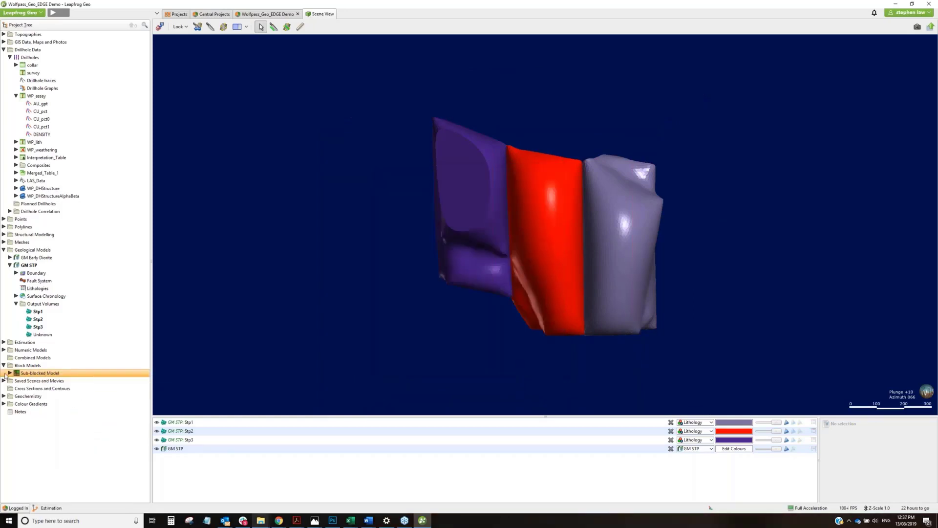
left_click(10, 374)
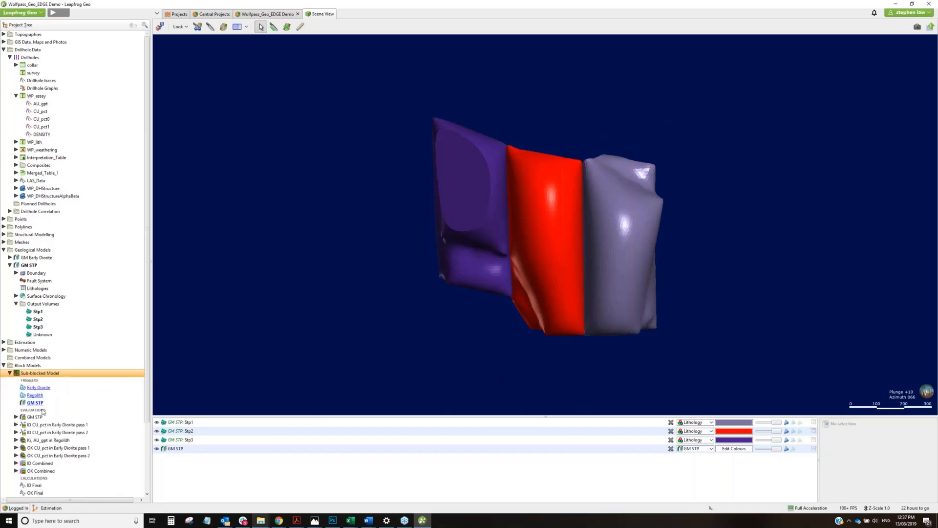
scroll(43, 415, "down", 4)
left_click(47, 455)
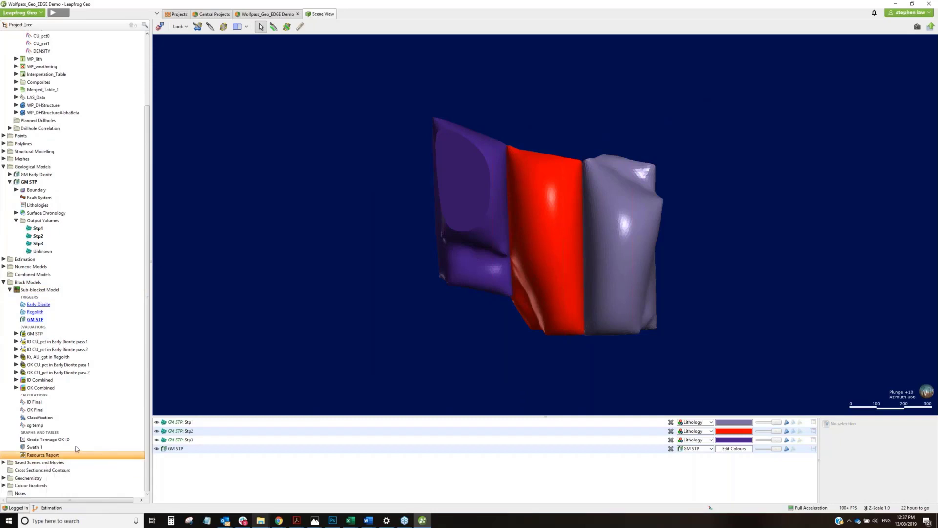
double_click(69, 454)
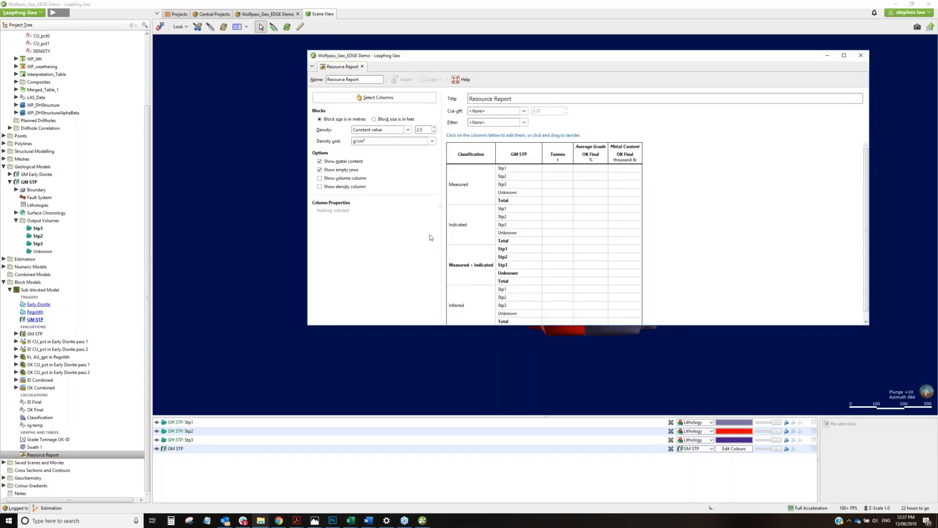
left_click_drag(523, 396, 519, 416)
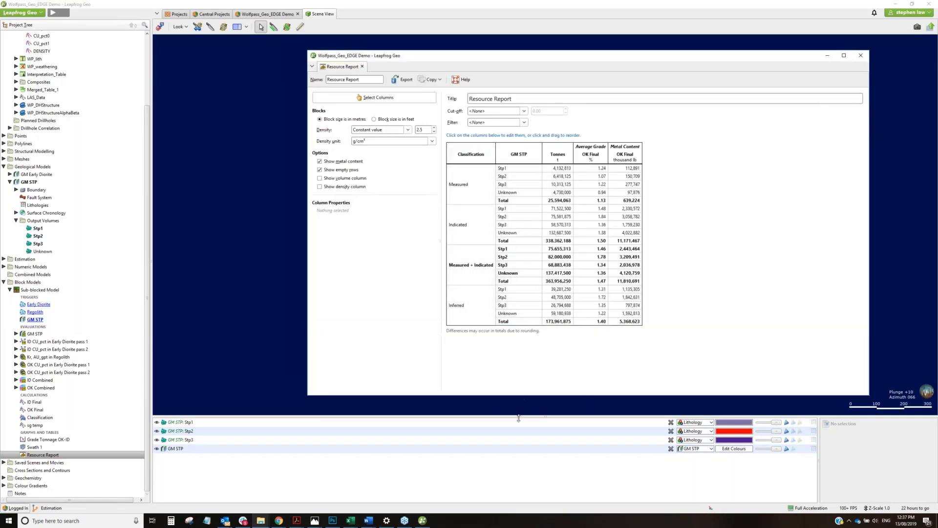
- Remove and restore the Classification category column in the resource report, and add ID Final as a grade column
left_click(384, 98)
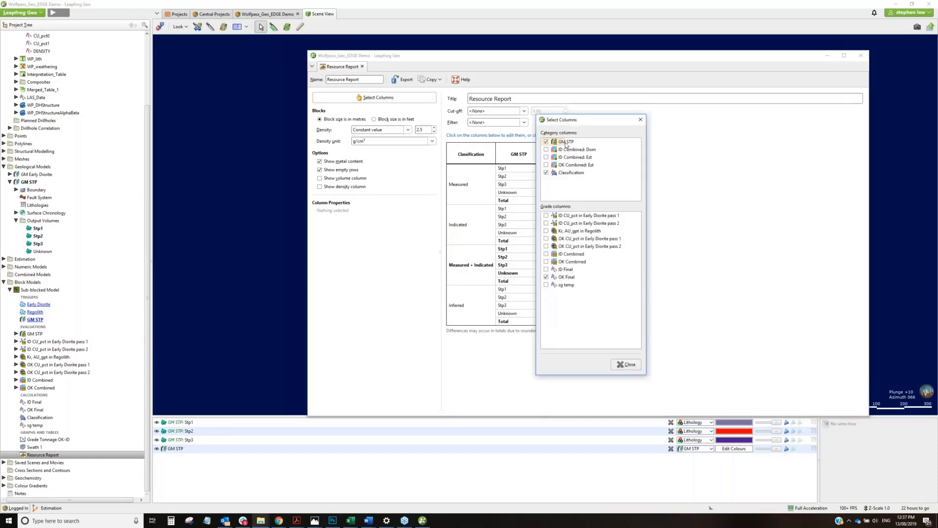
left_click(546, 173)
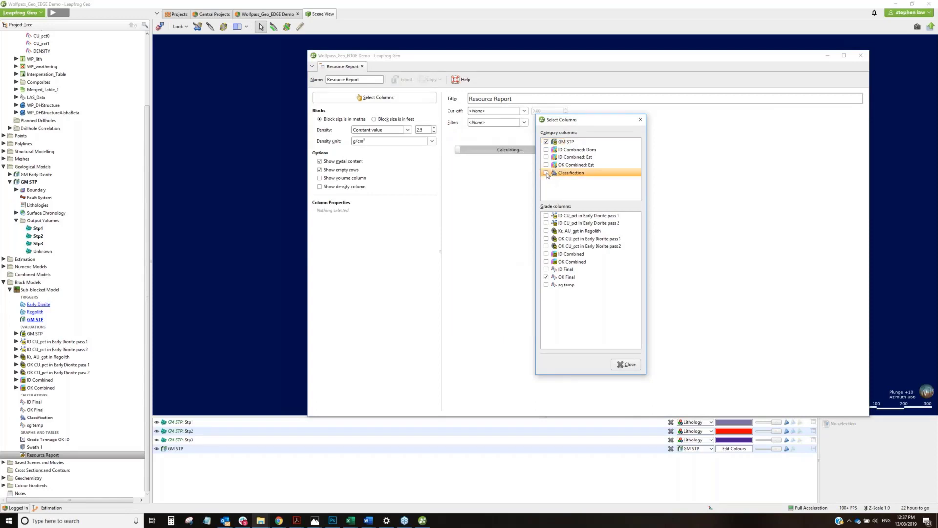
left_click_drag(577, 126, 268, 105)
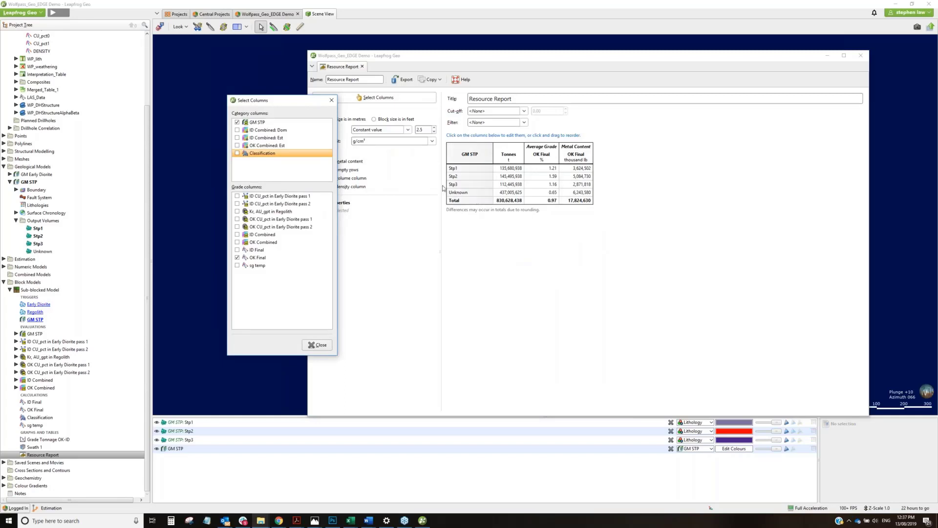
left_click(237, 153)
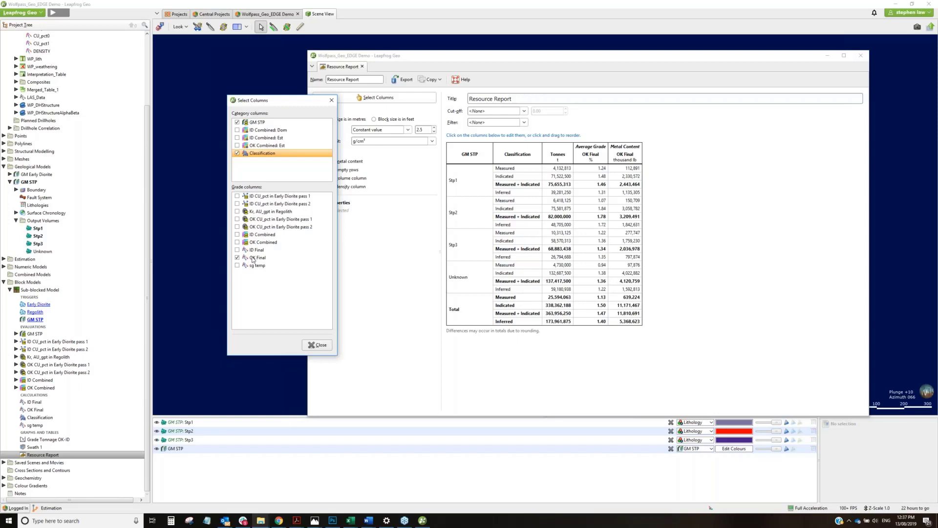
left_click(237, 250)
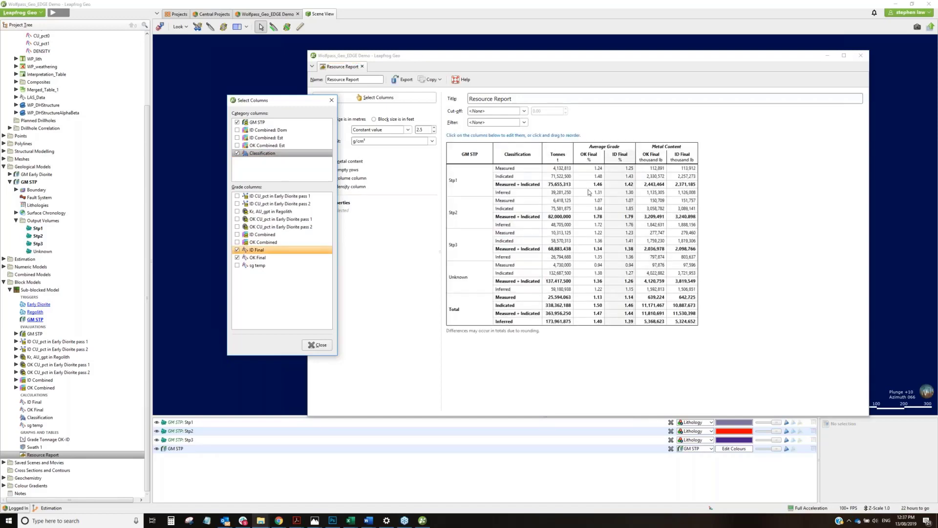
- Review the data unit choices for the OK Final average grade column and keep Percent (%)
left_click(592, 156)
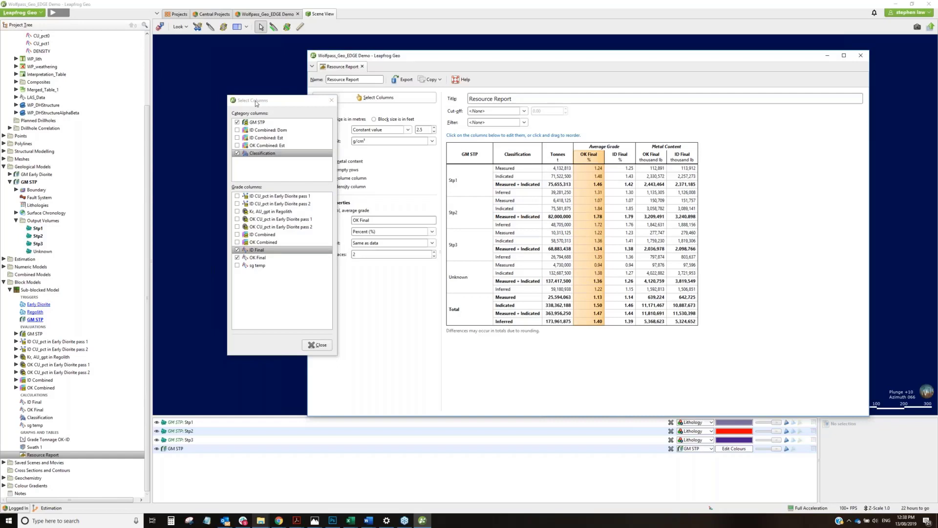
left_click_drag(256, 102, 192, 99)
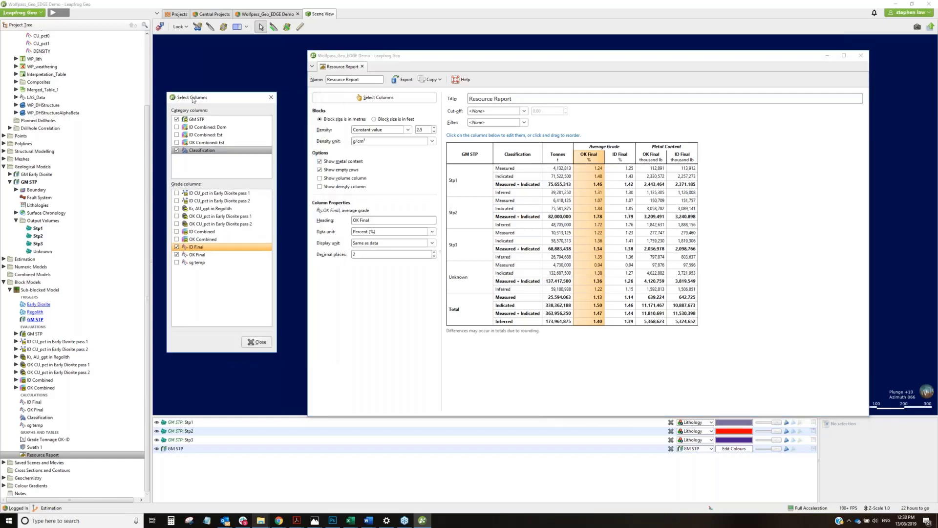
left_click(431, 234)
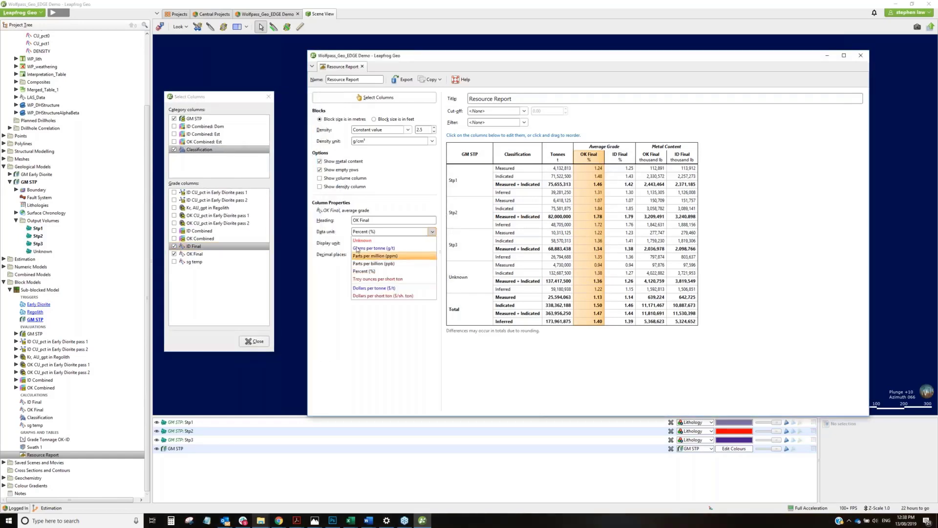
left_click(374, 271)
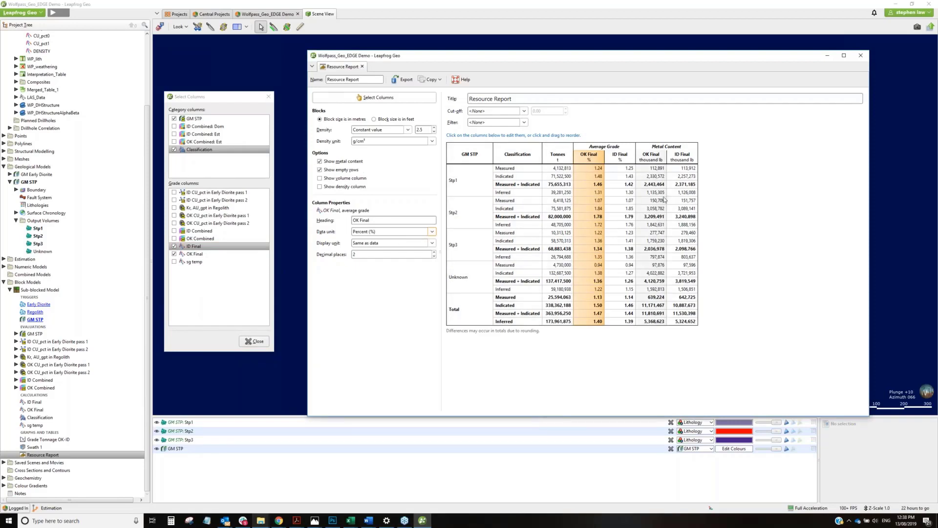
- Hide the metal content and show the density and volume columns in the resource report
left_click(320, 161)
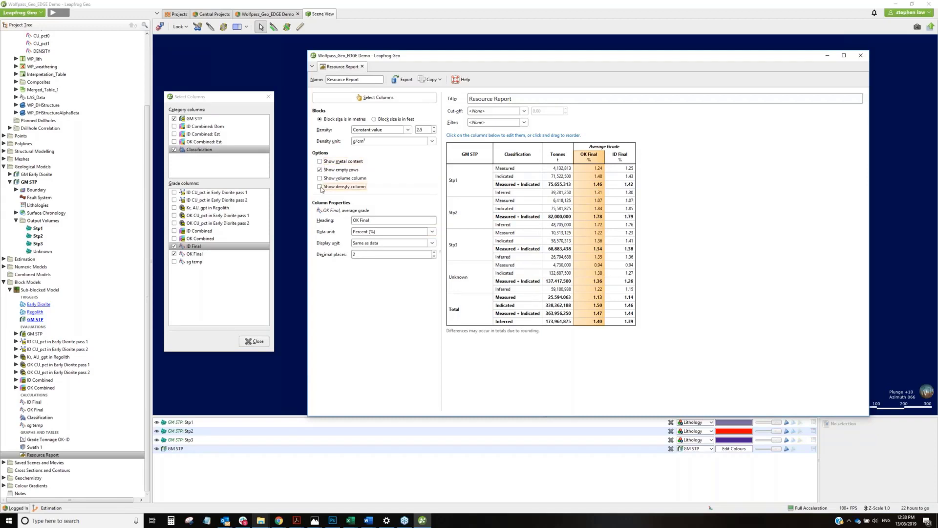
left_click(320, 187)
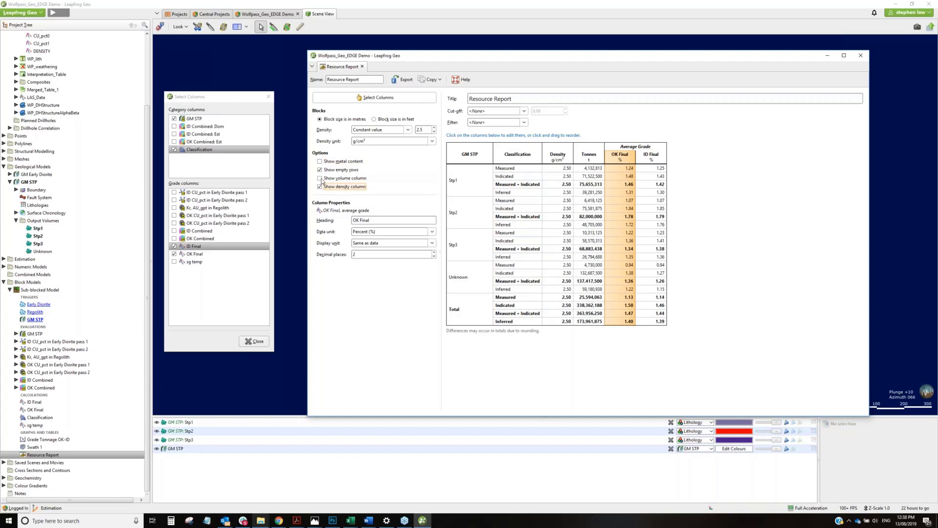
left_click(320, 178)
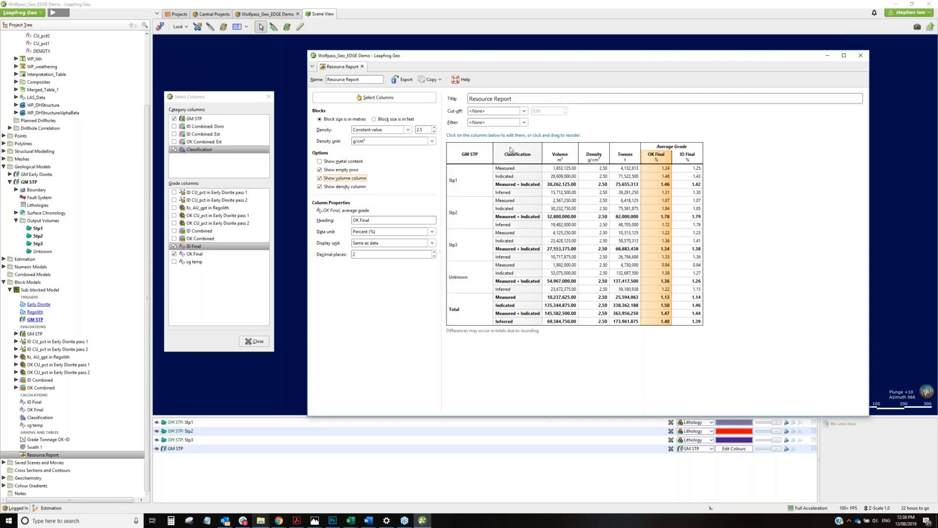
- Place the Classification column ahead of GM STP and hide its Measured + Indicated category
left_click_drag(511, 150, 465, 168)
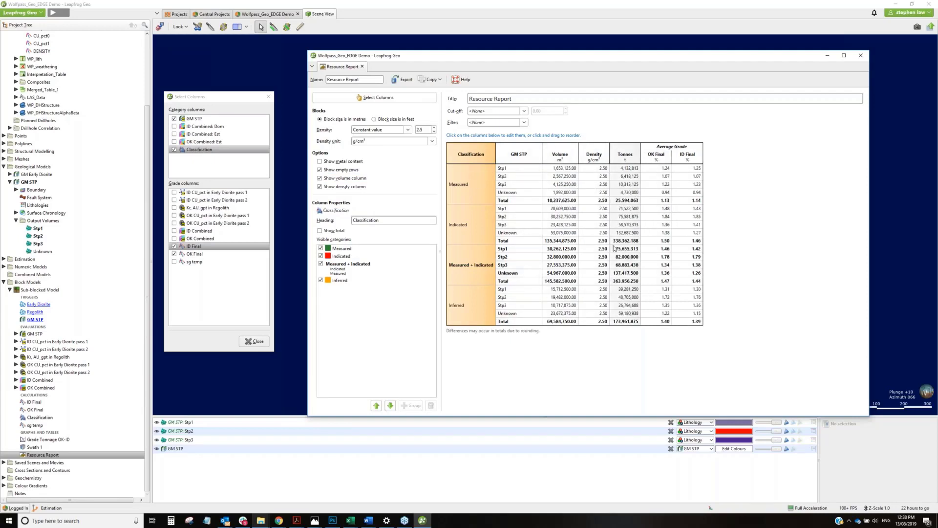
left_click(524, 112)
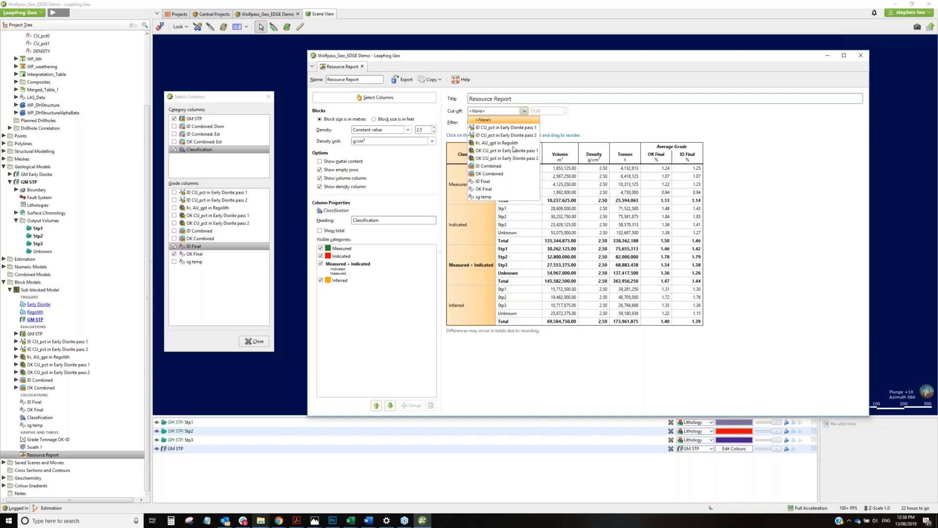
left_click(524, 113)
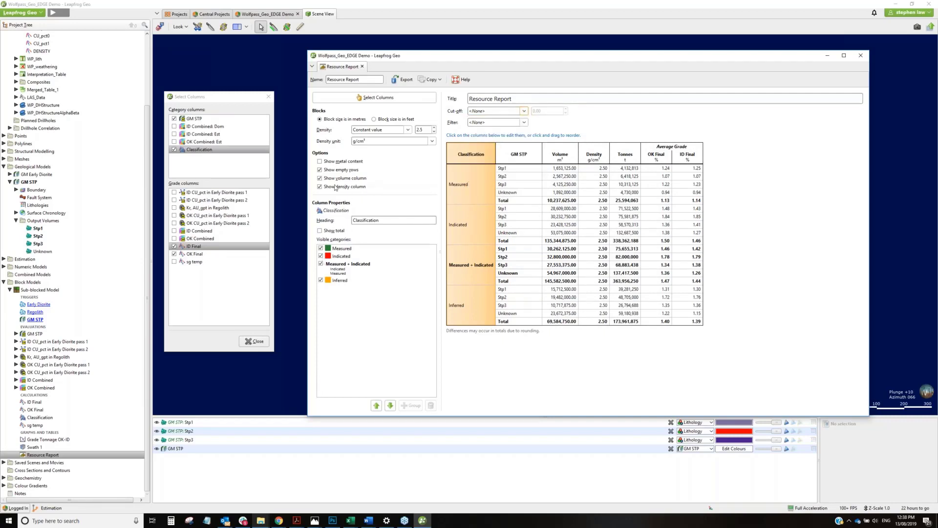
left_click(322, 264)
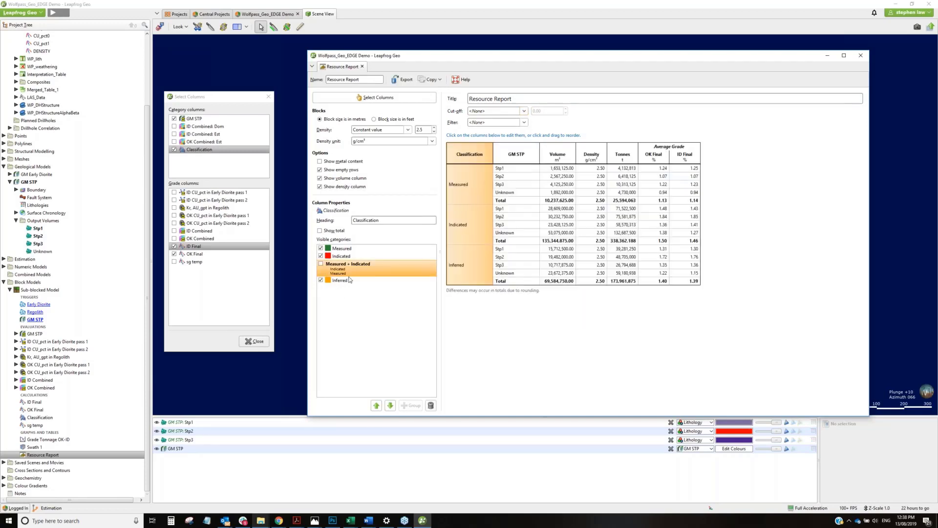
- Hide the volume column and remove the ID Final grade column from the resource report
left_click(320, 178)
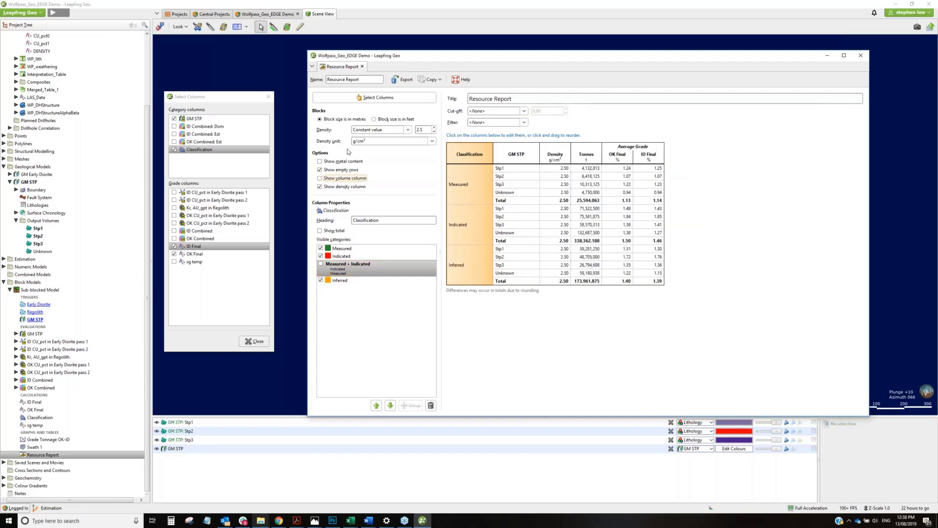
left_click(368, 99)
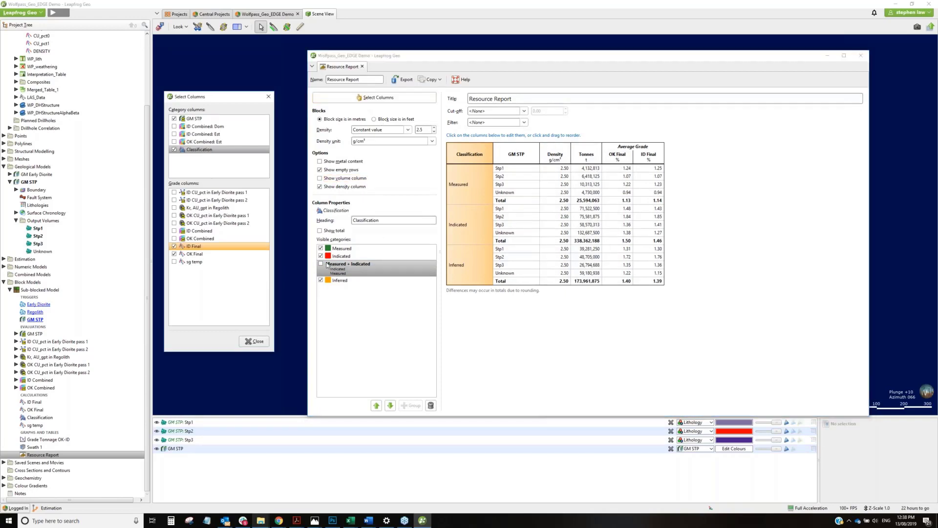
left_click(350, 101)
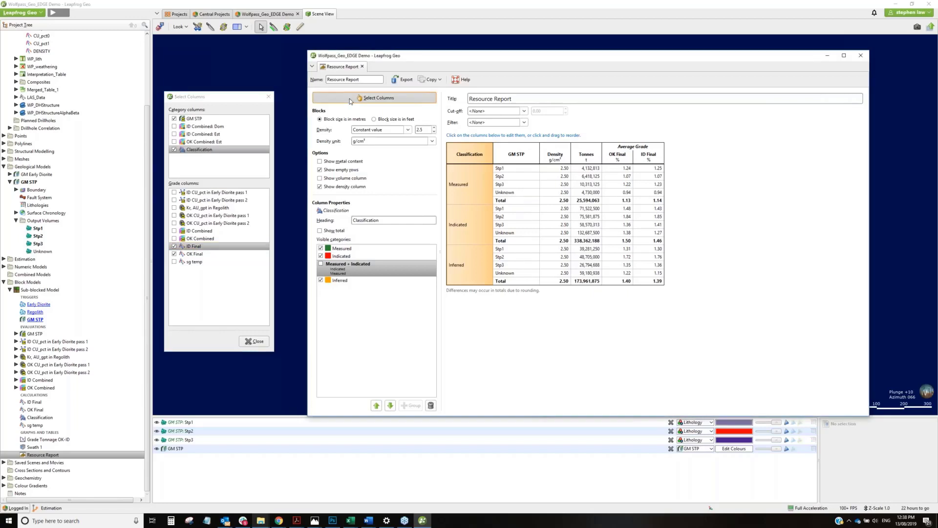
left_click(174, 246)
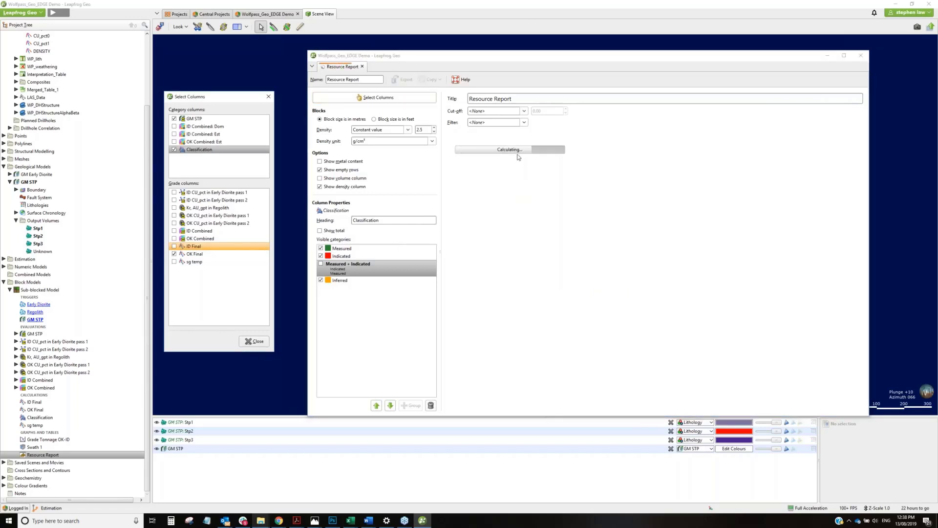
- Set the resource report's cut-off to OK Combined at 0.3 %
left_click(524, 112)
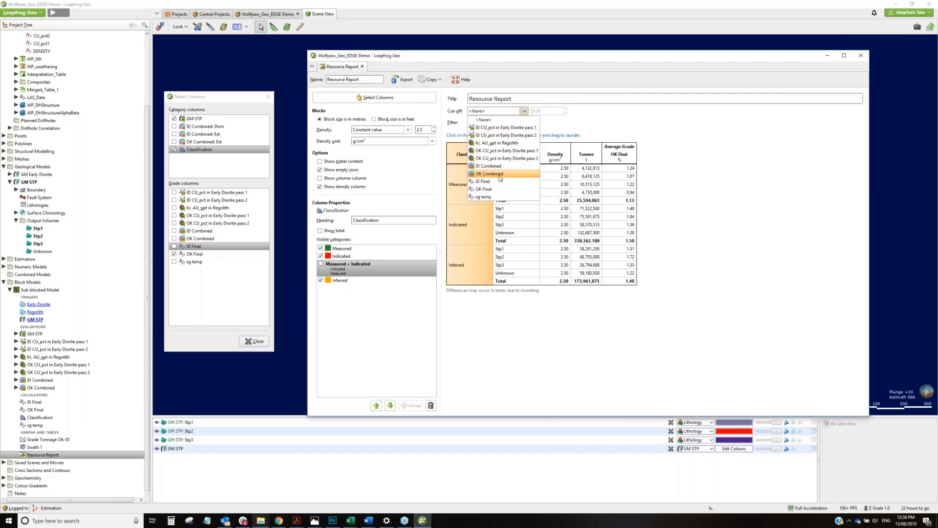
left_click(500, 176)
left_click_drag(550, 111, 524, 110)
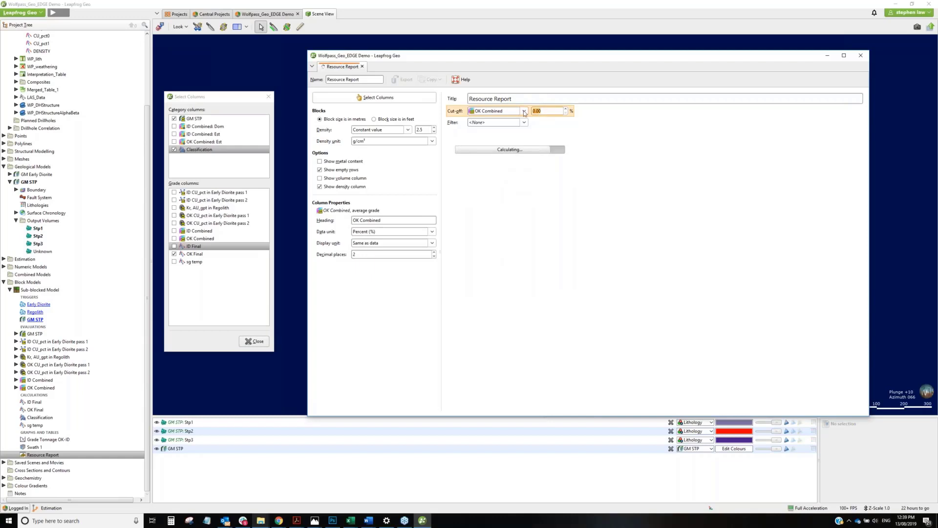
type("0.3")
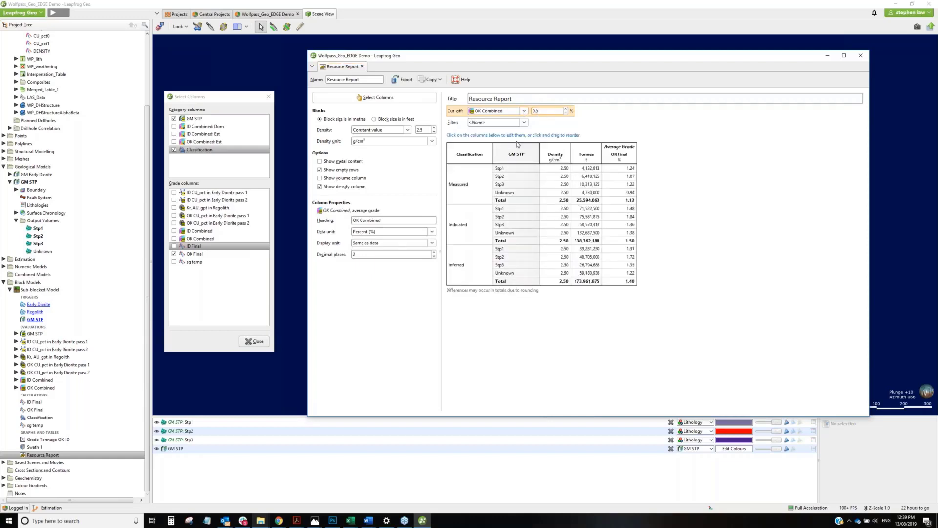
- Check the resource report's filter choices and rename the report as Resource Report 1
left_click(501, 124)
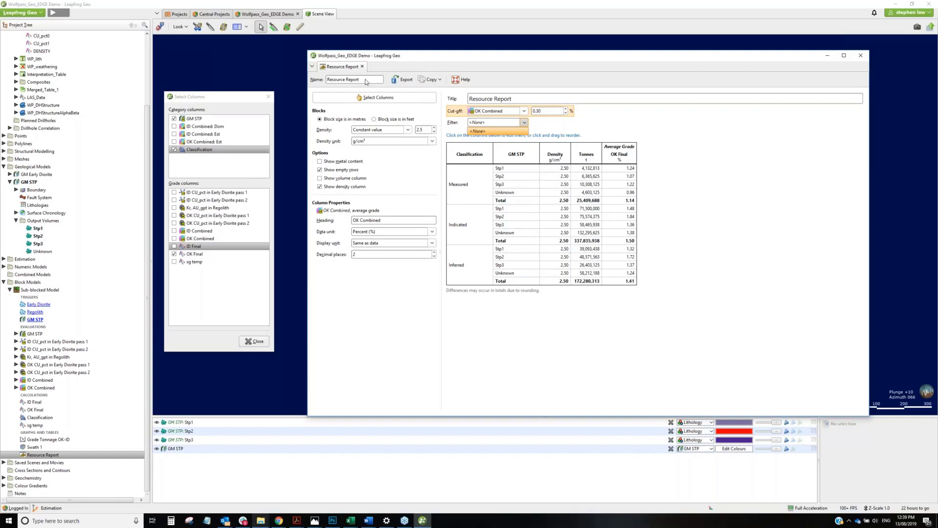
left_click(364, 78)
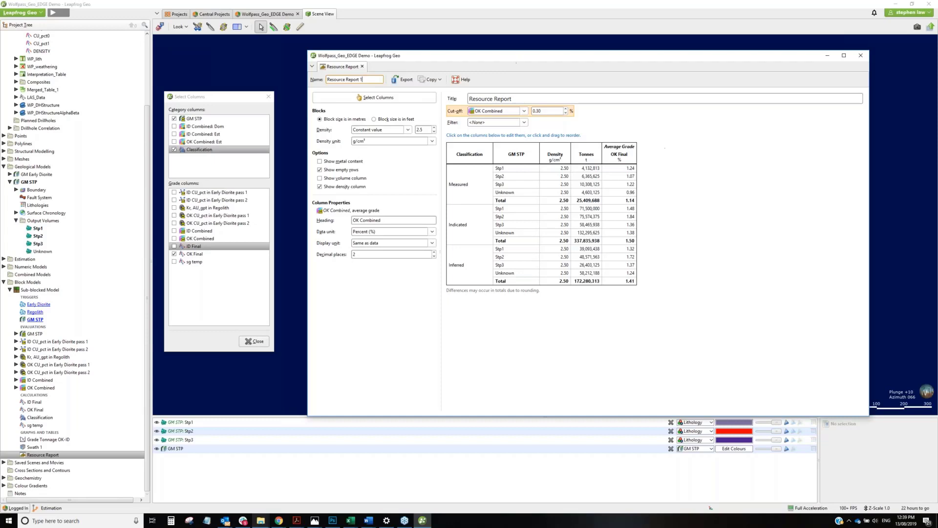
left_click(362, 67)
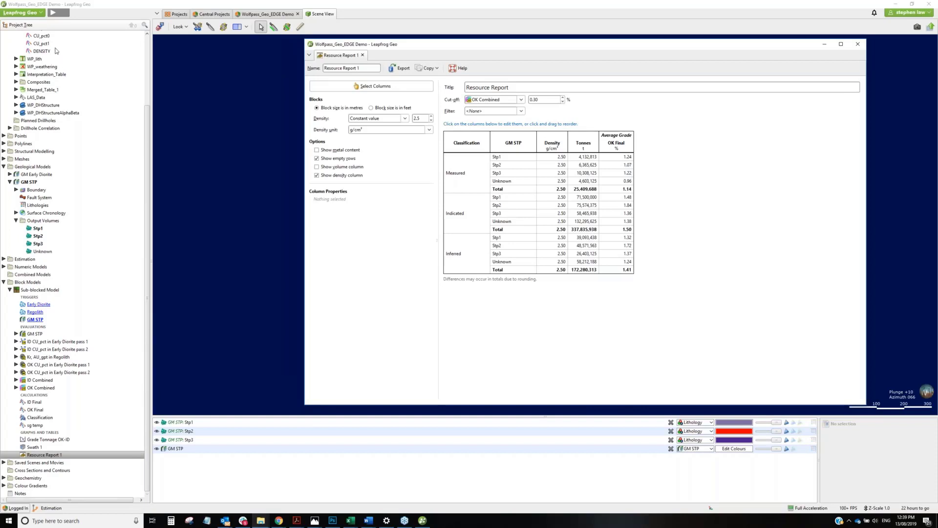
scroll(57, 51, "up", 4)
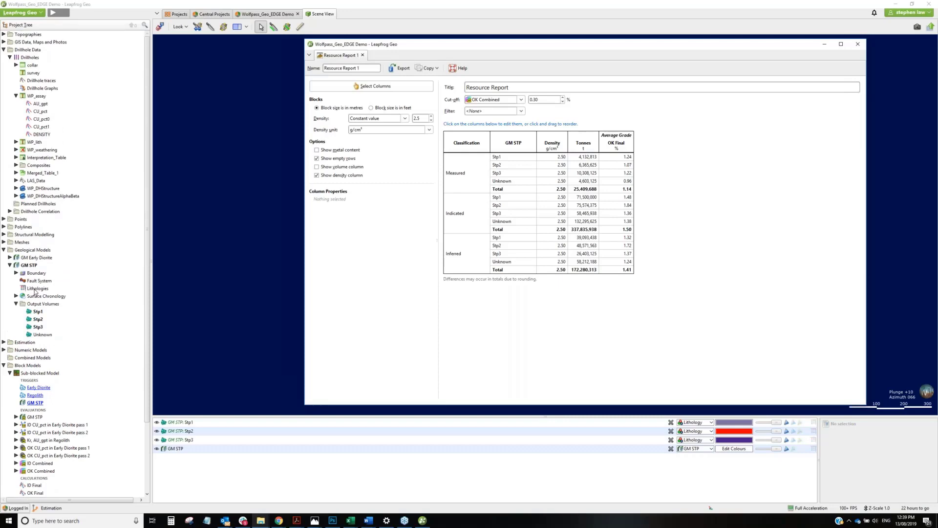
scroll(35, 291, "down", 2)
left_click(49, 455)
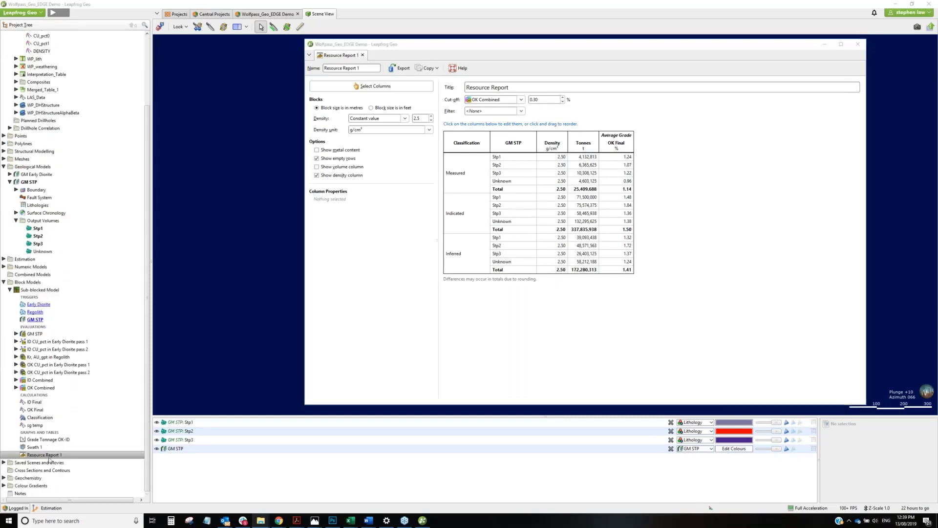
key("alt+Tab")
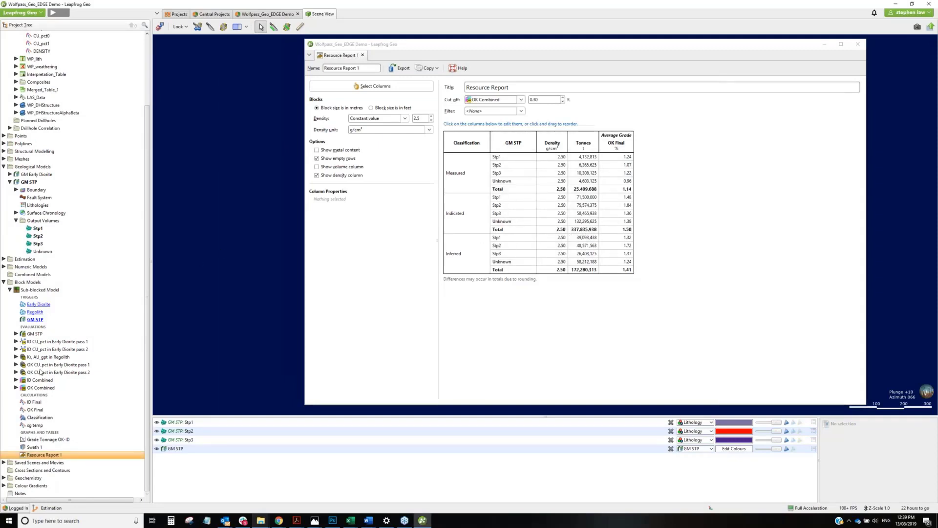
- Start exporting the Sub-blocked Model to Documents as a CSV block model file in the CSV Sub-blocked Model format
right_click(41, 291)
left_click(686, 49)
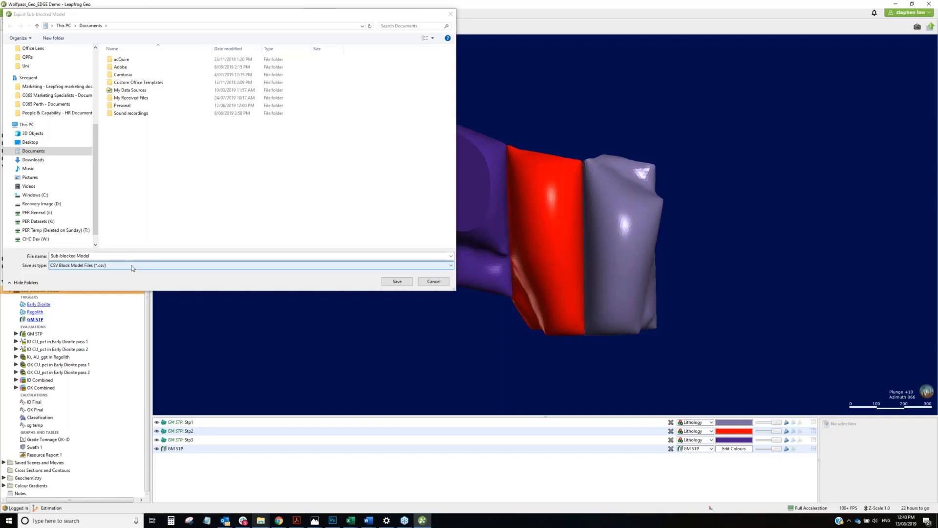
left_click(132, 267)
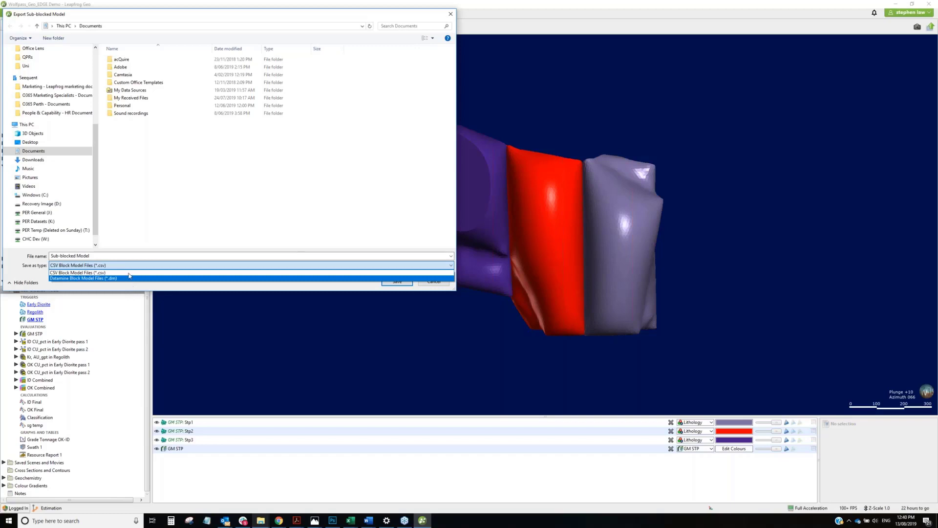
left_click(100, 270)
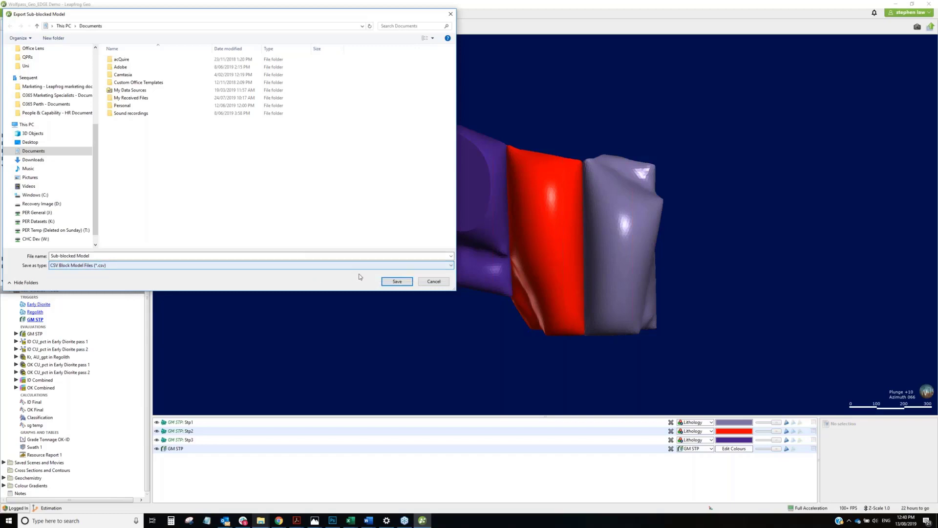
left_click(396, 283)
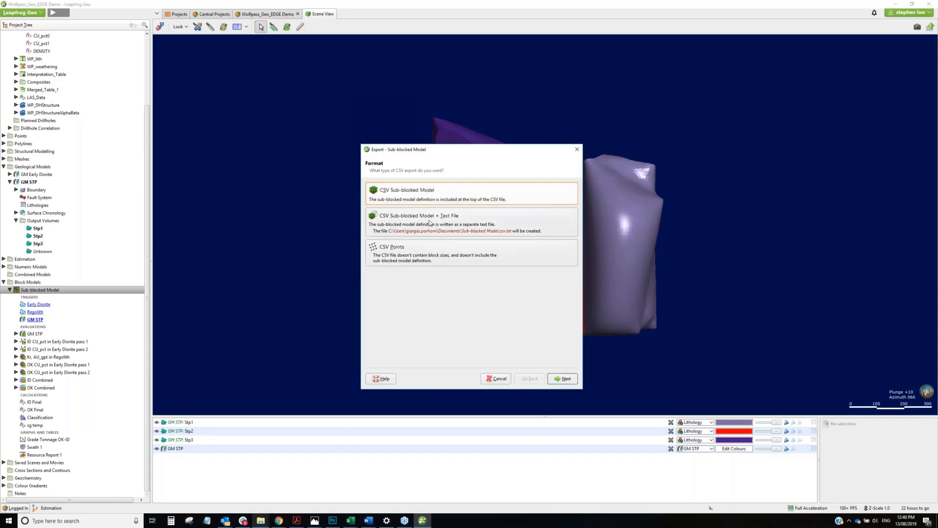
key("Return")
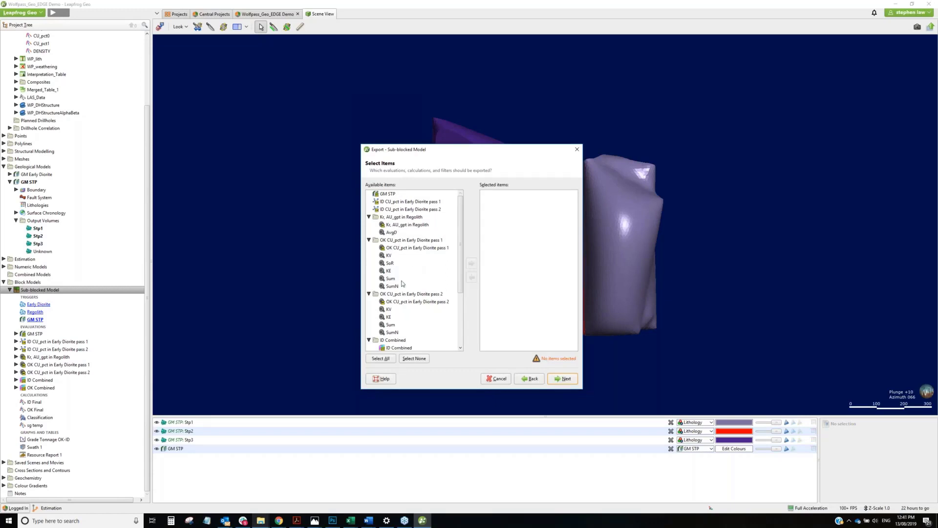
- Choose ID Combined as the exported item and also omit rows whose status is Without grade
left_click(403, 347)
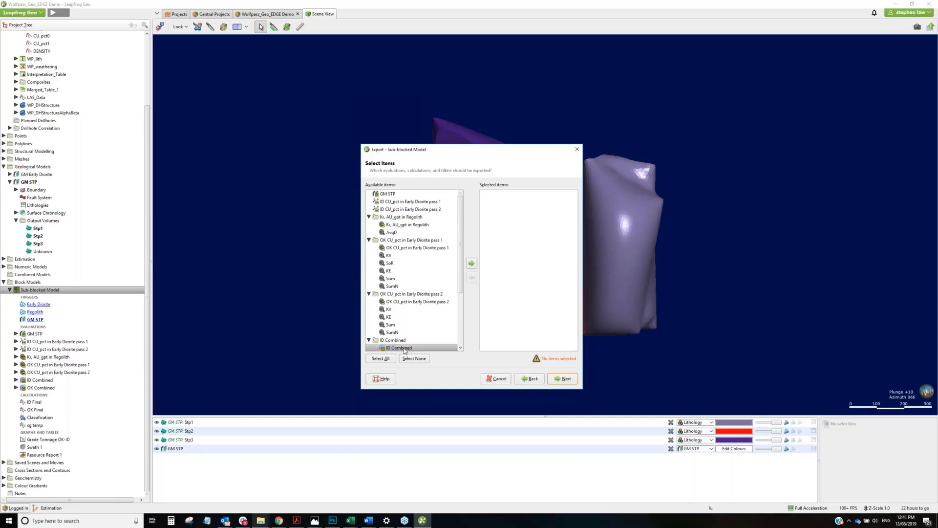
left_click(472, 264)
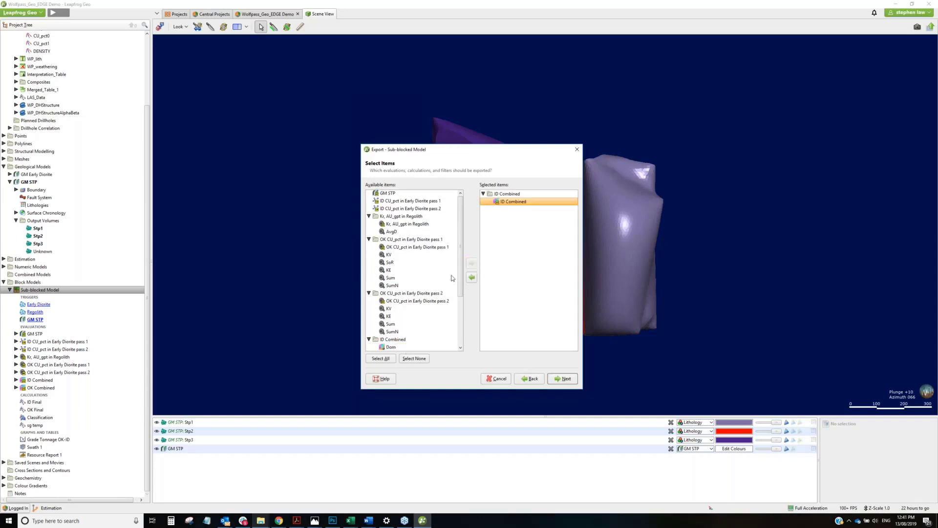
left_click(565, 379)
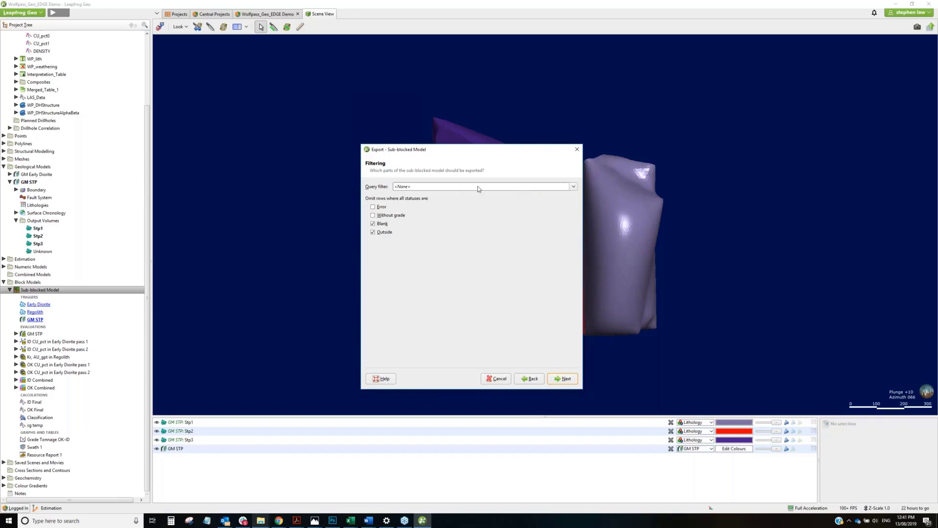
left_click(373, 216)
left_click(373, 215)
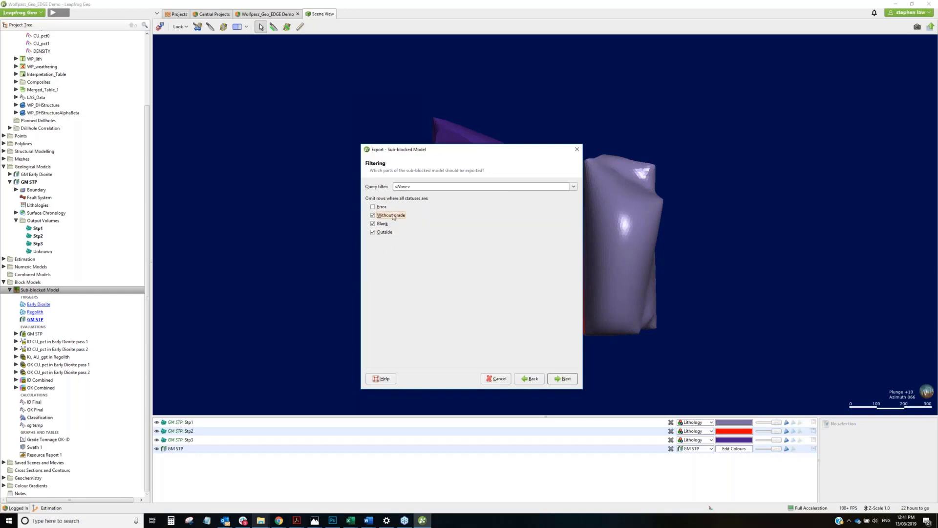
left_click(567, 379)
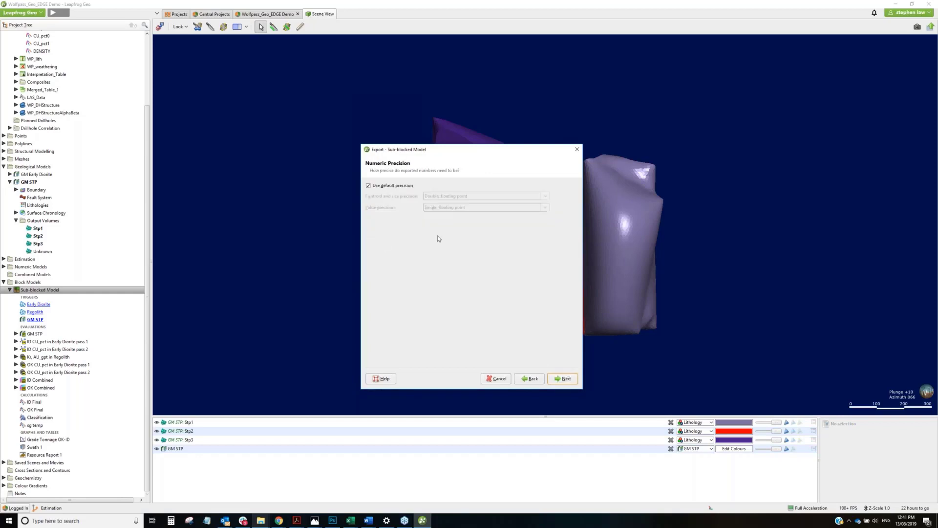
- Accept the default precision, status codes and UTF-8 character set, and run the sub-blocked model export
left_click(566, 379)
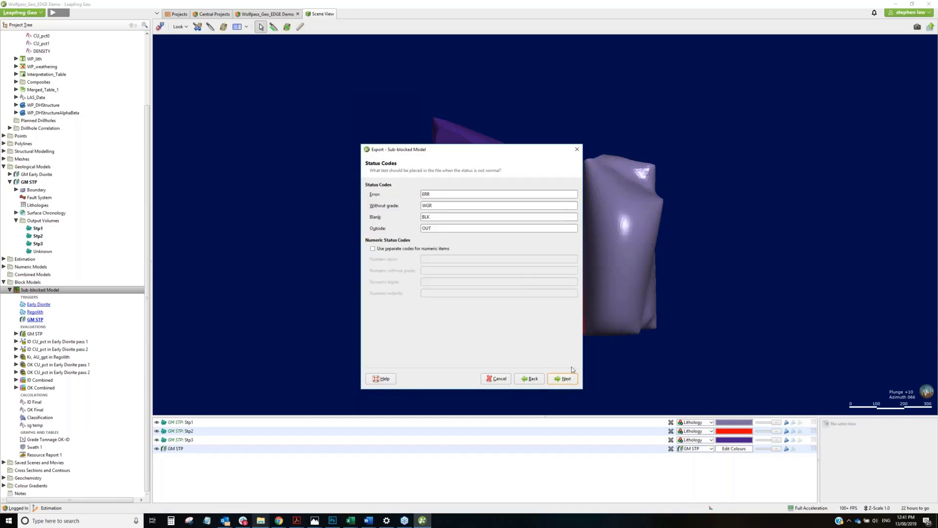
left_click(566, 380)
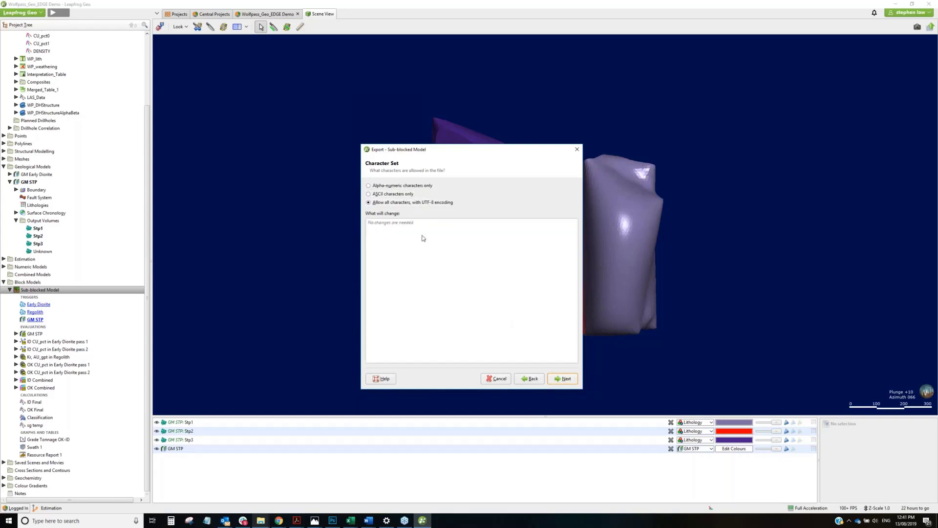
left_click(563, 381)
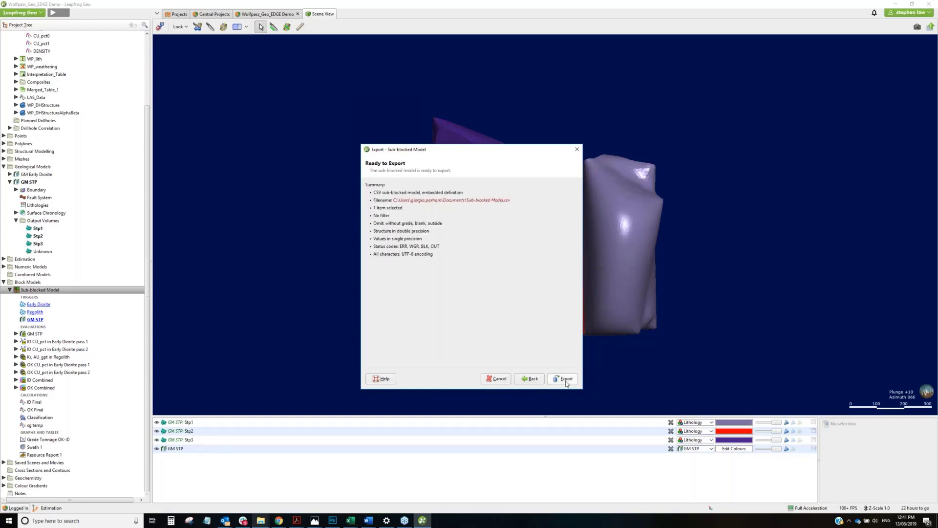
left_click(565, 380)
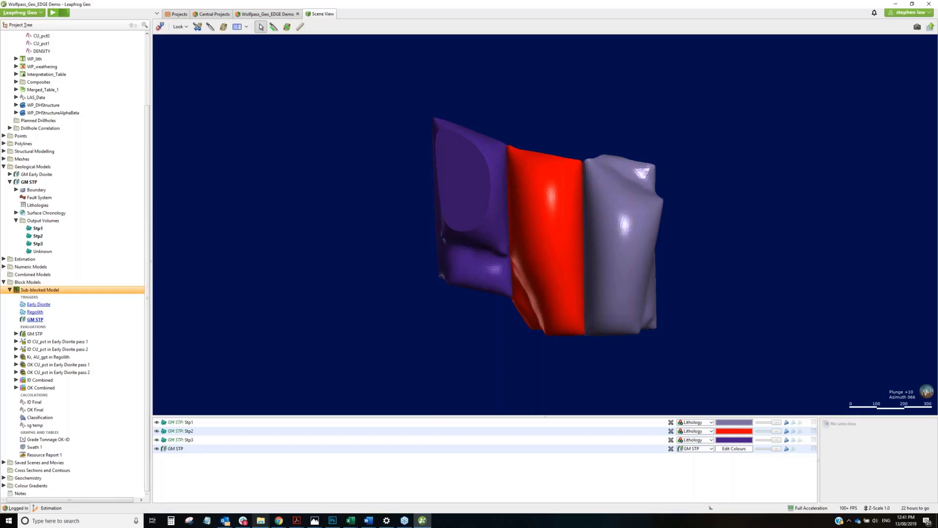
- Collapse the Block Models folder and view the Wolfpass_Geo_EDGE Demo project history on the Central server
left_click(4, 282)
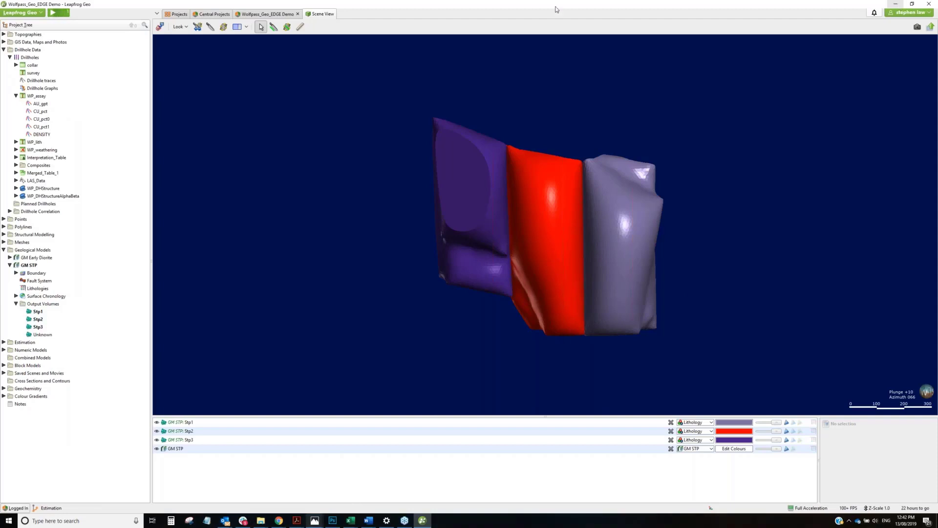
left_click(218, 14)
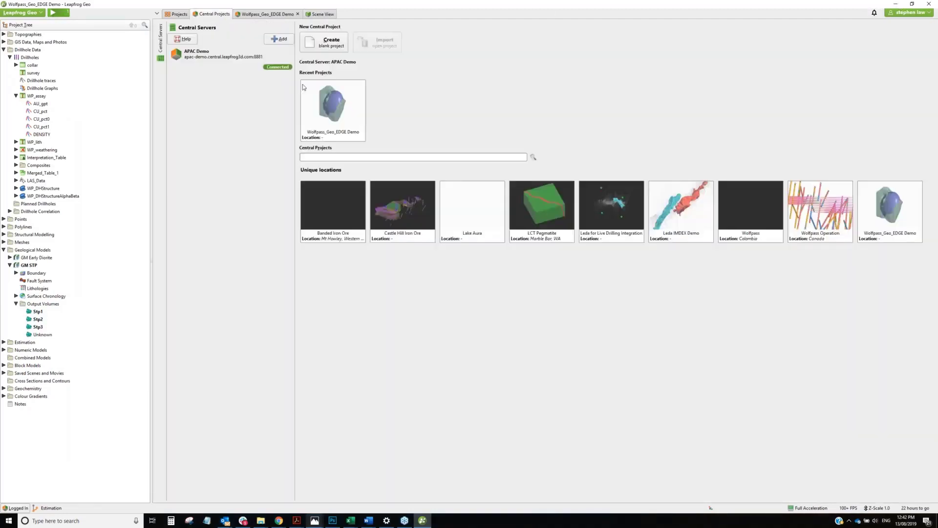
left_click(324, 103)
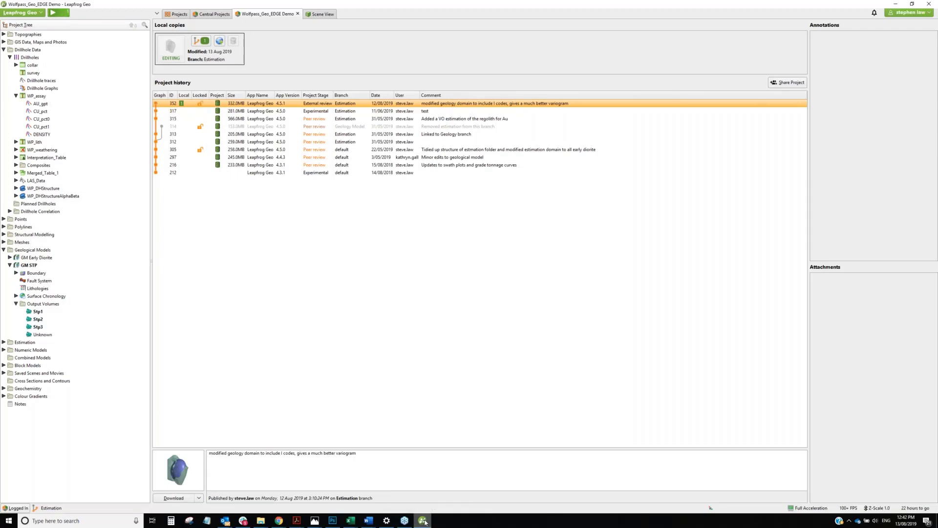
left_click(425, 522)
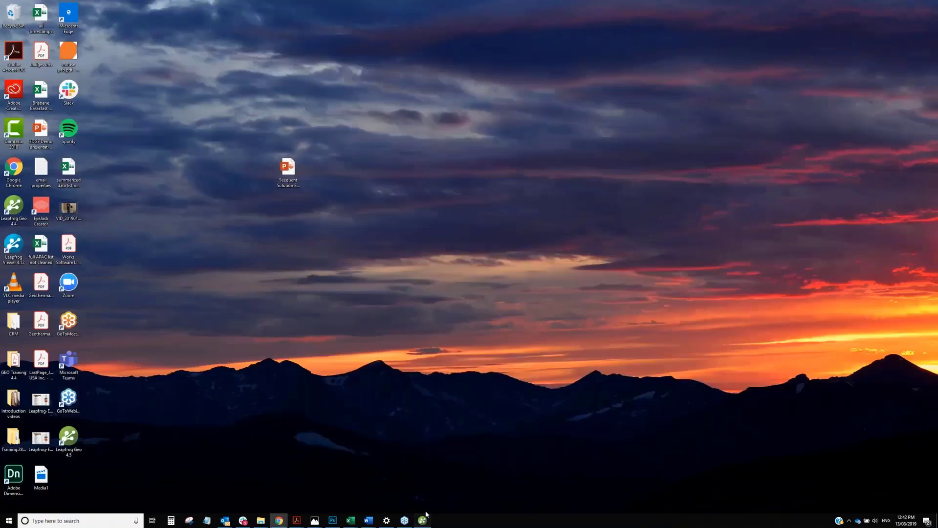
left_click(423, 521)
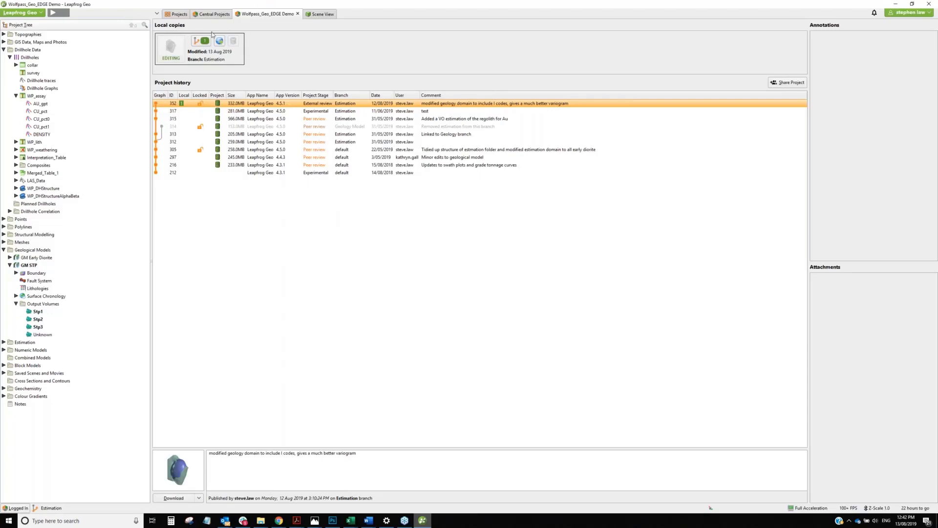
- Return to the 3D scene and look through the Meshes folder's import options, including importing a mesh from Central
left_click(323, 14)
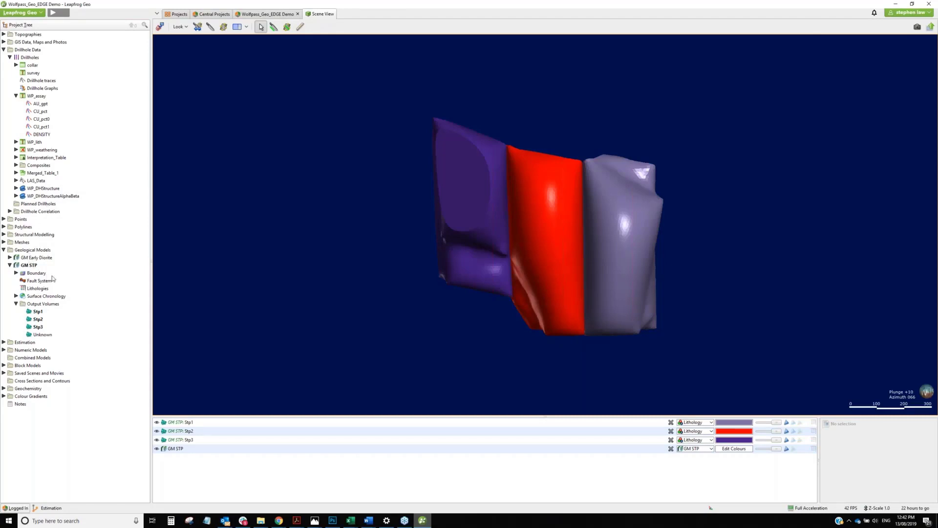
right_click(25, 243)
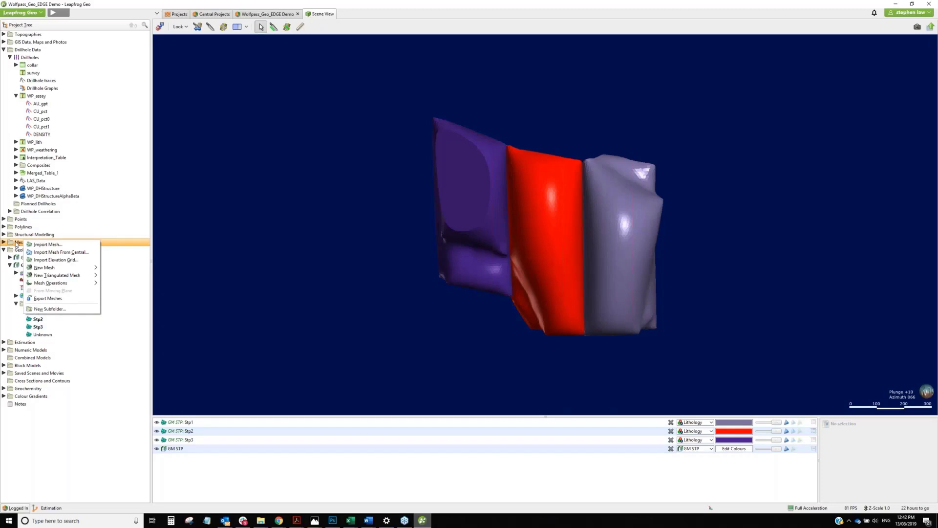
left_click(108, 305)
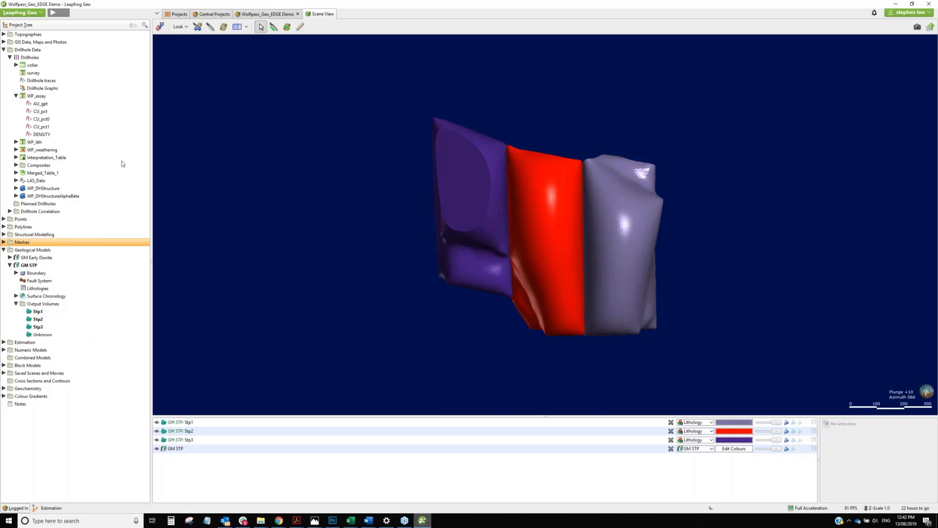
- Reopen the Wolfpass_Geo_EDGE Demo project from the Central projects to review its version history, and return to the 3D scene
left_click(218, 14)
left_click(342, 115)
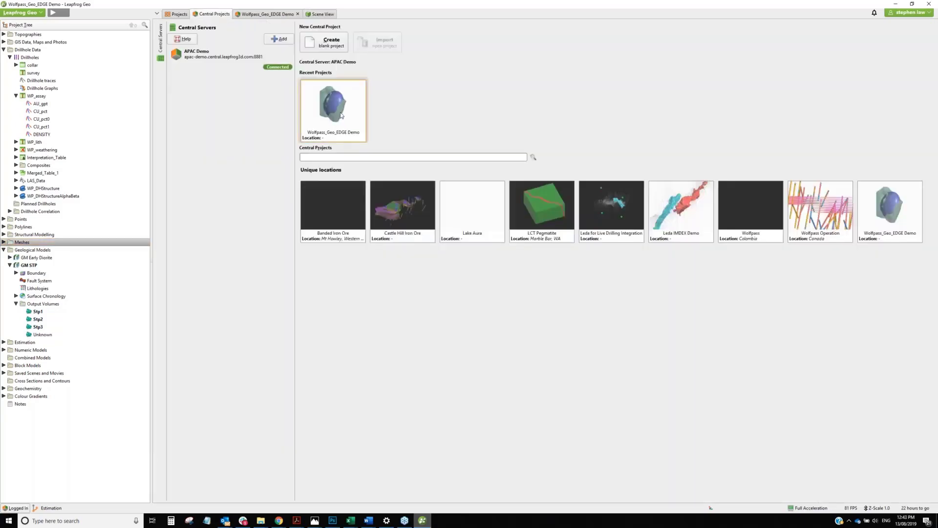
double_click(341, 116)
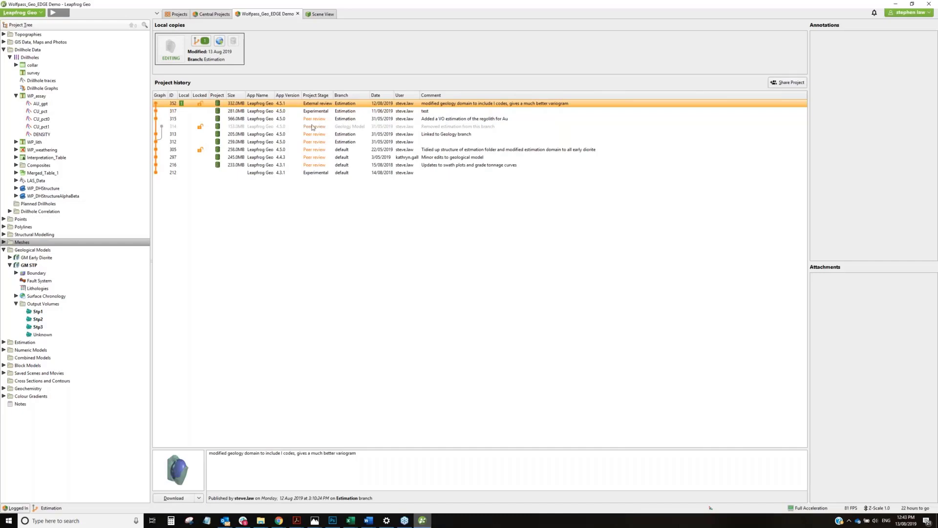
left_click(321, 14)
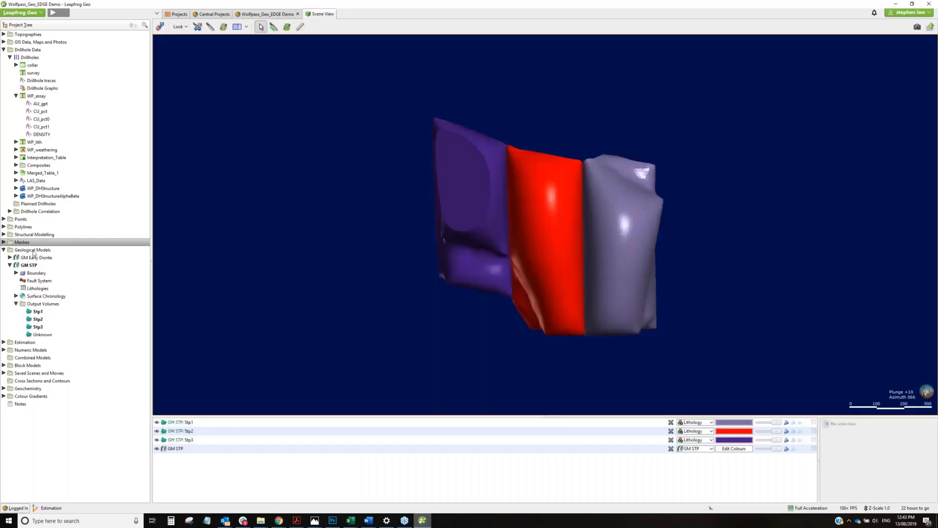
- Expand the Meshes folder and review the project history versions available for reloading the E2 mesh, plus the folder's import options
left_click(3, 242)
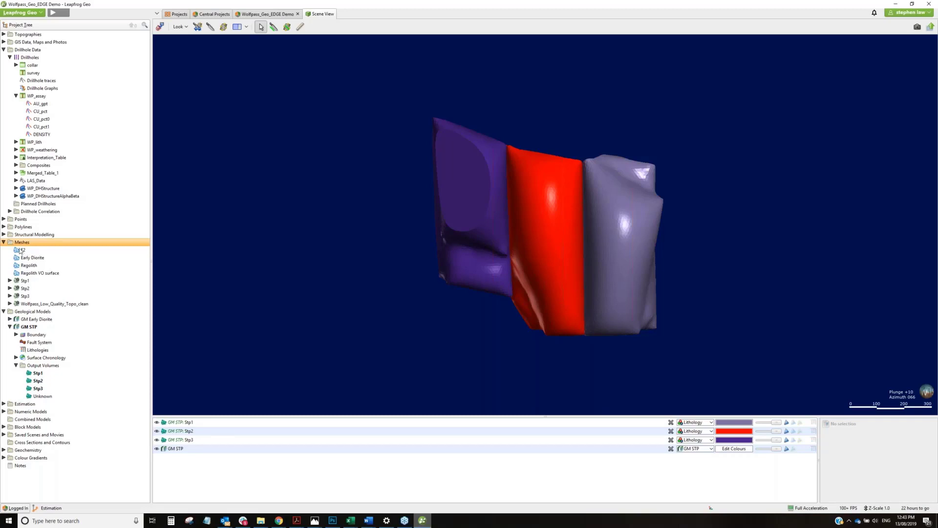
right_click(22, 251)
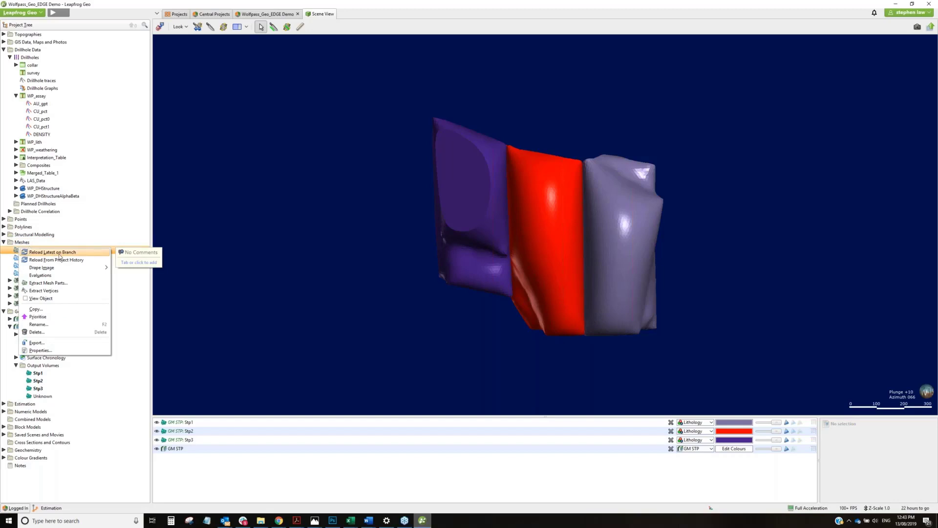
left_click(72, 261)
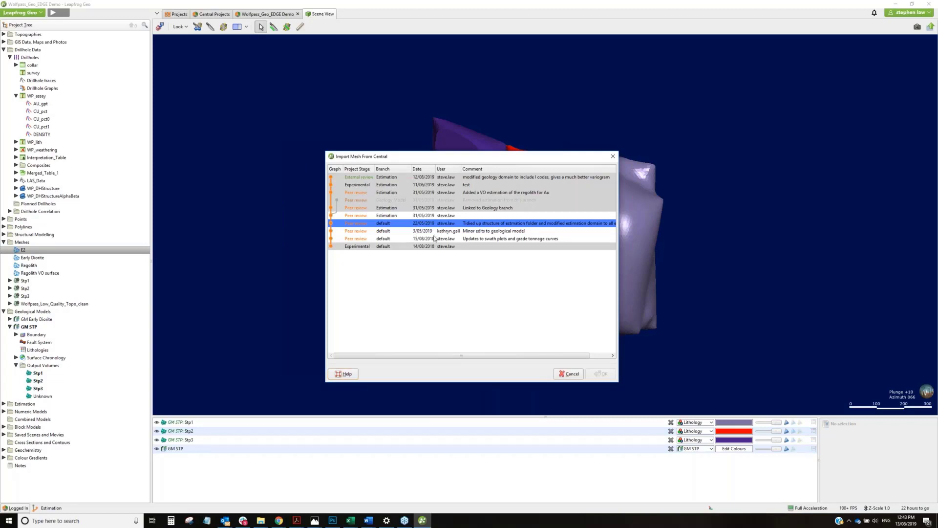
left_click(416, 216)
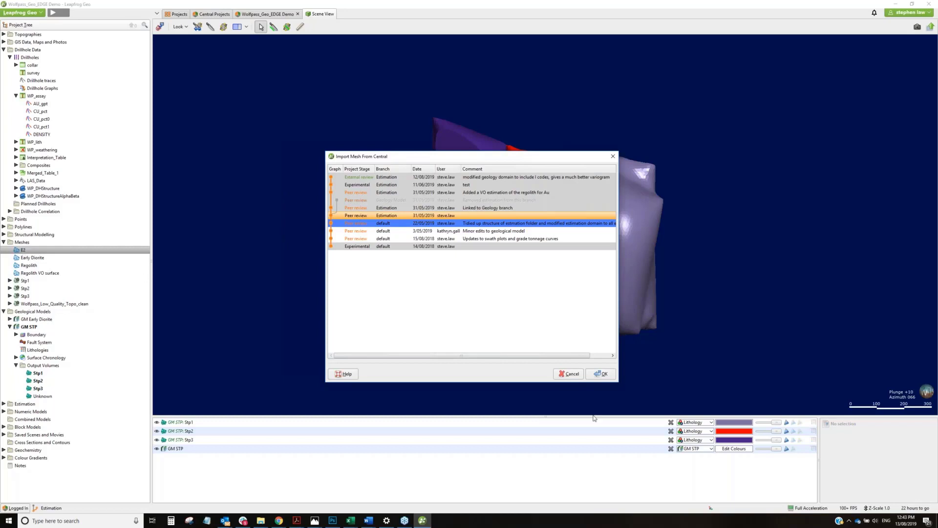
left_click(572, 373)
right_click(23, 242)
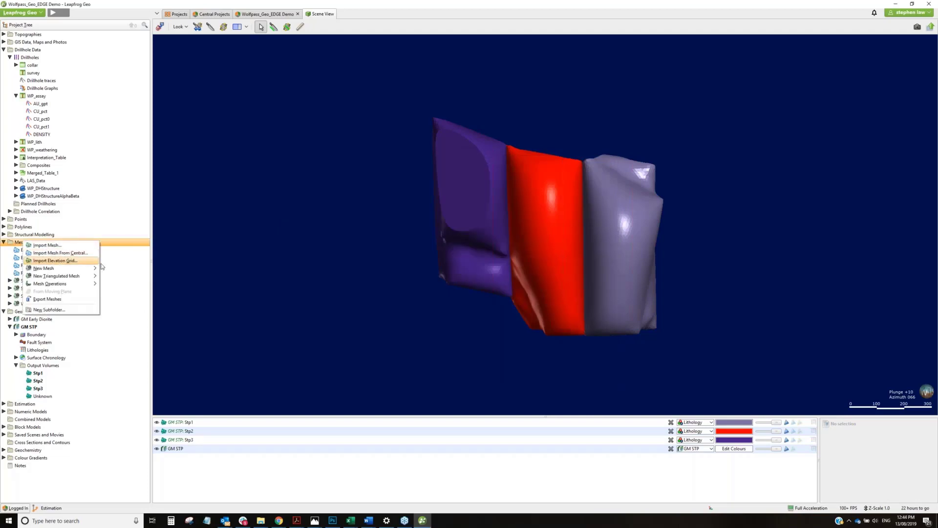
left_click(131, 267)
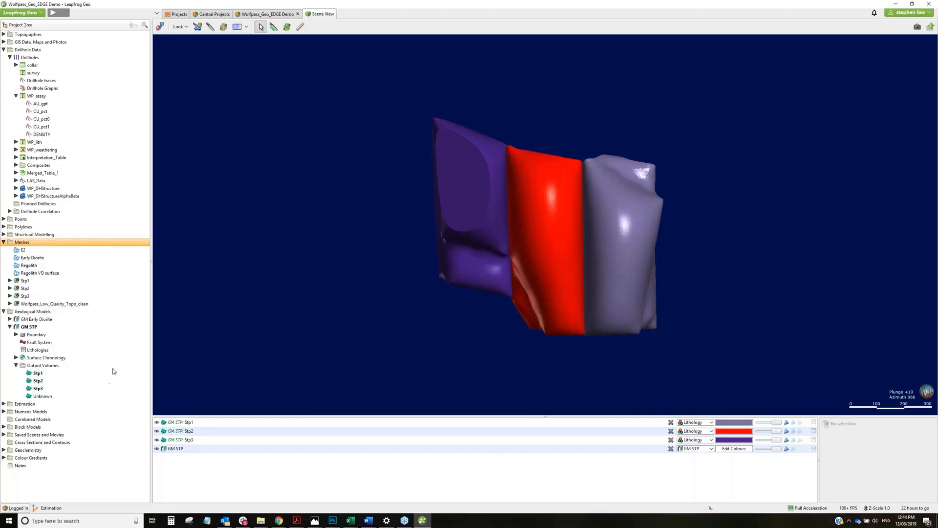